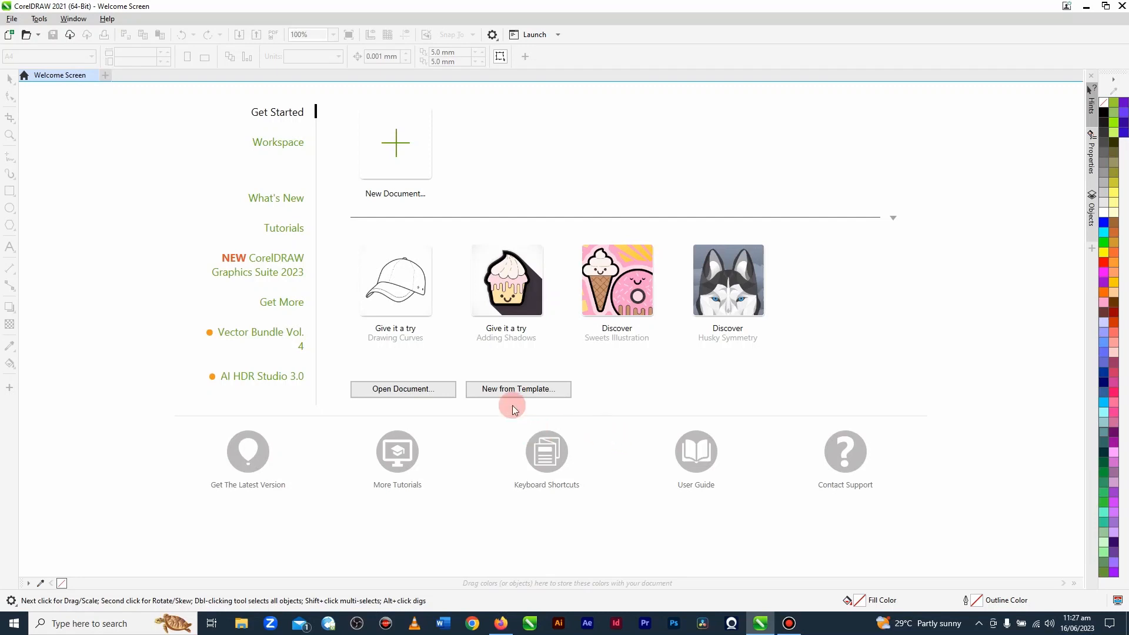
# Step: Start a new document named Business Card in single page view
pyautogui.click(384, 141)
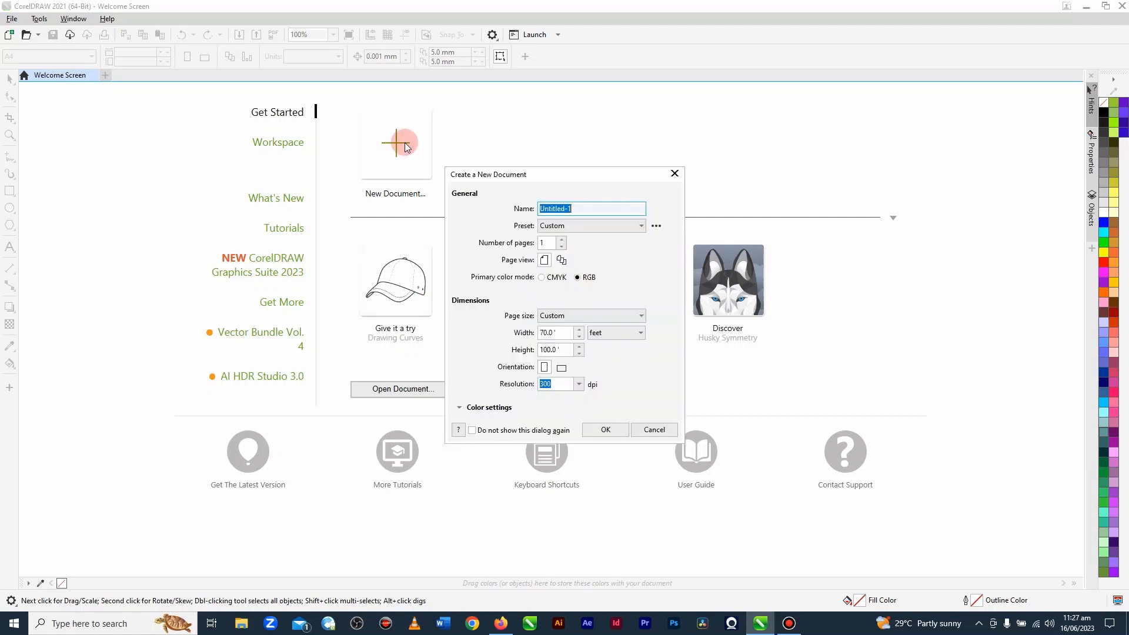
pyautogui.click(582, 216)
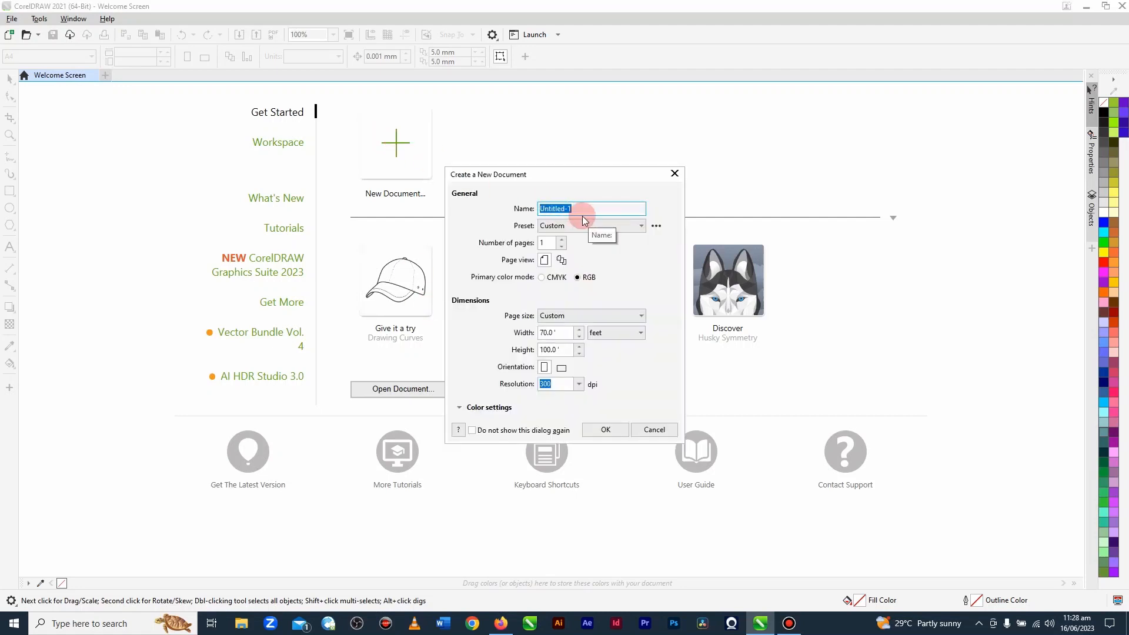
pyautogui.write('Bui')
pyautogui.write('in')
pyautogui.write('ess Card')
pyautogui.click(544, 260)
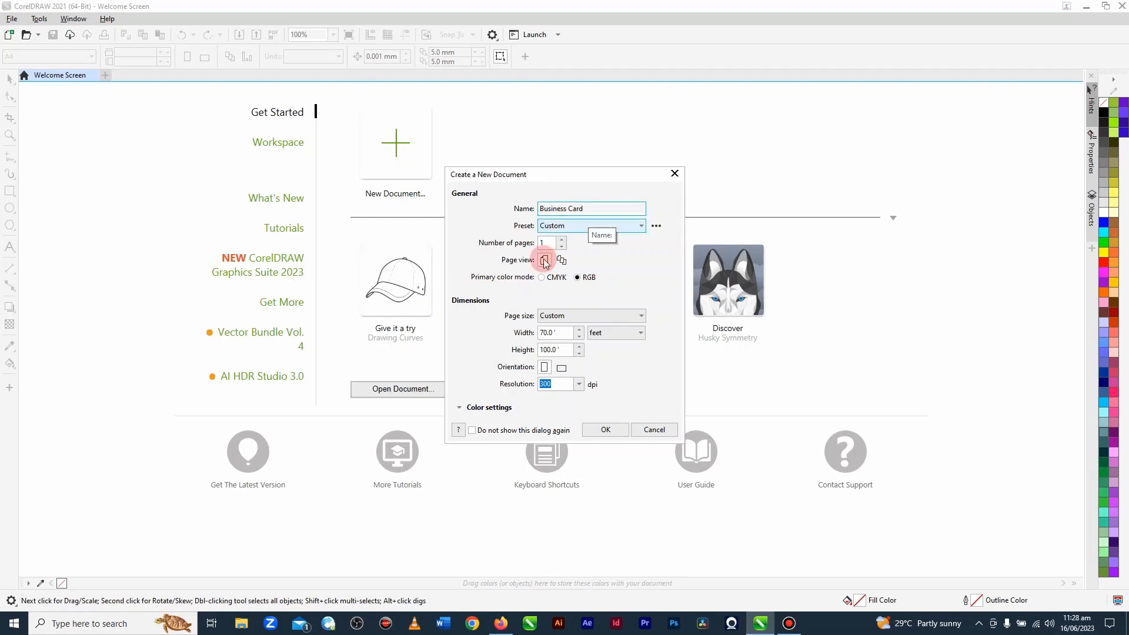
# Step: Set the page to 8.9 cm wide and 5.1 cm high with CMYK as primary color mode, and create the document
pyautogui.click(622, 336)
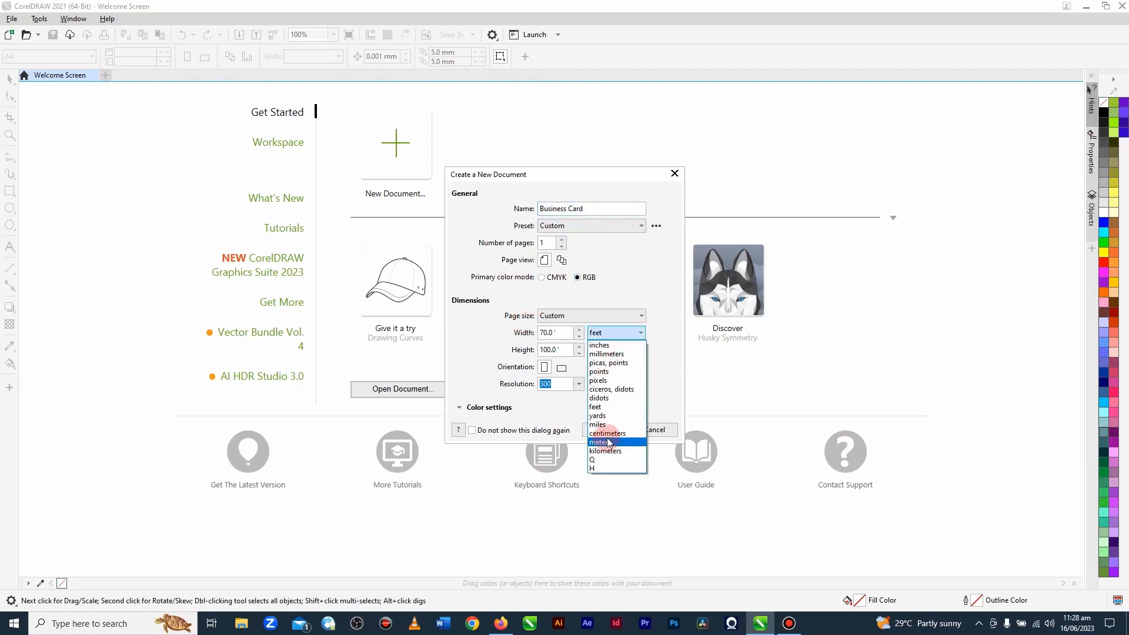
pyautogui.click(607, 433)
pyautogui.doubleClick(550, 333)
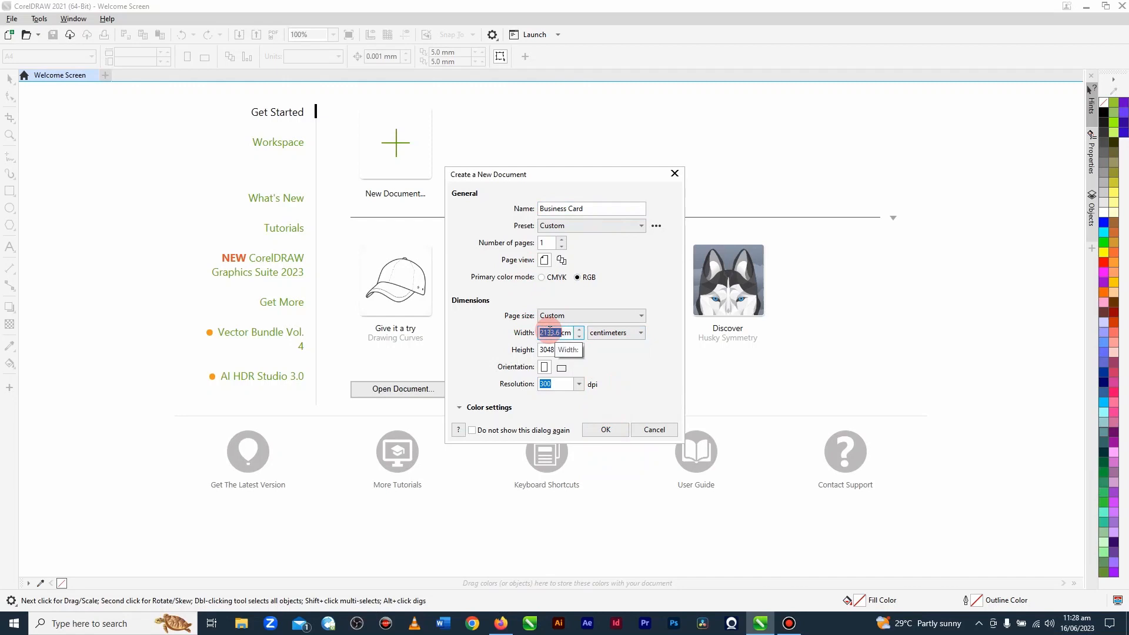
pyautogui.write('8.9')
pyautogui.doubleClick(545, 349)
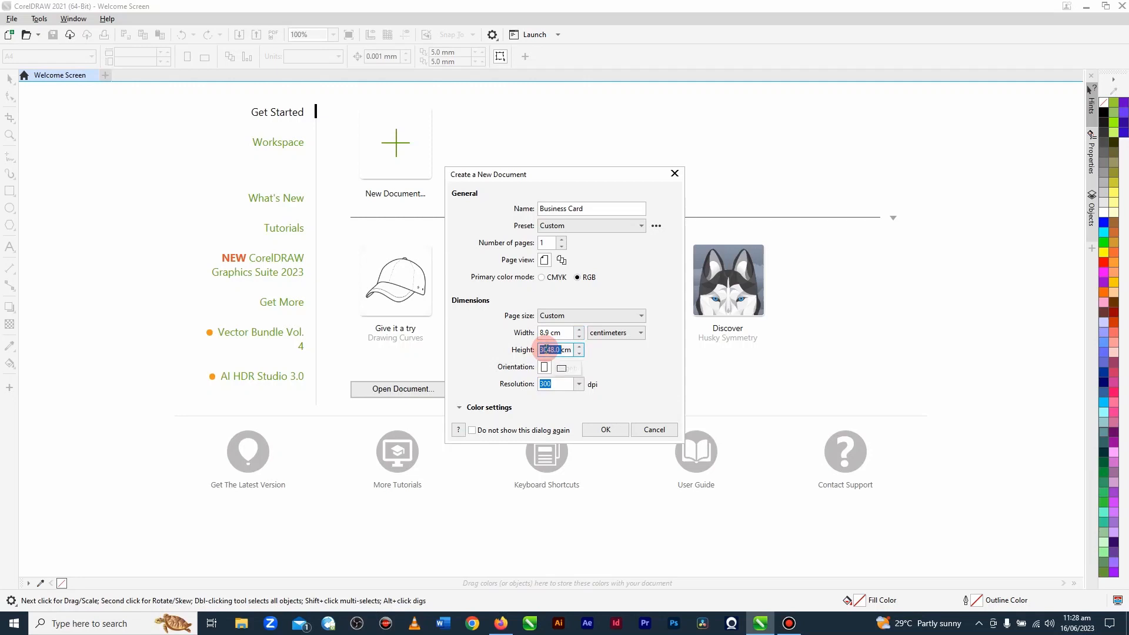
pyautogui.write('5.1')
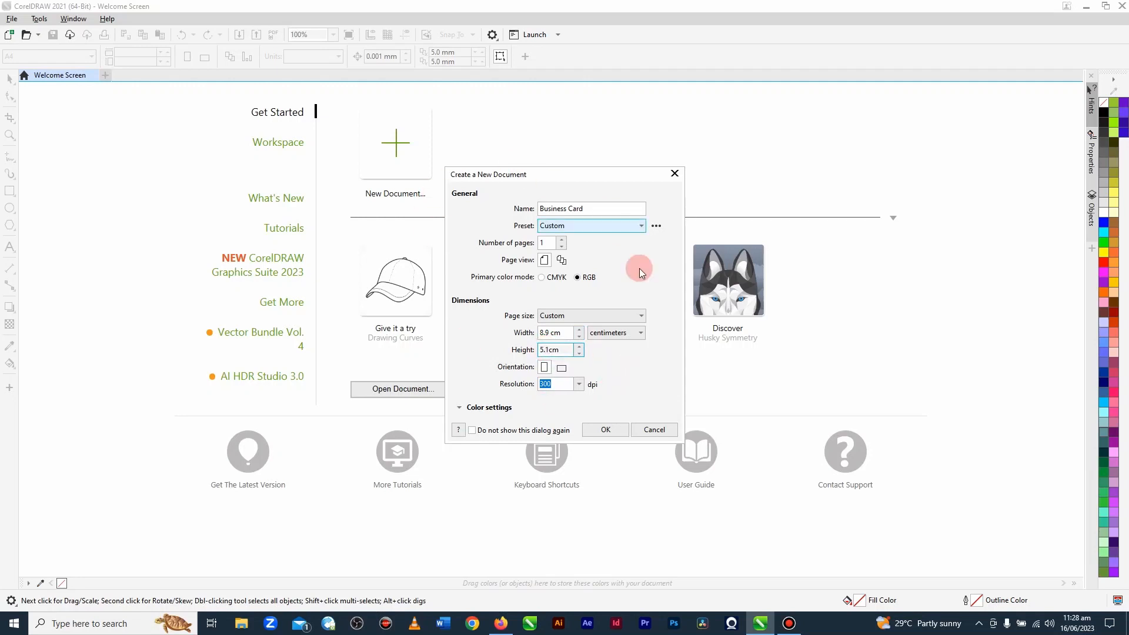
pyautogui.click(542, 278)
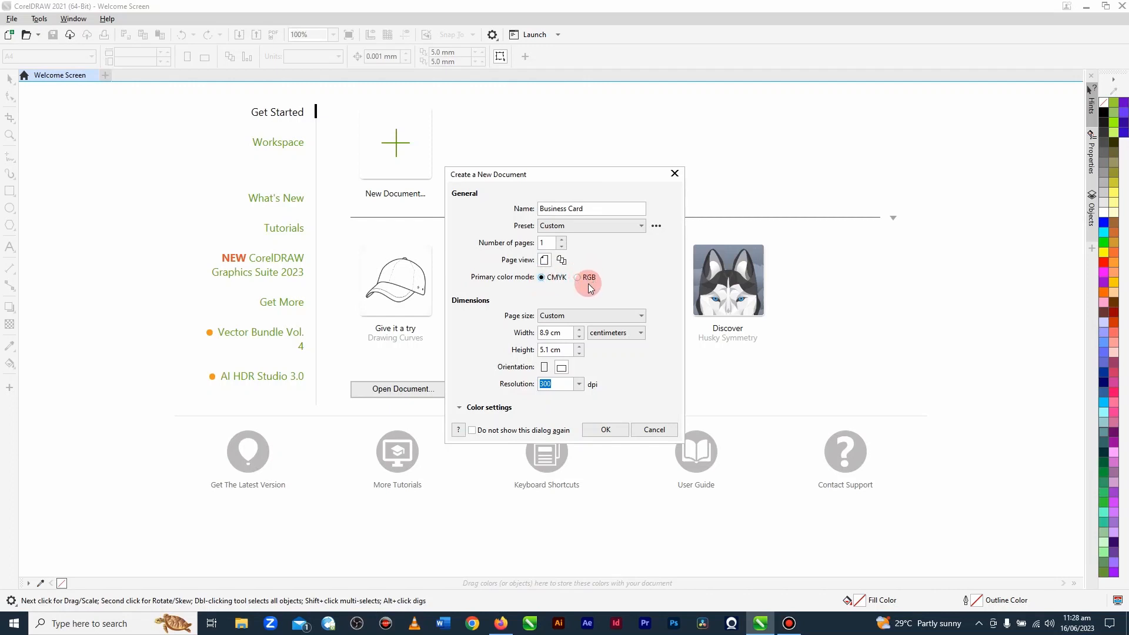
pyautogui.click(603, 431)
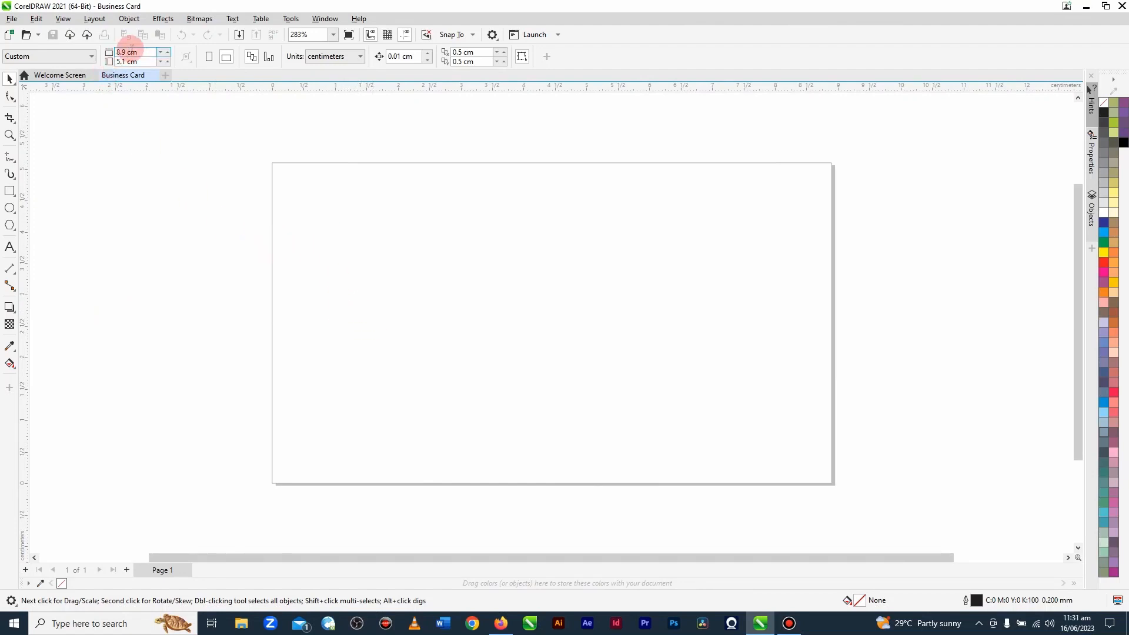
# Step: Draw a rectangle 8.9 cm wide and 5.1 cm high and centre it on the page
pyautogui.click(8, 192)
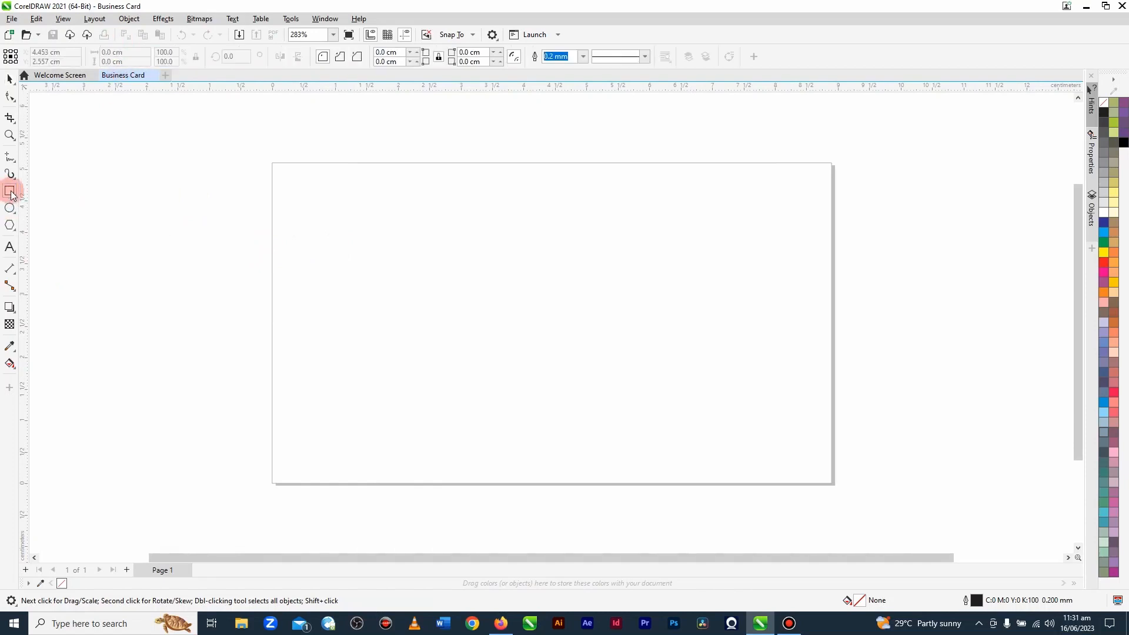
pyautogui.moveTo(146, 174); pyautogui.dragTo(480, 379)
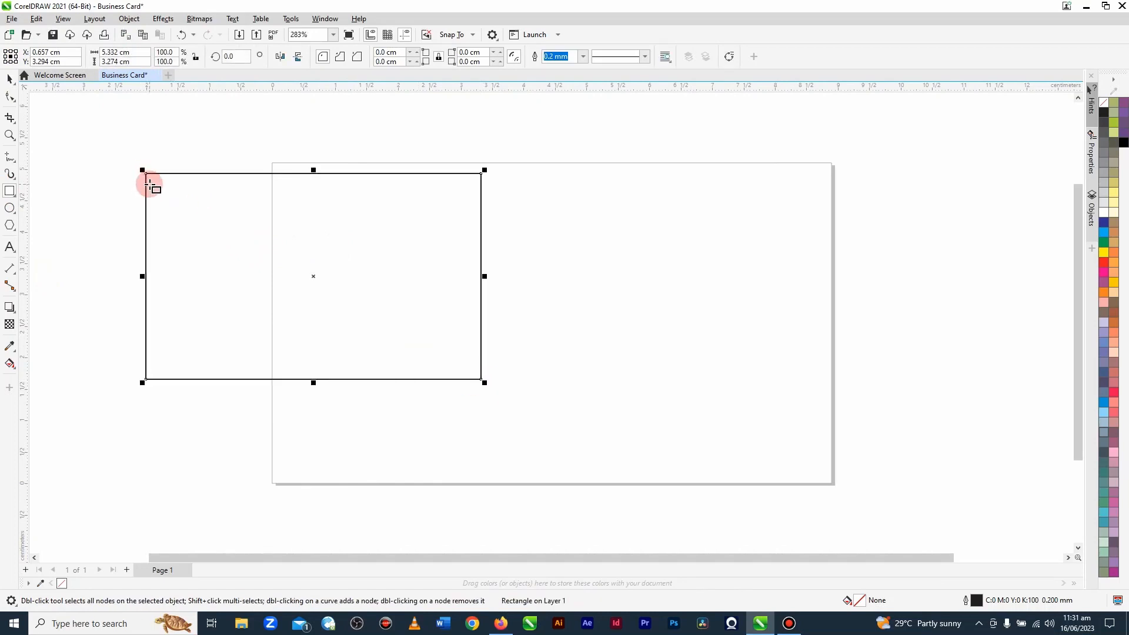
pyautogui.click(108, 52)
pyautogui.write('8')
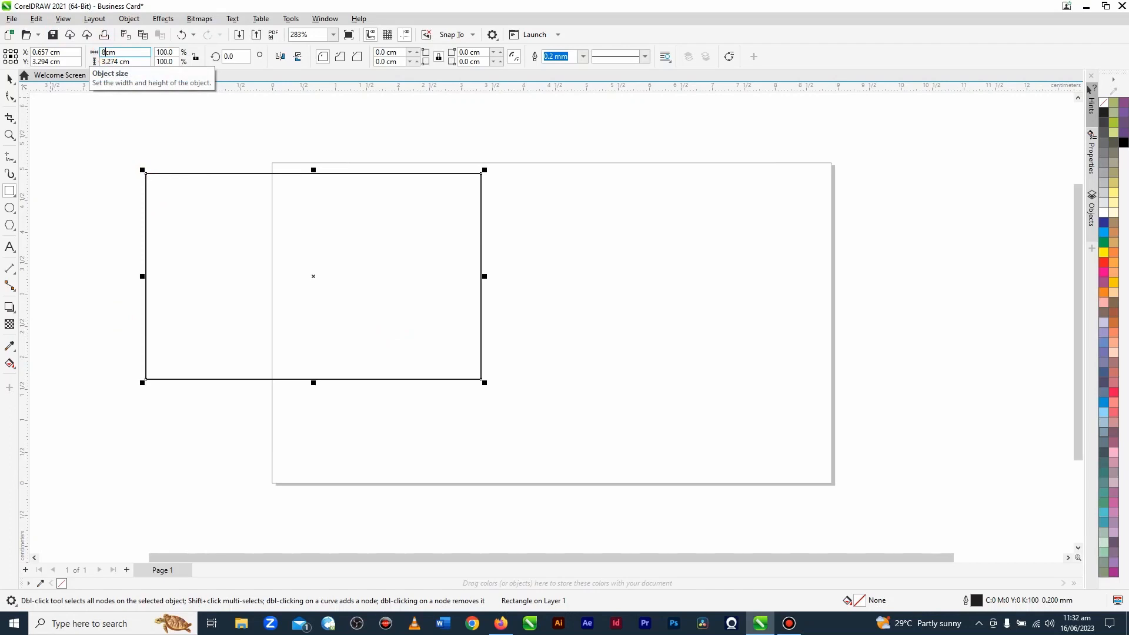
pyautogui.write('.9')
pyautogui.press('Tab')
pyautogui.write('5.1')
pyautogui.press('Return')
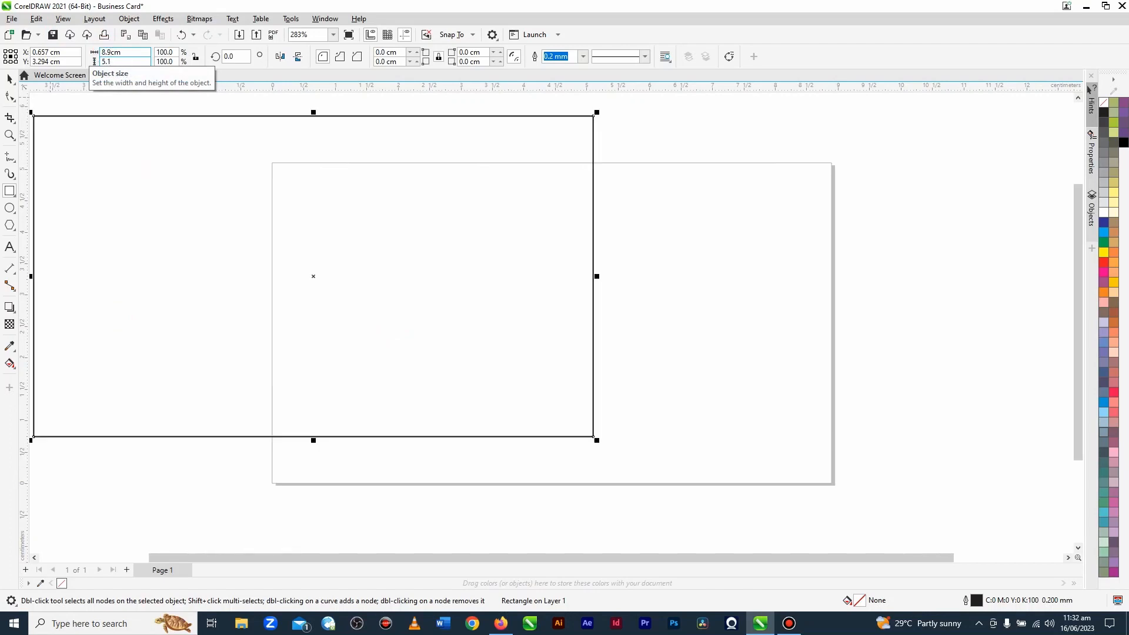
pyautogui.click(107, 51)
pyautogui.press('p')
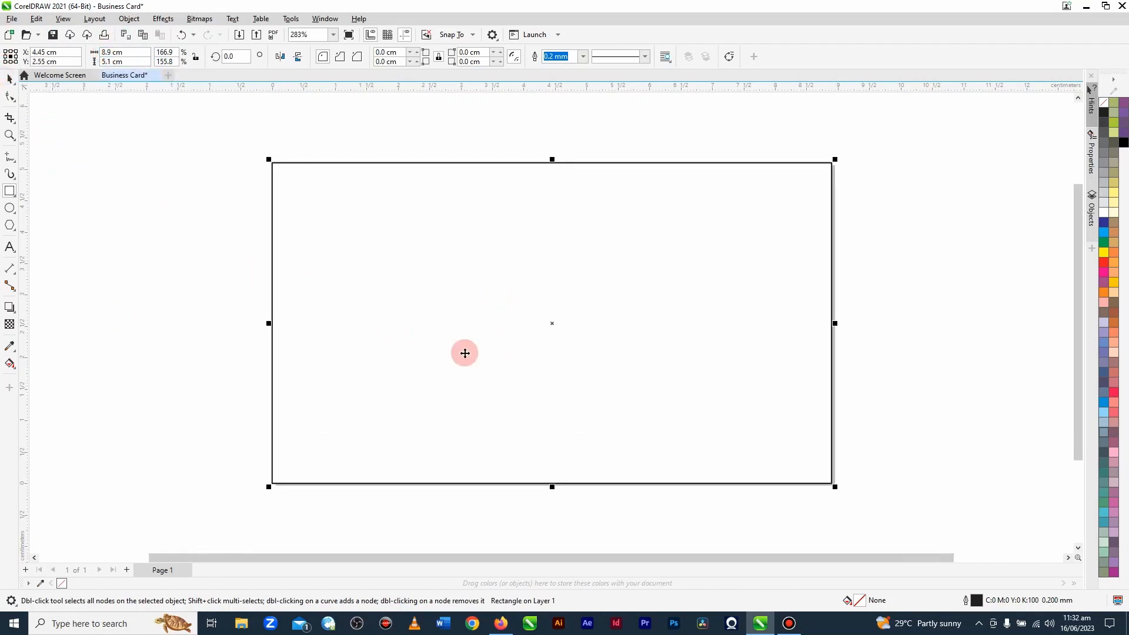
pyautogui.press('space')
pyautogui.moveTo(550, 322); pyautogui.dragTo(412, 279)
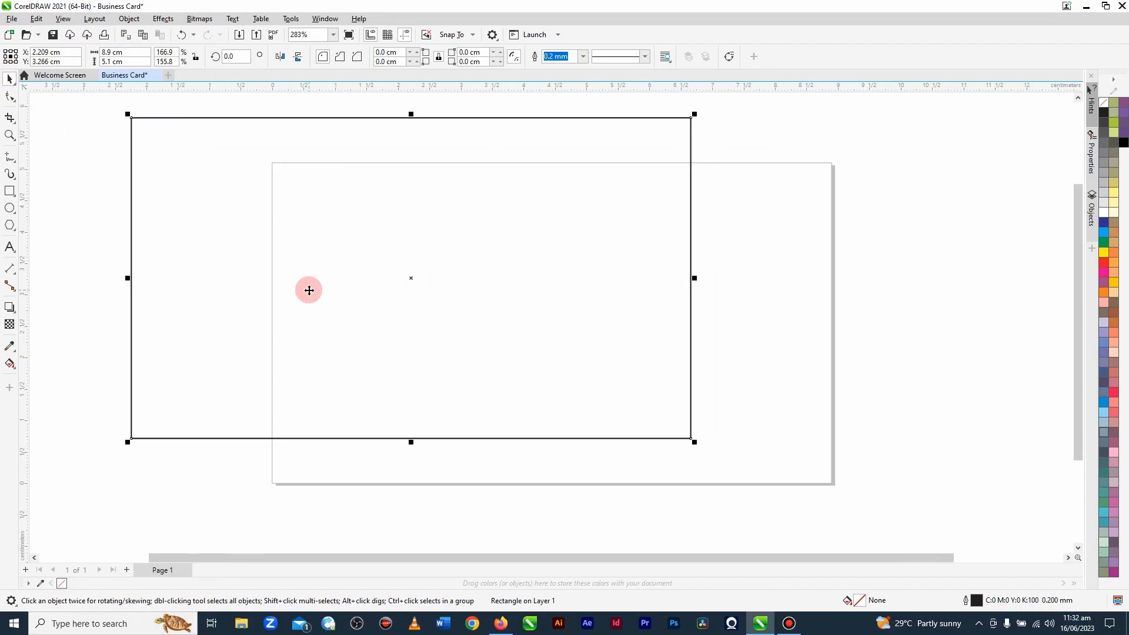
pyautogui.hotkey('ctrl', 'z')
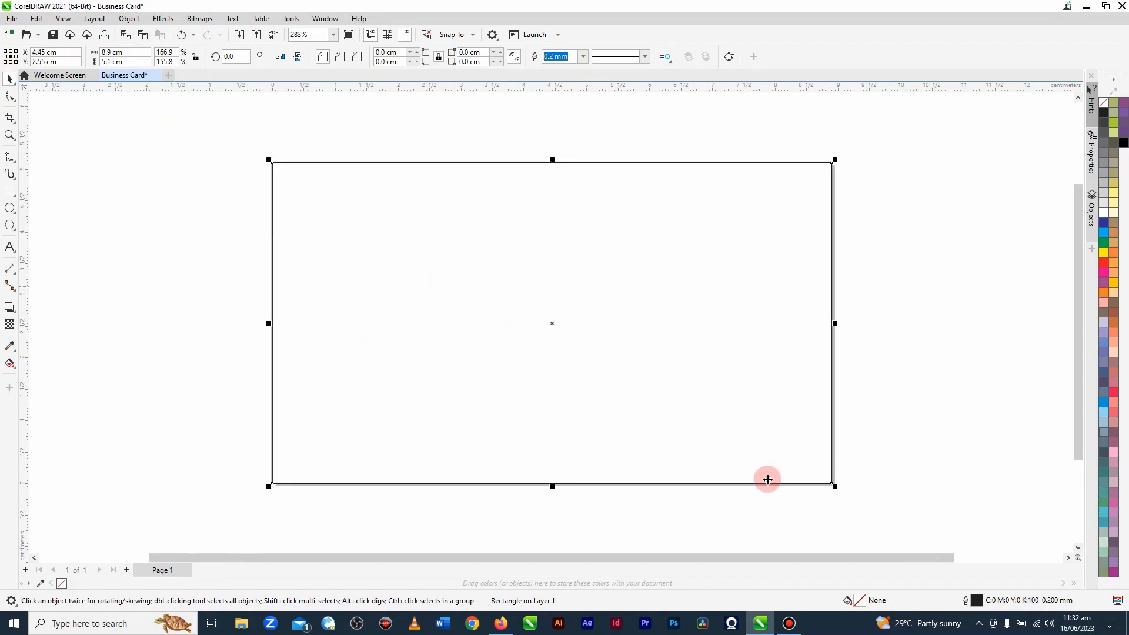
# Step: Move the ruler origin to the rectangle's top-left corner
pyautogui.scroll(-1, 476, 301)
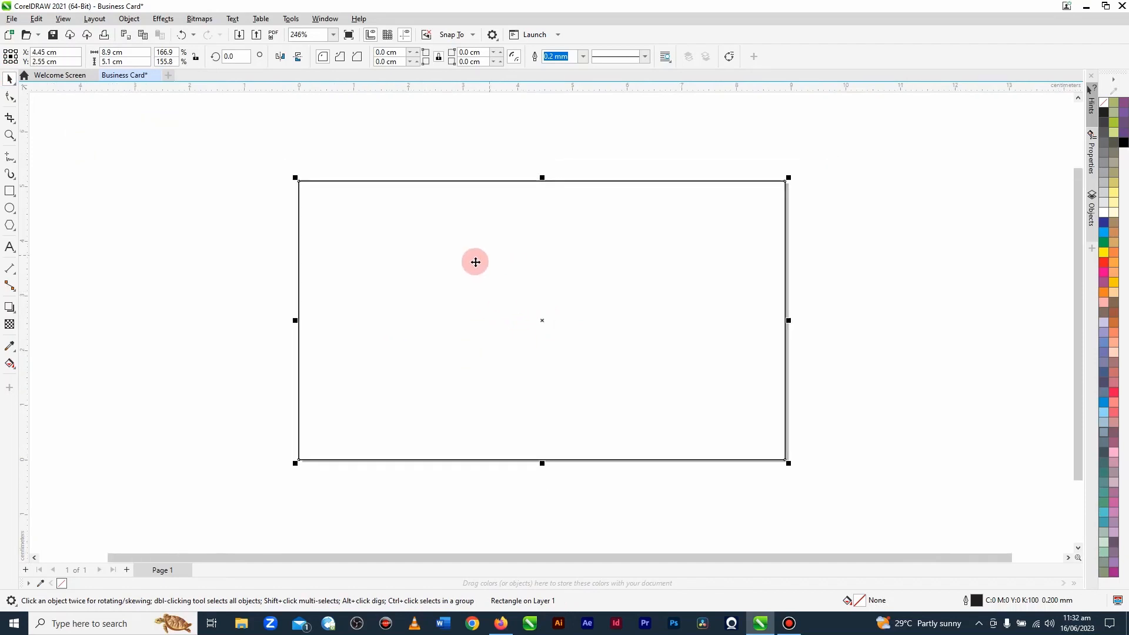
pyautogui.click(229, 184)
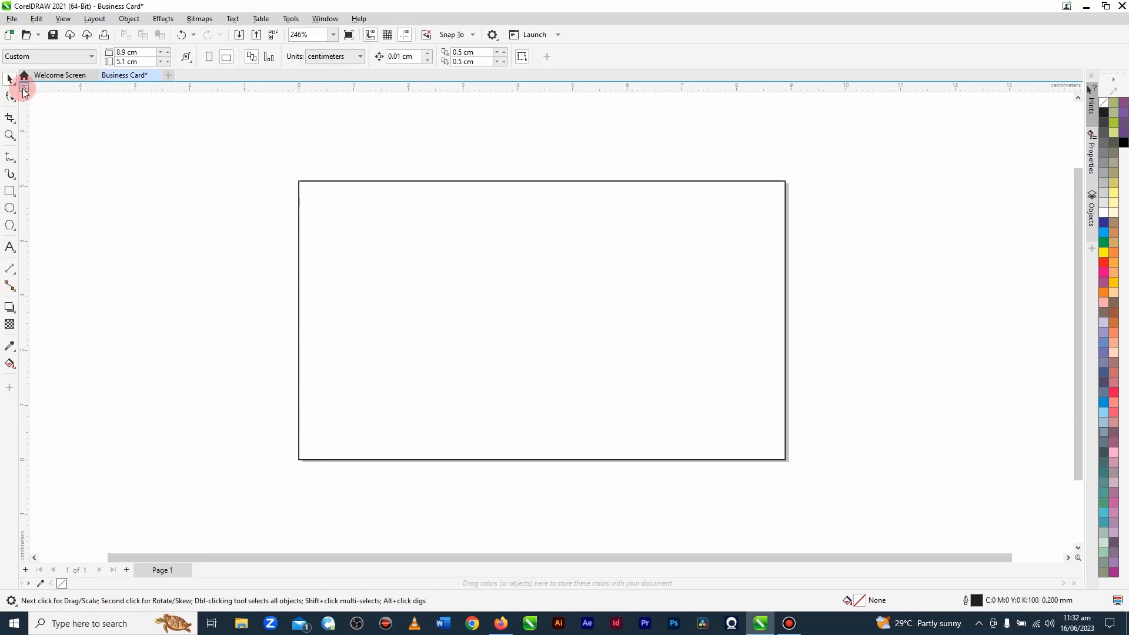
pyautogui.moveTo(24, 87); pyautogui.dragTo(43, 102)
pyautogui.moveTo(135, 131); pyautogui.dragTo(298, 182)
# Step: Add a vertical guideline and set its X position to 5.325 cm
pyautogui.moveTo(54, 242); pyautogui.dragTo(80, 243)
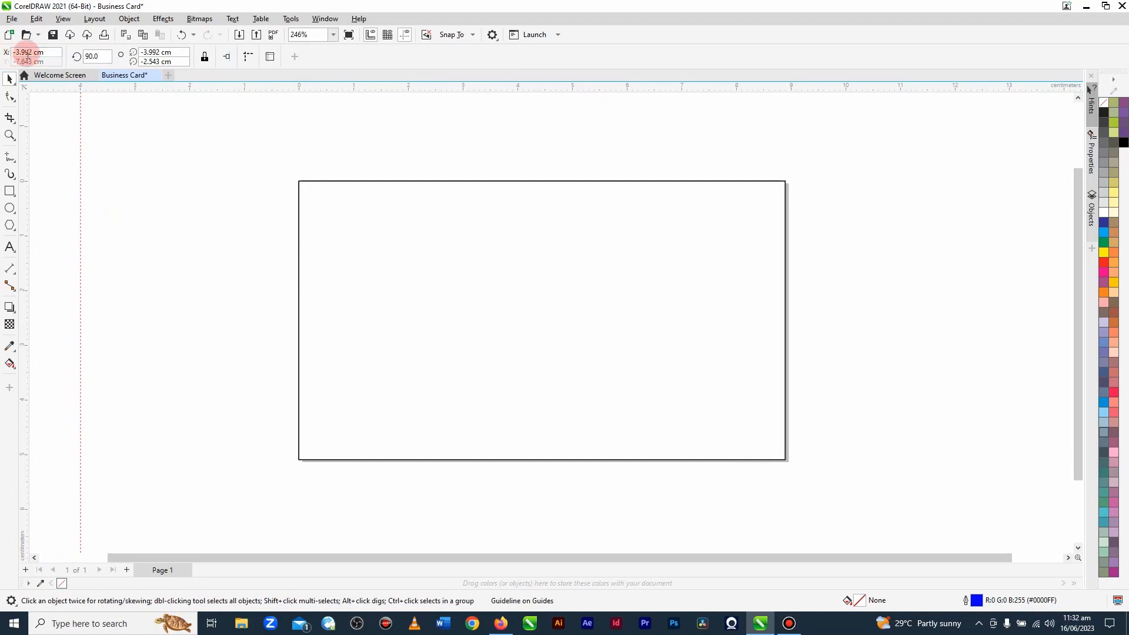
pyautogui.doubleClick(18, 52)
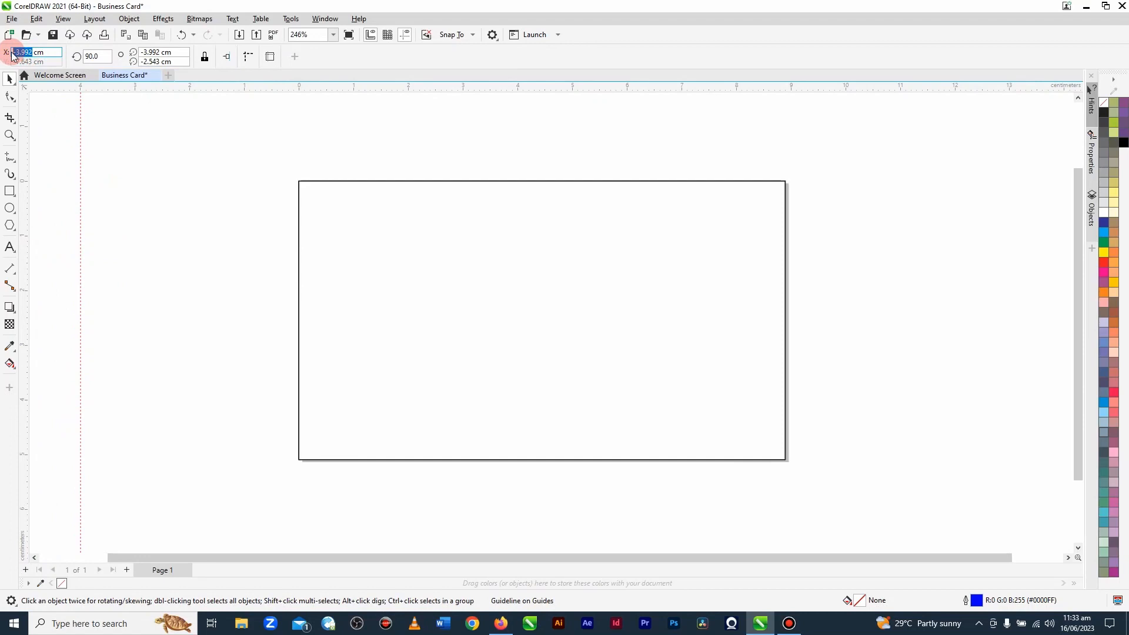
pyautogui.write('5.325')
pyautogui.press('Return')
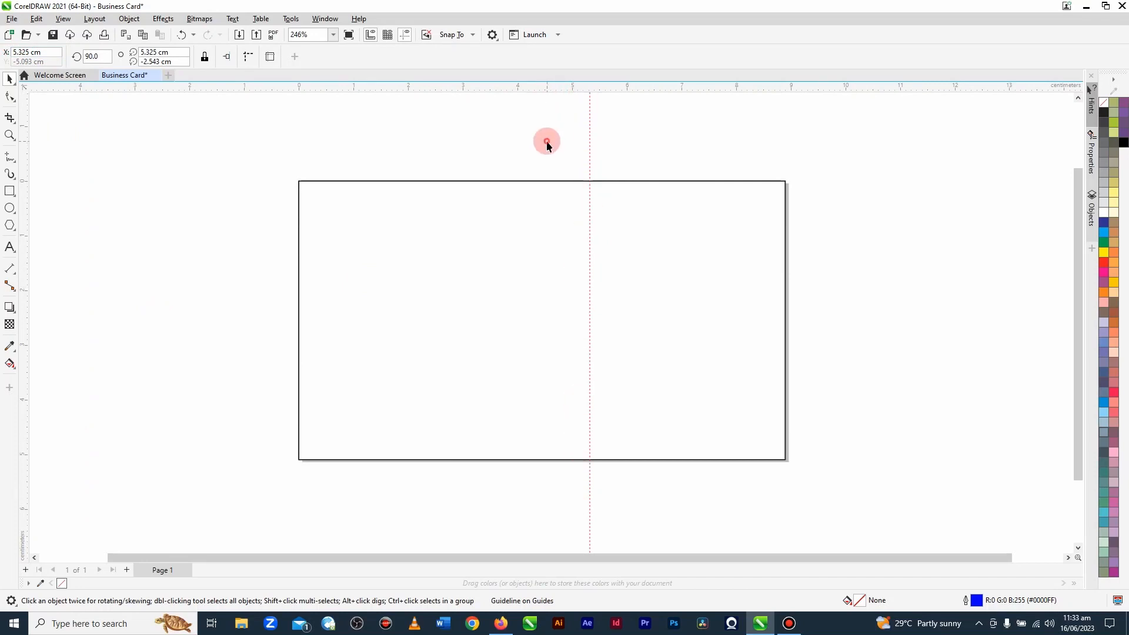
# Step: Add a horizontal guideline and set its Y position to -4.593 cm
pyautogui.click(348, 154)
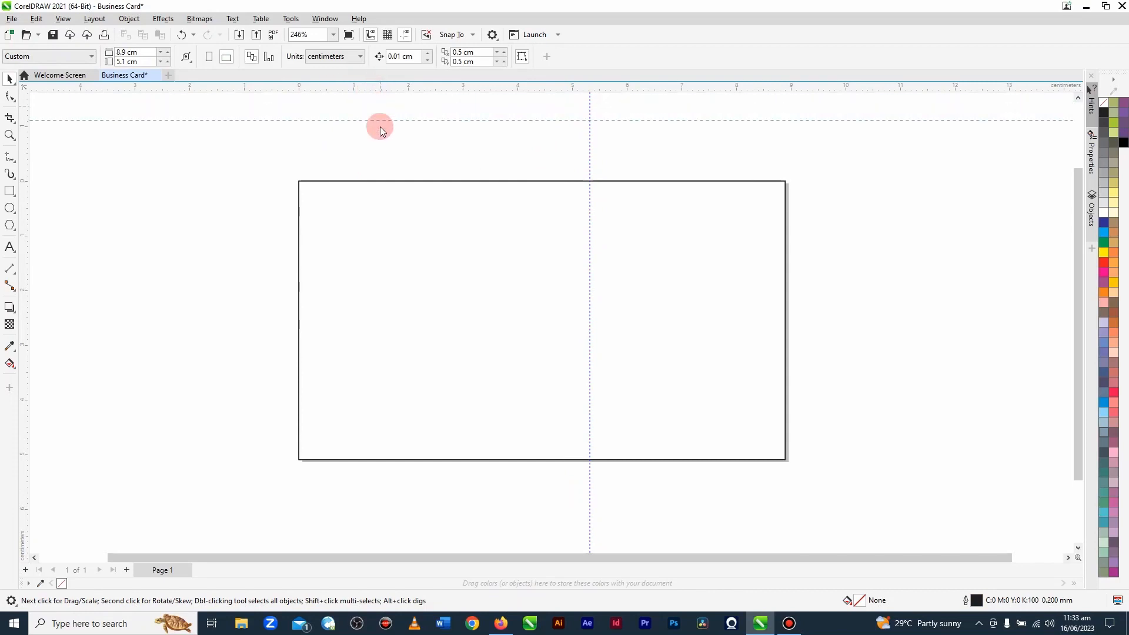
pyautogui.click(380, 128)
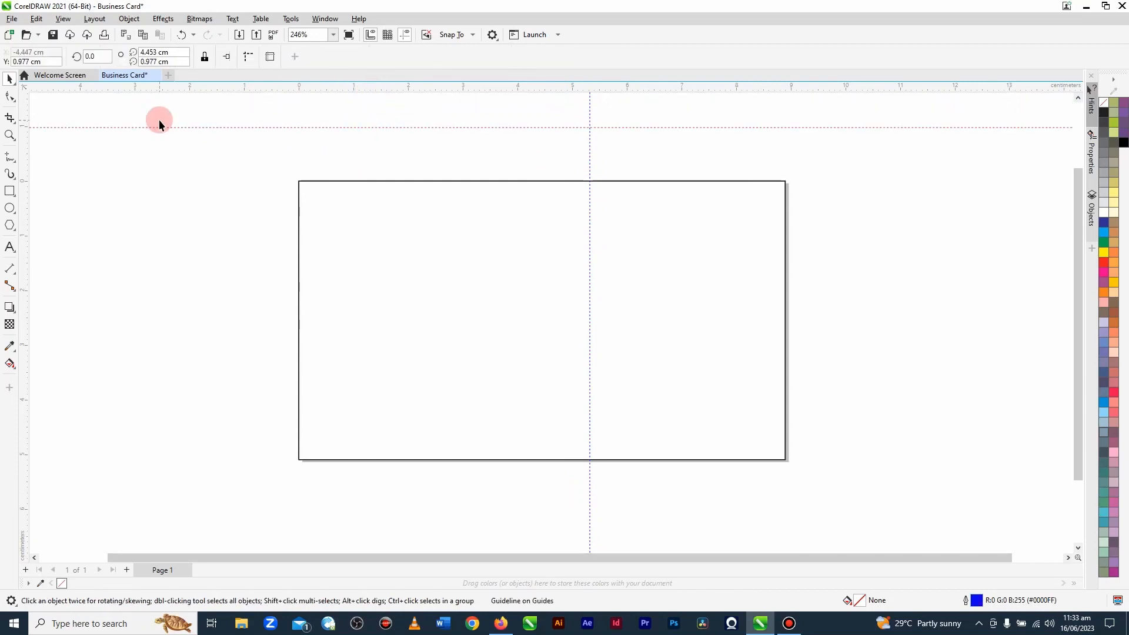
pyautogui.doubleClick(20, 61)
pyautogui.write('-4.593')
pyautogui.press('Return')
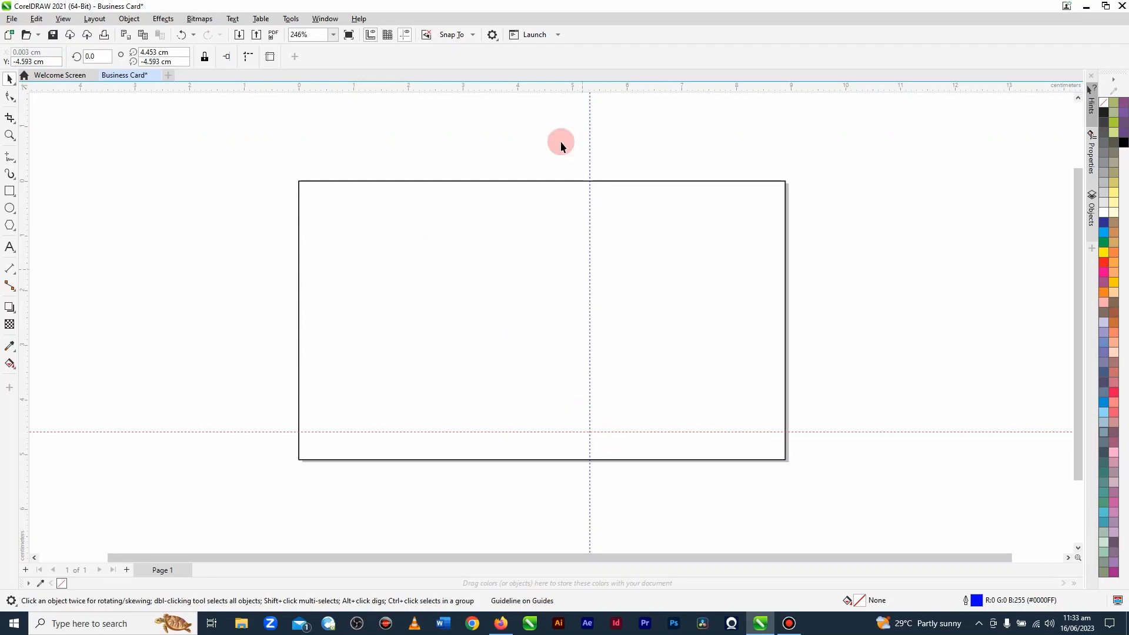
pyautogui.click(874, 319)
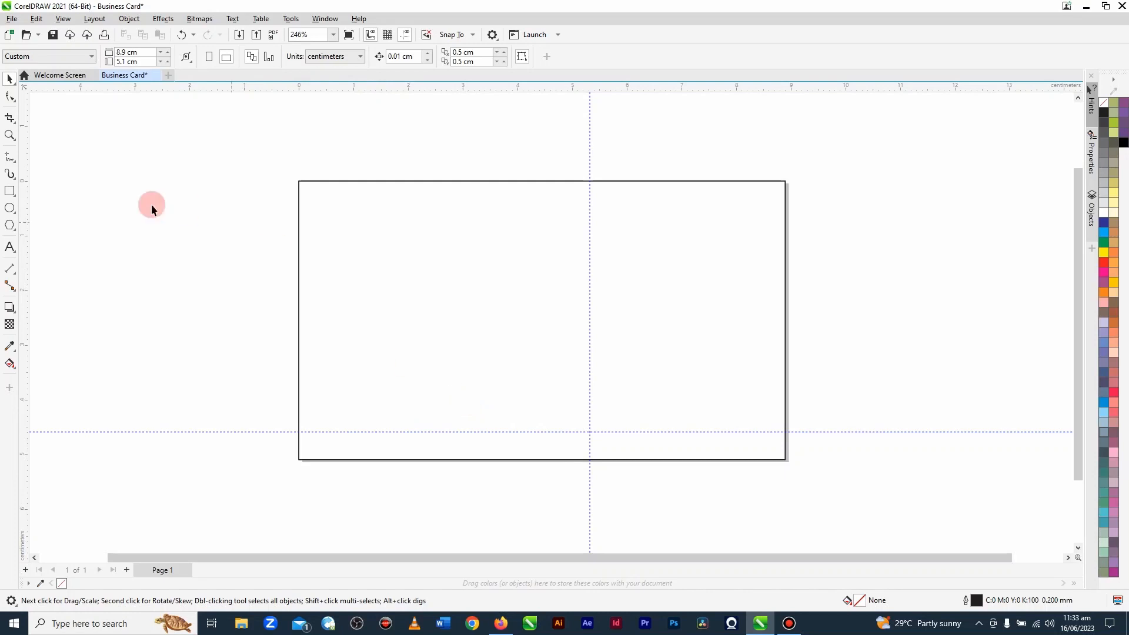
# Step: Draw a closed straight-sided shape at the rectangle's top-right corner, meeting both guidelines at the edges, with its inner corner at about X 7.8, Y -4 cm
pyautogui.click(5, 80)
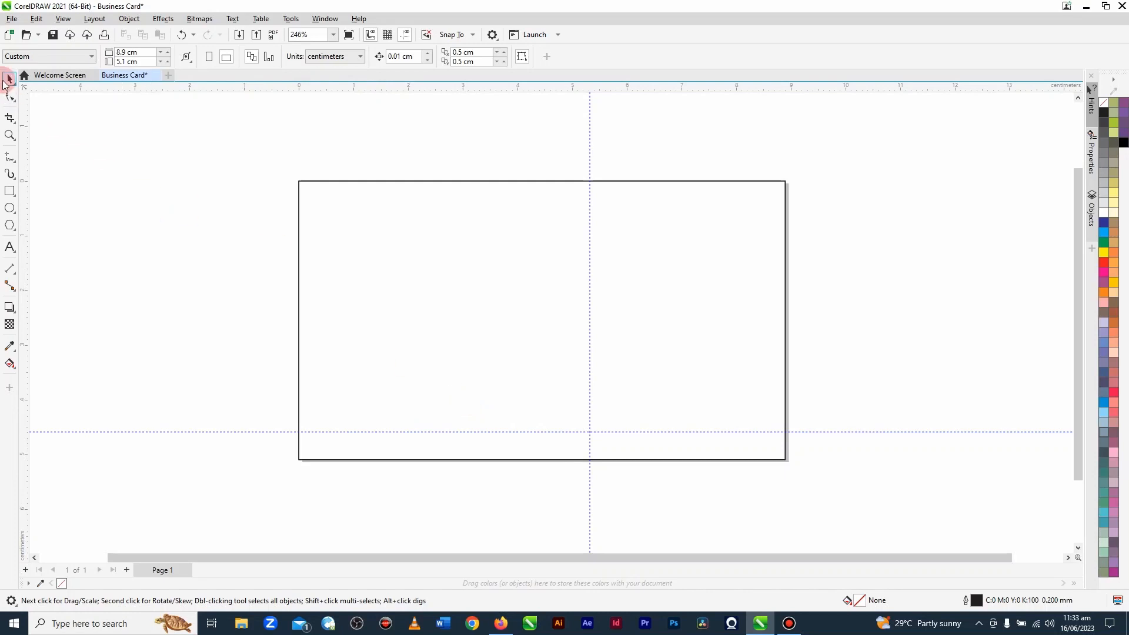
pyautogui.click(9, 157)
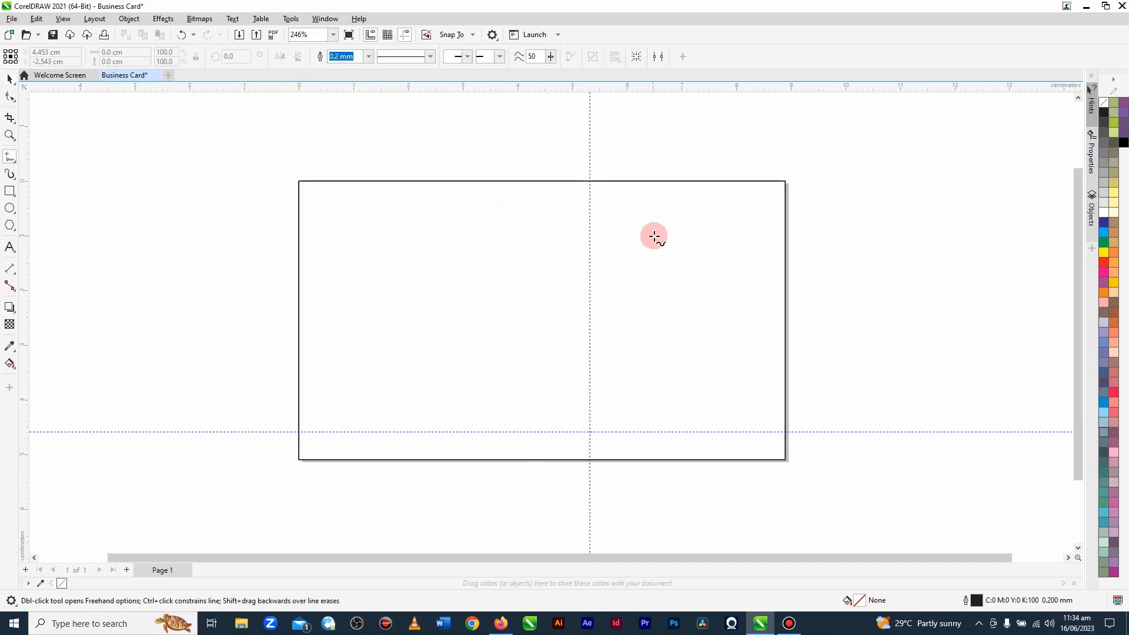
pyautogui.click(783, 181)
pyautogui.click(600, 223)
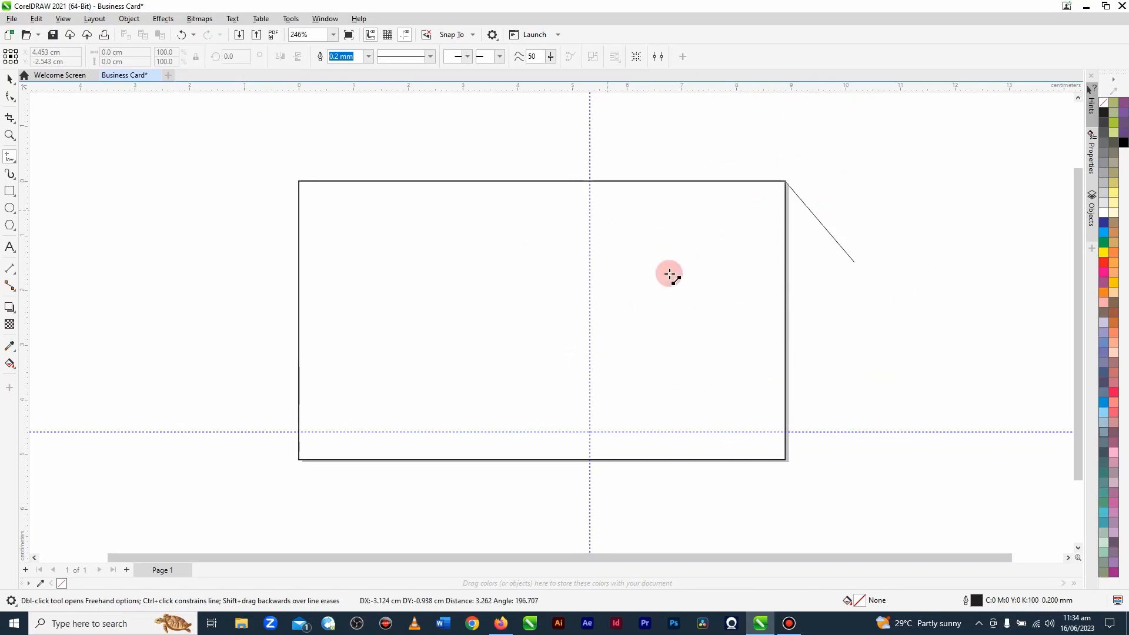
pyautogui.doubleClick(589, 181)
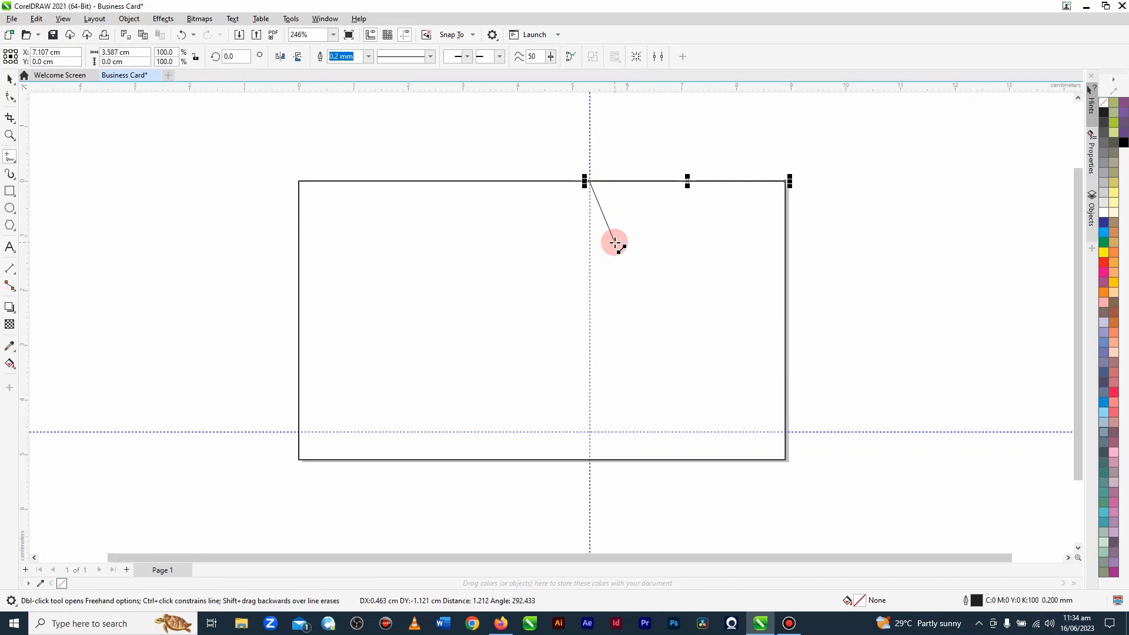
pyautogui.click(727, 400)
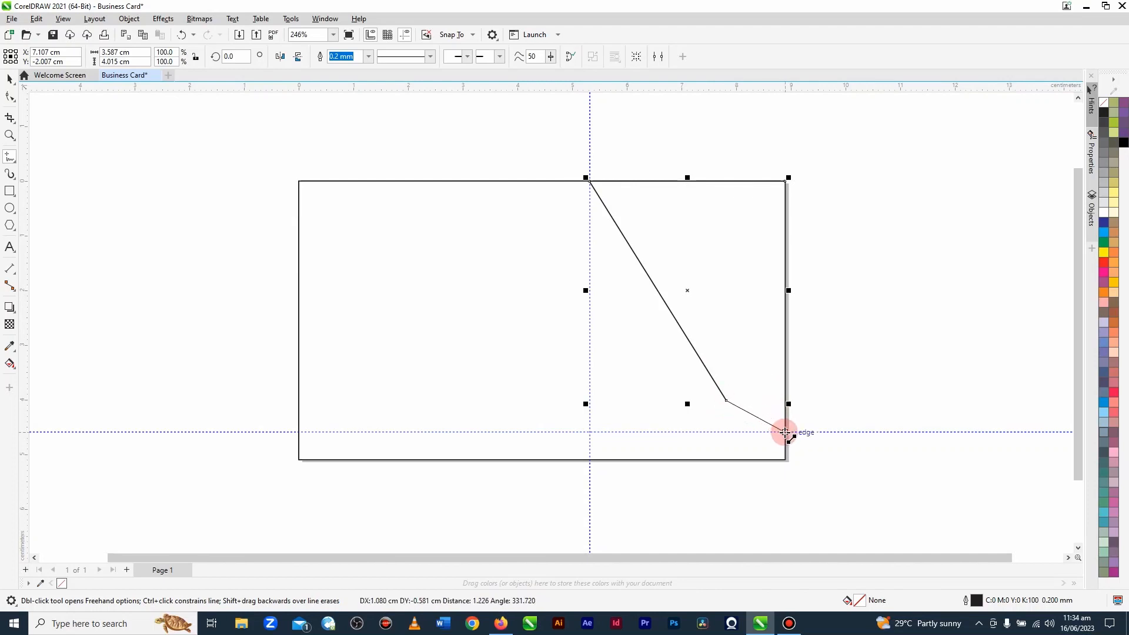
pyautogui.click(785, 433)
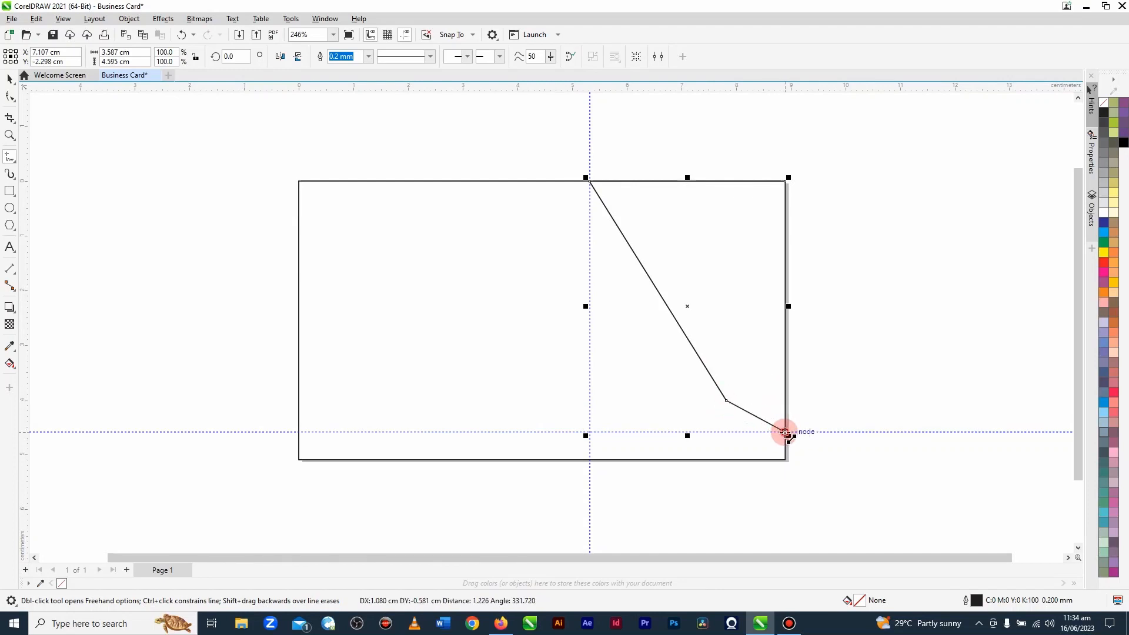
pyautogui.click(786, 180)
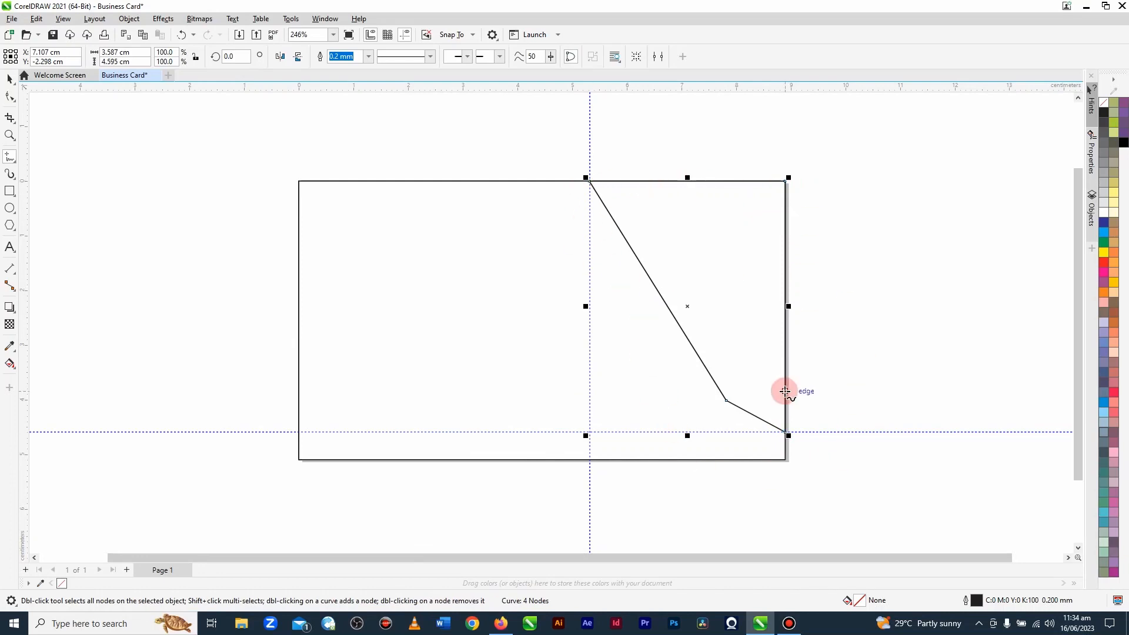
# Step: Convert the short lower segment of the four-sided shape, ending at the rectangle's right edge, from a line to a curve
pyautogui.scroll(1, 748, 433)
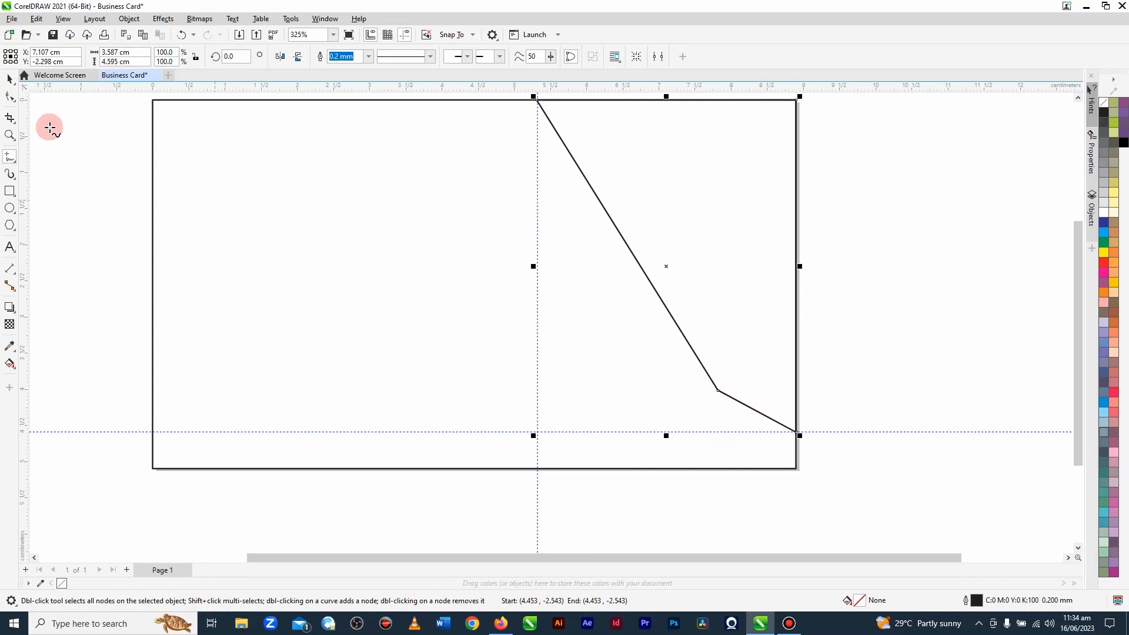
pyautogui.click(9, 99)
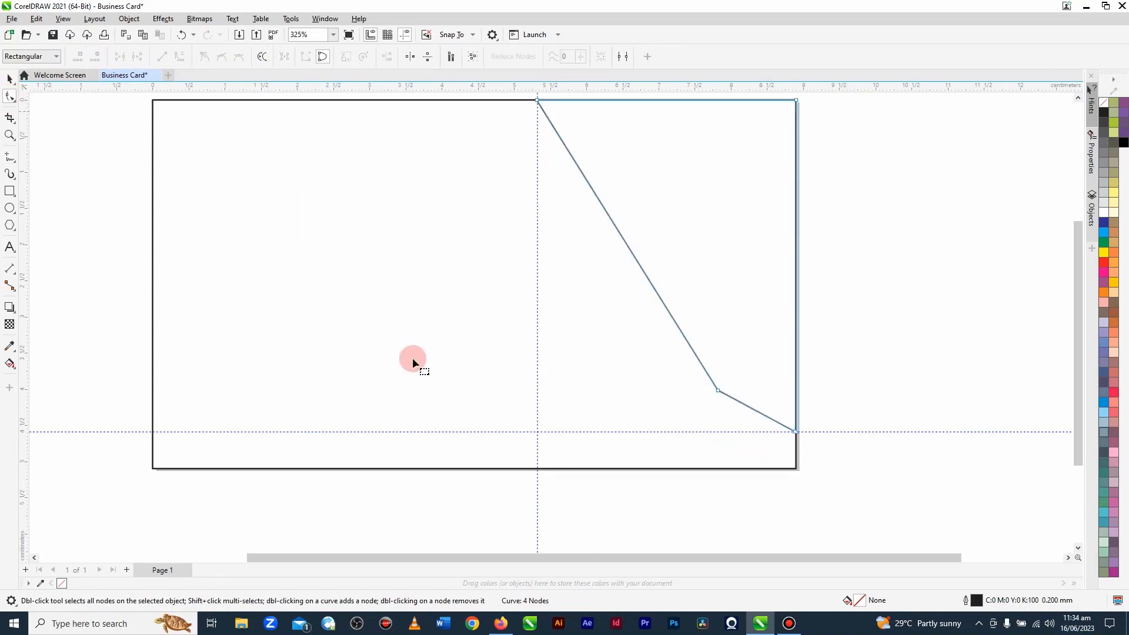
pyautogui.click(755, 411)
pyautogui.click(184, 58)
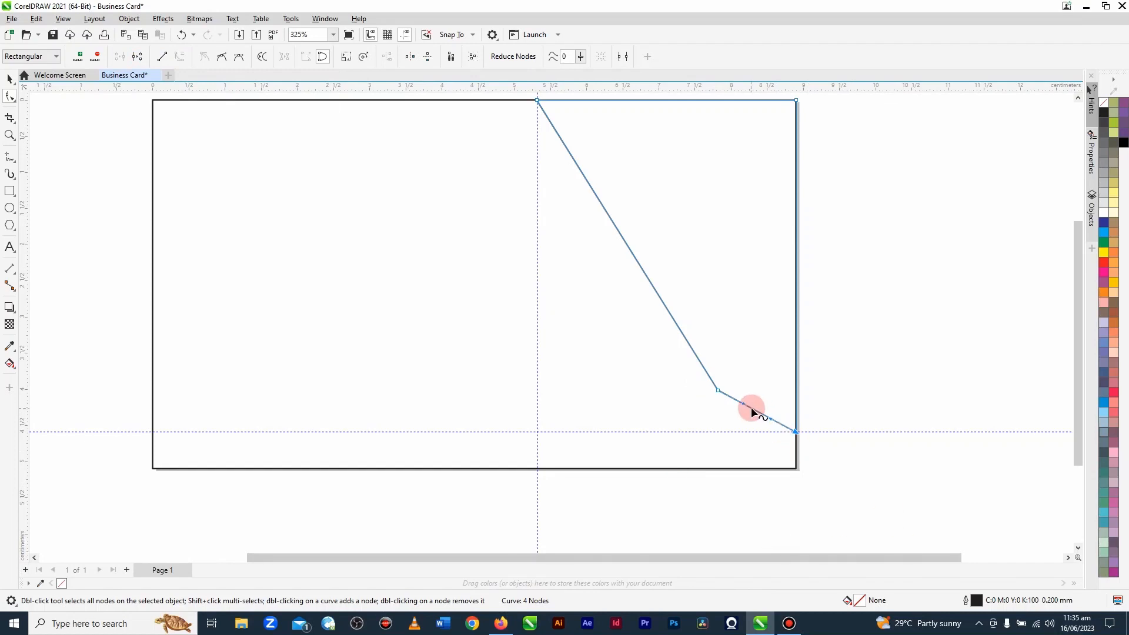
# Step: Bend the corner shape's short lower segment outward into a rounded curve that flows smoothly from the slanted side to the right edge
pyautogui.moveTo(753, 410); pyautogui.dragTo(757, 436)
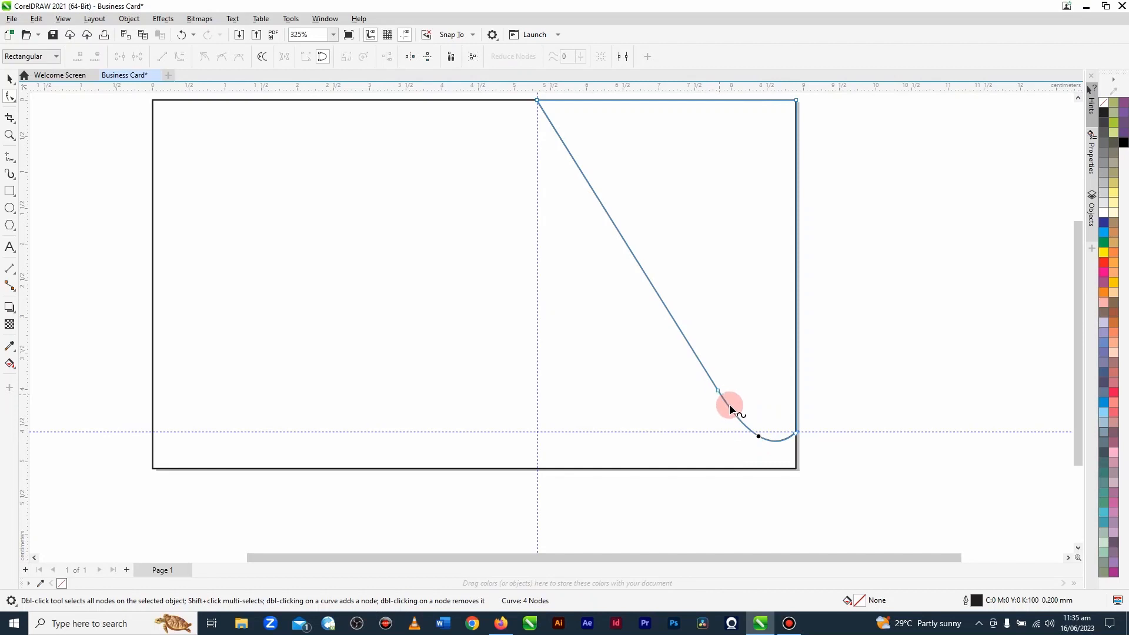
pyautogui.moveTo(785, 437); pyautogui.dragTo(759, 428)
pyautogui.click(9, 78)
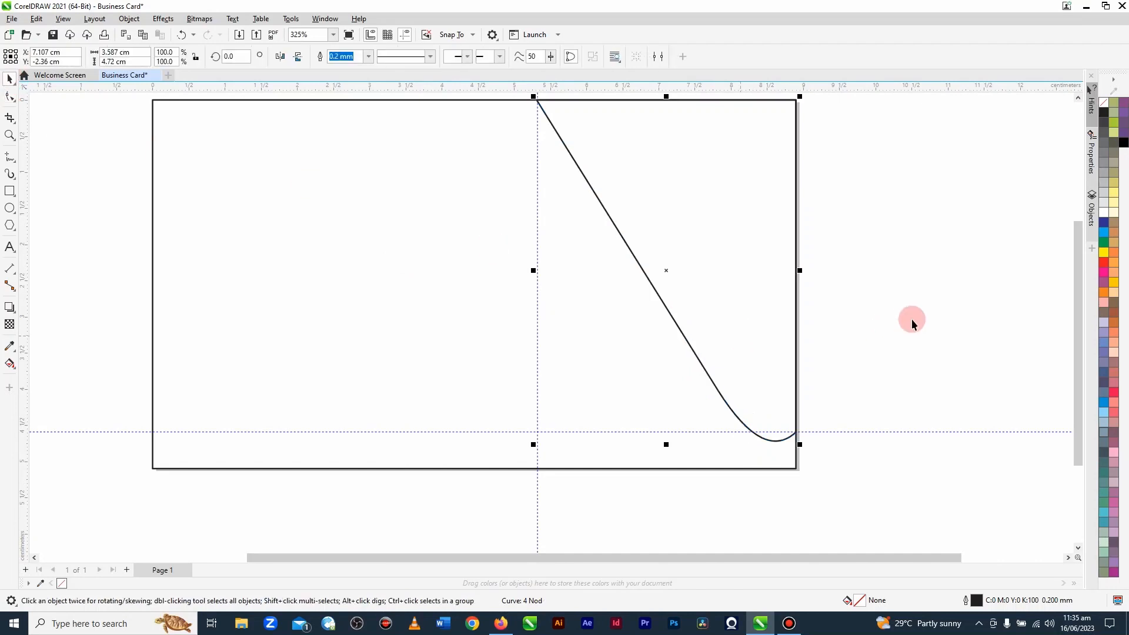
# Step: Scale the curved corner shape proportionally to about 3.494 × 4.598 cm, keeping its top-right corner fixed, so its curve meets the horizontal guideline
pyautogui.click(663, 336)
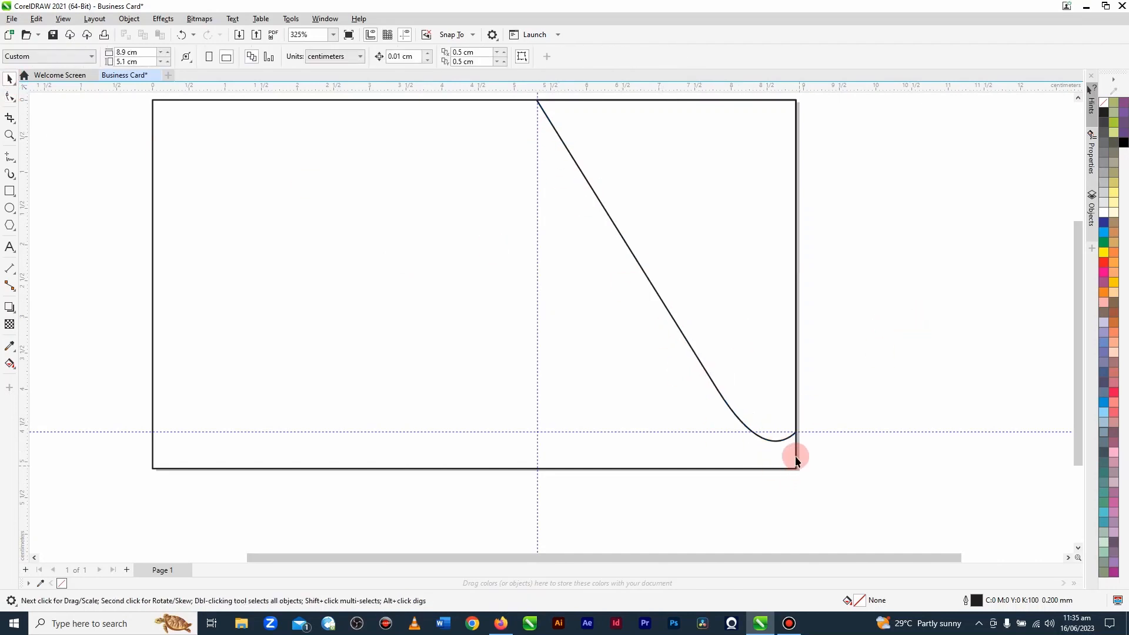
pyautogui.click(716, 269)
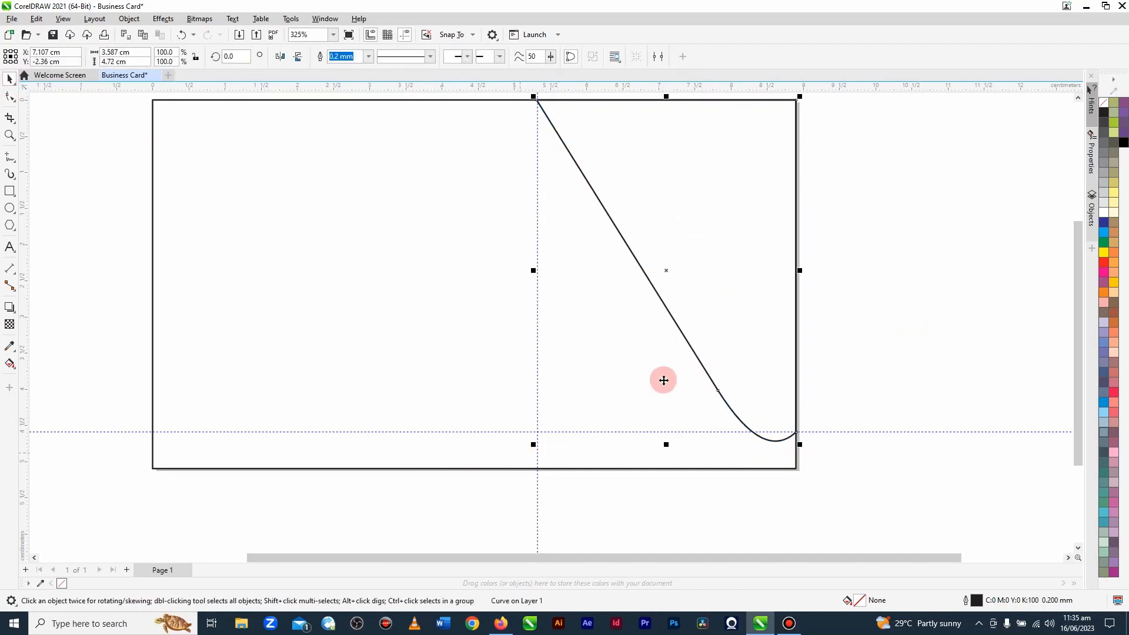
pyautogui.moveTo(534, 445); pyautogui.dragTo(540, 449)
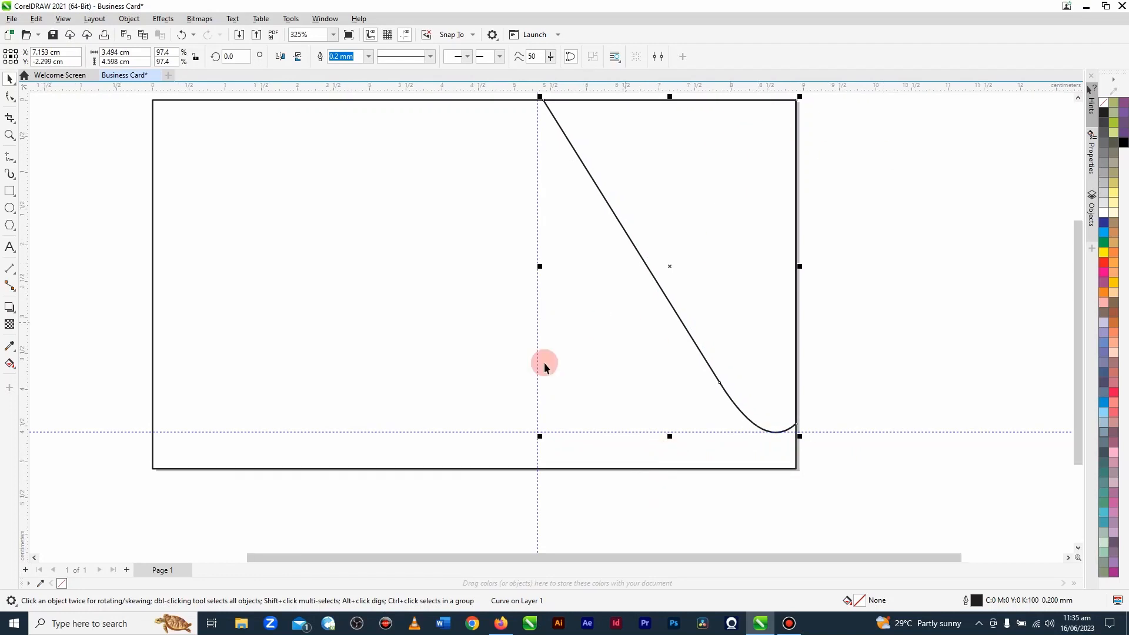
# Step: Create a smaller copy of the curved shape, about 2.168 × 2.853 cm, against the rectangle's right edge and lower it to Y -1.697 cm
pyautogui.moveTo(539, 436); pyautogui.dragTo(636, 390)
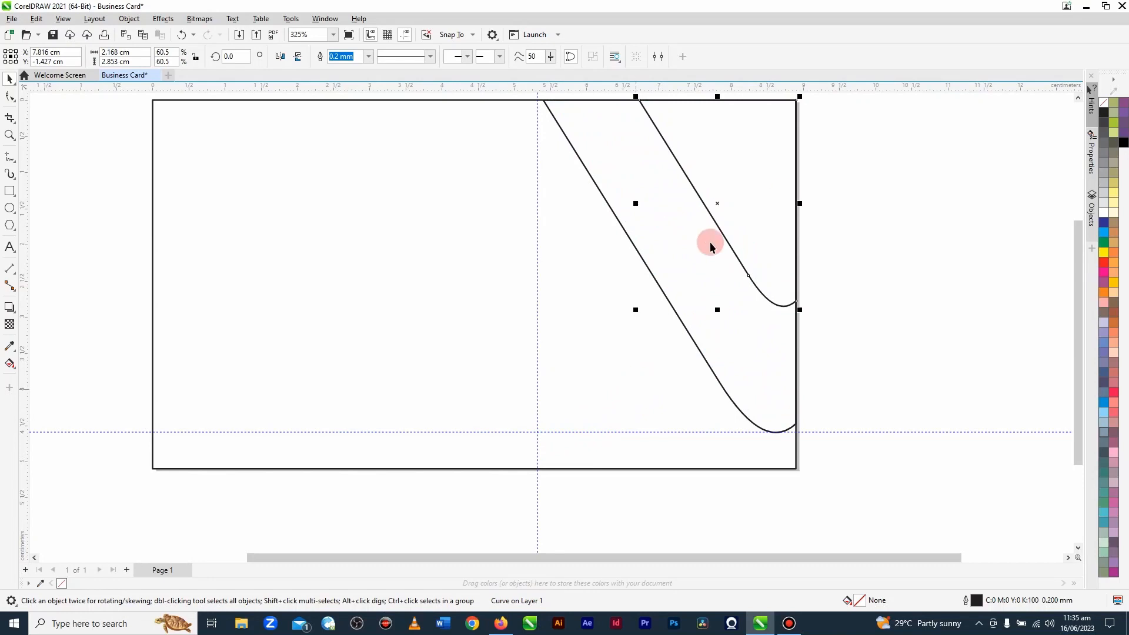
pyautogui.press('Down')
pyautogui.press('Down')
pyautogui.press('Down')
pyautogui.press('Down')
pyautogui.press('Down')
pyautogui.press('Down')
pyautogui.press('Down')
pyautogui.press('Down')
pyautogui.press('Down')
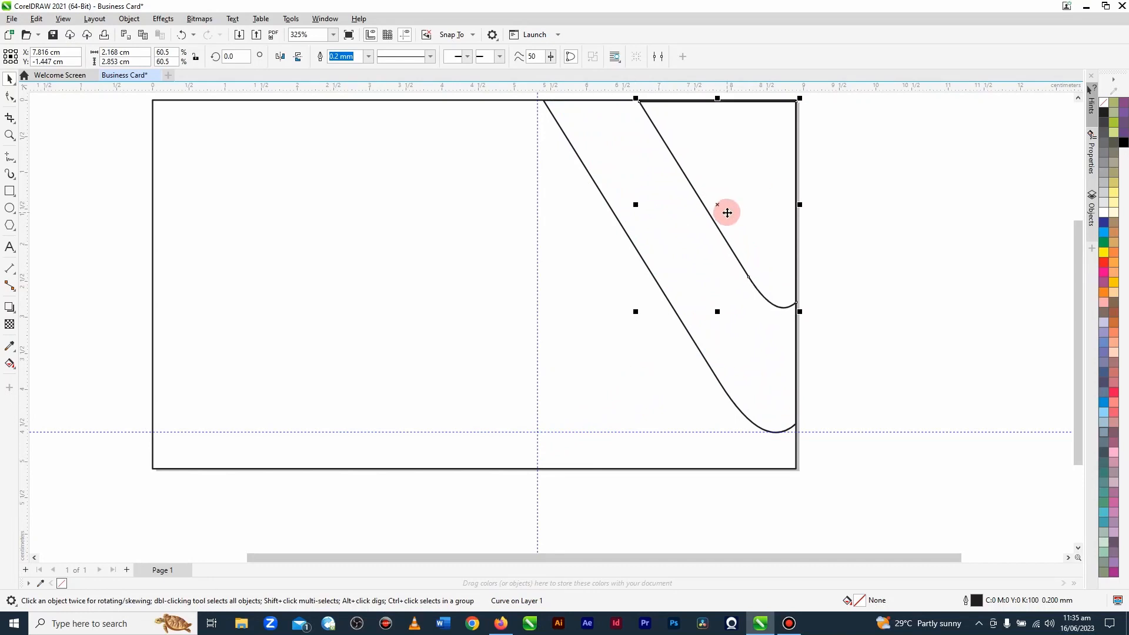
pyautogui.press('Down')
pyautogui.press('Down')
pyautogui.press('Down')
pyautogui.press('Down')
pyautogui.press('Down')
pyautogui.press('Down')
pyautogui.press('Down')
pyautogui.press('Down')
pyautogui.press('Down')
pyautogui.press('Down')
pyautogui.press('Down')
pyautogui.press('Down')
pyautogui.press('Down')
pyautogui.press('Down')
pyautogui.press('Down')
pyautogui.press('Down')
pyautogui.press('Down')
pyautogui.press('Down')
pyautogui.press('Down')
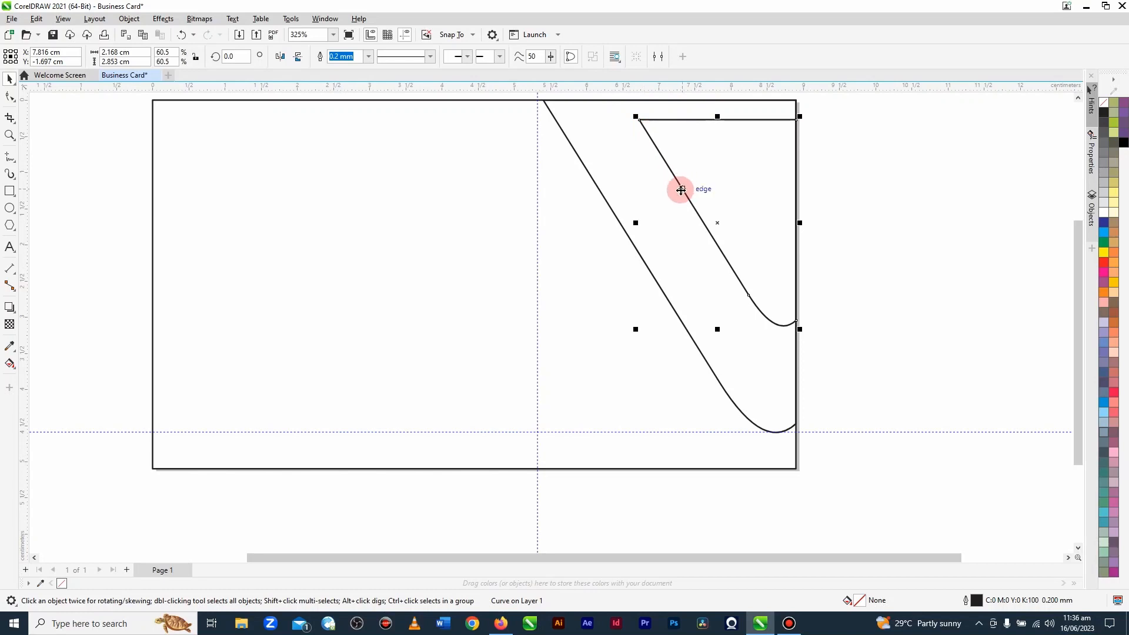
# Step: Cut off the smaller shape's sharp top-left corner by adding a node on each side of it and deleting the corner node
pyautogui.click(10, 97)
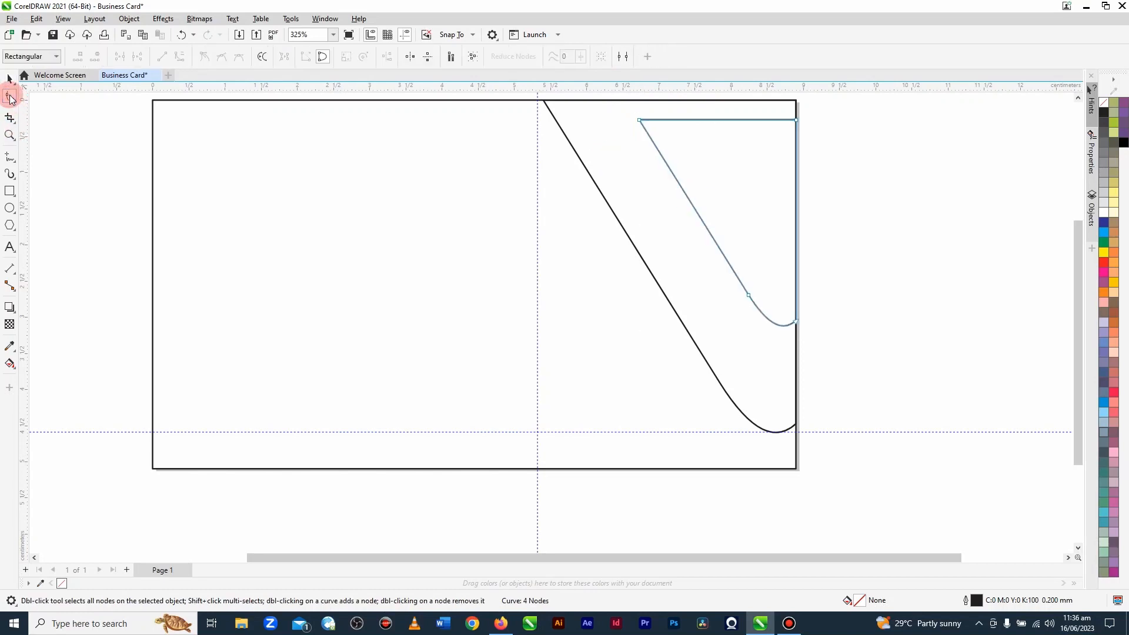
pyautogui.doubleClick(655, 144)
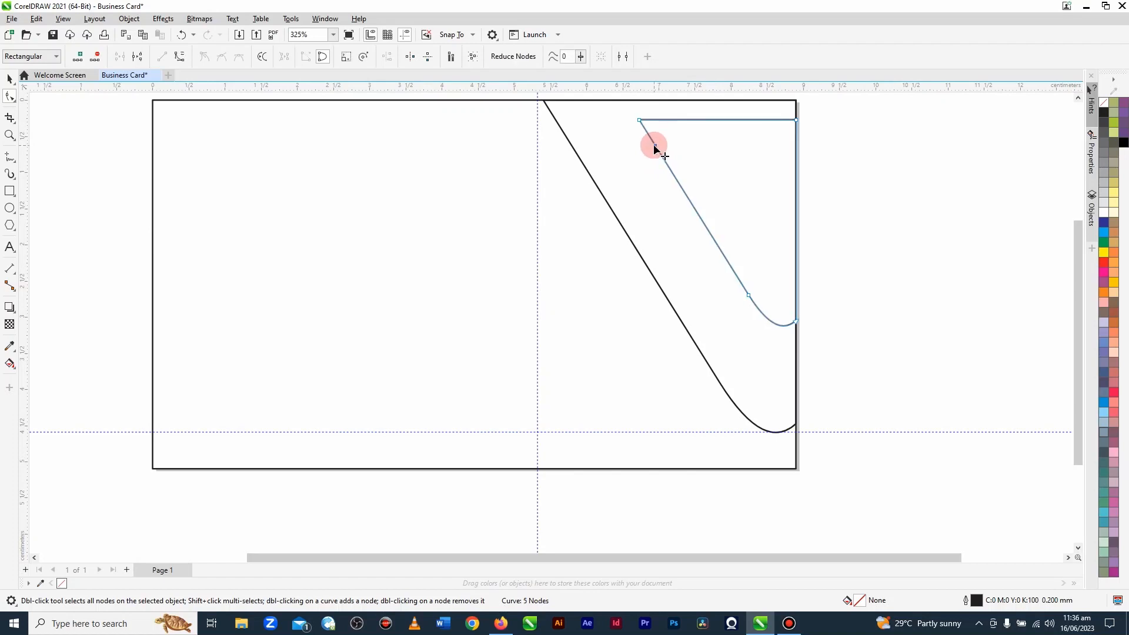
pyautogui.doubleClick(693, 120)
pyautogui.doubleClick(658, 151)
pyautogui.doubleClick(655, 144)
pyautogui.doubleClick(639, 120)
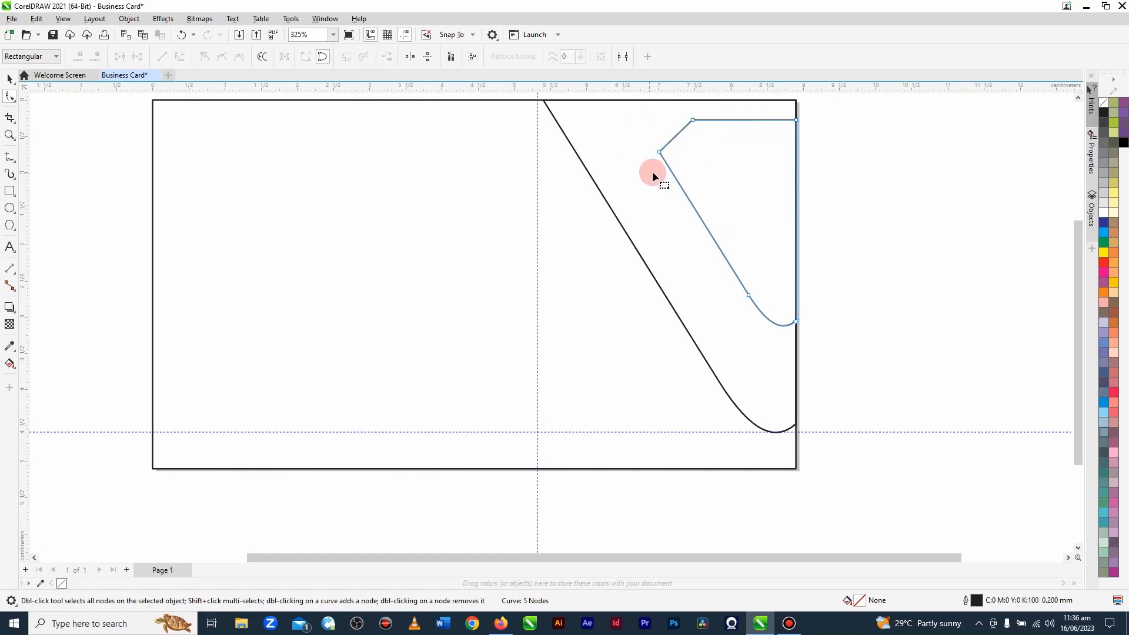
# Step: Convert the smaller shape's short slanted corner segment to a curve and bend it outward into a rounded corner
pyautogui.scroll(4, 689, 102)
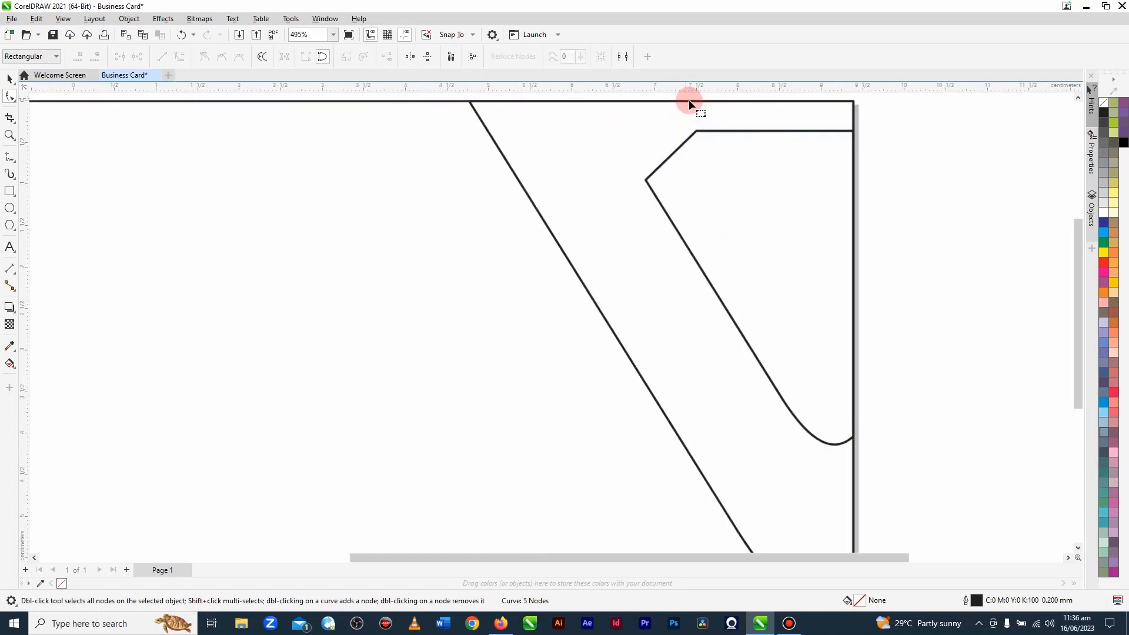
pyautogui.click(658, 205)
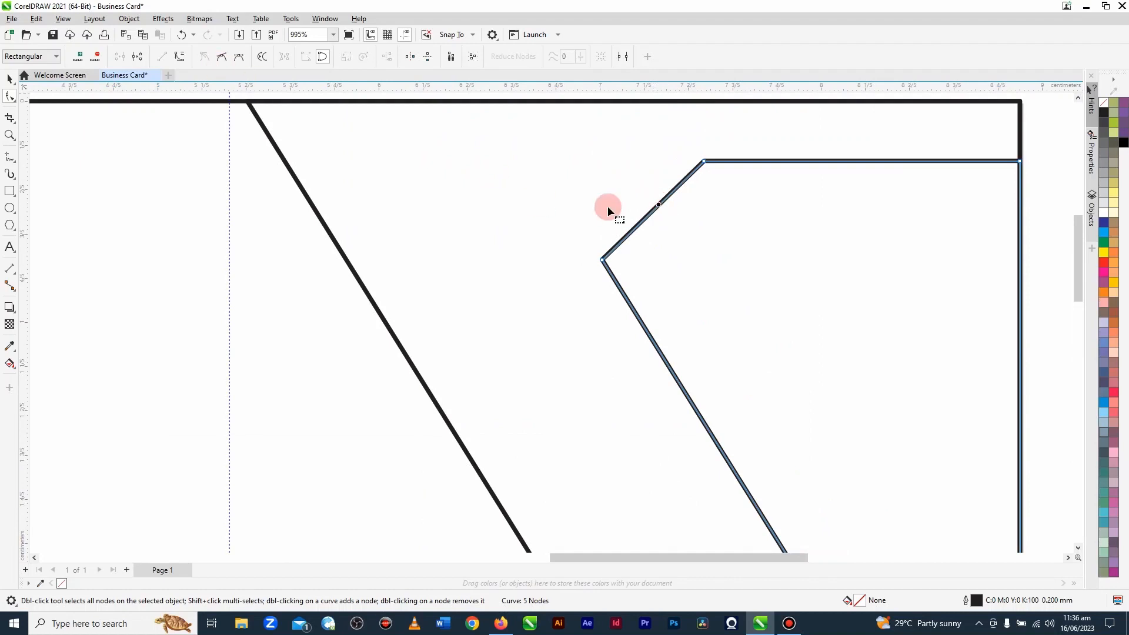
pyautogui.rightClick(660, 204)
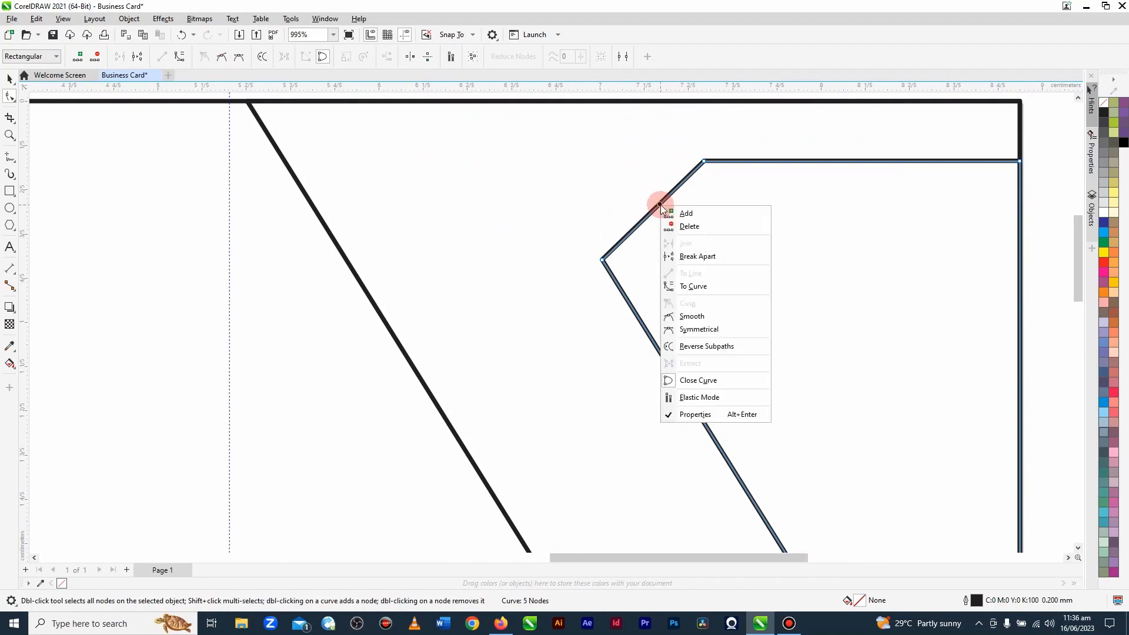
pyautogui.click(696, 287)
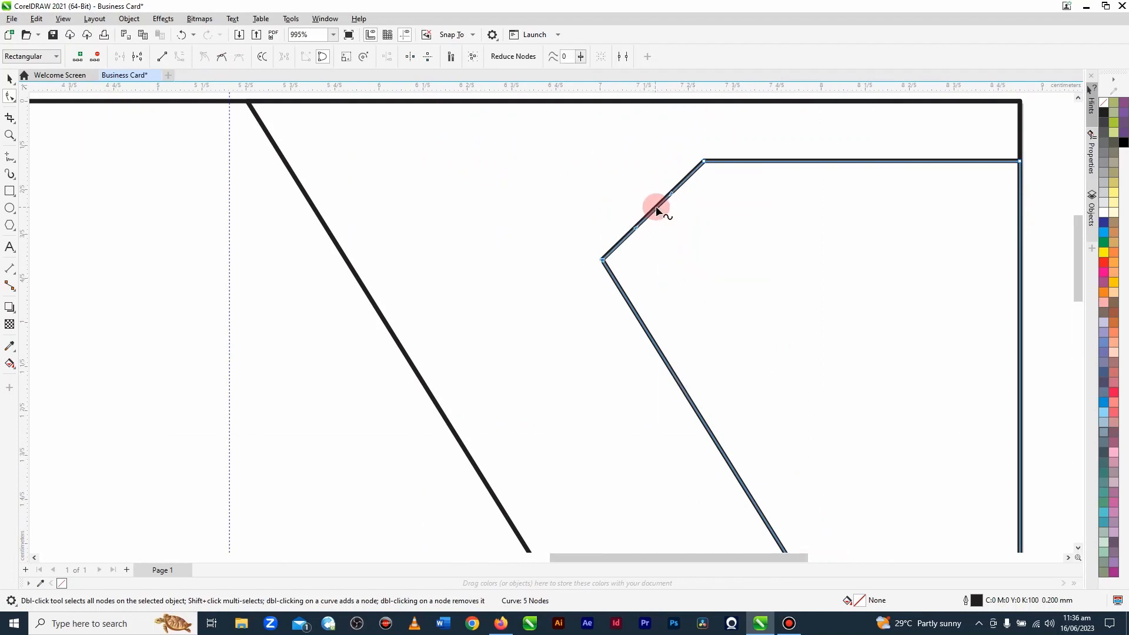
pyautogui.moveTo(657, 206); pyautogui.dragTo(588, 179)
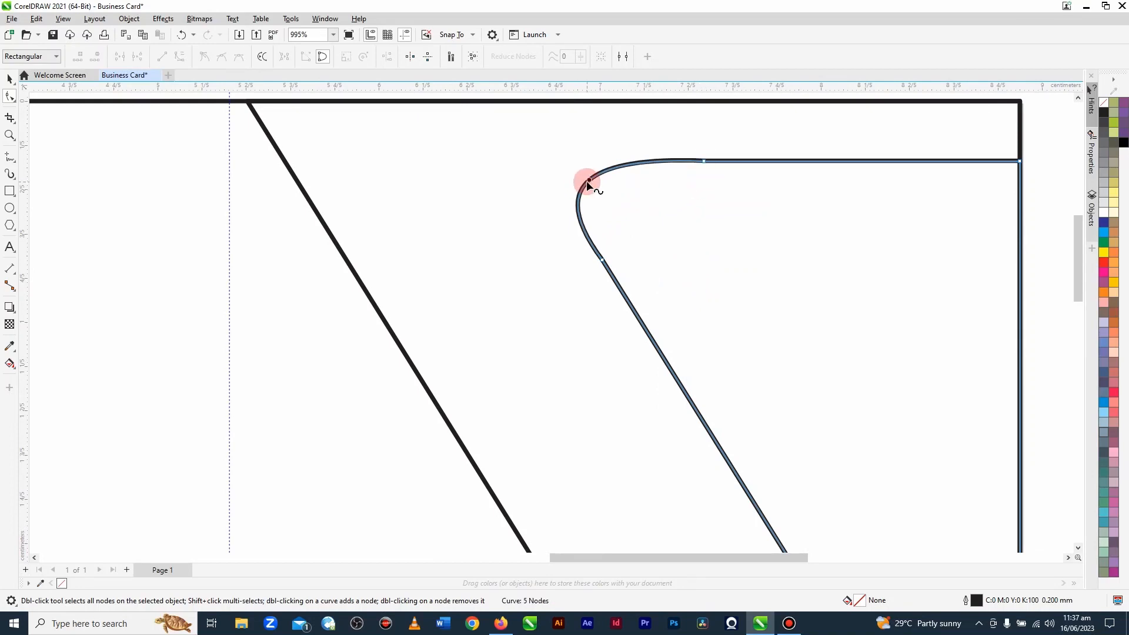
pyautogui.moveTo(587, 182); pyautogui.dragTo(594, 188)
# Step: Adjust the upper node's control handle on the smaller shape's rounded corner to smooth its transition into the top edge
pyautogui.scroll(-1, 492, 255)
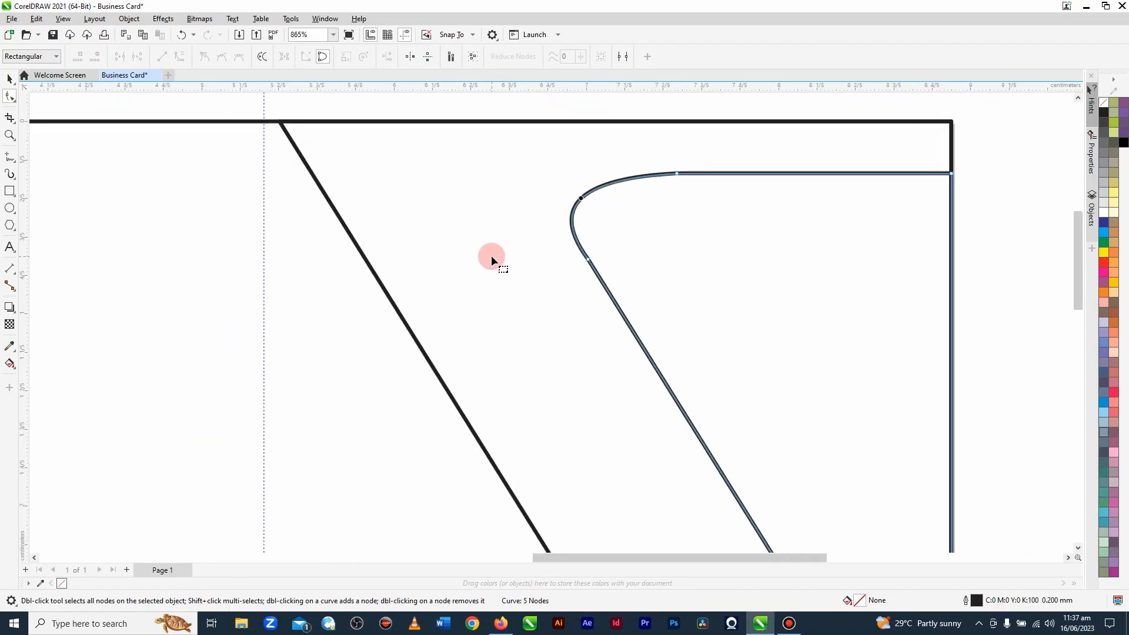
pyautogui.scroll(-3, 491, 255)
pyautogui.scroll(6, 627, 209)
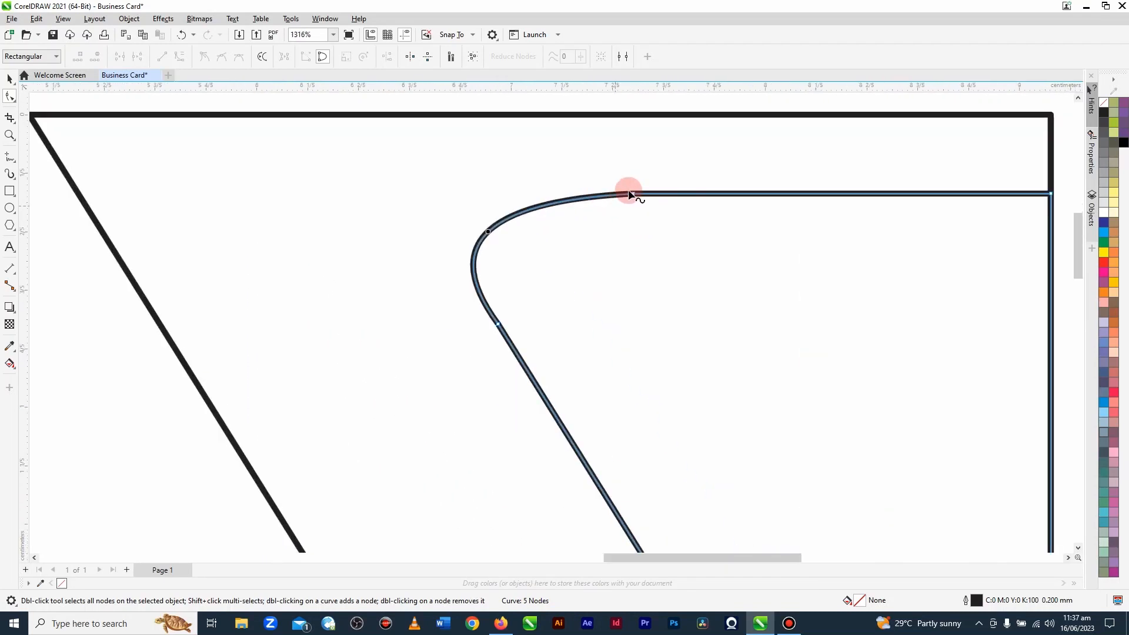
pyautogui.click(631, 194)
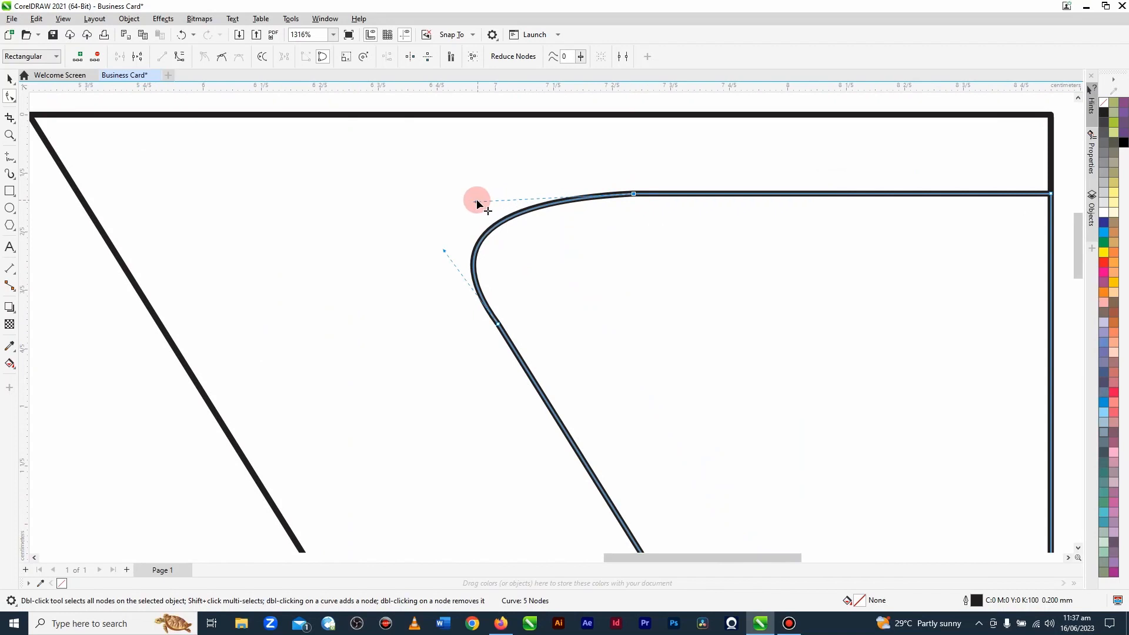
pyautogui.moveTo(475, 200)
pyautogui.mouseDown()
pyautogui.moveTo(478, 185)
pyautogui.moveTo(446, 191)
pyautogui.moveTo(460, 195)
pyautogui.mouseUp()
pyautogui.scroll(-1, 490, 274)
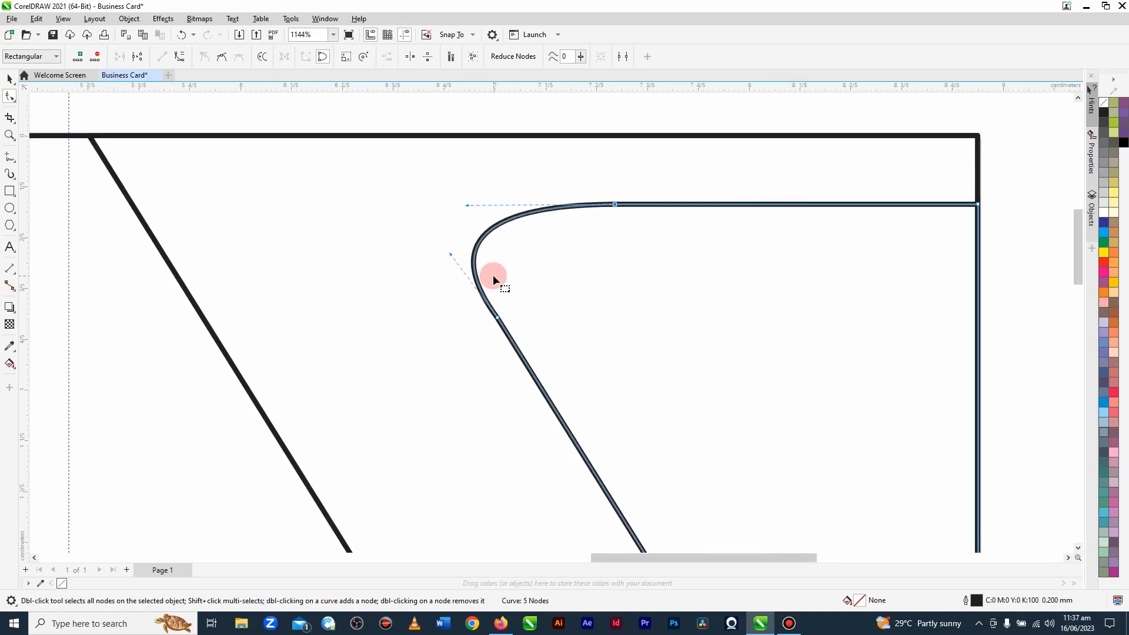
pyautogui.scroll(-4, 615, 323)
pyautogui.scroll(-2, 575, 291)
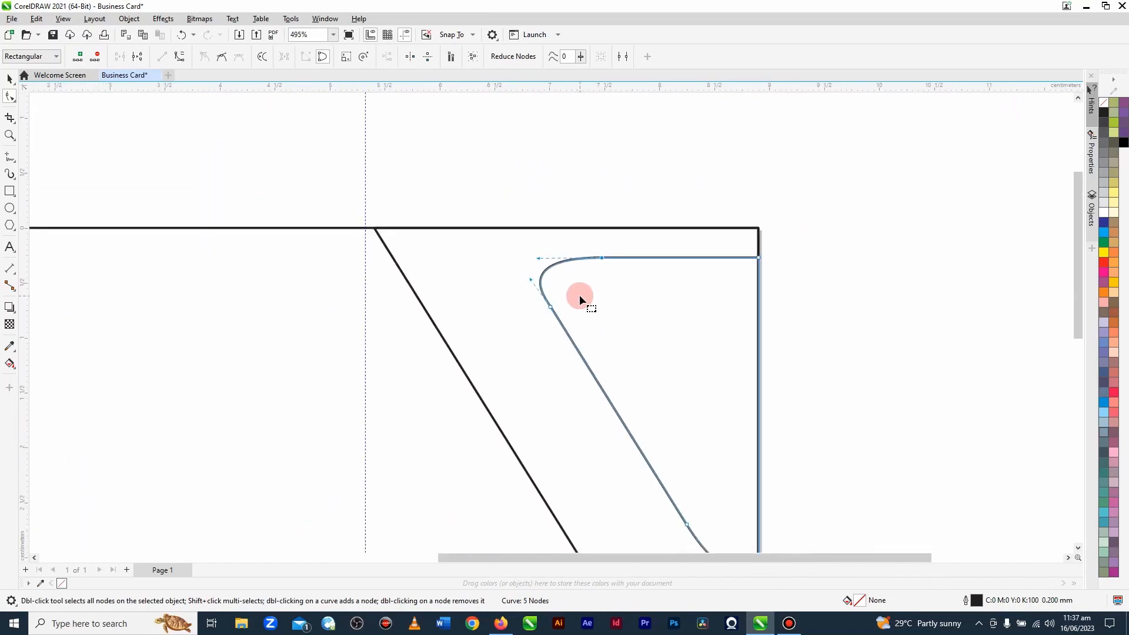
pyautogui.scroll(2, 704, 494)
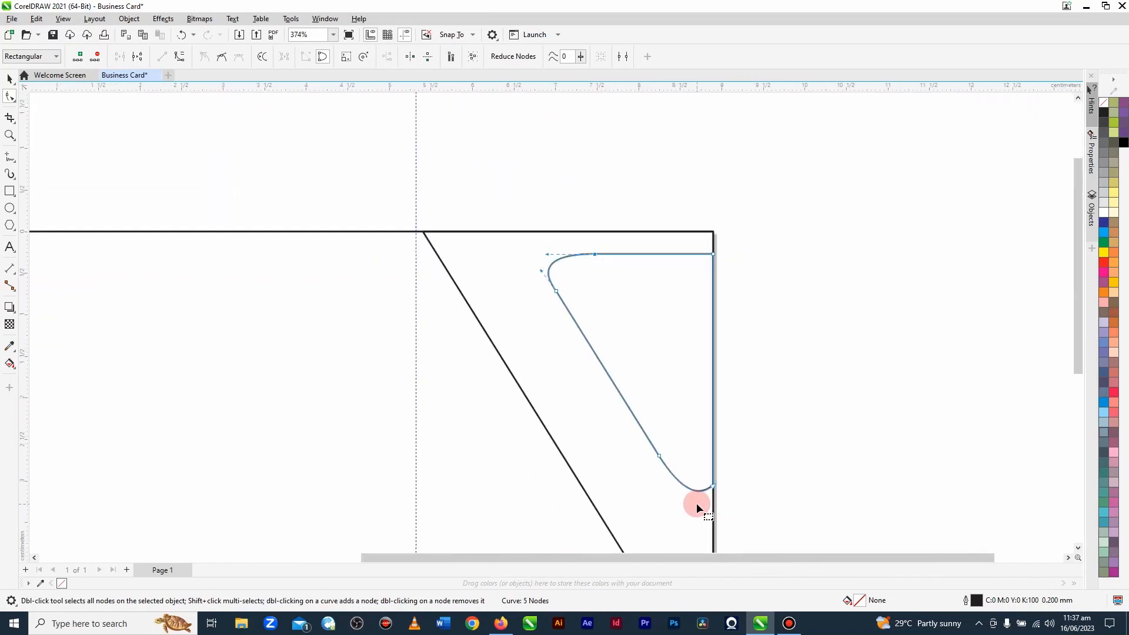
pyautogui.moveTo(553, 261); pyautogui.dragTo(555, 255)
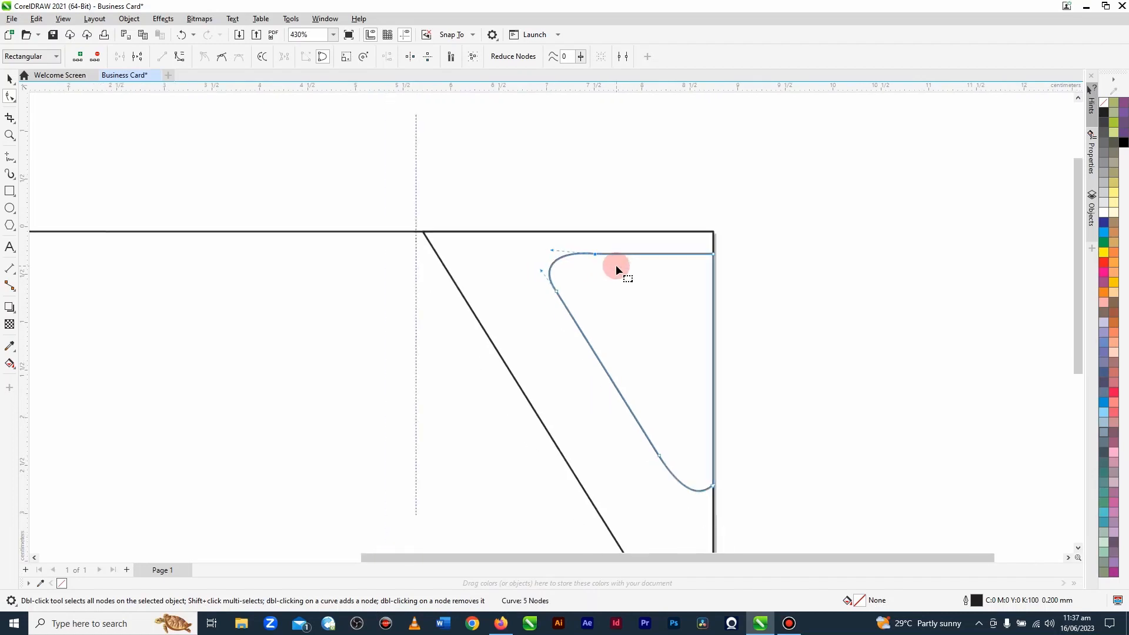
# Step: Soften the smaller shape's rounded corner by replacing its two end nodes with ones slightly farther along the top edge and slanted side
pyautogui.scroll(6, 615, 265)
pyautogui.doubleClick(593, 238)
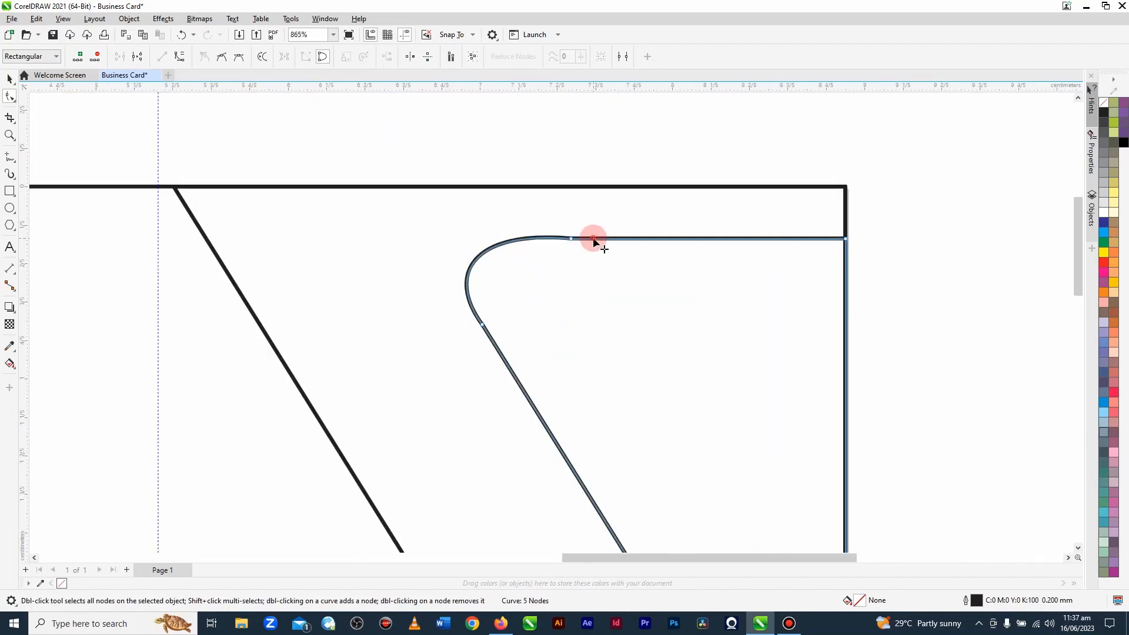
pyautogui.doubleClick(571, 239)
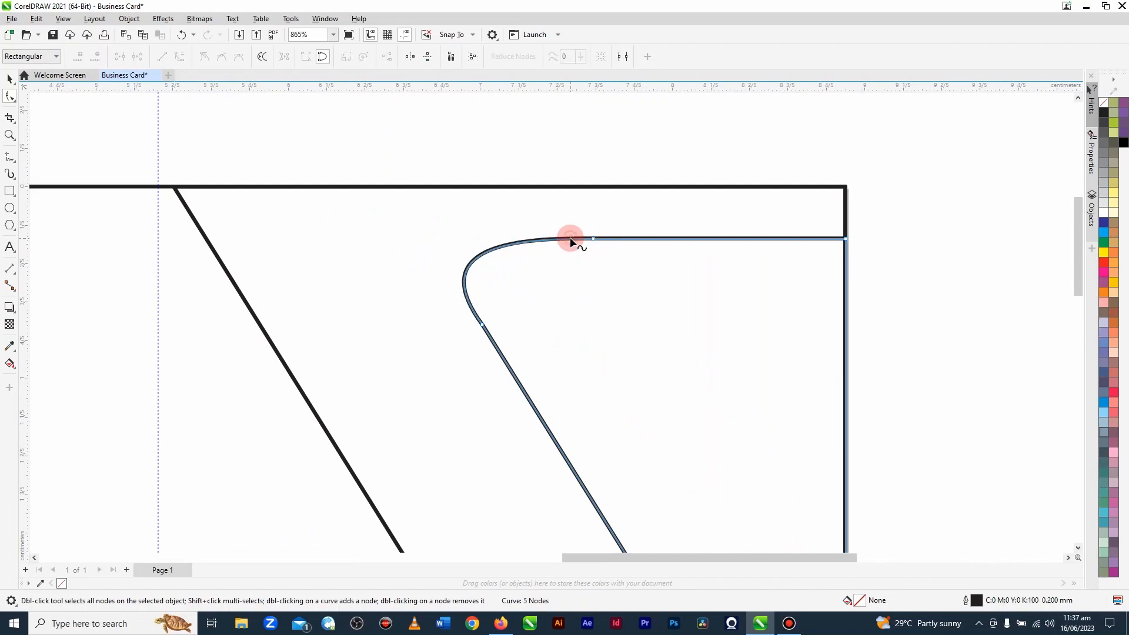
pyautogui.doubleClick(497, 346)
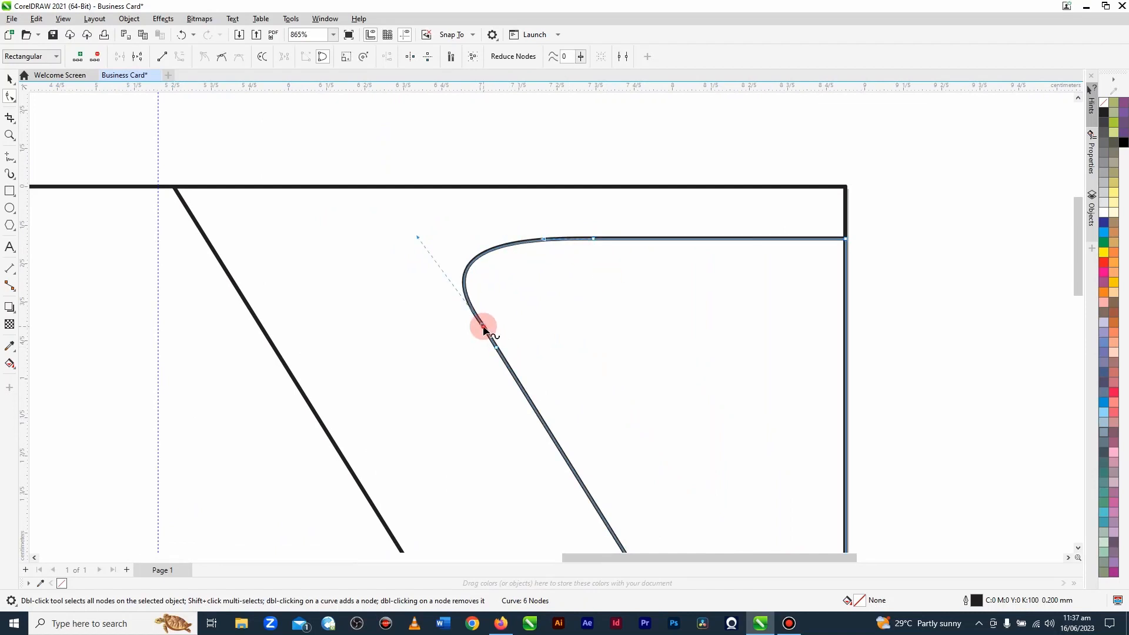
pyautogui.doubleClick(482, 325)
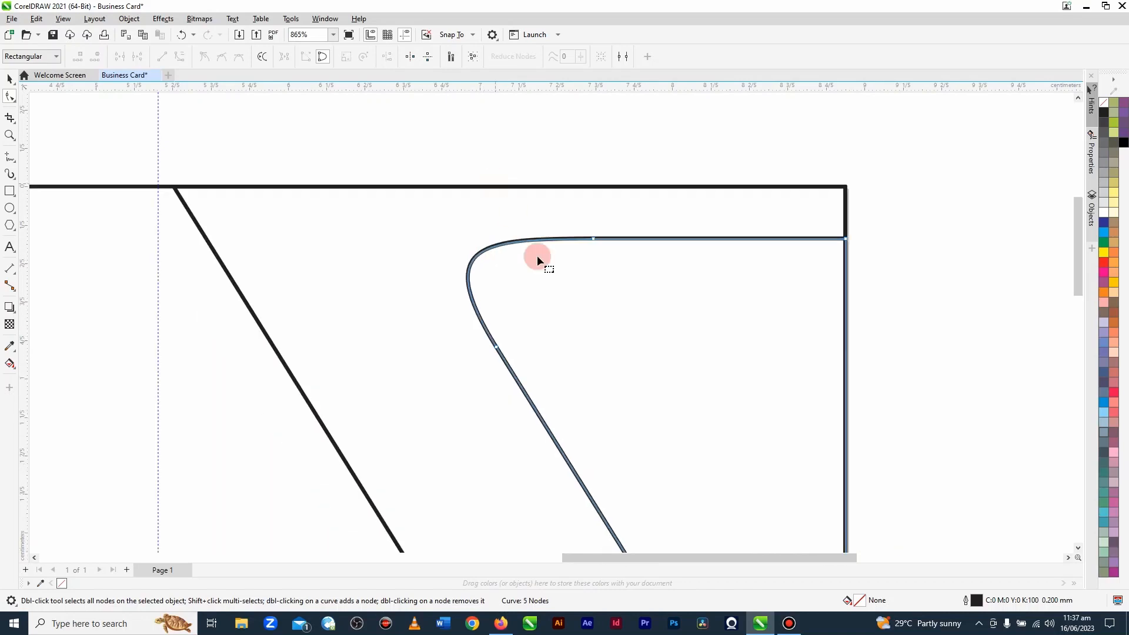
pyautogui.scroll(-1, 547, 271)
pyautogui.scroll(-1, 547, 276)
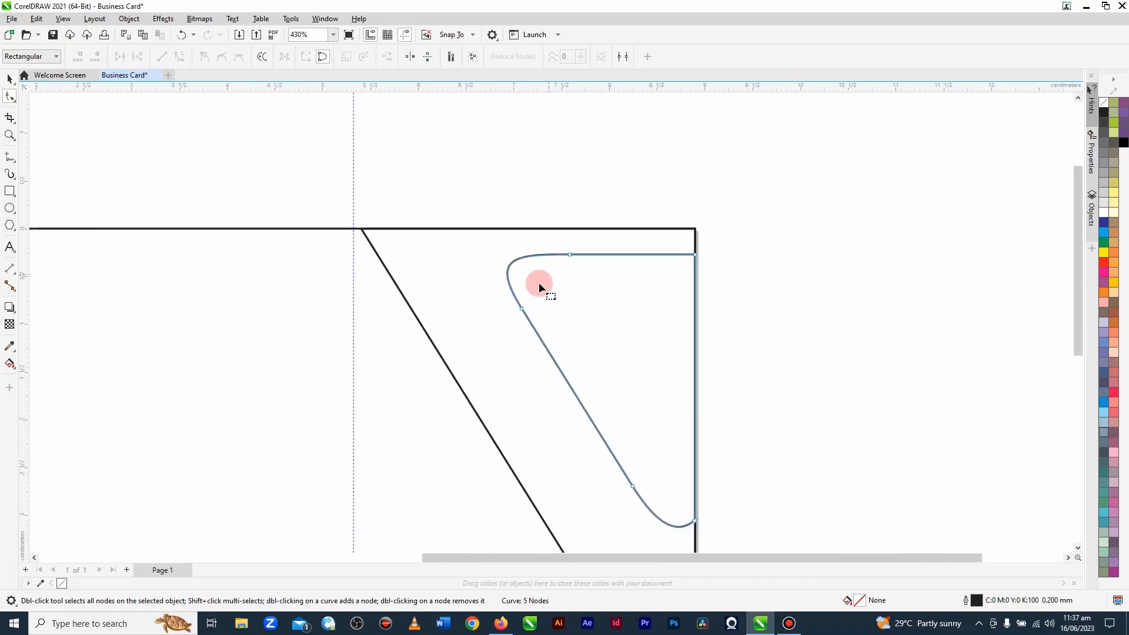
pyautogui.click(10, 78)
pyautogui.scroll(-2, 761, 196)
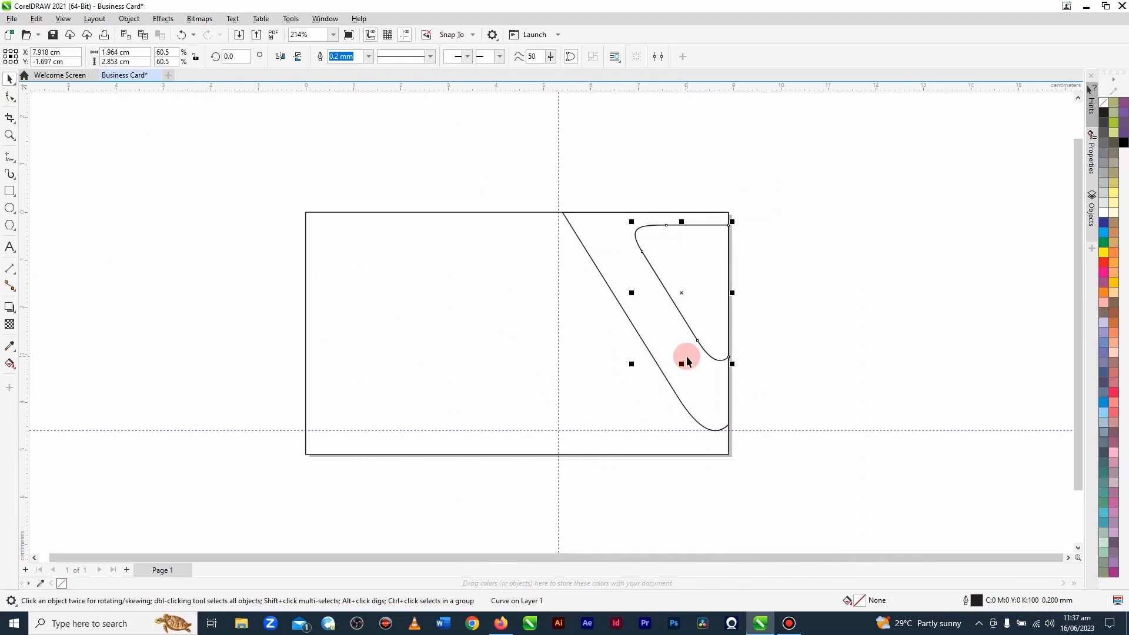
pyautogui.click(866, 331)
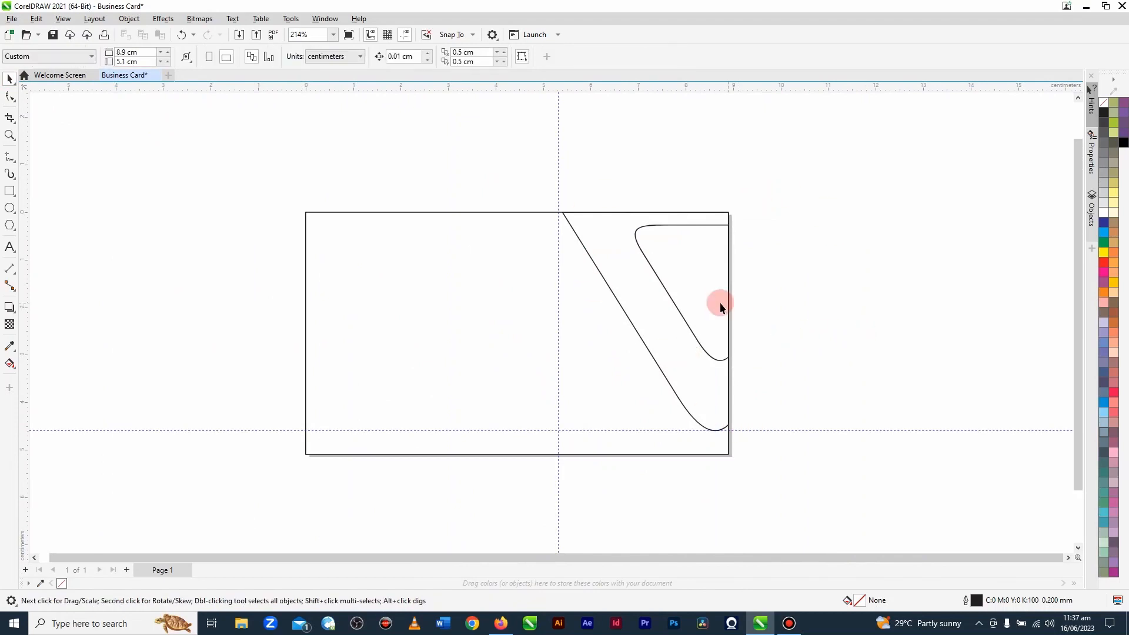
# Step: Fill the large curved corner shape with red (C0 M100 Y100 K0)
pyautogui.click(654, 335)
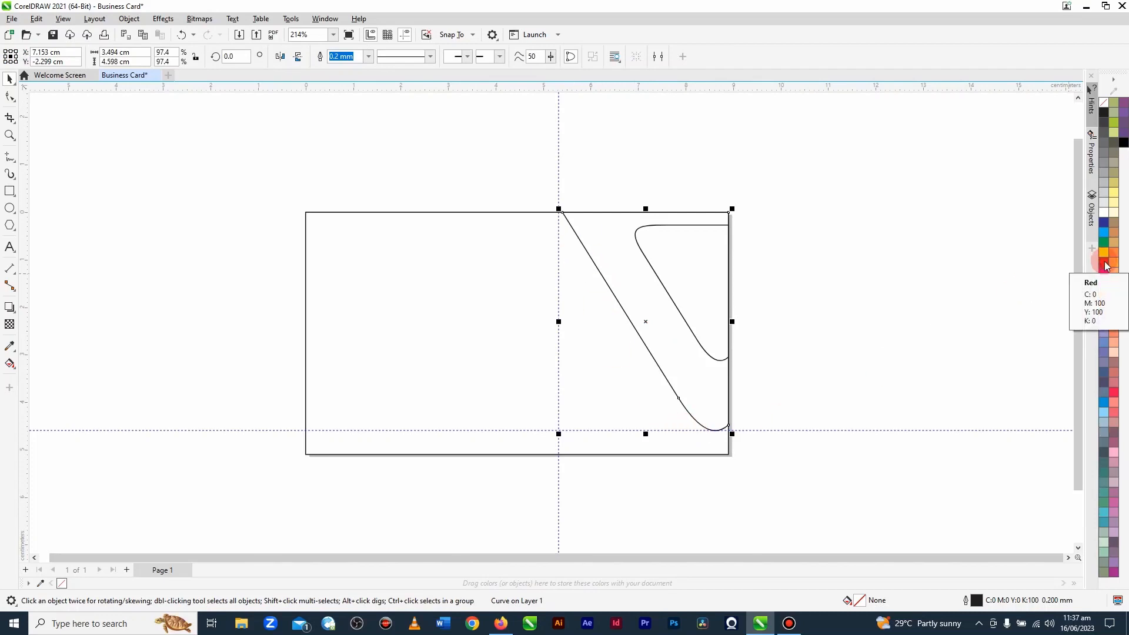
pyautogui.click(1105, 266)
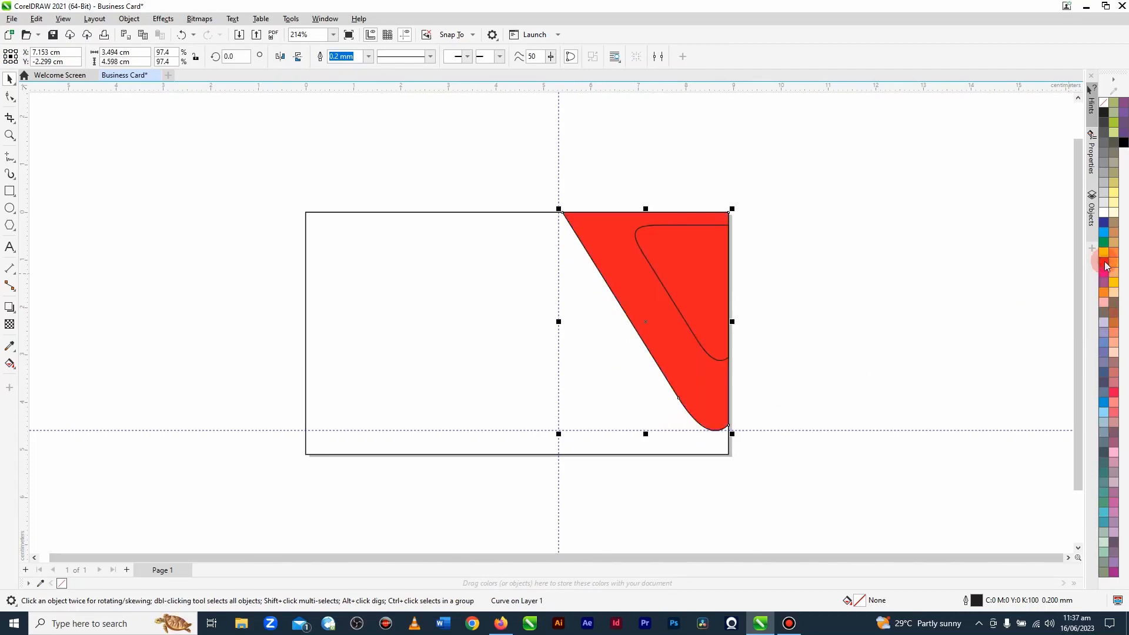
pyautogui.click(852, 272)
# Step: Fill the smaller rounded shape inside the red one with white
pyautogui.click(700, 264)
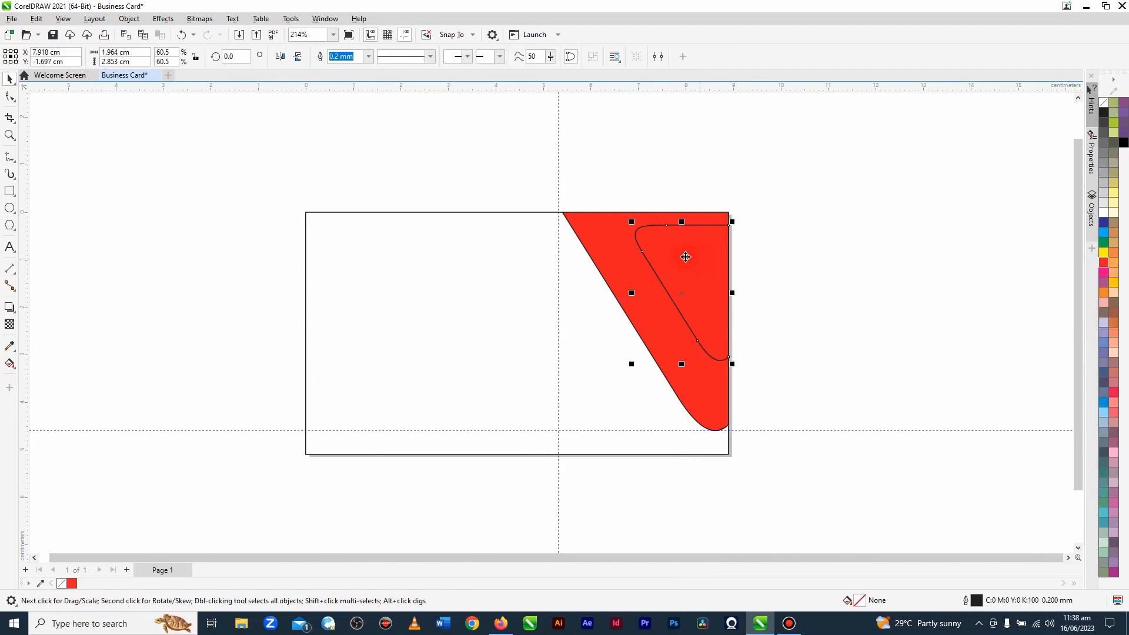
pyautogui.click(1100, 212)
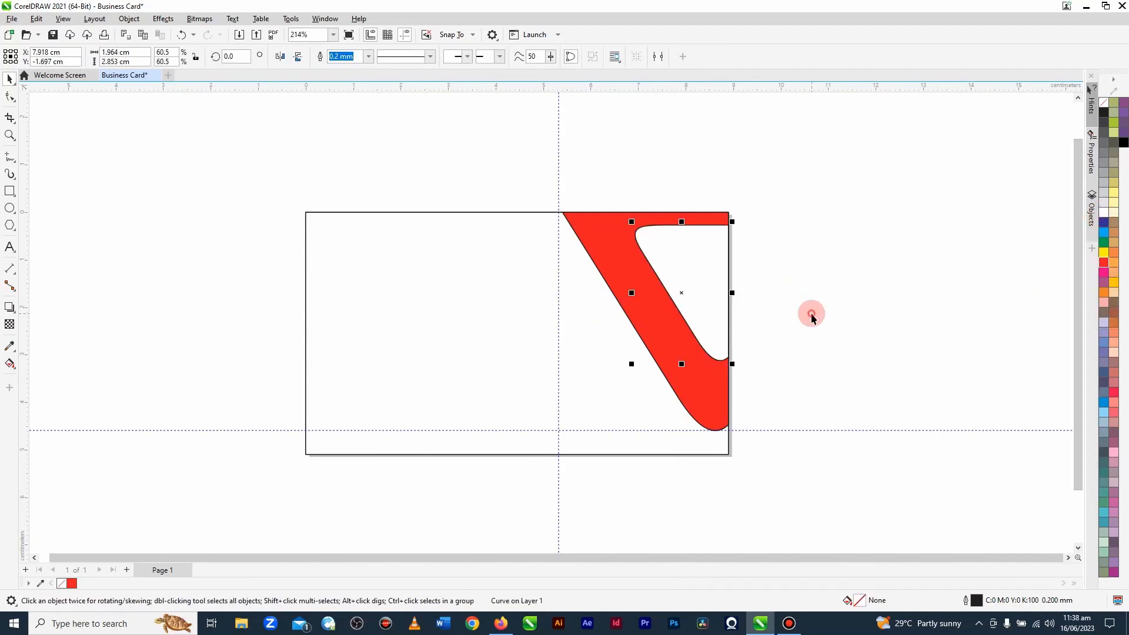
pyautogui.click(811, 315)
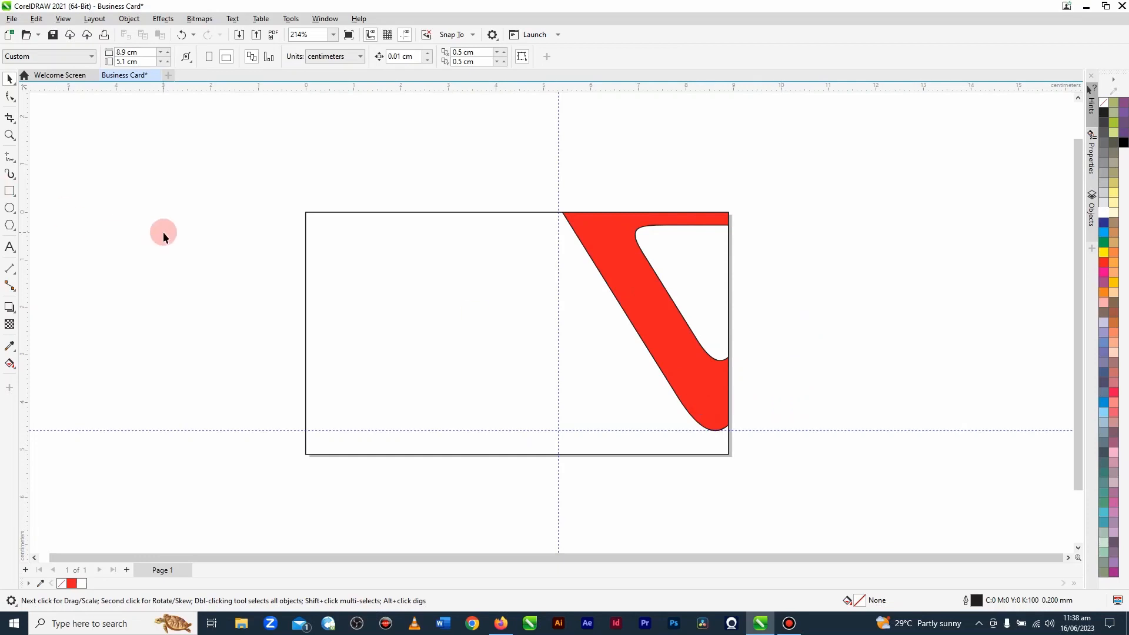
# Step: Save the drawing to the Desktop as Business Card in CDR format, version 23.0 (2021)
pyautogui.click(52, 34)
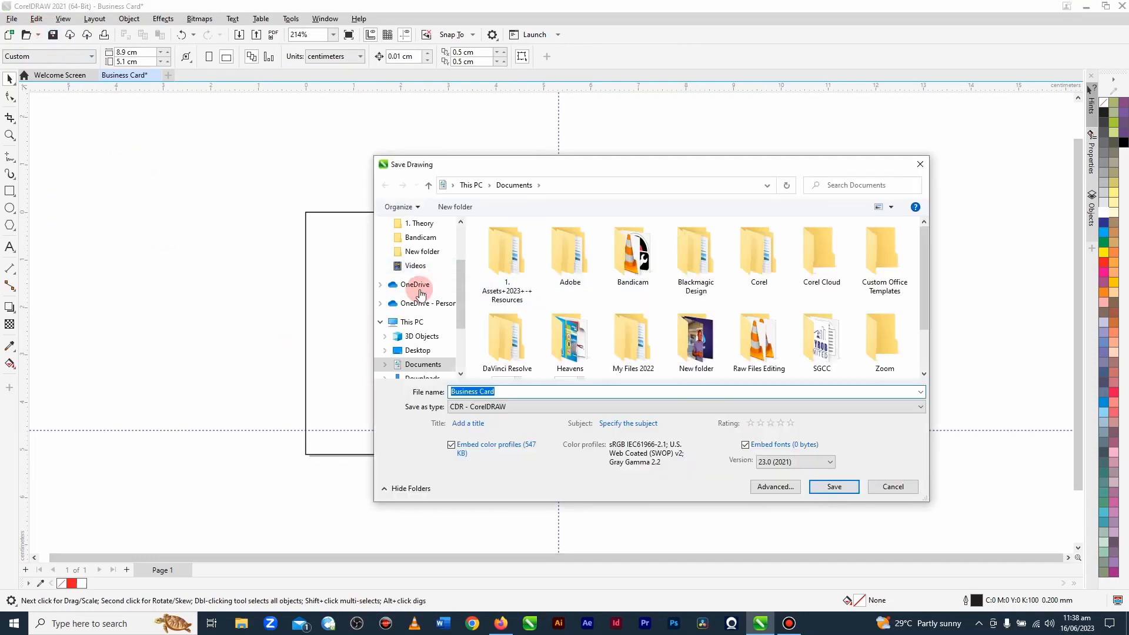
pyautogui.click(417, 350)
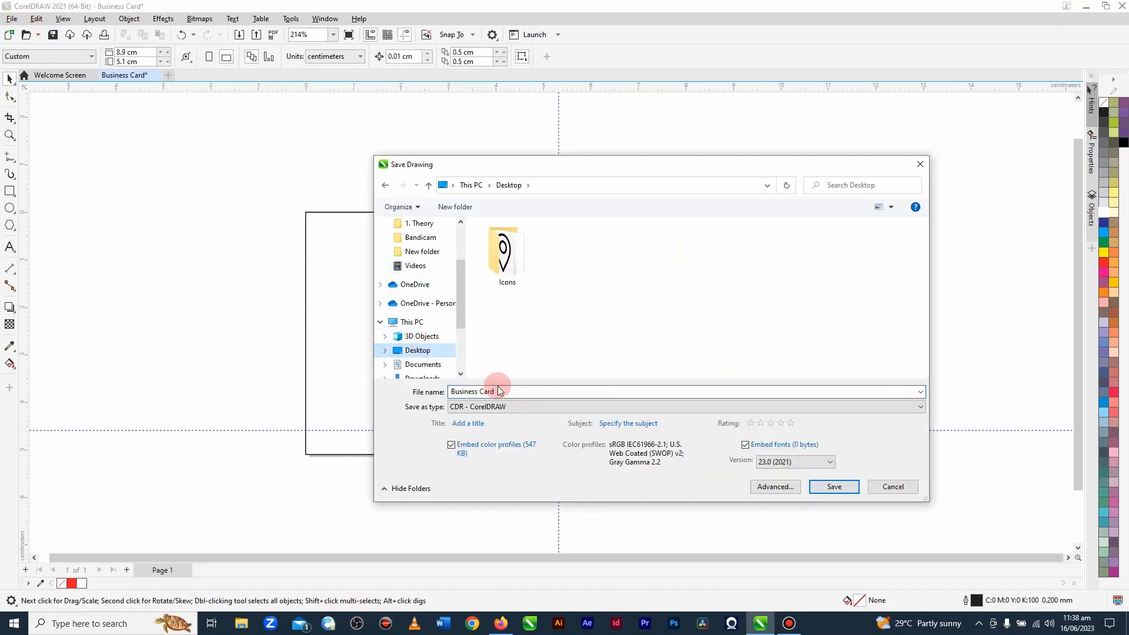
pyautogui.click(835, 488)
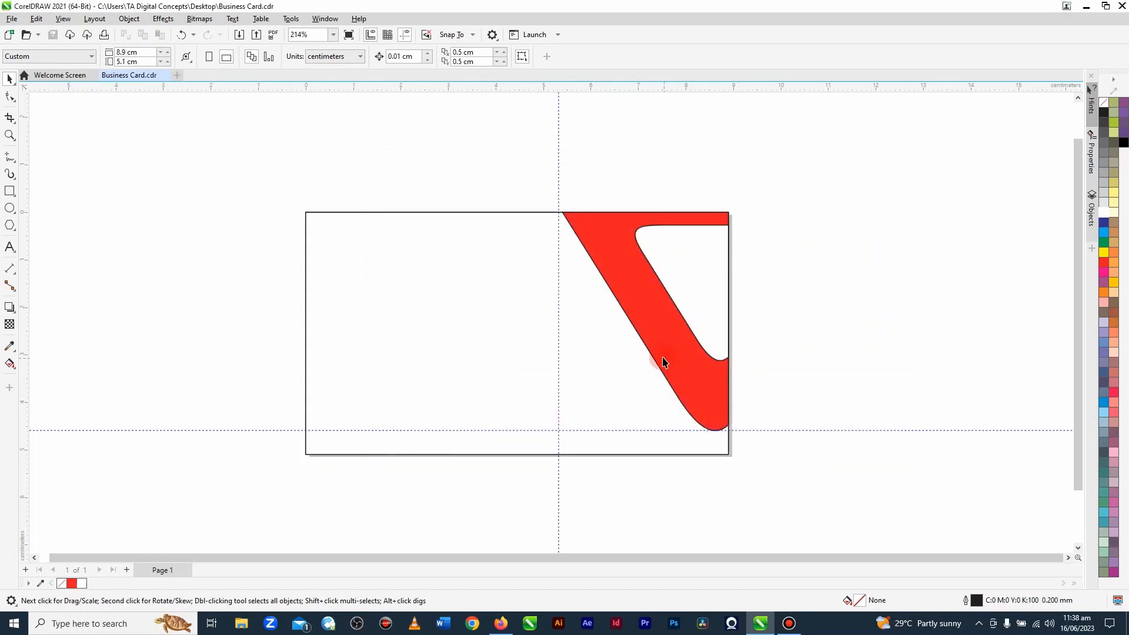
# Step: Nudge the white inner shape up 0.03 cm and enlarge it proportionally to about 2.02 × 2.93 cm
pyautogui.click(692, 371)
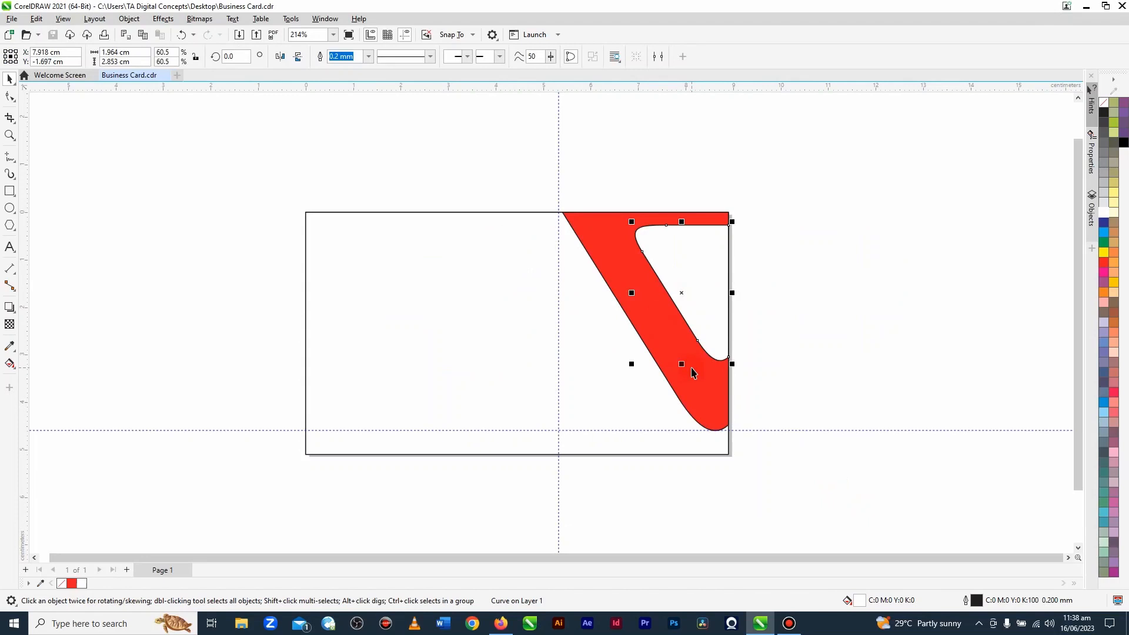
pyautogui.press('Up')
pyautogui.press('Up')
pyautogui.press('Up')
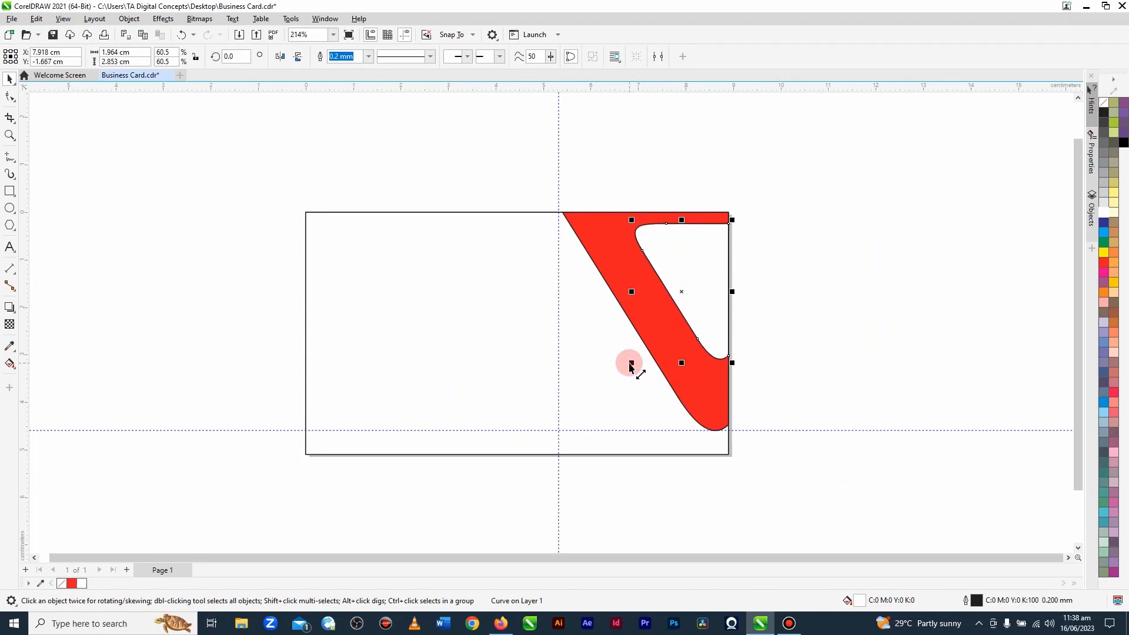
pyautogui.moveTo(631, 367); pyautogui.dragTo(628, 371)
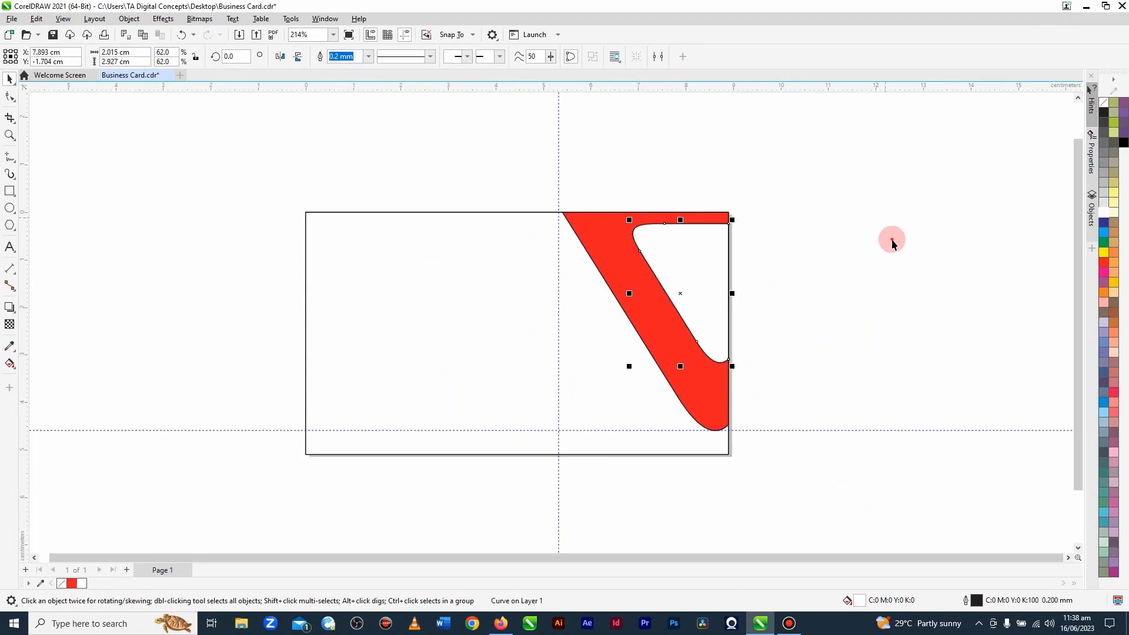
pyautogui.click(891, 241)
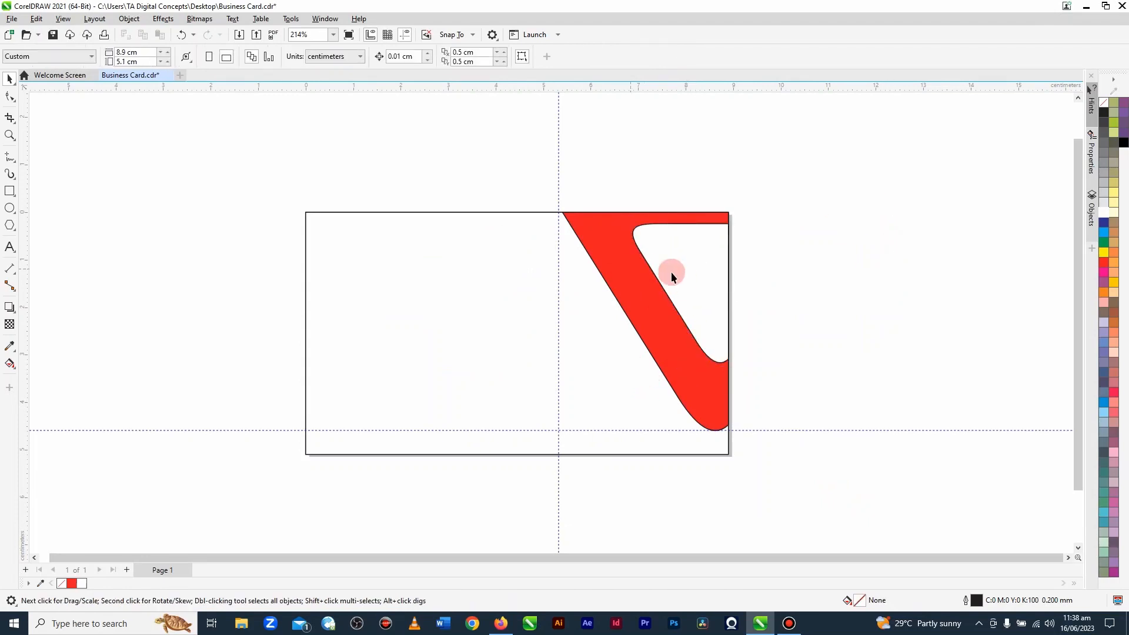
# Step: Duplicate the red corner shape about 3.9 cm to its left and rotate the copy 180°
pyautogui.click(647, 319)
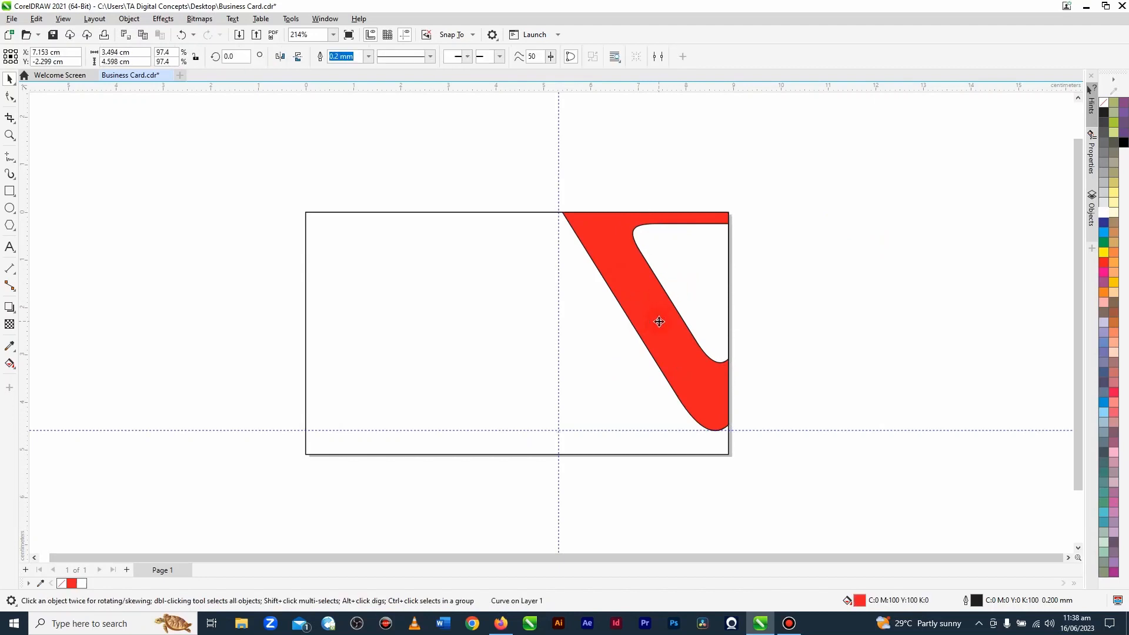
pyautogui.moveTo(659, 321); pyautogui.dragTo(474, 321)
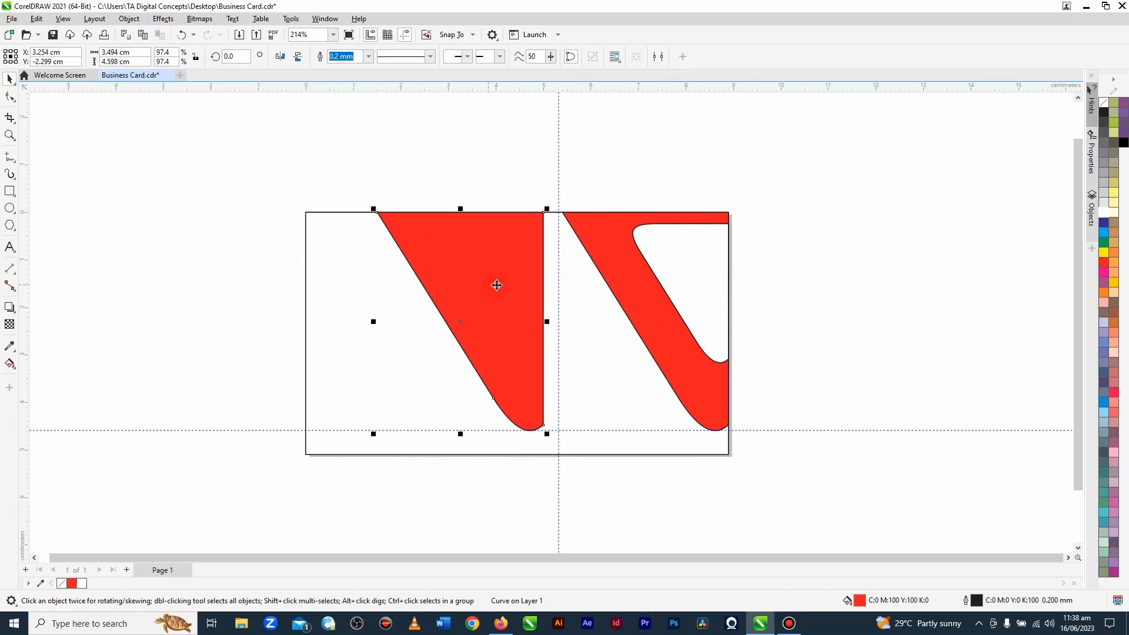
pyautogui.click(546, 234)
pyautogui.moveTo(550, 208); pyautogui.dragTo(347, 456)
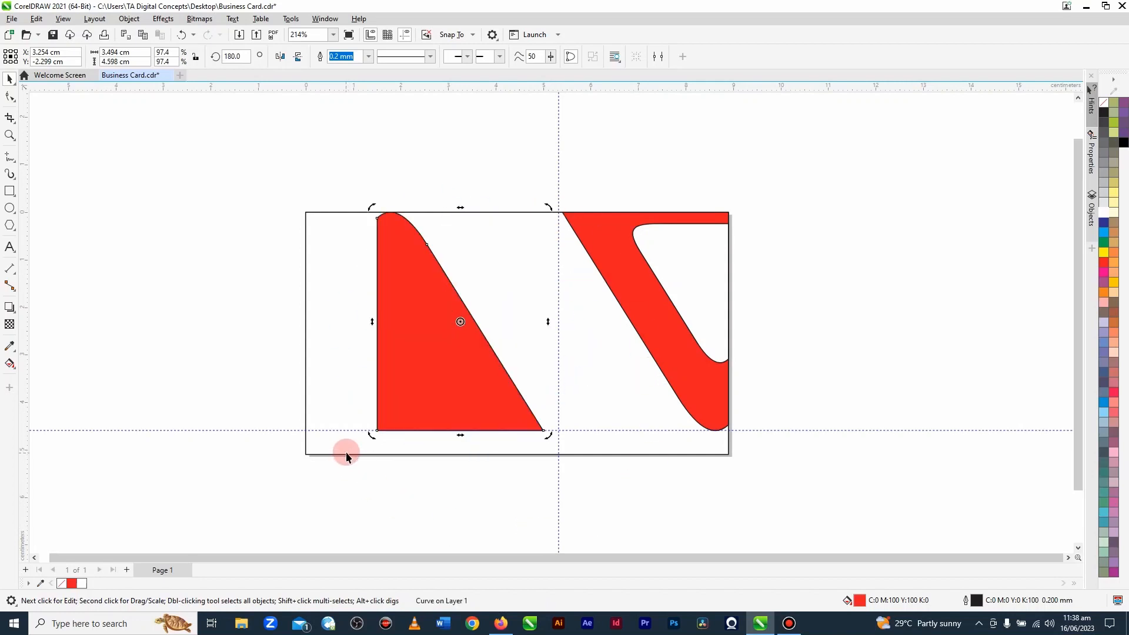
pyautogui.click(196, 292)
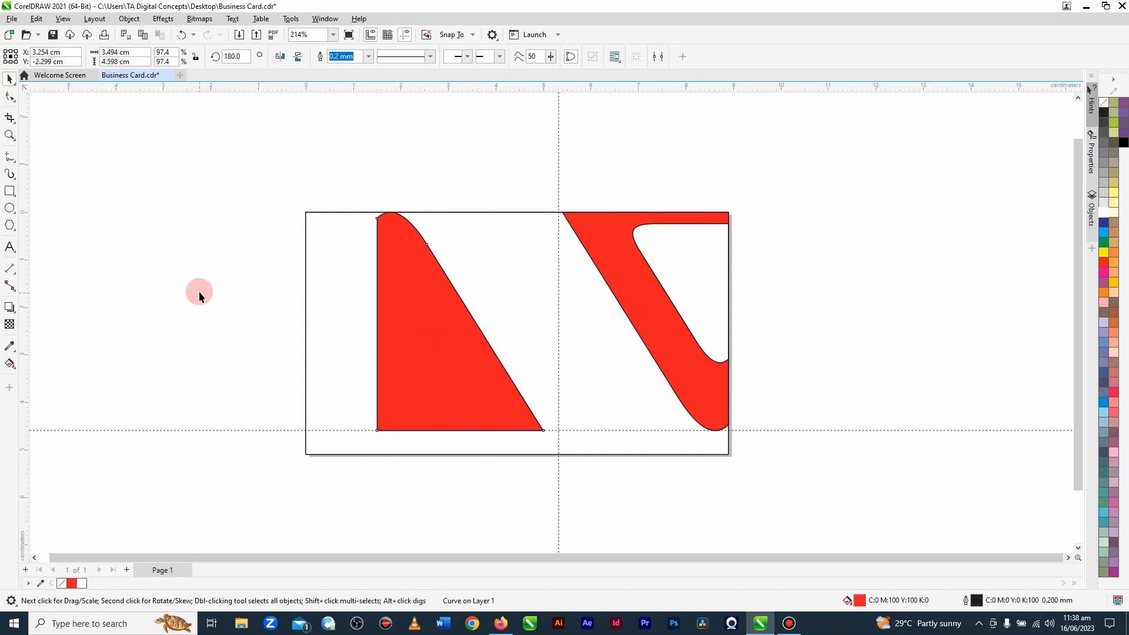
# Step: Duplicate the rotated red shape about 3.5 cm to its left and mirror the new copy horizontally
pyautogui.click(415, 318)
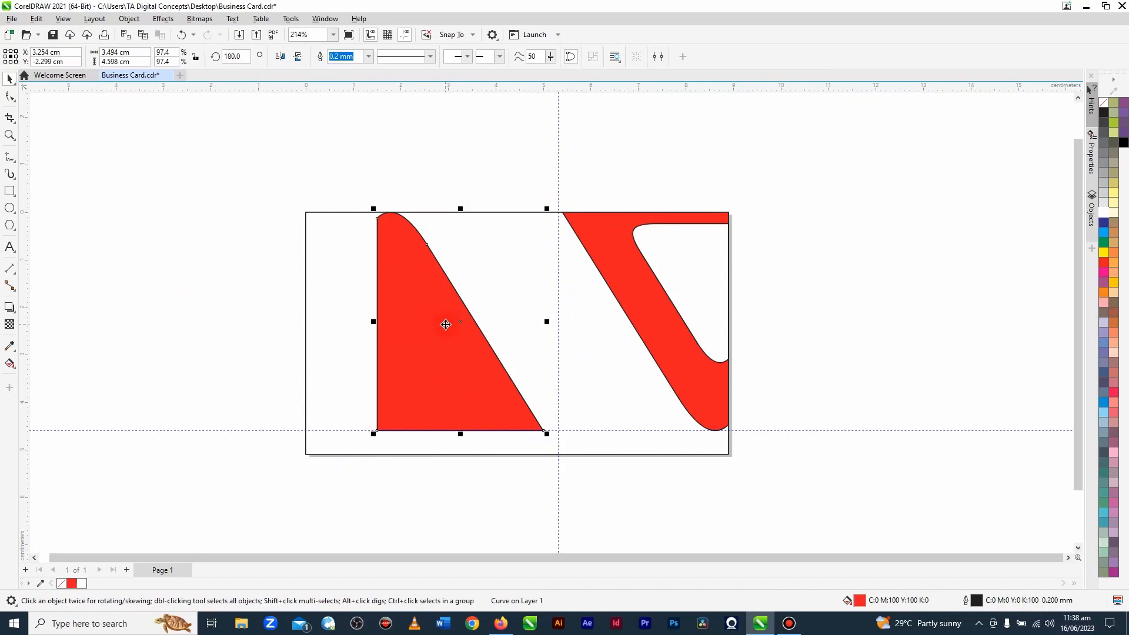
pyautogui.click(443, 337)
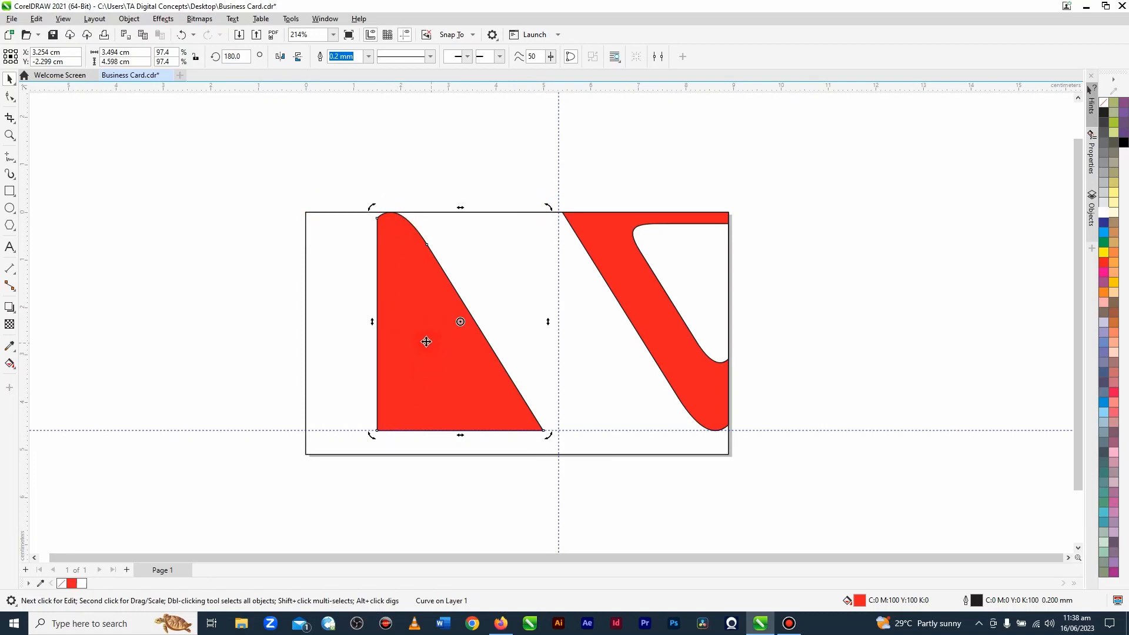
pyautogui.click(249, 297)
pyautogui.click(461, 340)
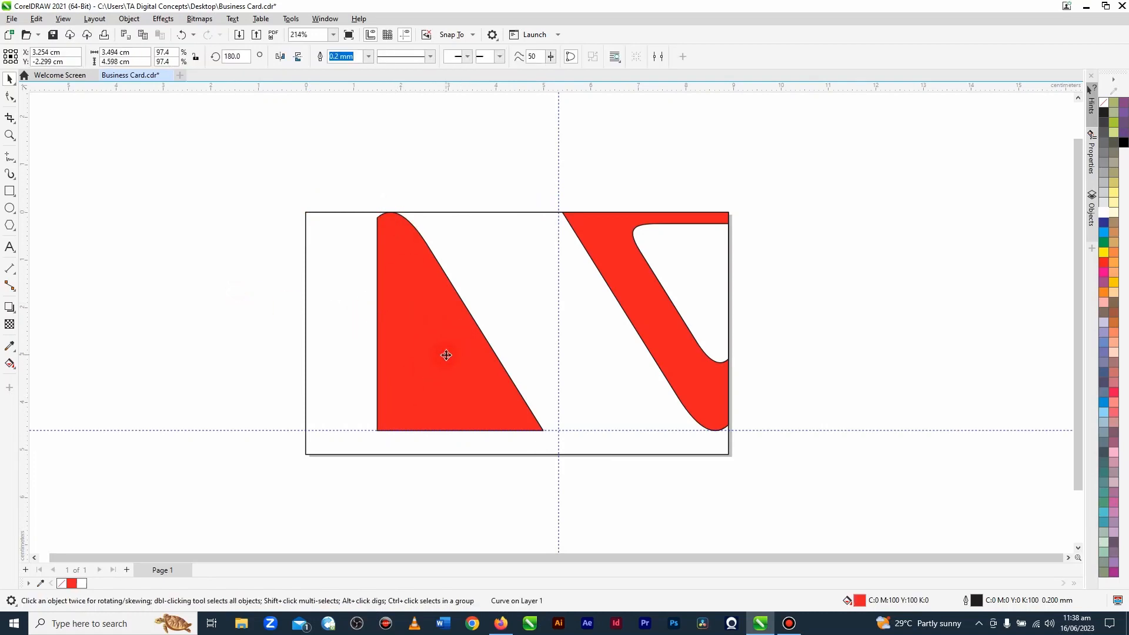
pyautogui.moveTo(446, 355); pyautogui.dragTo(278, 364)
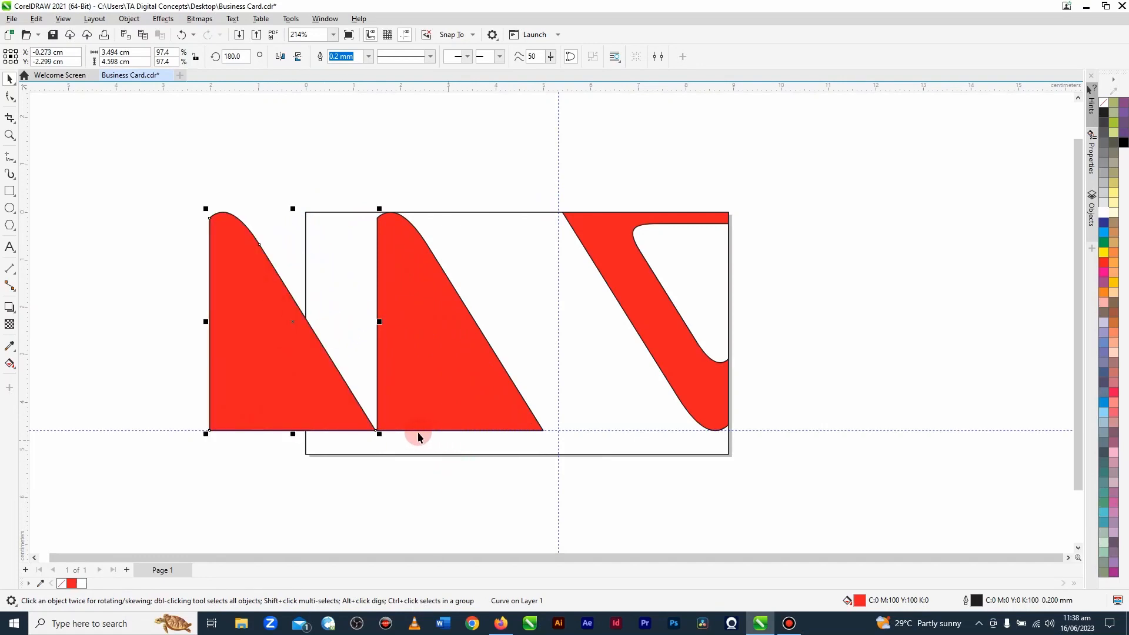
pyautogui.click(280, 57)
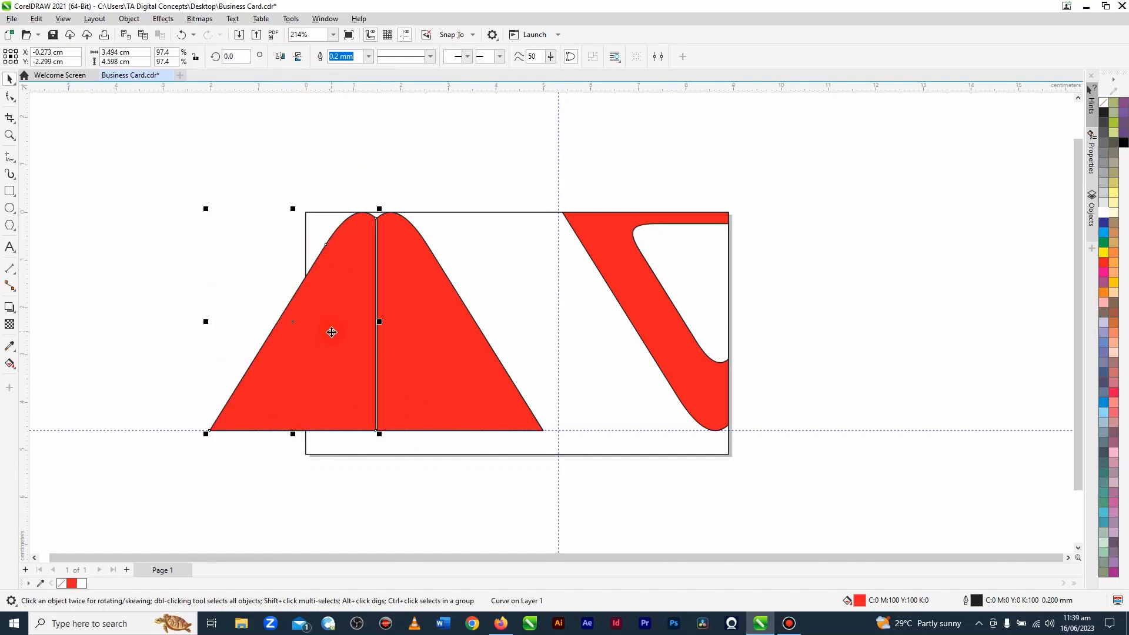
# Step: Nudge the mirrored half about 0.61 cm right so it overlaps the other half and their rounded tops form one smooth peak
pyautogui.press('Right')
pyautogui.press('Right')
pyautogui.press('Right')
pyautogui.press('Right')
pyautogui.press('Right')
pyautogui.press('Right')
pyautogui.press('Right')
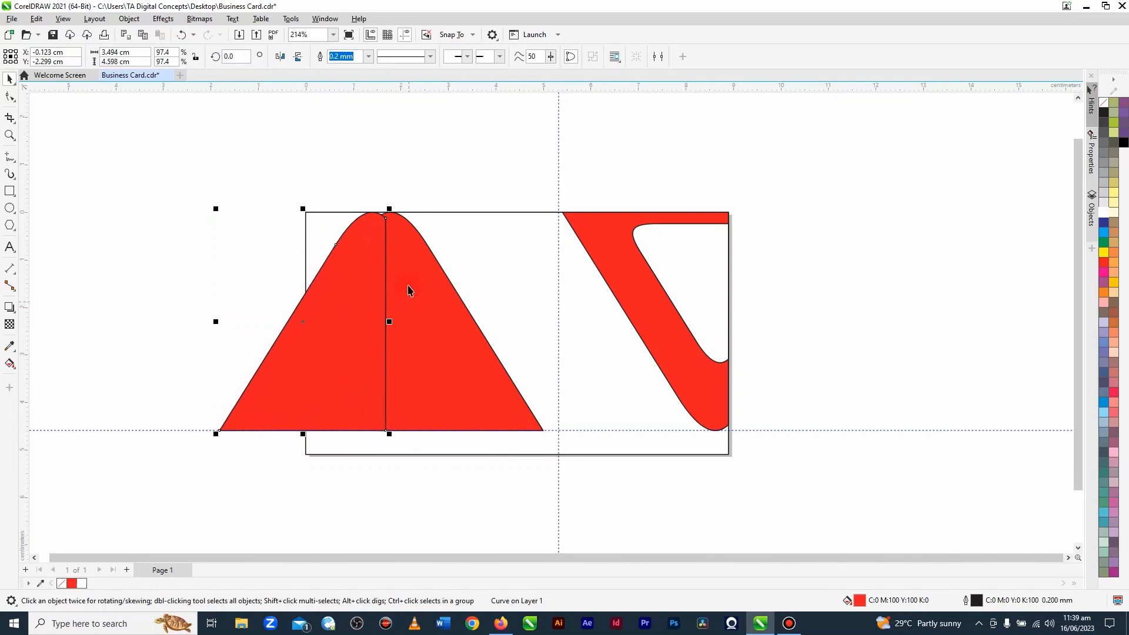
pyautogui.press('Right')
pyautogui.press('Right')
pyautogui.press('Right')
pyautogui.press('Right')
pyautogui.press('Right')
pyautogui.press('Right')
pyautogui.press('Right')
pyautogui.press('Right')
pyautogui.scroll(1, 402, 234)
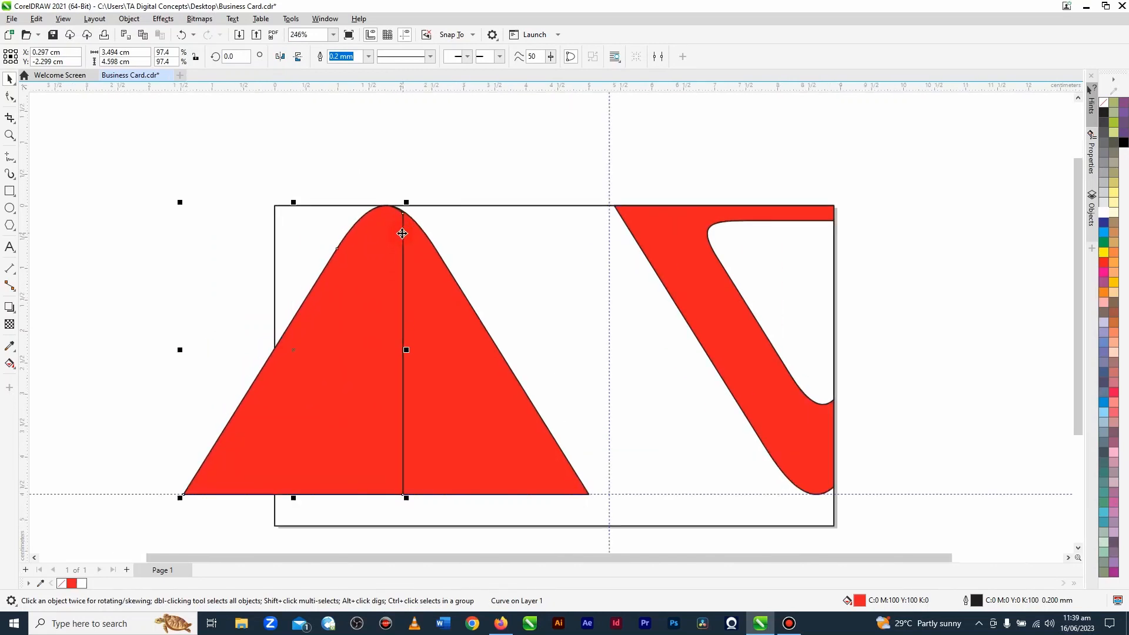
pyautogui.scroll(6, 402, 233)
pyautogui.press('Right')
pyautogui.press('Right')
pyautogui.press('Right')
pyautogui.press('Right')
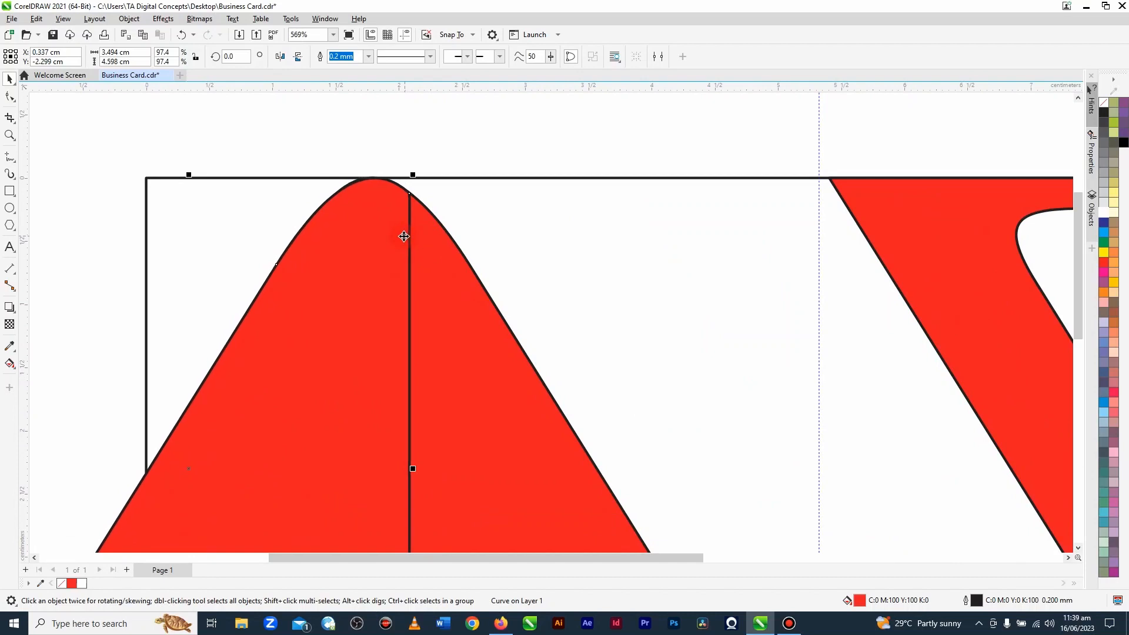
pyautogui.scroll(-2, 406, 241)
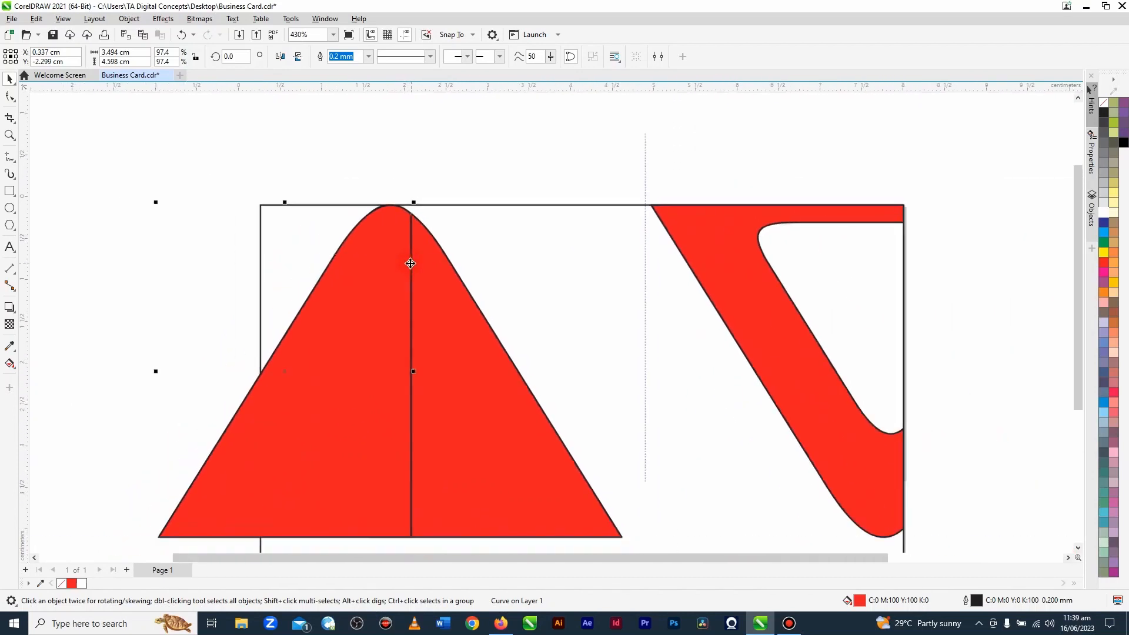
pyautogui.scroll(-2, 419, 275)
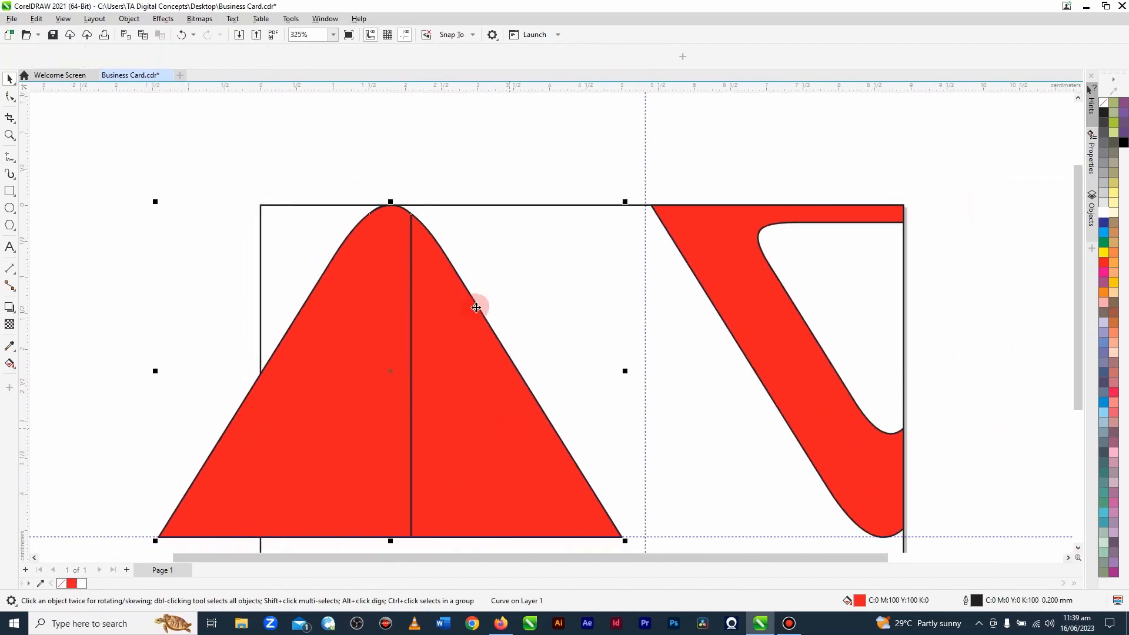
pyautogui.click(364, 213)
pyautogui.scroll(-2, 363, 213)
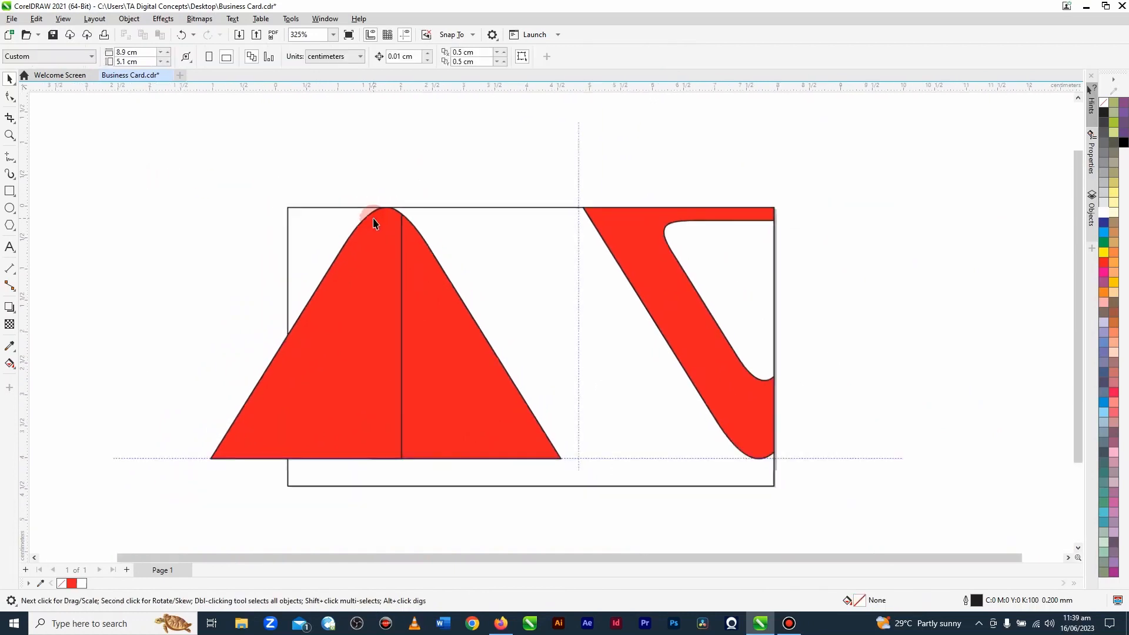
# Step: Weld the two overlapping red halves into a single rounded triangle
pyautogui.click(220, 449)
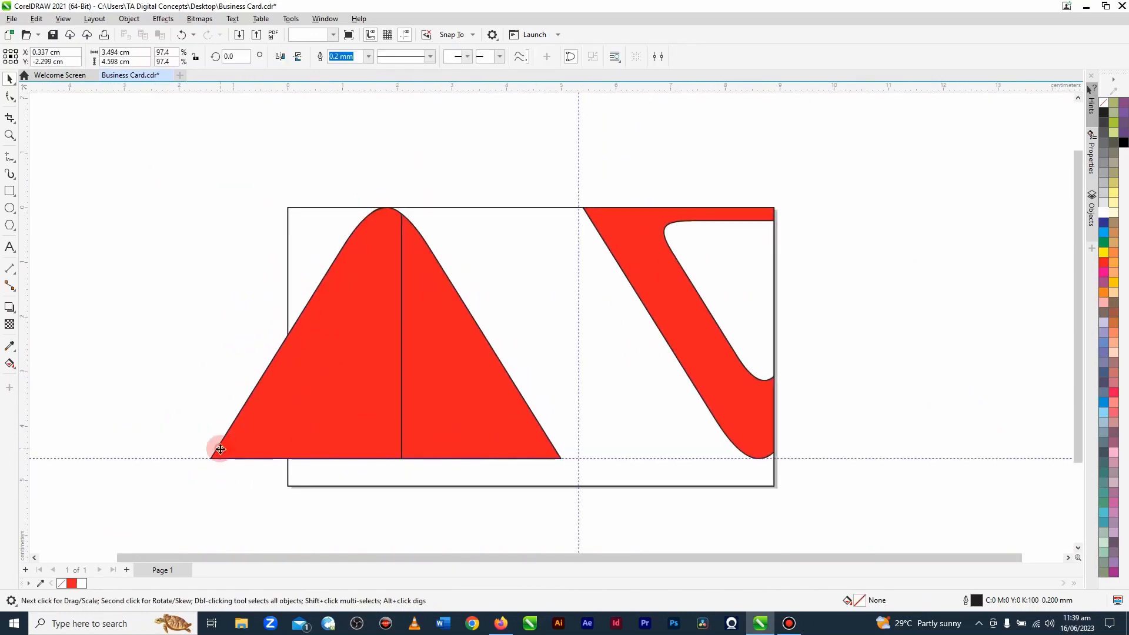
pyautogui.keyDown('shift'); pyautogui.click(511, 405); pyautogui.keyUp('shift')
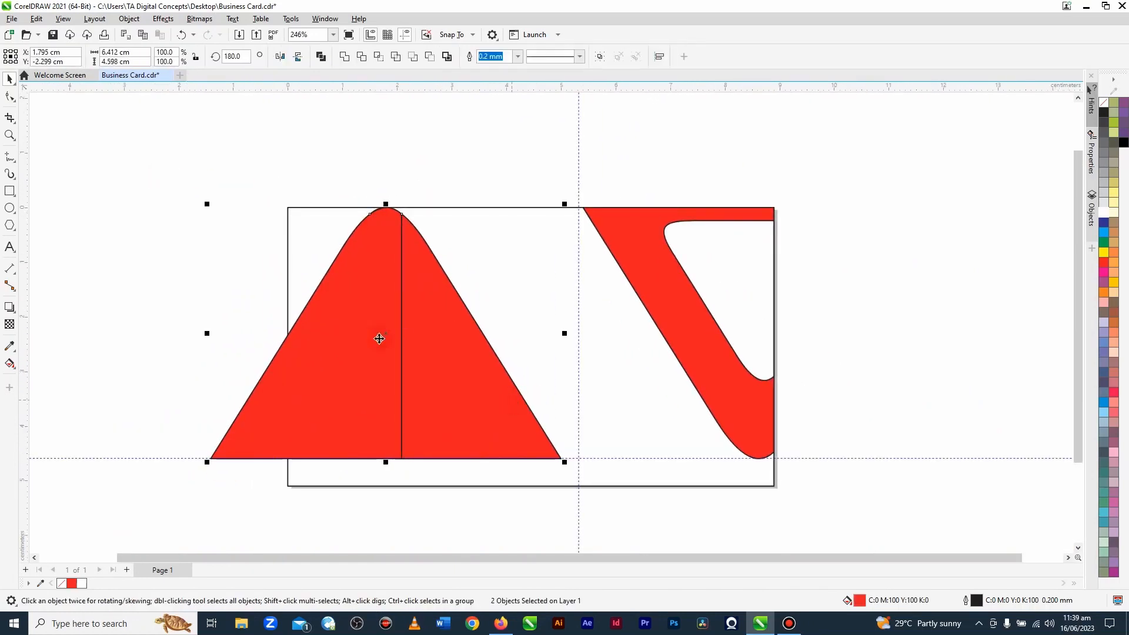
pyautogui.click(344, 57)
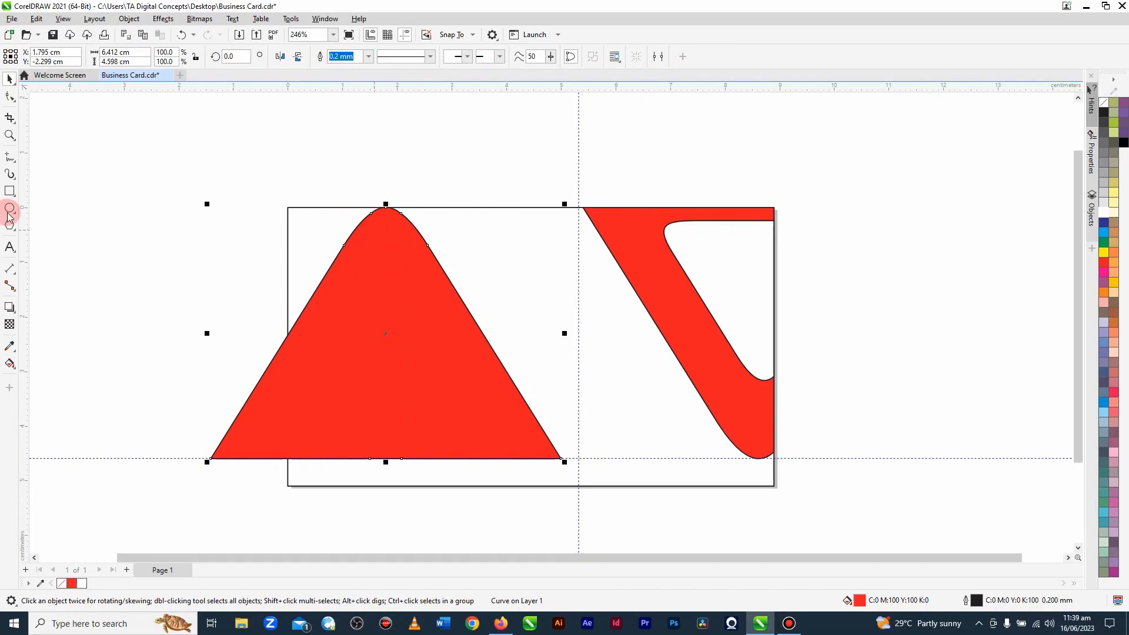
# Step: Delete the three surplus nodes at the peak of the red triangle to leave one smooth curve
pyautogui.click(10, 96)
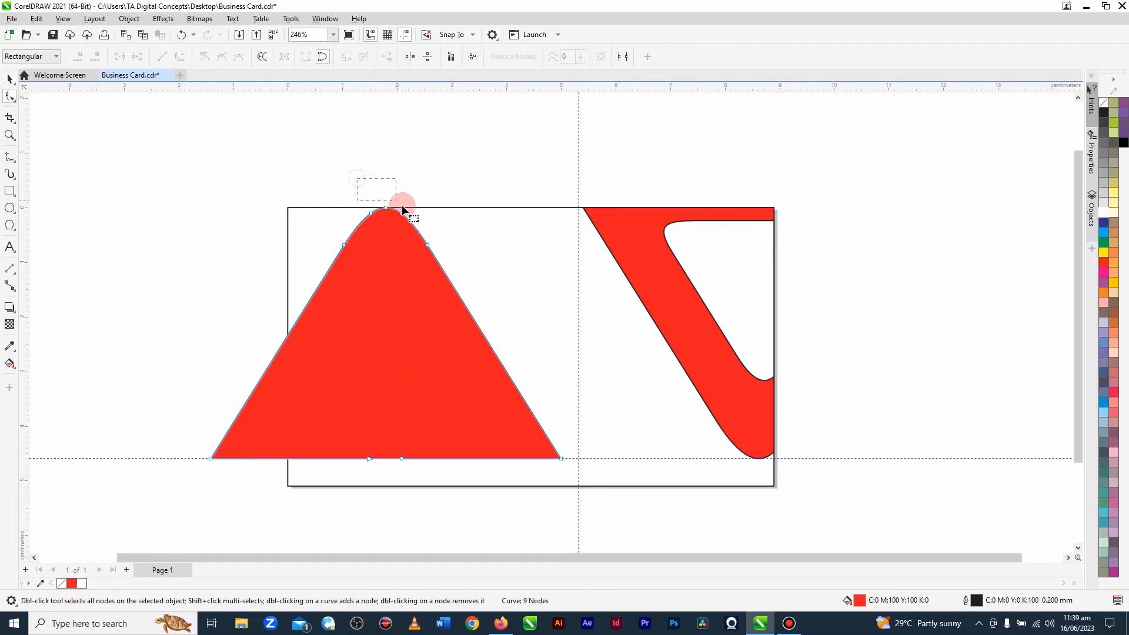
pyautogui.moveTo(412, 222); pyautogui.dragTo(410, 220)
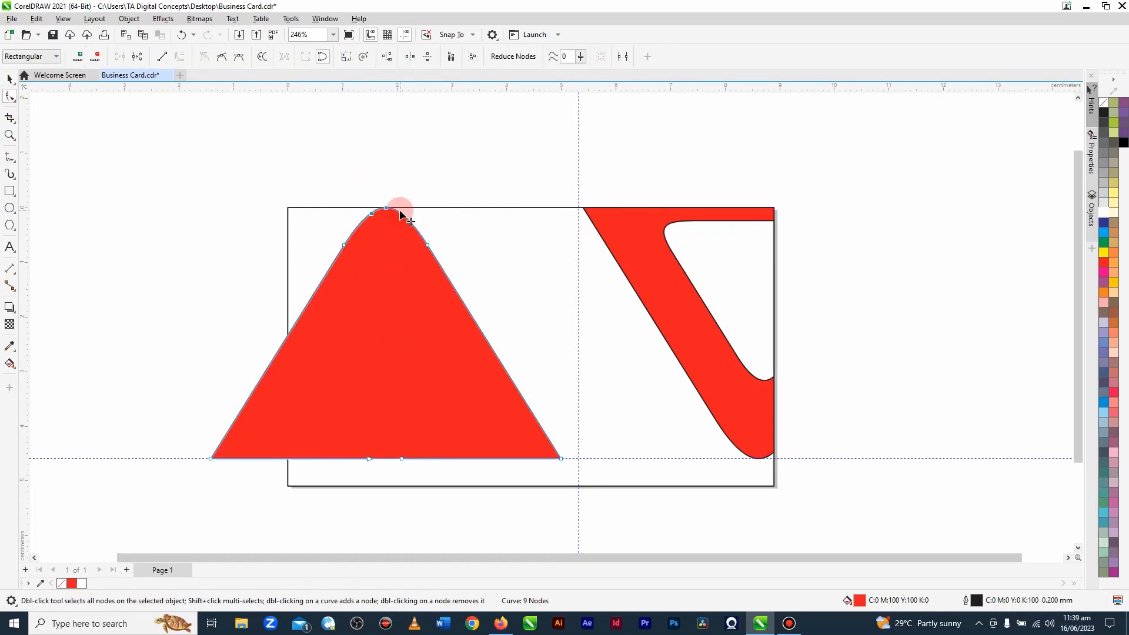
pyautogui.press('Delete')
pyautogui.click(355, 274)
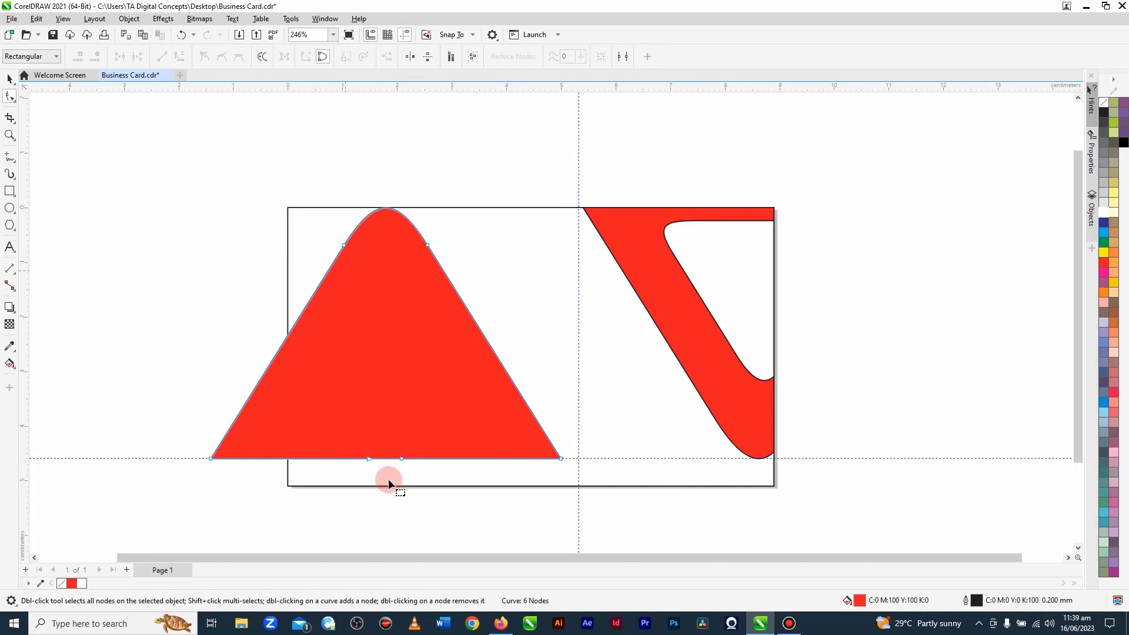
pyautogui.click(9, 78)
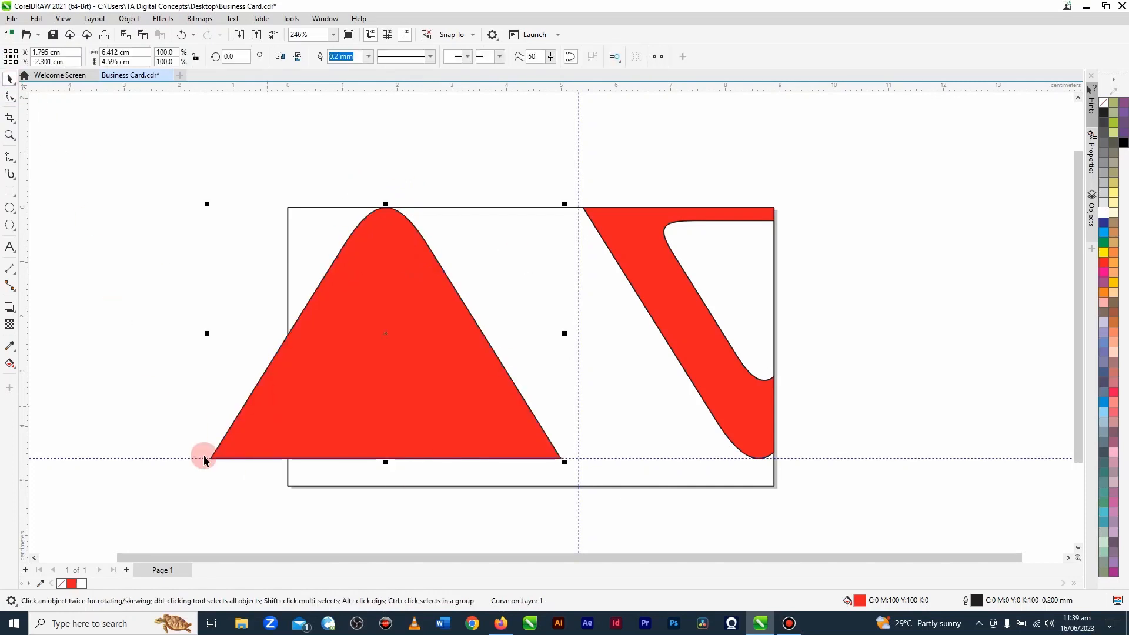
# Step: Scale the red triangle to about 3.84 × 2.75 cm and move it over the card's bottom edge, beside the slanted red band
pyautogui.moveTo(205, 461); pyautogui.dragTo(347, 446)
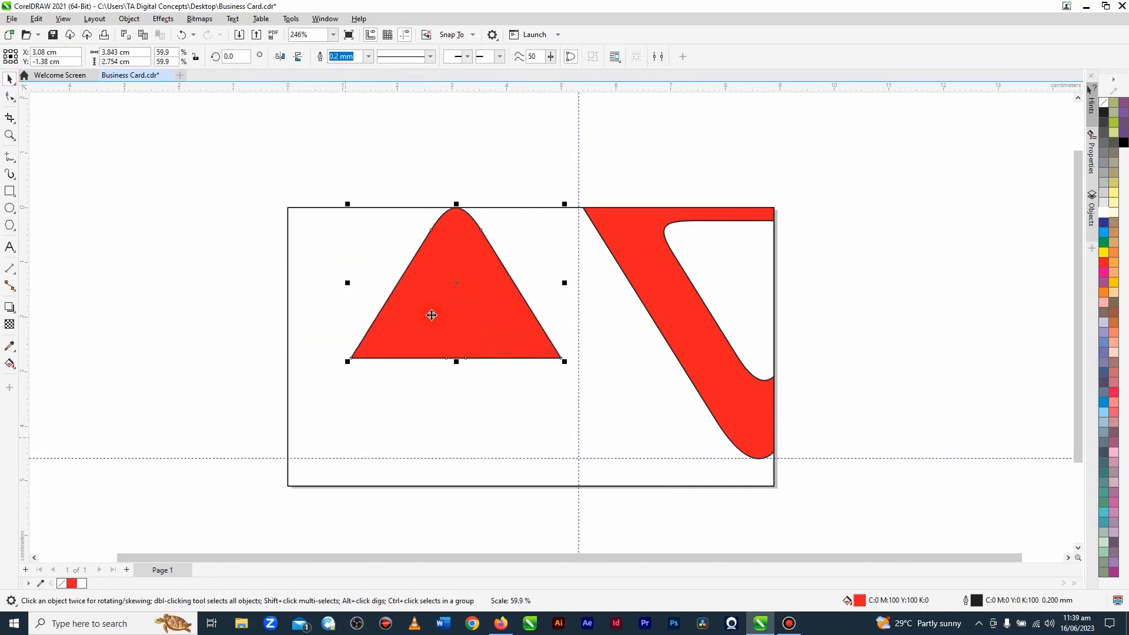
pyautogui.moveTo(431, 315); pyautogui.dragTo(638, 470)
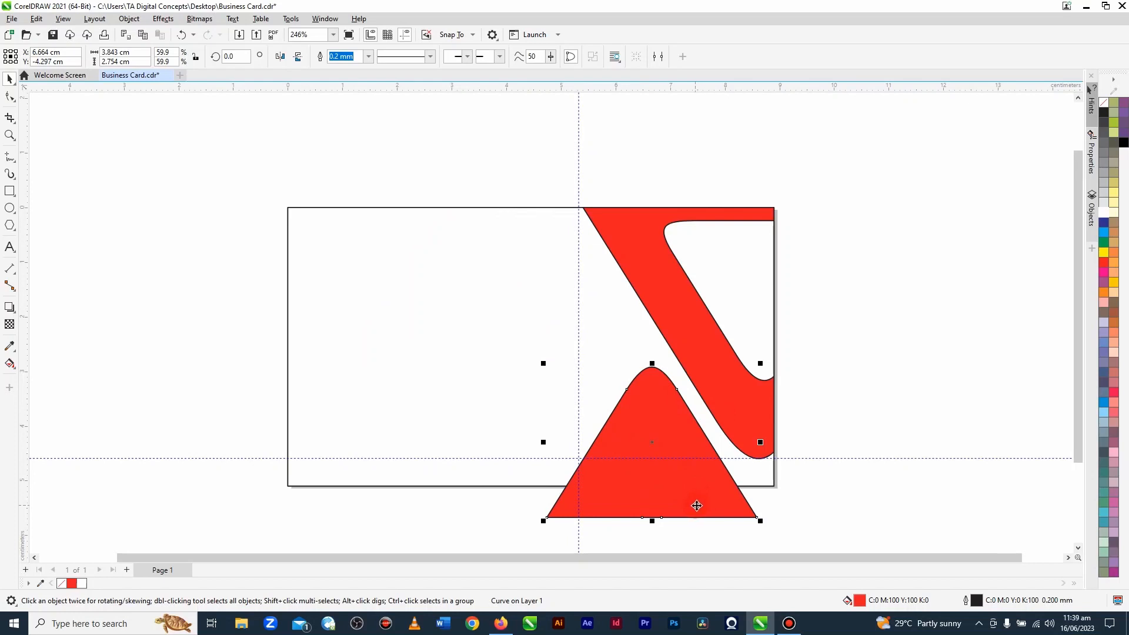
pyautogui.moveTo(696, 505); pyautogui.dragTo(691, 505)
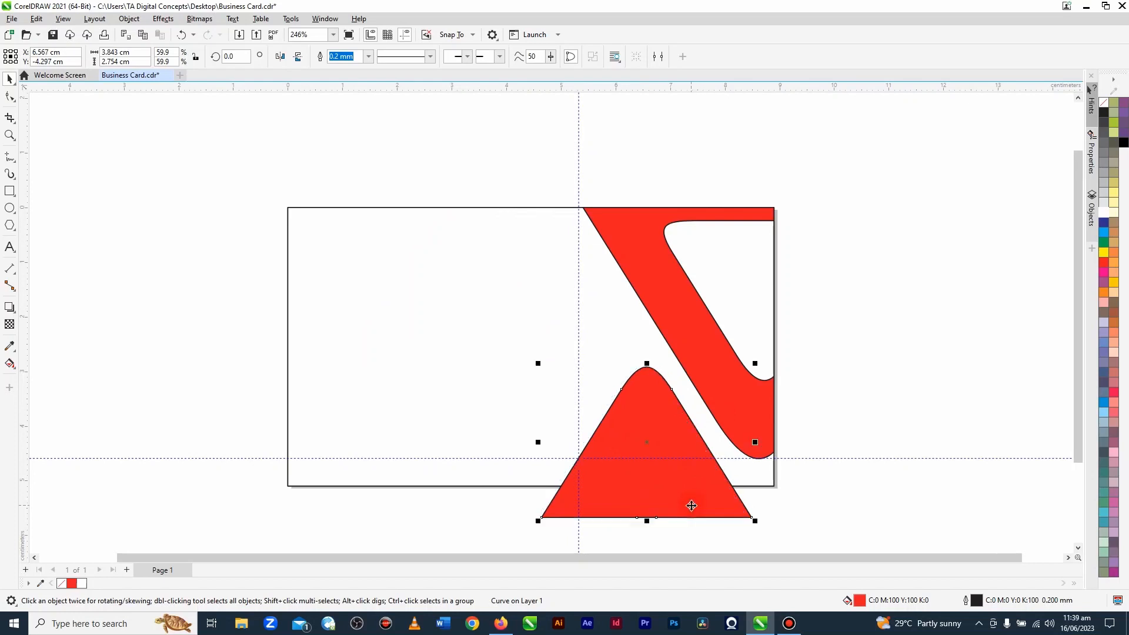
pyautogui.scroll(-2, 511, 200)
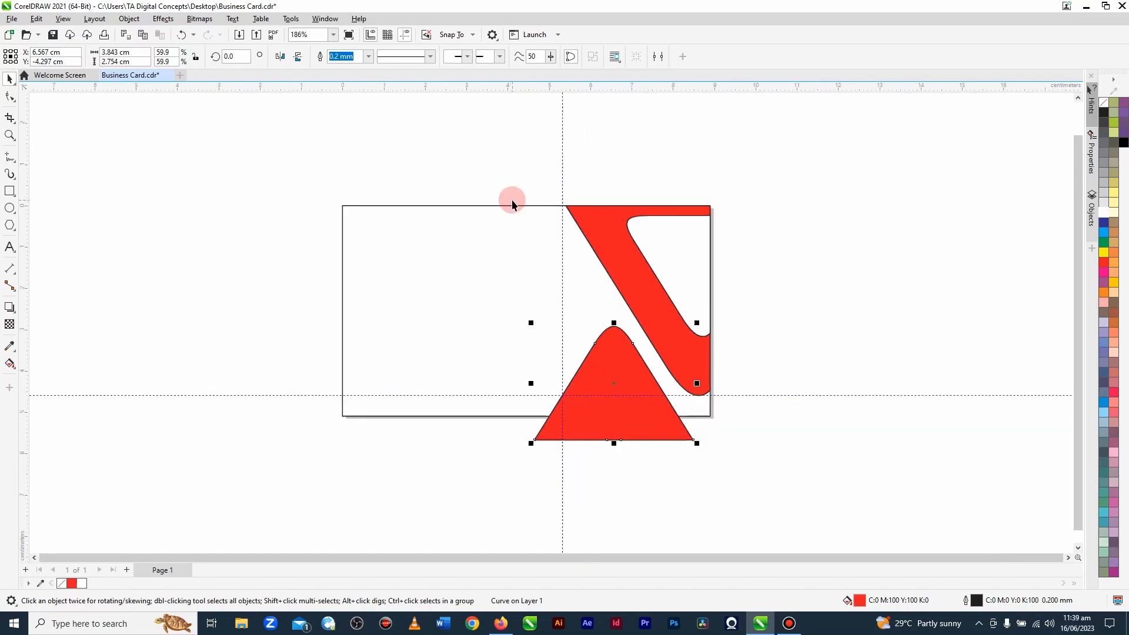
pyautogui.click(534, 177)
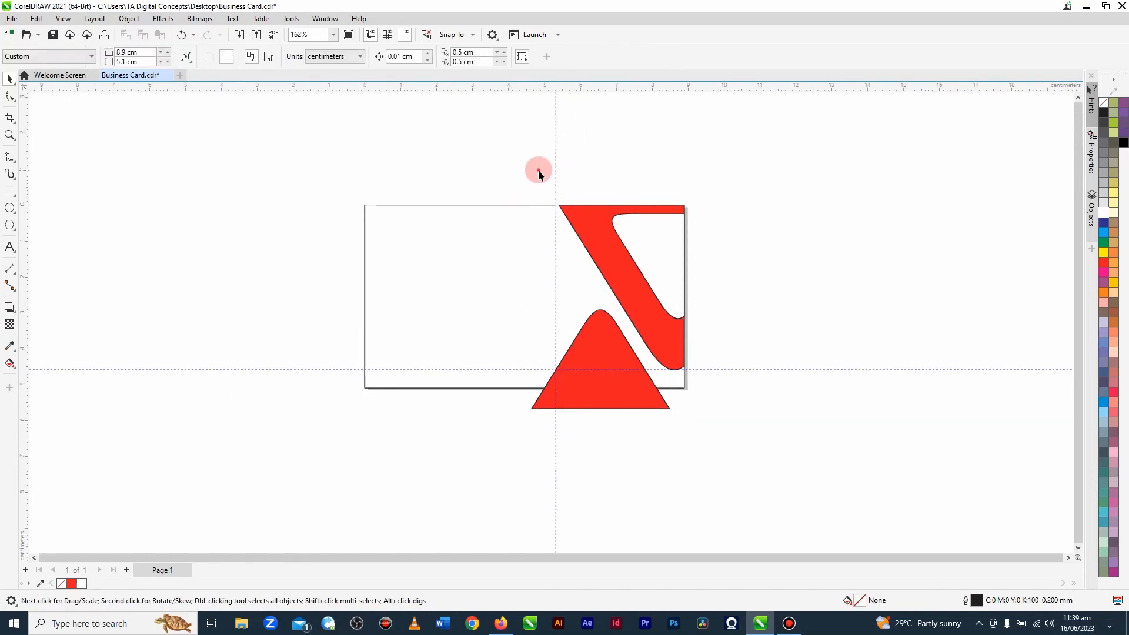
# Step: Scale the red band and its white inner shape together to about 3.52 × 4.63 cm, slightly past the card's upper corner
pyautogui.moveTo(539, 171); pyautogui.dragTo(649, 254)
pyautogui.moveTo(753, 384); pyautogui.dragTo(753, 384)
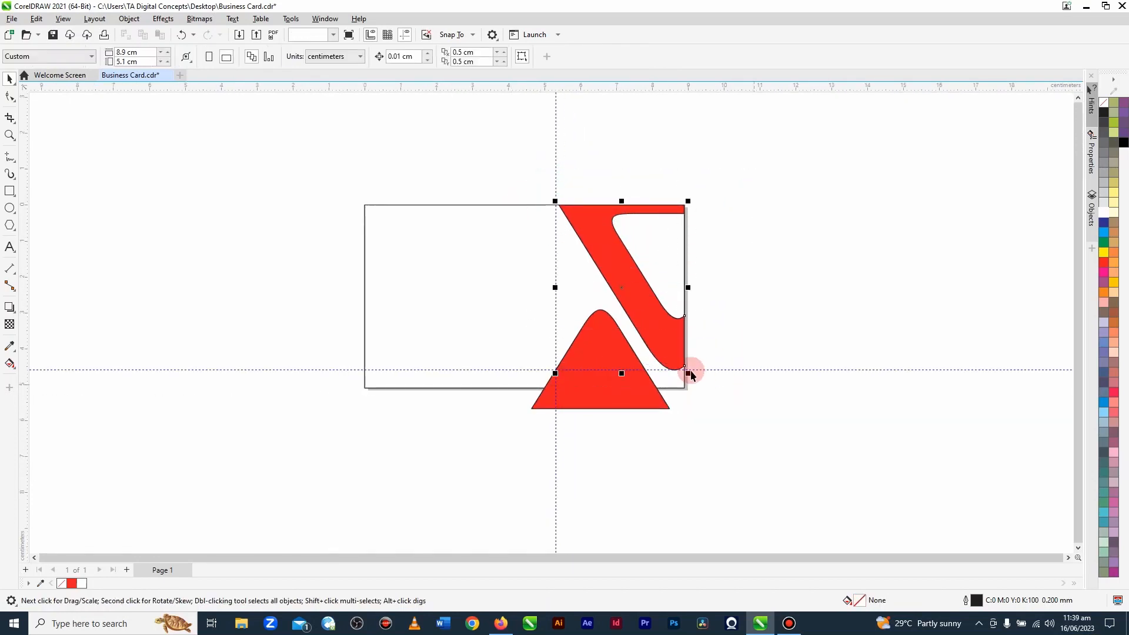
pyautogui.scroll(5, 701, 190)
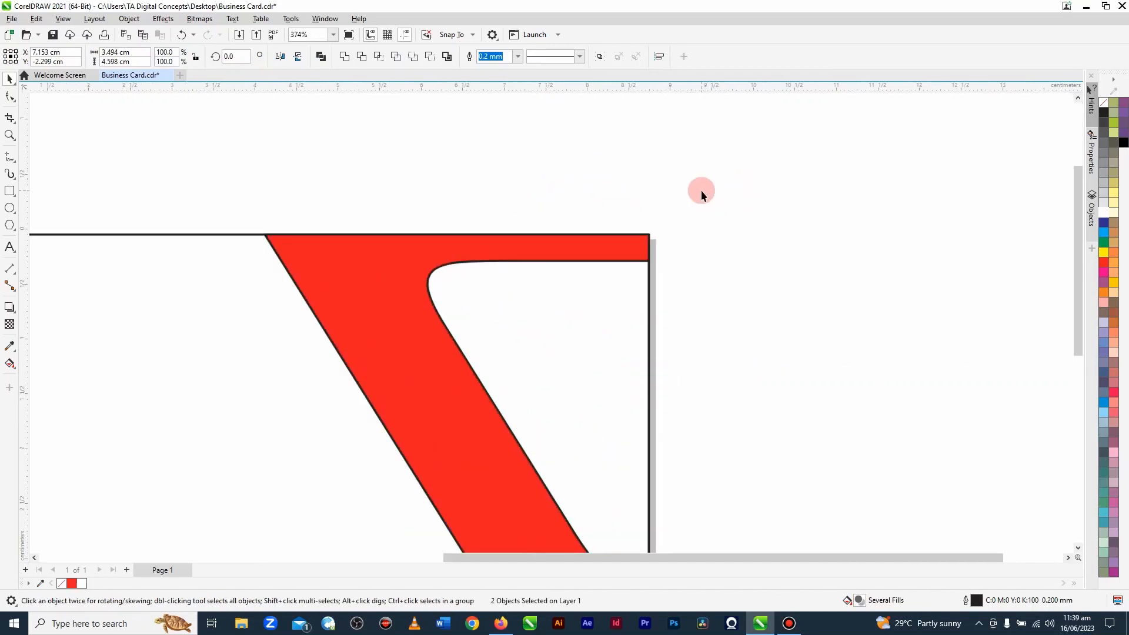
pyautogui.moveTo(651, 231); pyautogui.dragTo(657, 226)
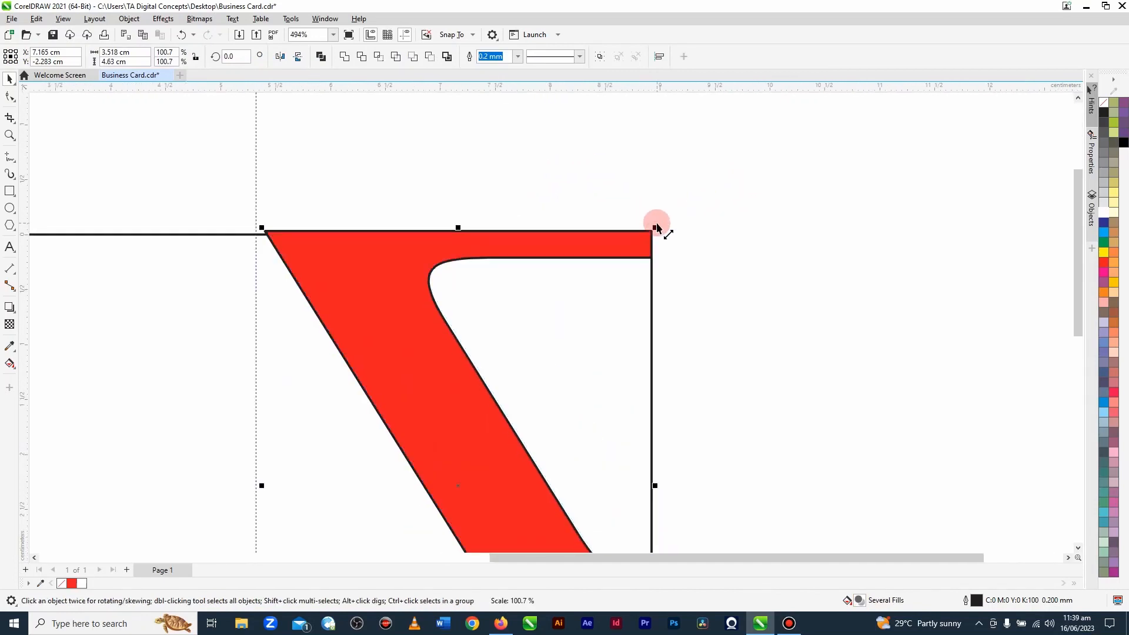
pyautogui.scroll(-2, 723, 232)
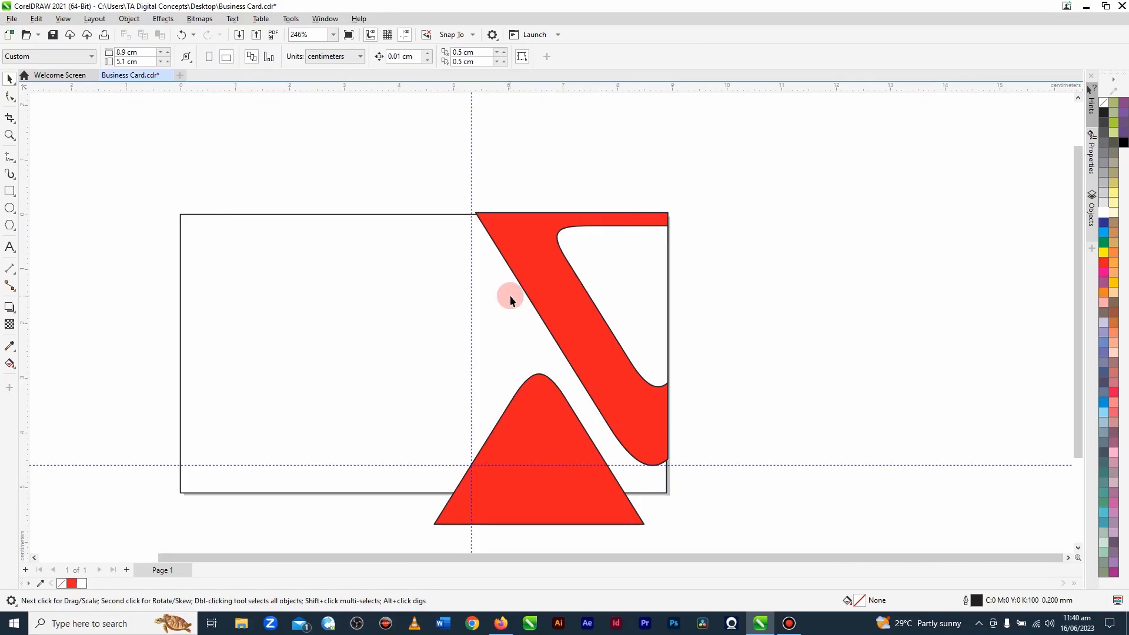
# Step: Fill the rounded triangle at the card's bottom edge with black
pyautogui.scroll(-3, 509, 295)
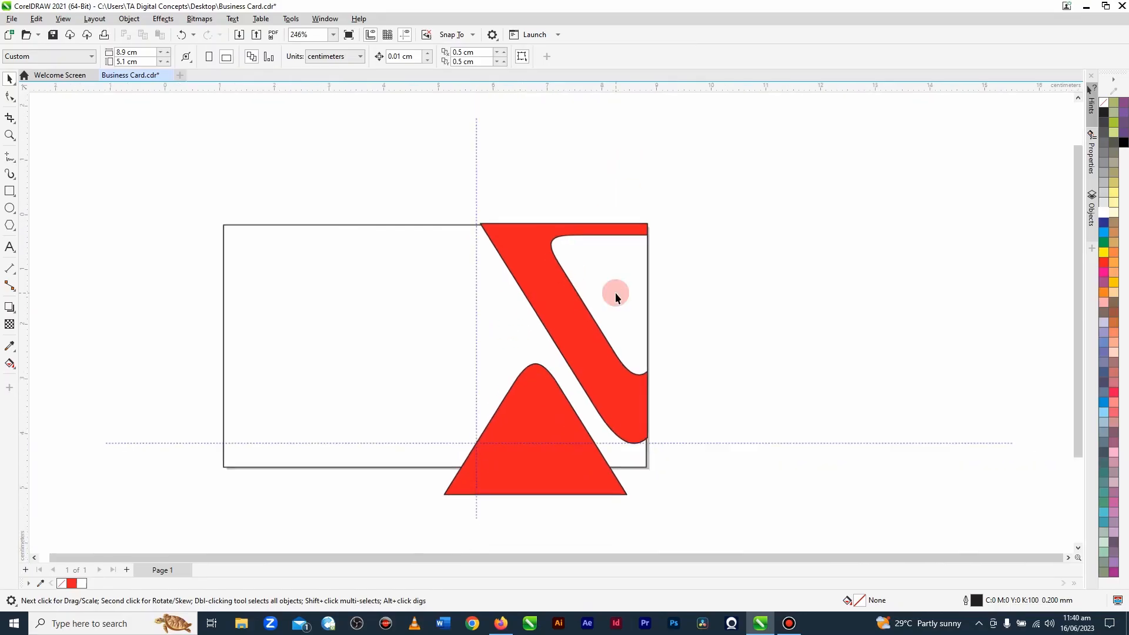
pyautogui.click(531, 388)
pyautogui.click(1104, 112)
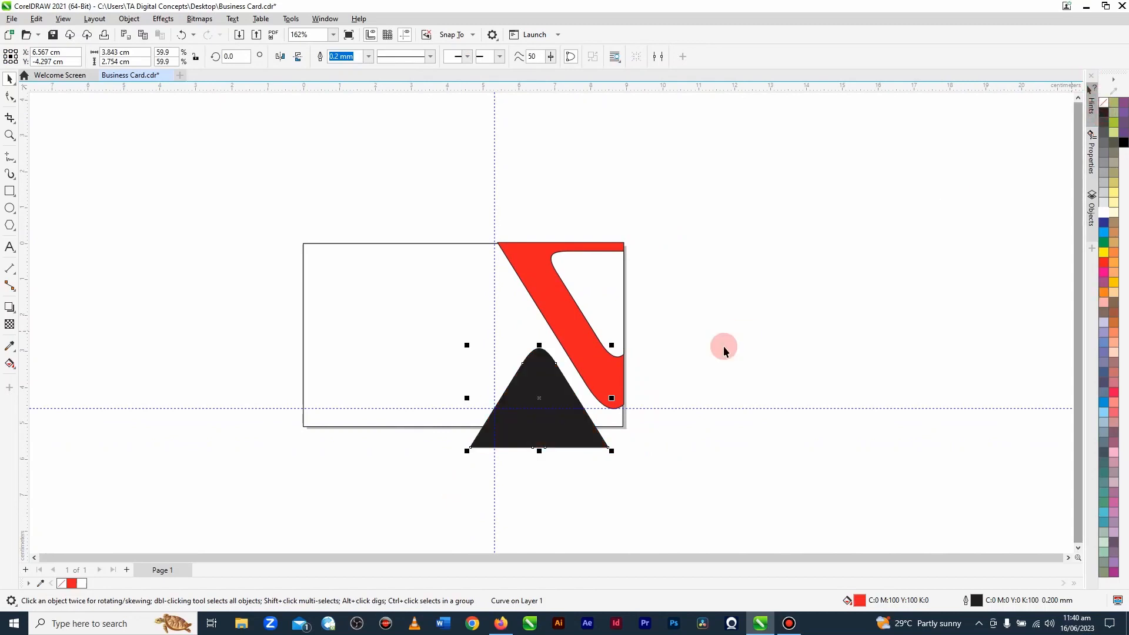
pyautogui.click(723, 349)
# Step: Remove the outline from the red band, the white inner shape and the black triangle
pyautogui.moveTo(792, 505); pyautogui.dragTo(418, 200)
pyautogui.rightClick(1103, 104)
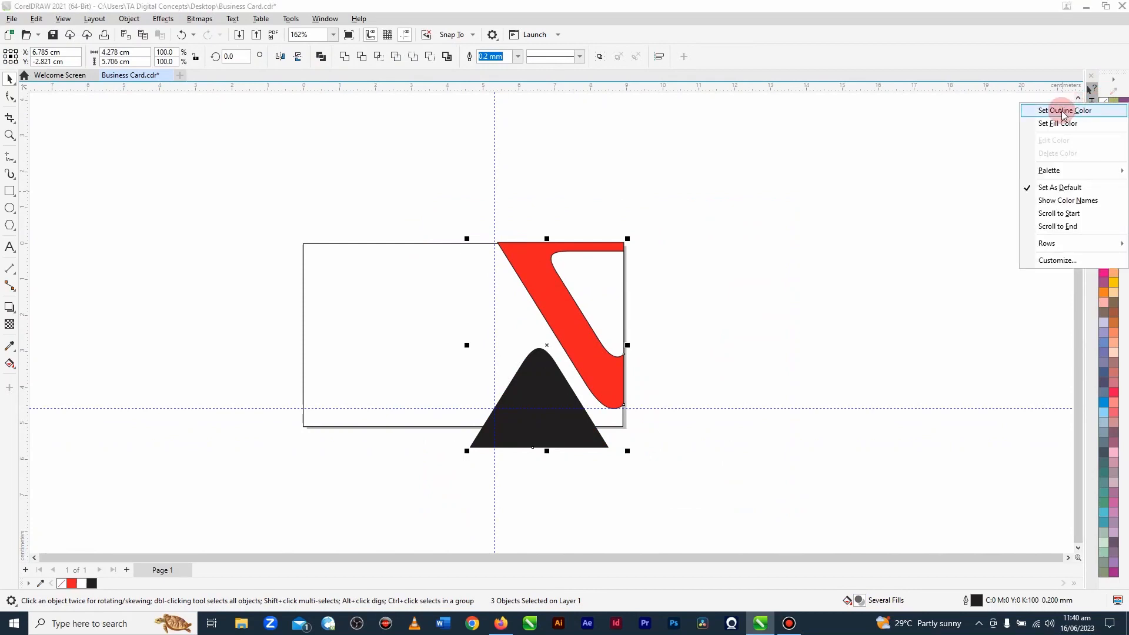
pyautogui.click(1064, 111)
pyautogui.click(475, 237)
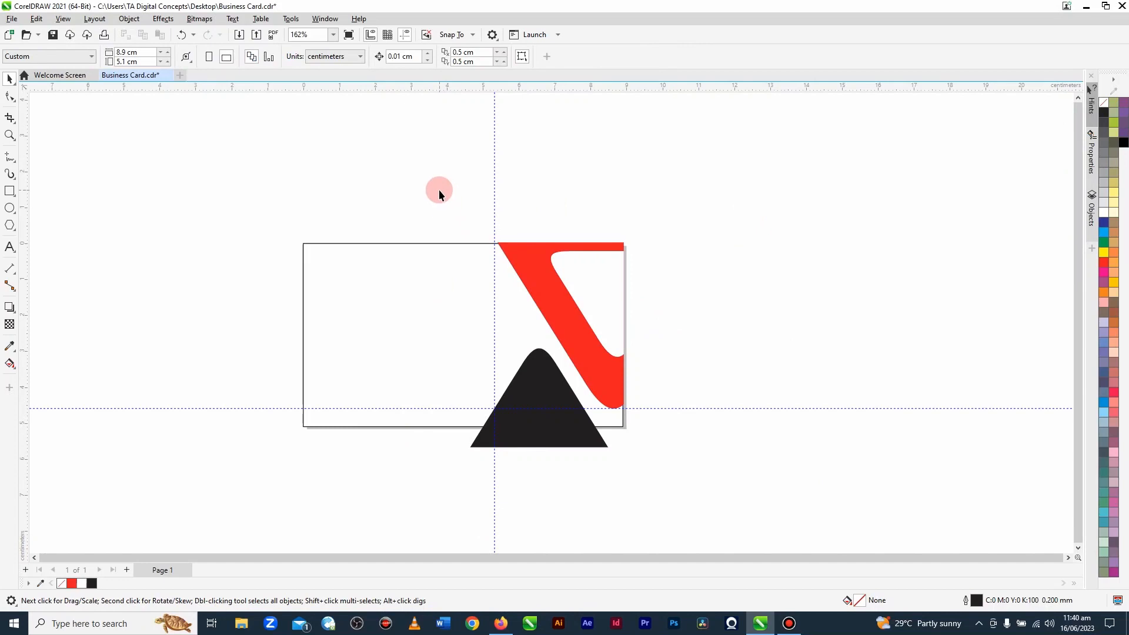
# Step: Place a duplicate of the three shapes on the empty area beside the card's right edge
pyautogui.moveTo(440, 189); pyautogui.dragTo(661, 494)
pyautogui.moveTo(579, 342); pyautogui.dragTo(934, 275)
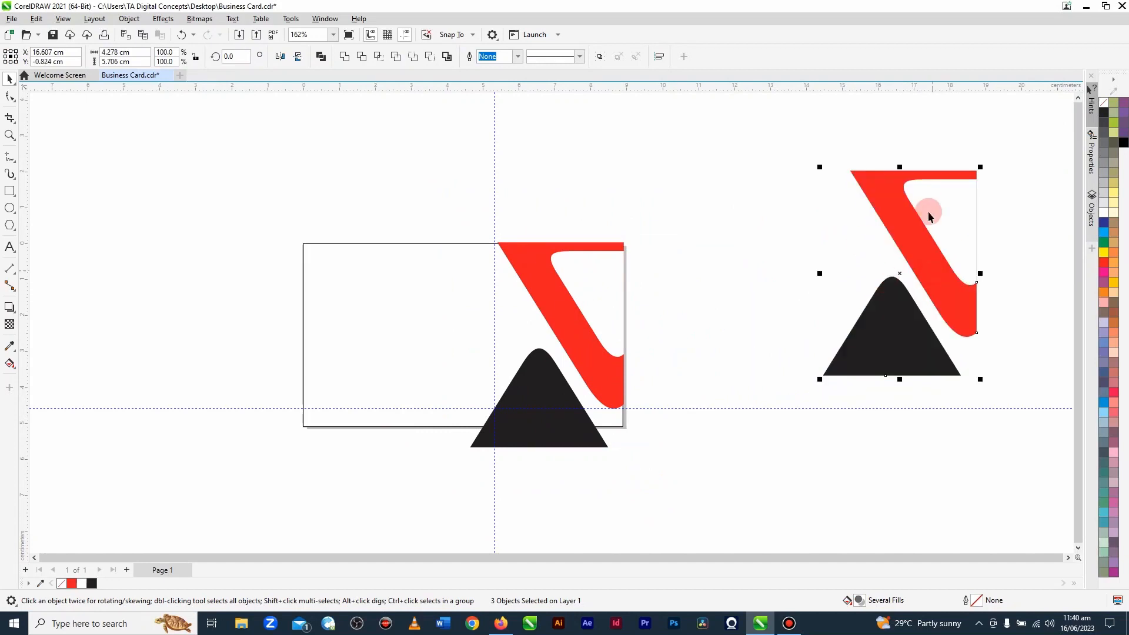
pyautogui.click(754, 274)
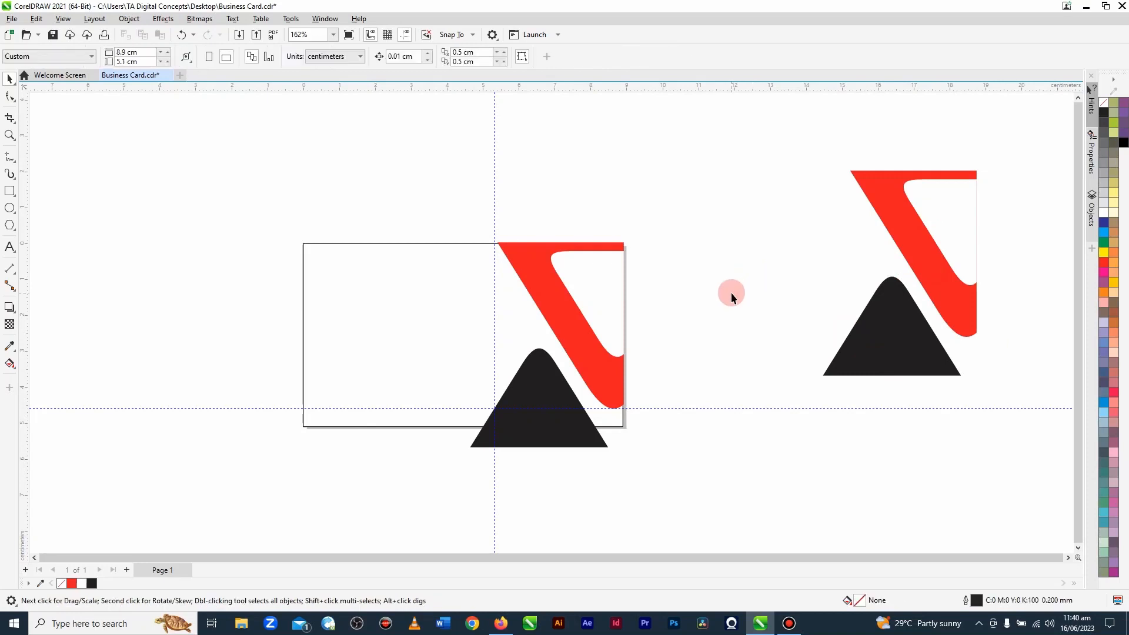
pyautogui.moveTo(707, 506); pyautogui.dragTo(707, 506)
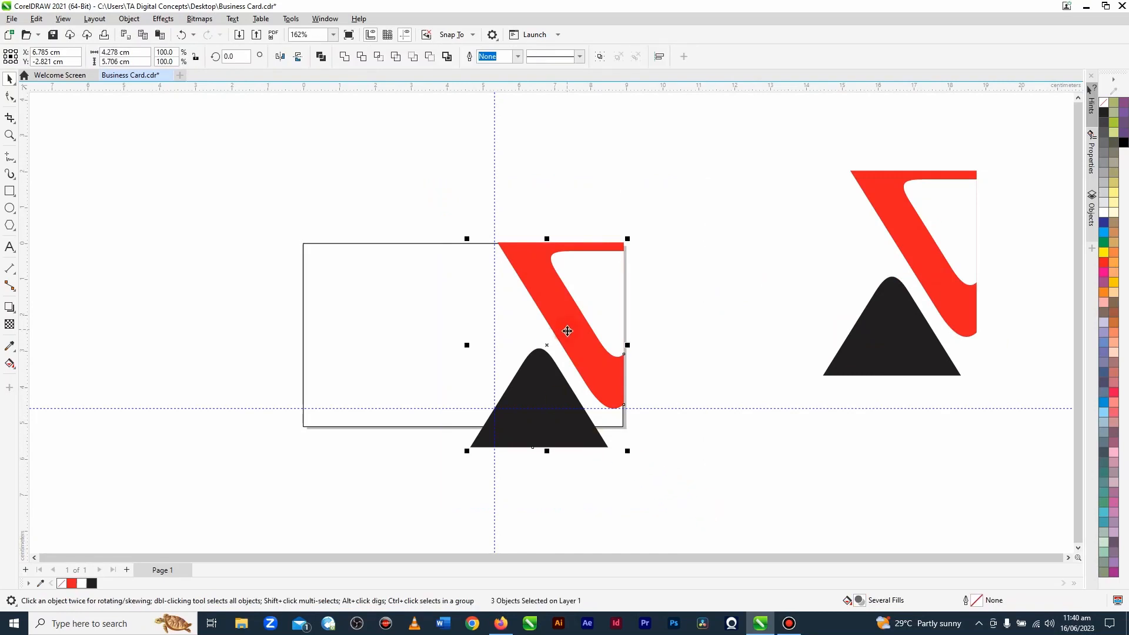
pyautogui.moveTo(567, 332); pyautogui.dragTo(143, 274)
pyautogui.hotkey('ctrl', 'z')
pyautogui.moveTo(580, 353); pyautogui.dragTo(181, 330)
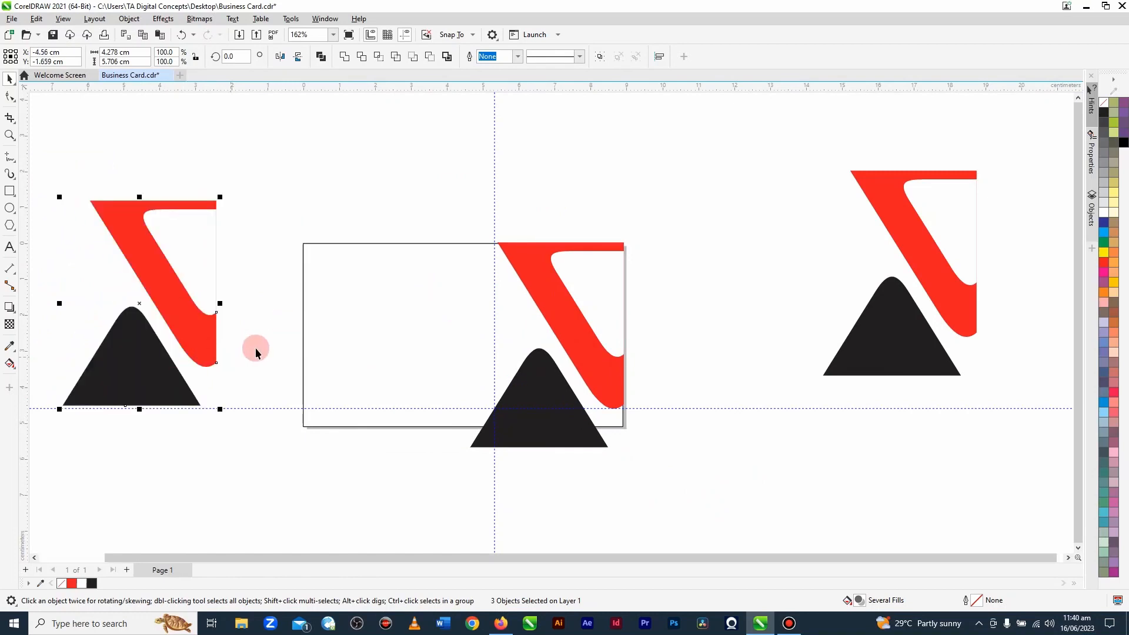
pyautogui.press('Delete')
# Step: PowerClip the red band, white inner shape and black triangle inside the card rectangle
pyautogui.moveTo(440, 197); pyautogui.dragTo(680, 498)
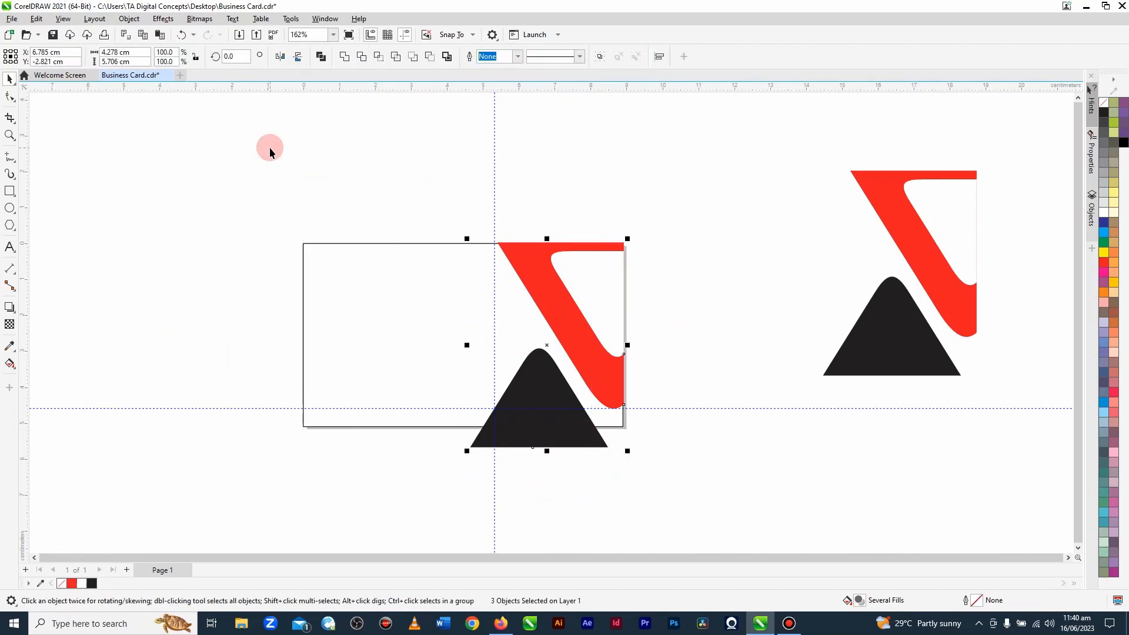
pyautogui.click(130, 19)
pyautogui.moveTo(154, 63)
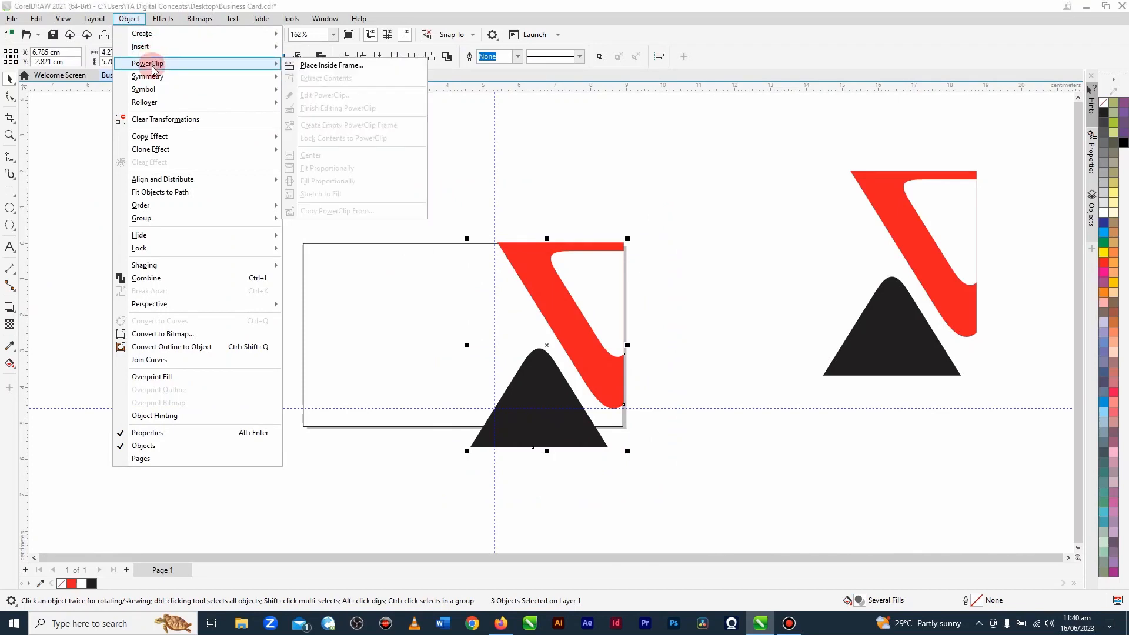
pyautogui.click(319, 65)
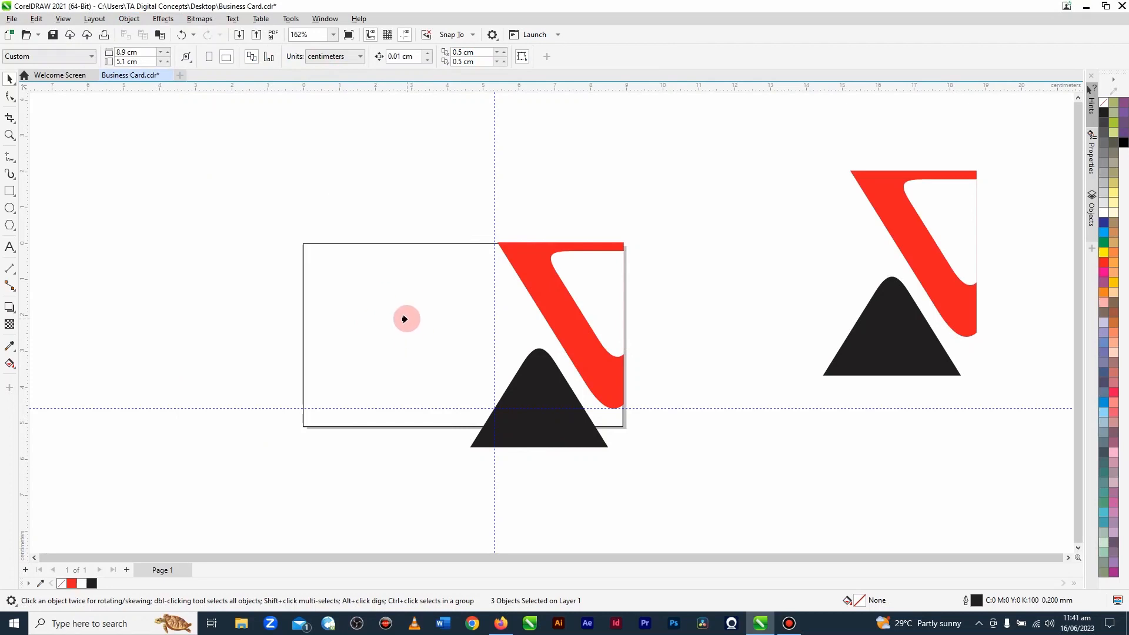
pyautogui.click(404, 318)
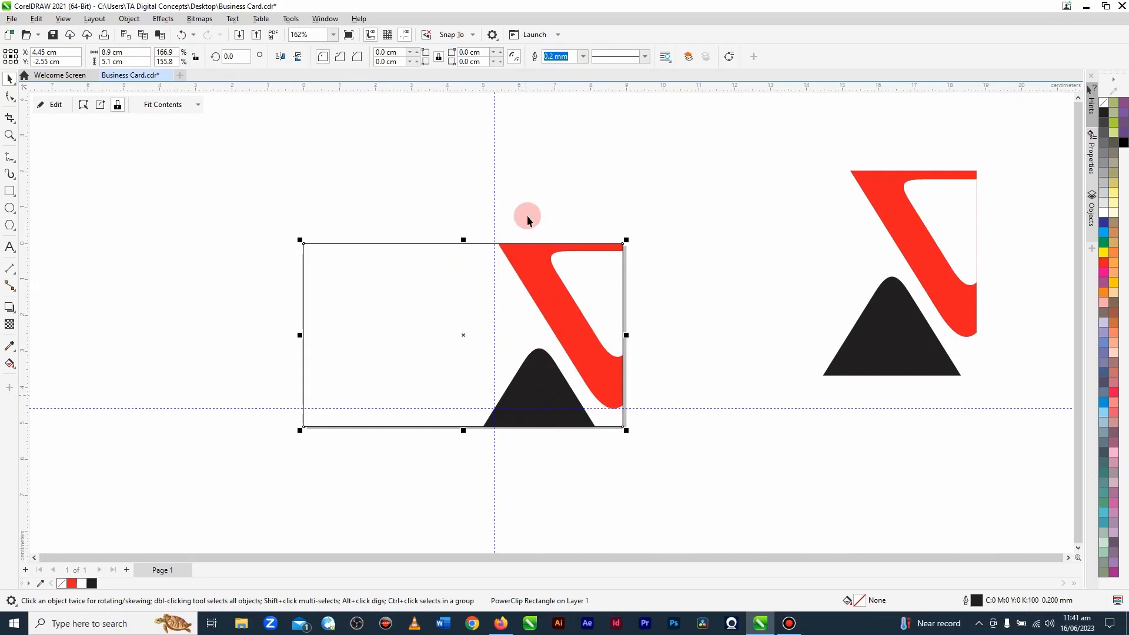
pyautogui.moveTo(404, 323); pyautogui.dragTo(466, 265)
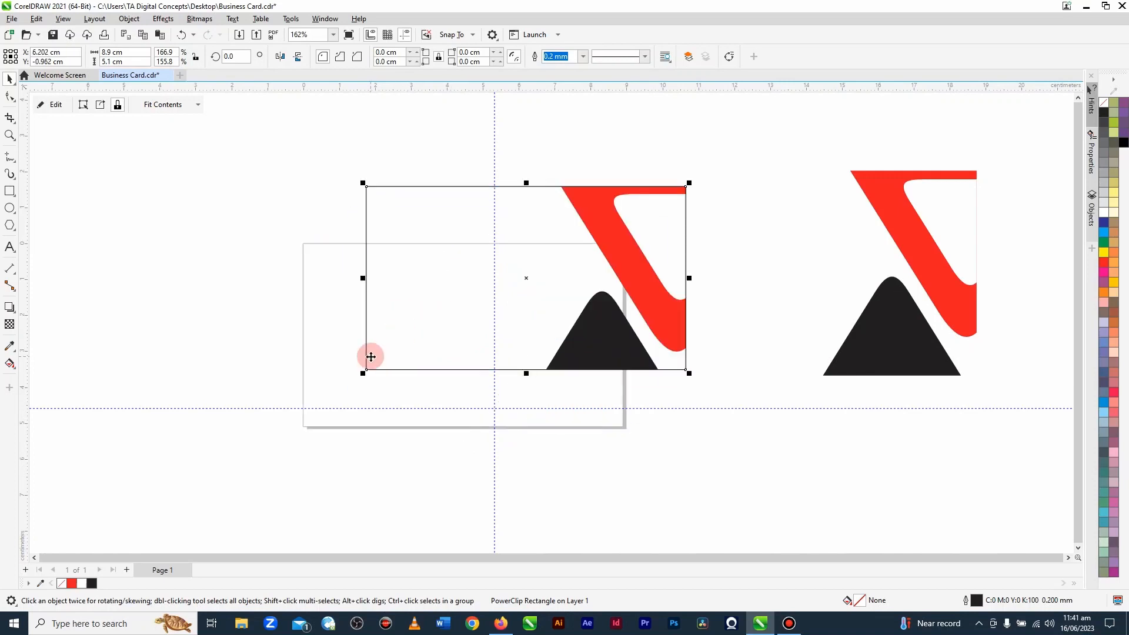
pyautogui.hotkey('ctrl', 'z')
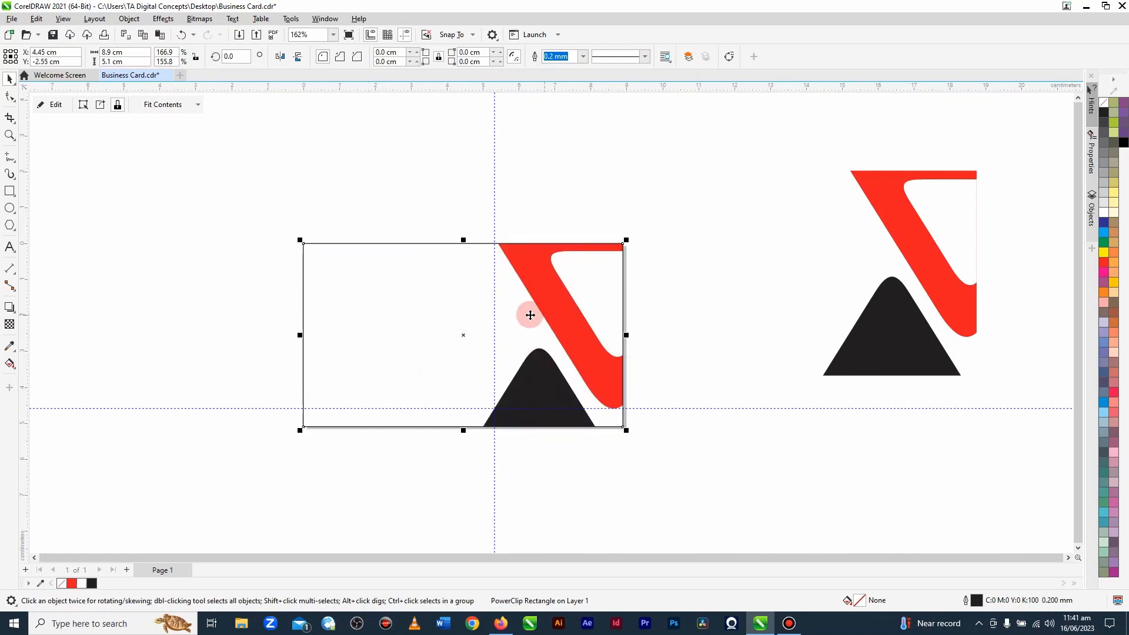
# Step: Open the card's PowerClip contents for editing and enlarge the white inner shape to about 2.3 × 3.34 cm
pyautogui.click(52, 105)
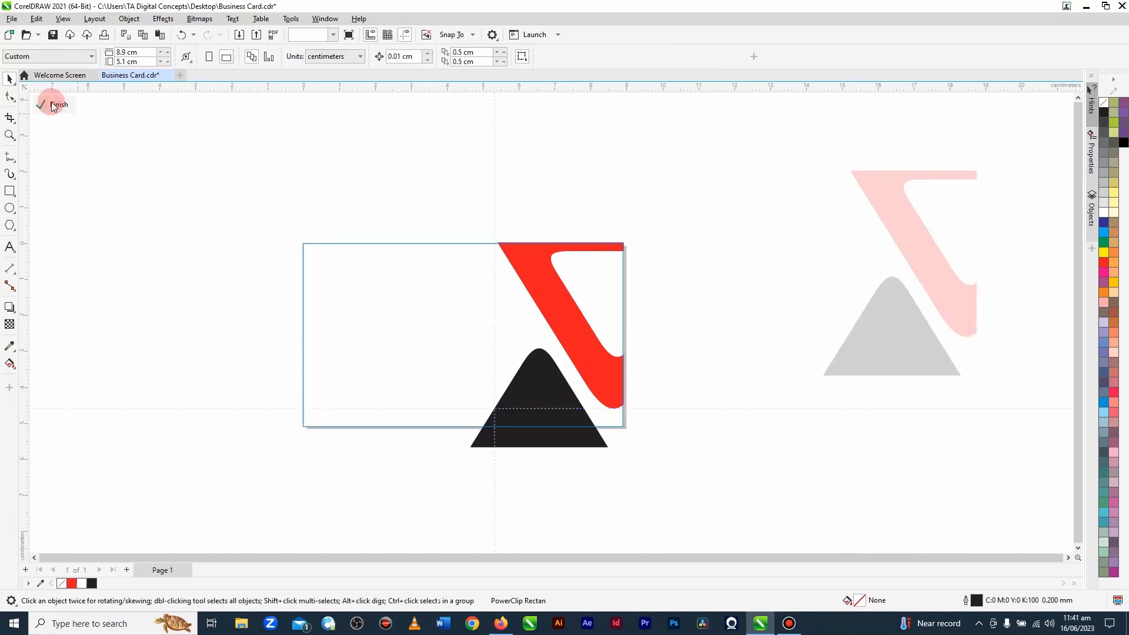
pyautogui.click(529, 297)
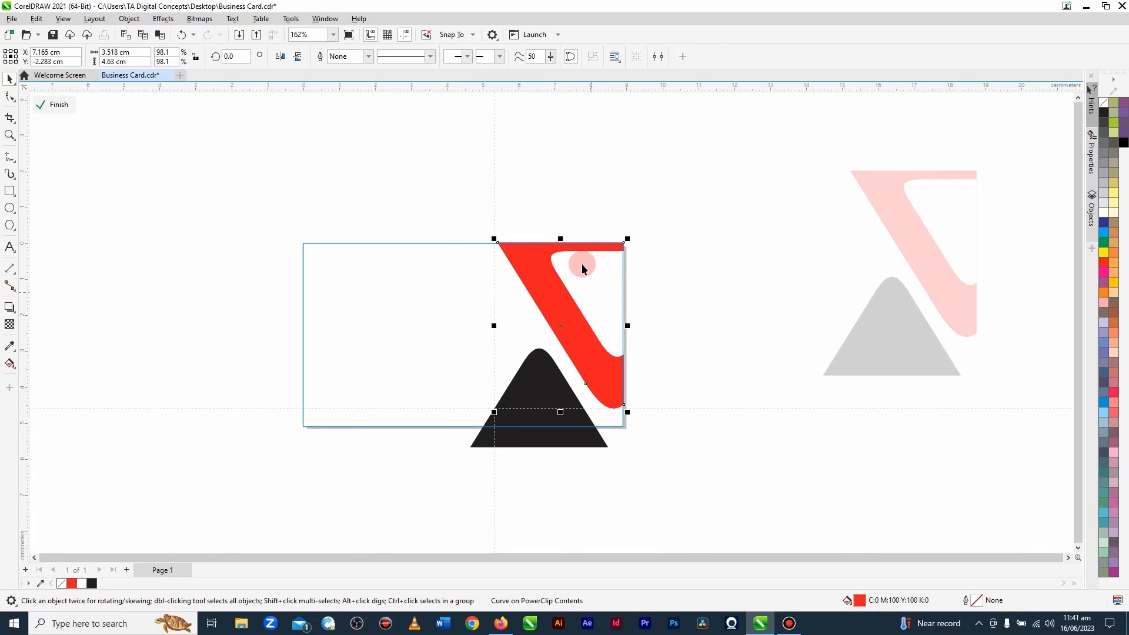
pyautogui.click(582, 192)
pyautogui.click(594, 291)
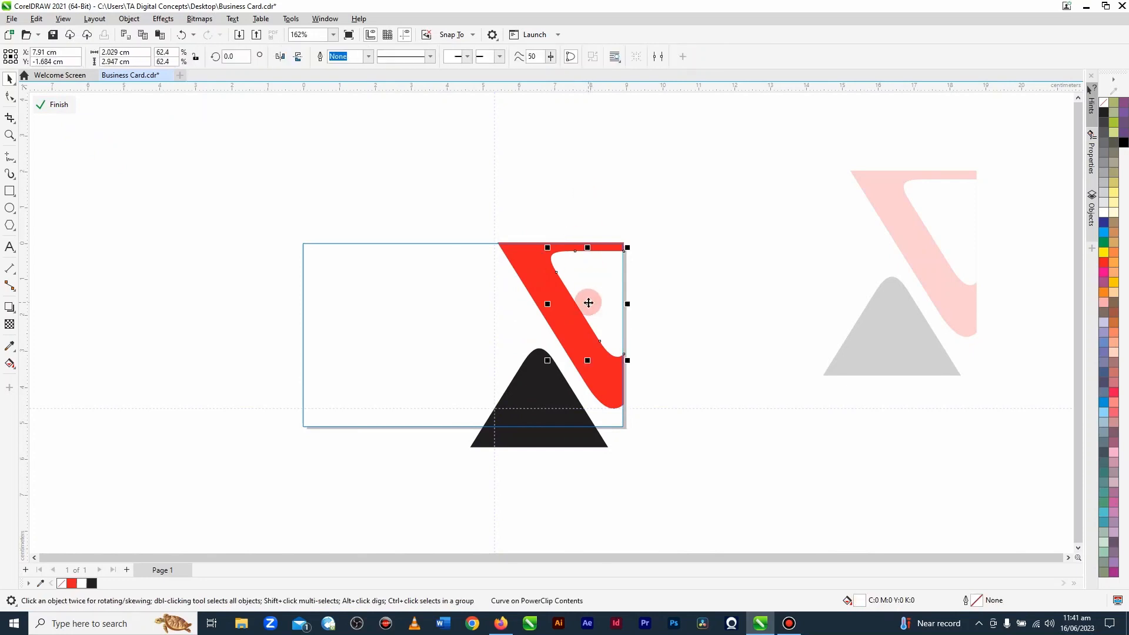
pyautogui.moveTo(627, 361); pyautogui.dragTo(639, 378)
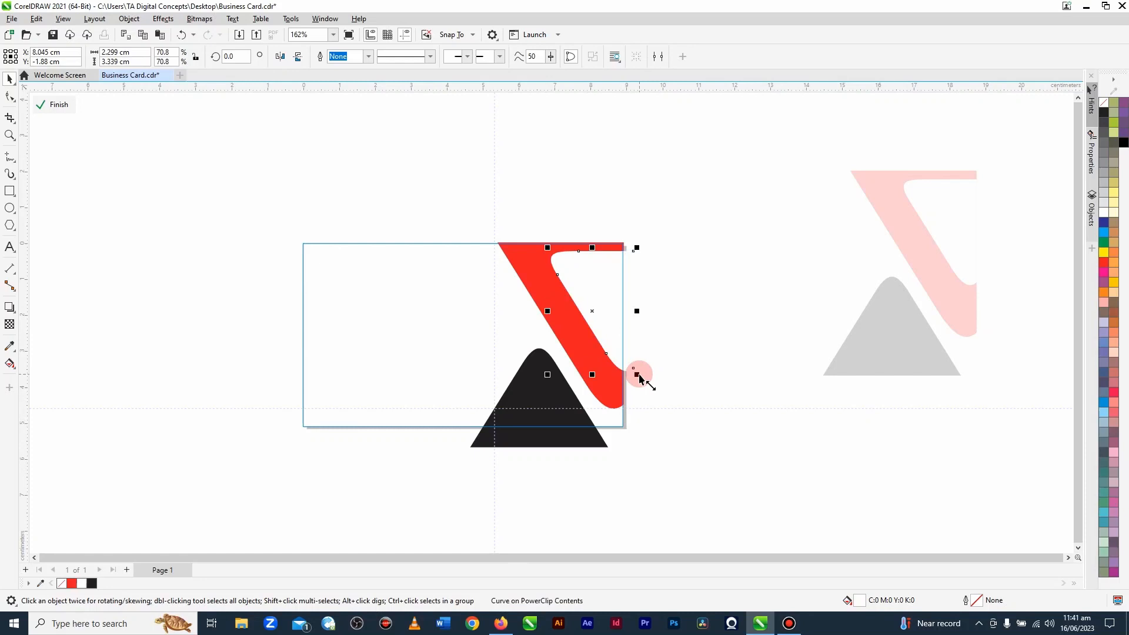
# Step: Nudge the white inner shape about 0.12 cm left and 0.06 cm down within the red band
pyautogui.press('Left')
pyautogui.press('Left')
pyautogui.press('Left')
pyautogui.press('Left')
pyautogui.press('Left')
pyautogui.press('Left')
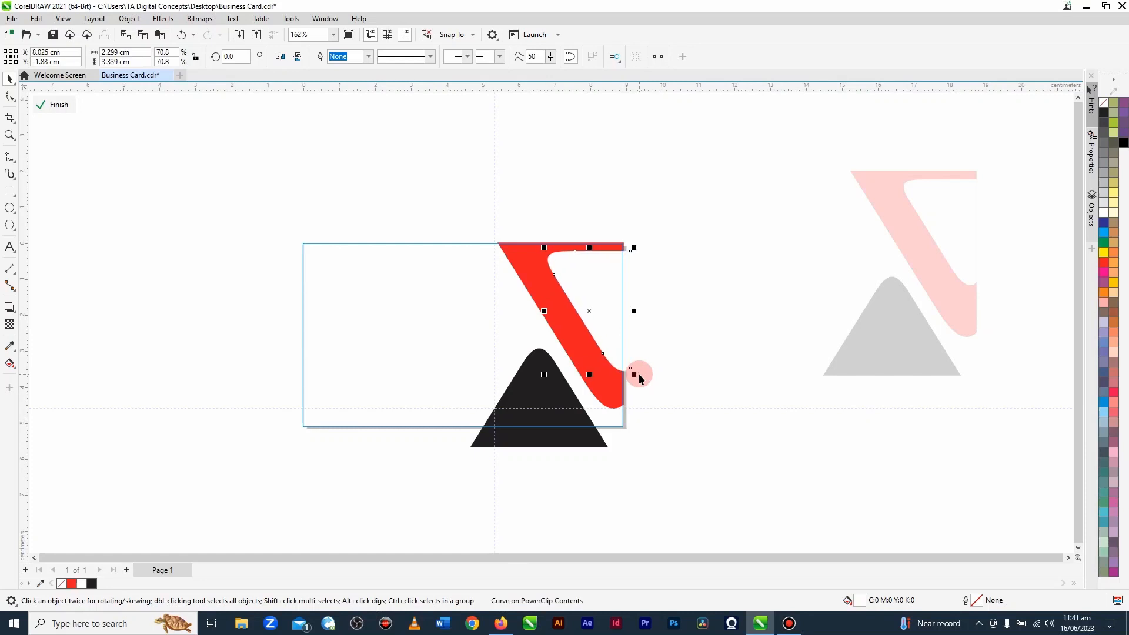
pyautogui.press('Down')
pyautogui.press('Down')
pyautogui.press('Down')
pyautogui.press('Down')
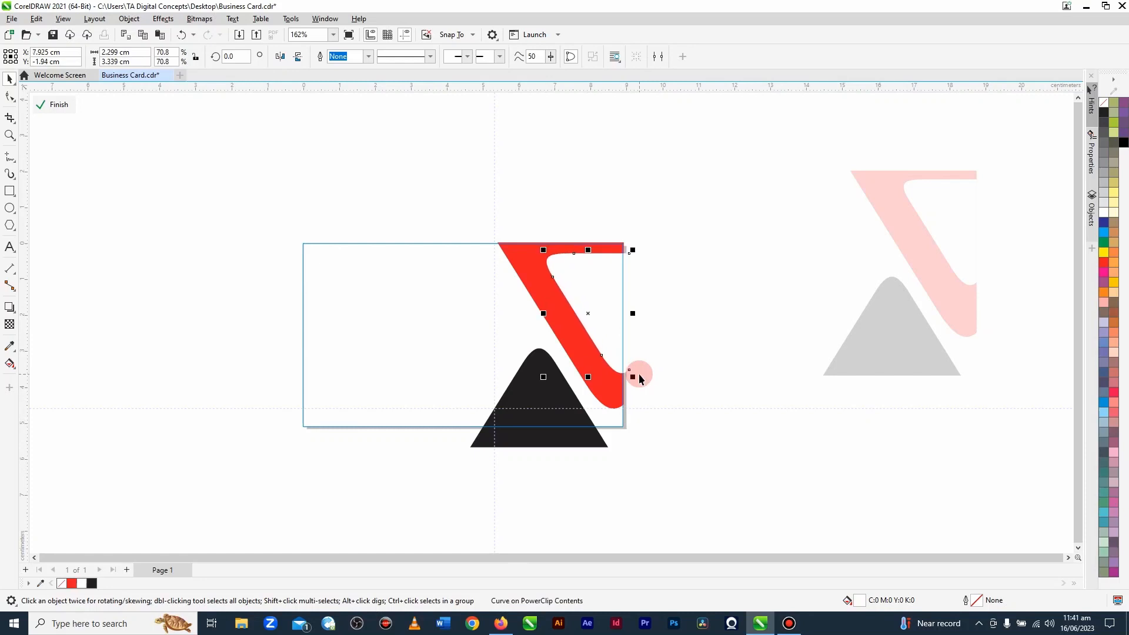
# Step: Nudge all three clipped shapes about 0.06 cm up and 0.06 cm right so the band overlaps the card's edges
pyautogui.moveTo(725, 496); pyautogui.dragTo(412, 202)
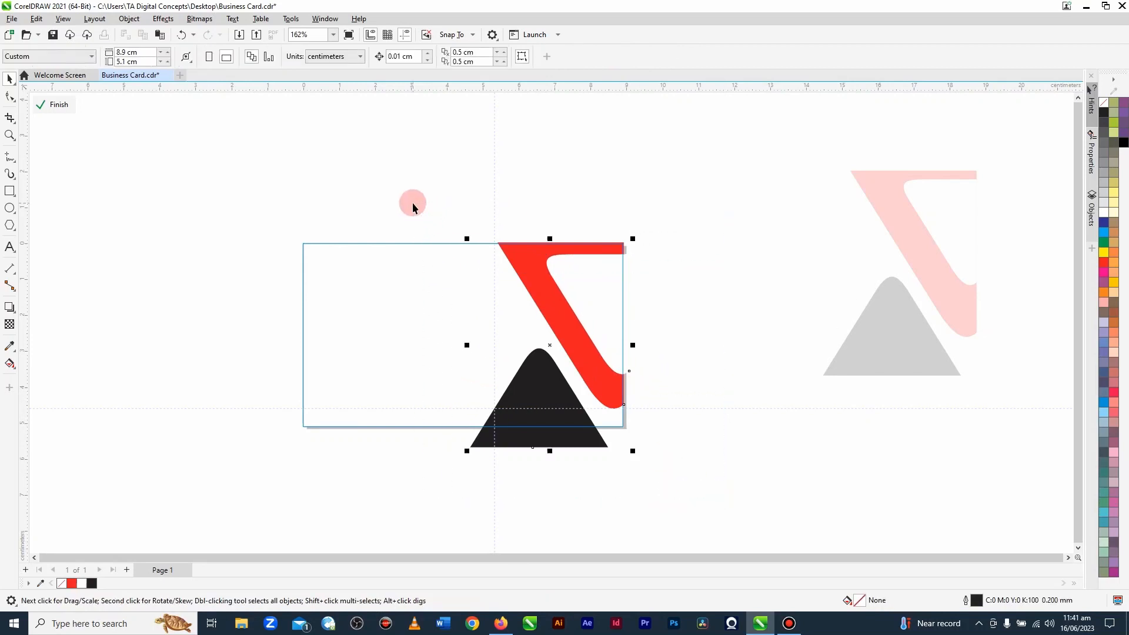
pyautogui.press('Up')
pyautogui.press('Up')
pyautogui.press('Up')
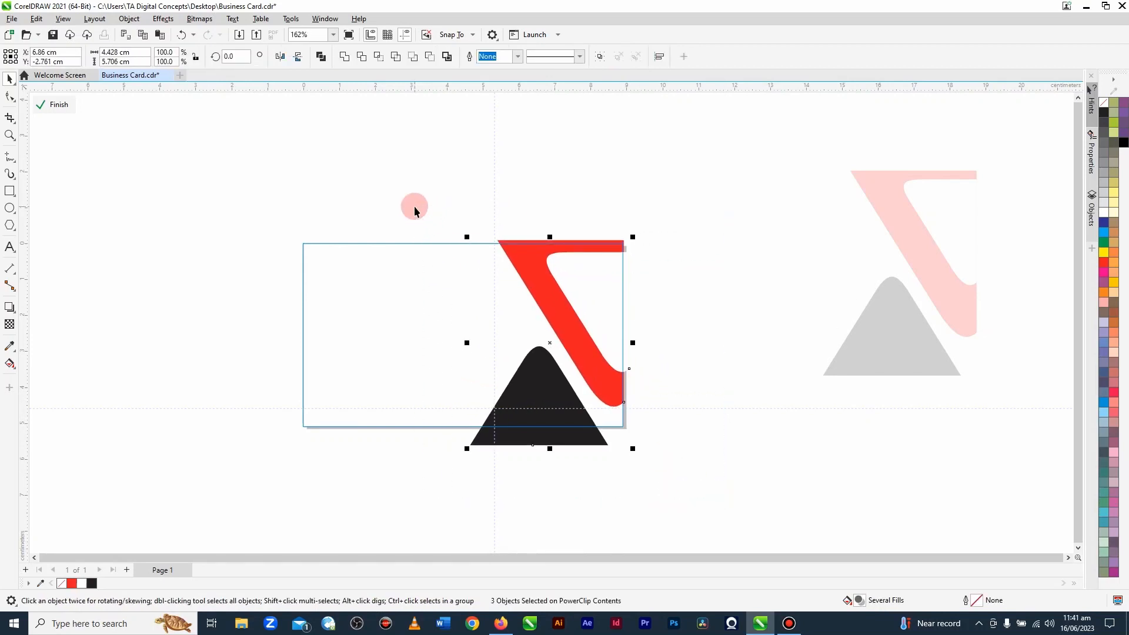
pyautogui.press('Right')
pyautogui.press('Right')
pyautogui.press('Right')
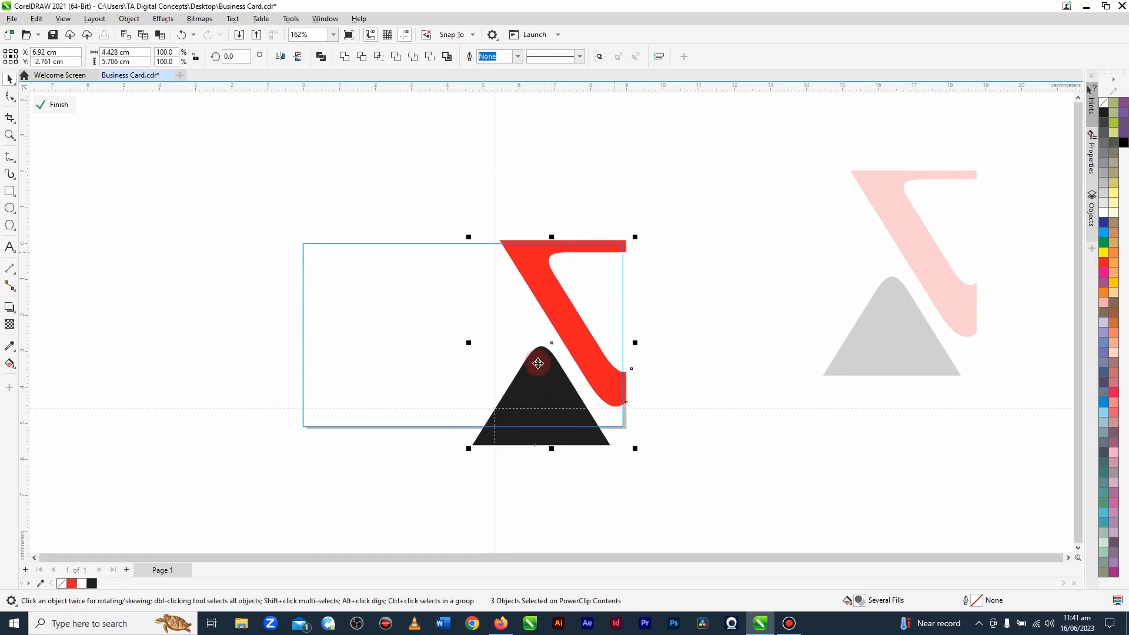
pyautogui.click(643, 195)
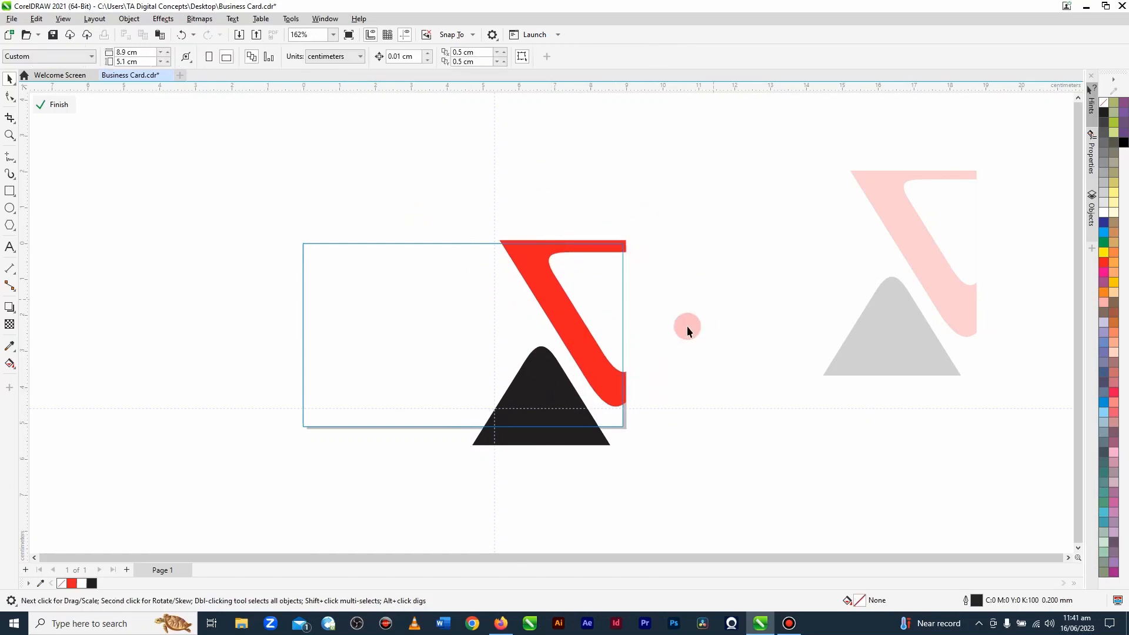
# Step: Trim the red band with the white inner shape and move the white shape off the band
pyautogui.click(601, 283)
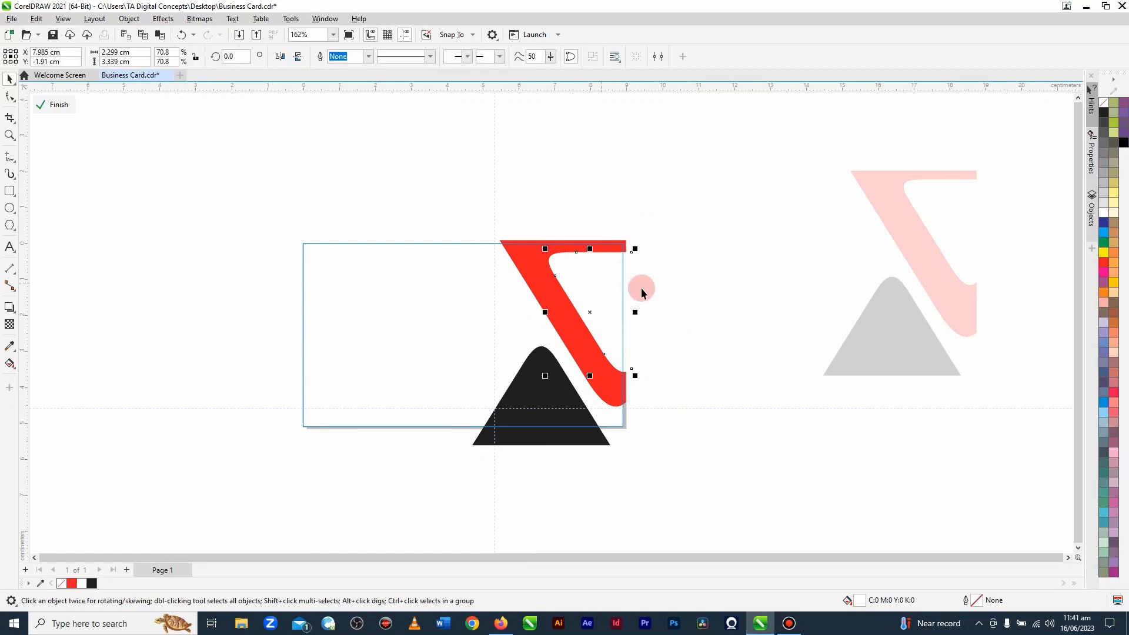
pyautogui.click(517, 254)
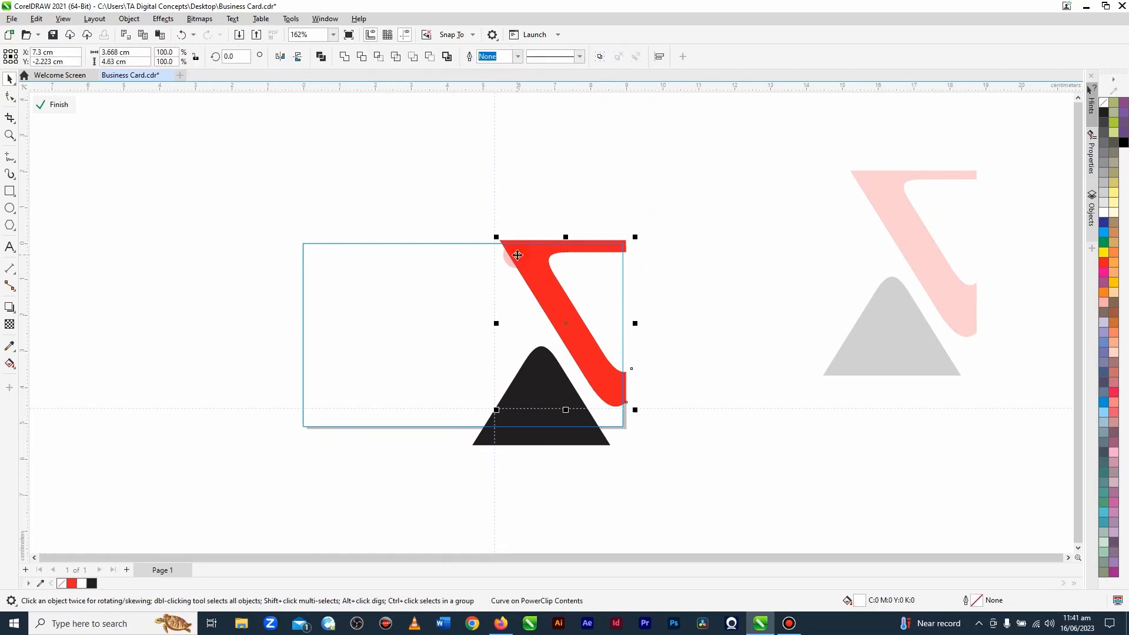
pyautogui.keyDown('shift'); pyautogui.click(564, 392); pyautogui.keyUp('shift')
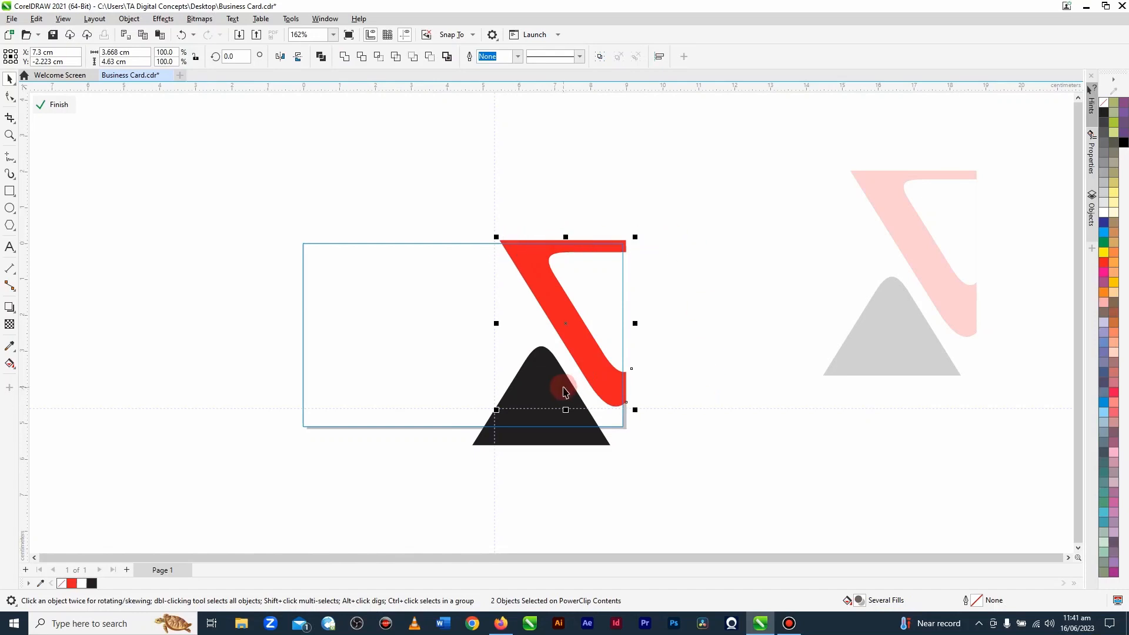
pyautogui.click(362, 57)
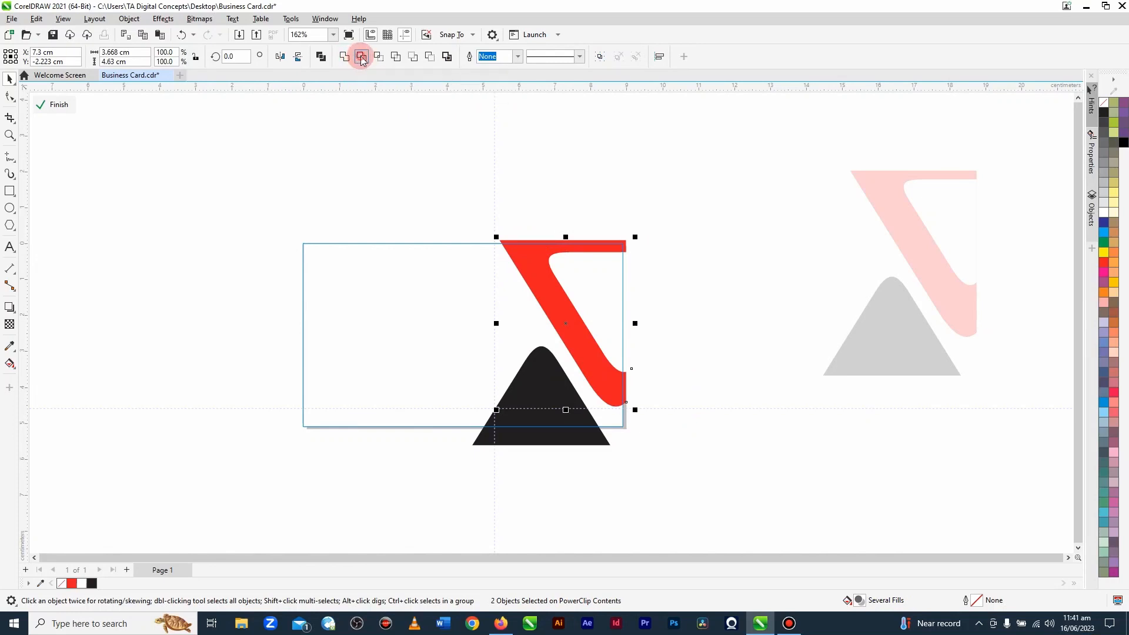
pyautogui.click(451, 115)
pyautogui.moveTo(579, 269); pyautogui.dragTo(695, 218)
pyautogui.click(668, 245)
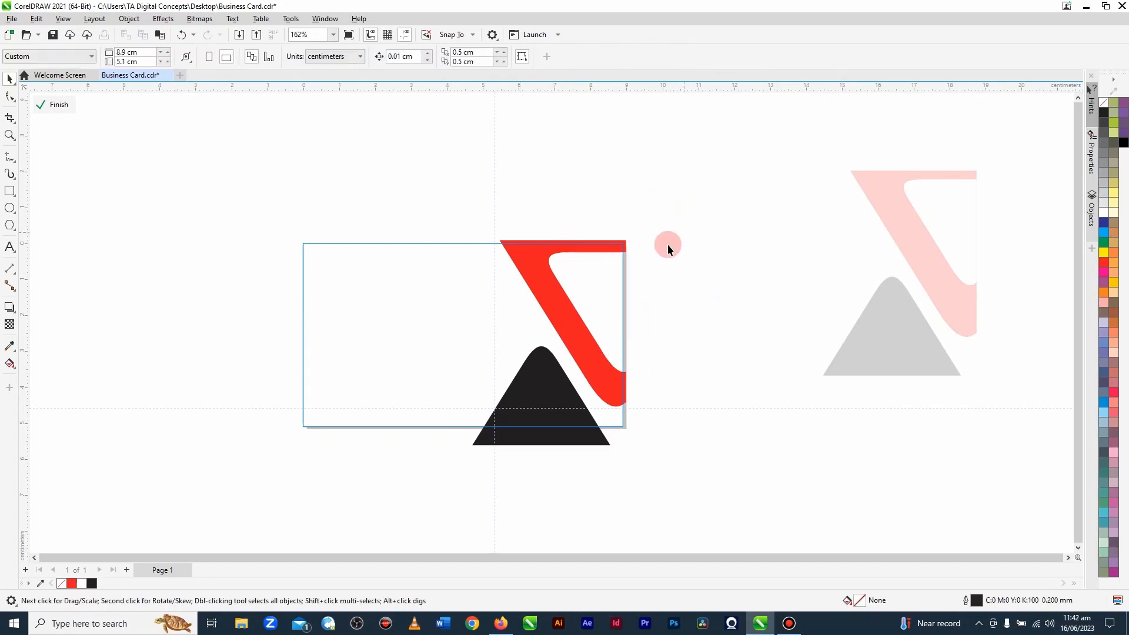
# Step: Check the trimmed red band and finish editing the card's PowerClip contents
pyautogui.click(567, 278)
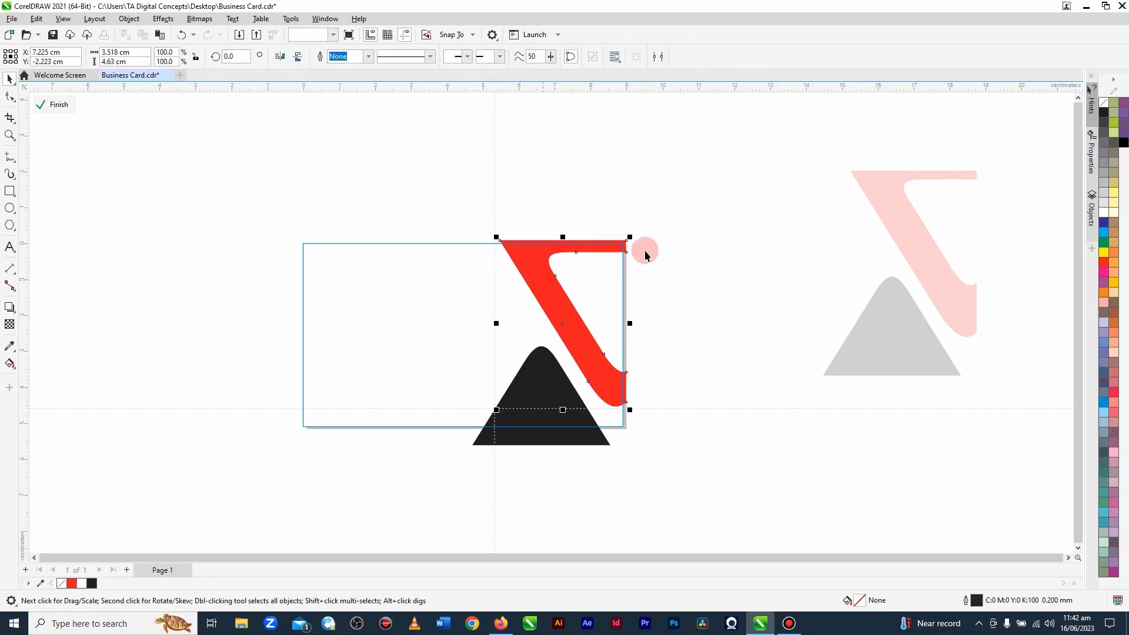
pyautogui.click(736, 311)
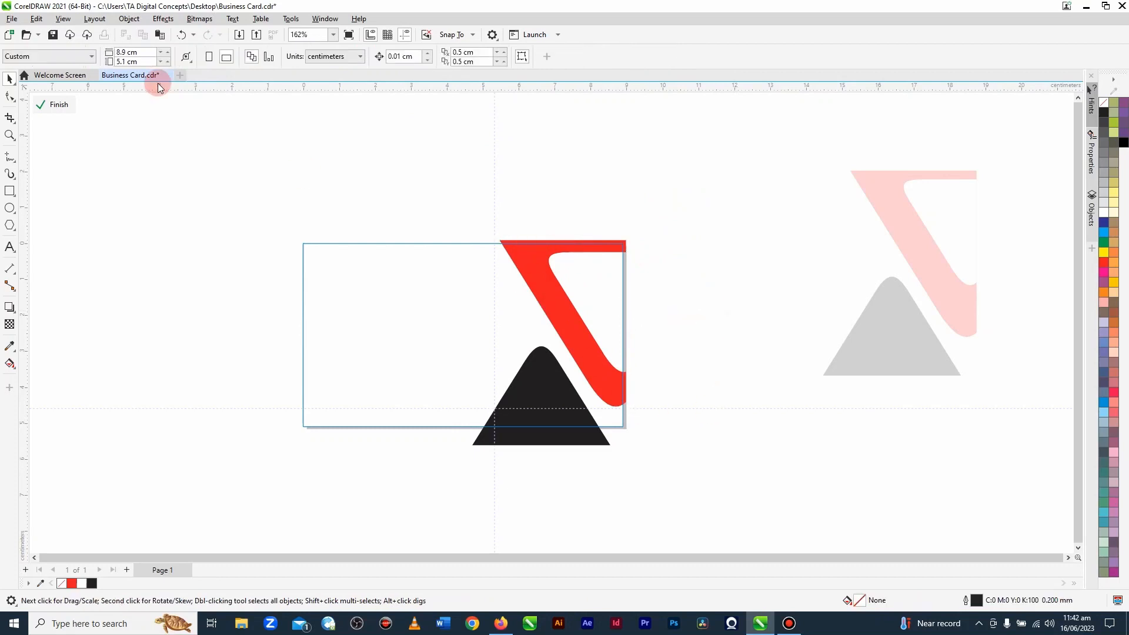
pyautogui.click(58, 107)
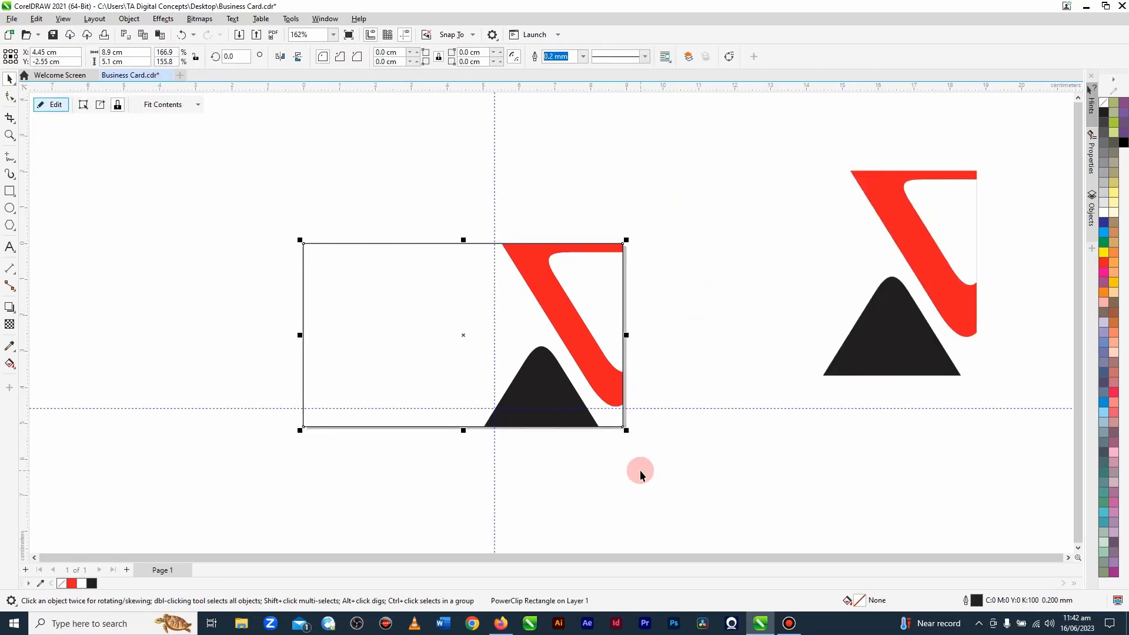
# Step: Add a vertical guideline through the card's left part at X 0.952 cm
pyautogui.click(744, 319)
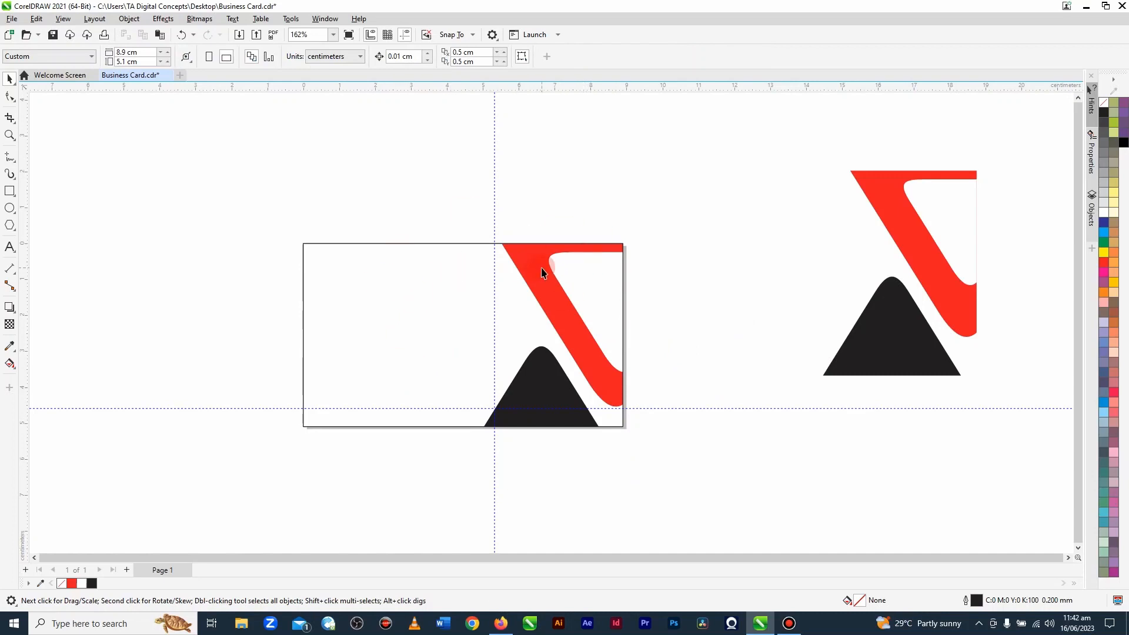
pyautogui.click(77, 244)
pyautogui.moveTo(24, 221); pyautogui.dragTo(65, 223)
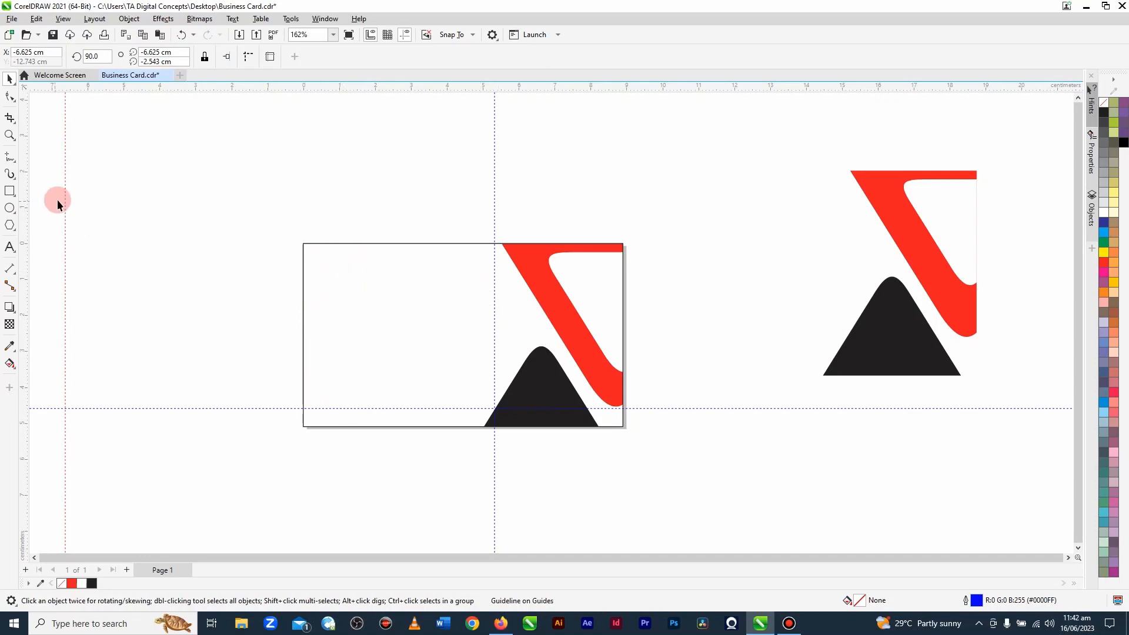
pyautogui.doubleClick(23, 53)
pyautogui.press('BackSpace')
pyautogui.write('0.952')
pyautogui.press('Return')
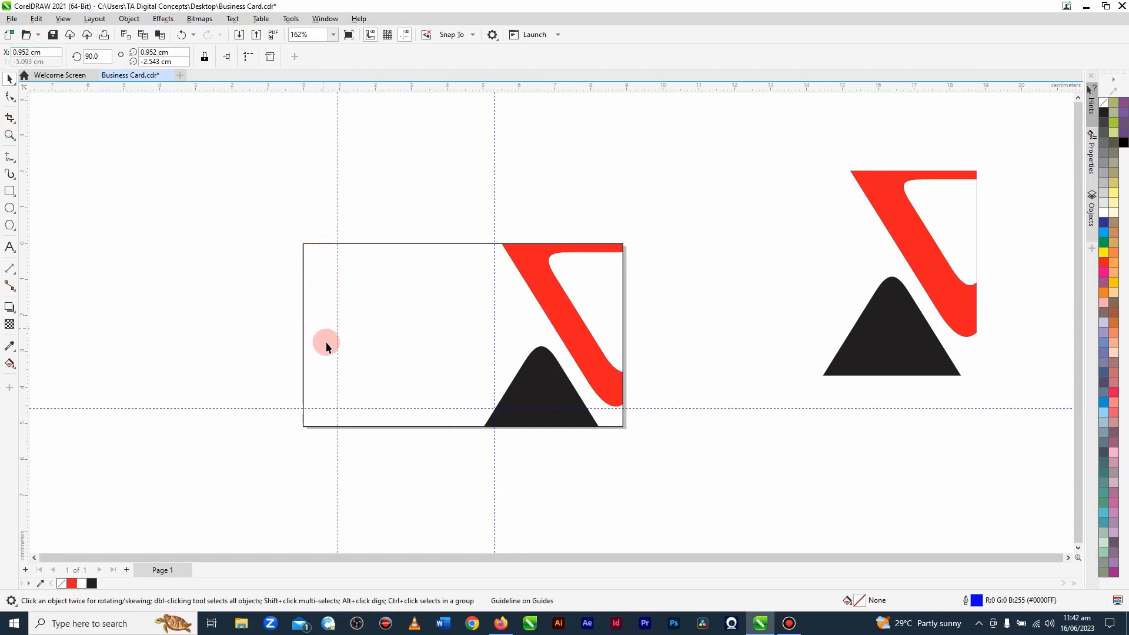
# Step: Add a second vertical guideline in the card's left part at X 1.372 cm
pyautogui.click(312, 219)
pyautogui.moveTo(26, 171); pyautogui.dragTo(114, 171)
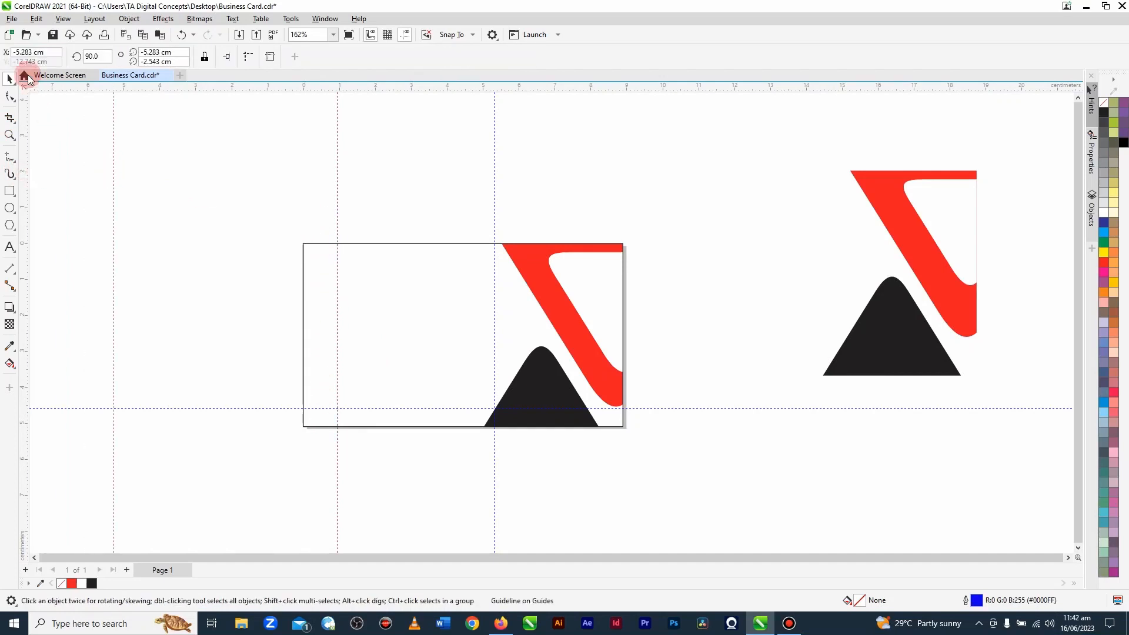
pyautogui.doubleClick(23, 52)
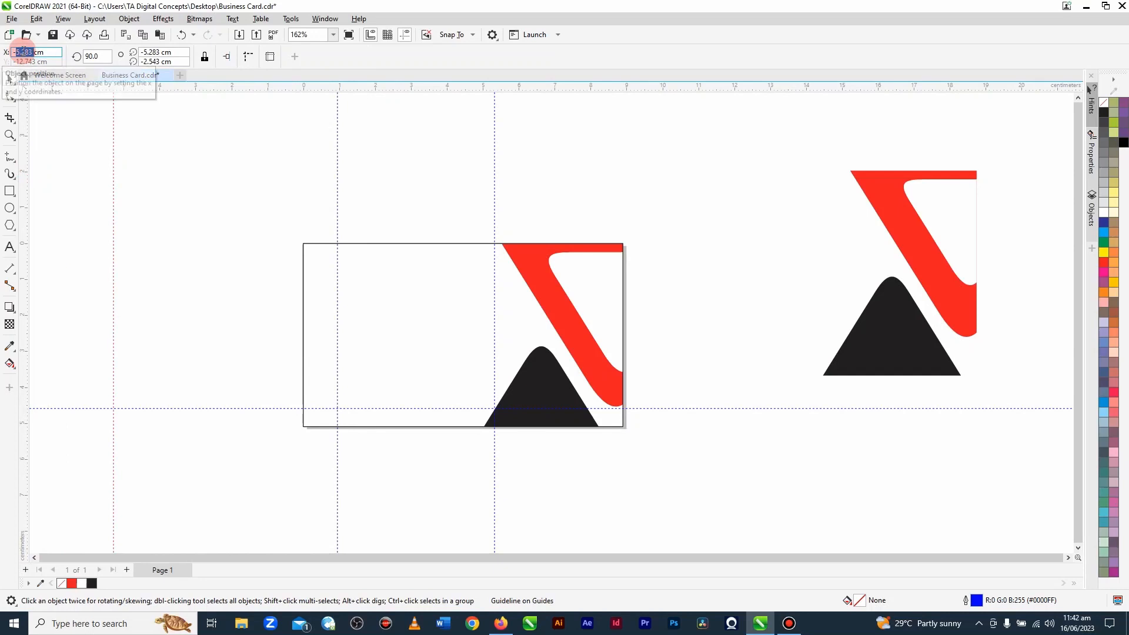
pyautogui.press('BackSpace')
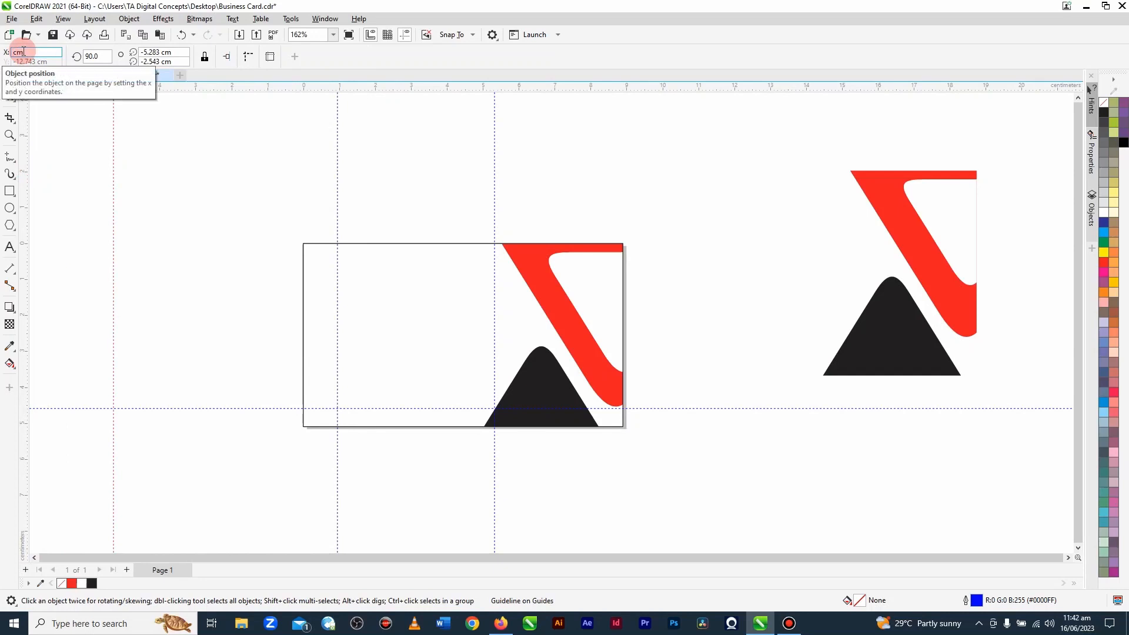
pyautogui.write('1.372')
pyautogui.press('Return')
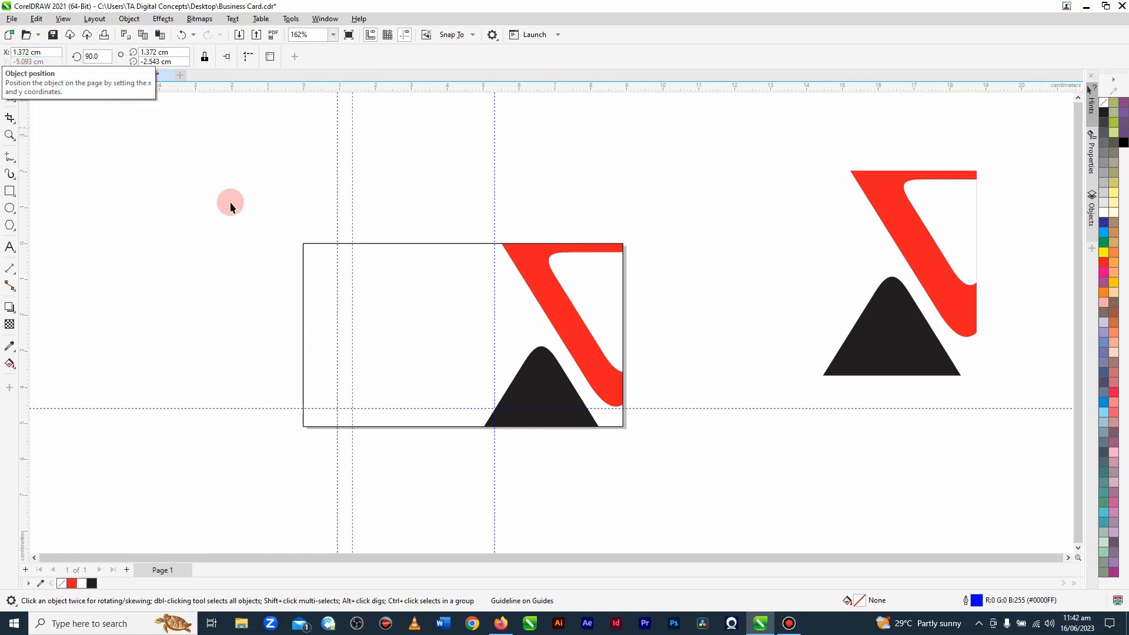
# Step: Add a third vertical guideline in the card's left part at X 1.658 cm
pyautogui.scroll(2, 335, 274)
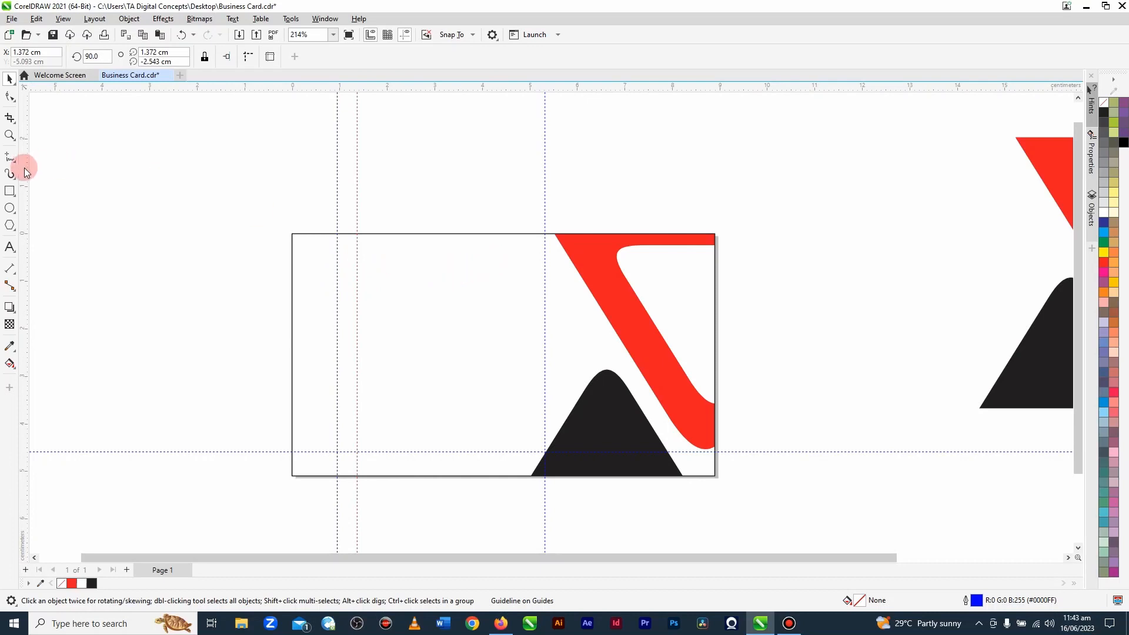
pyautogui.moveTo(24, 168); pyautogui.dragTo(94, 171)
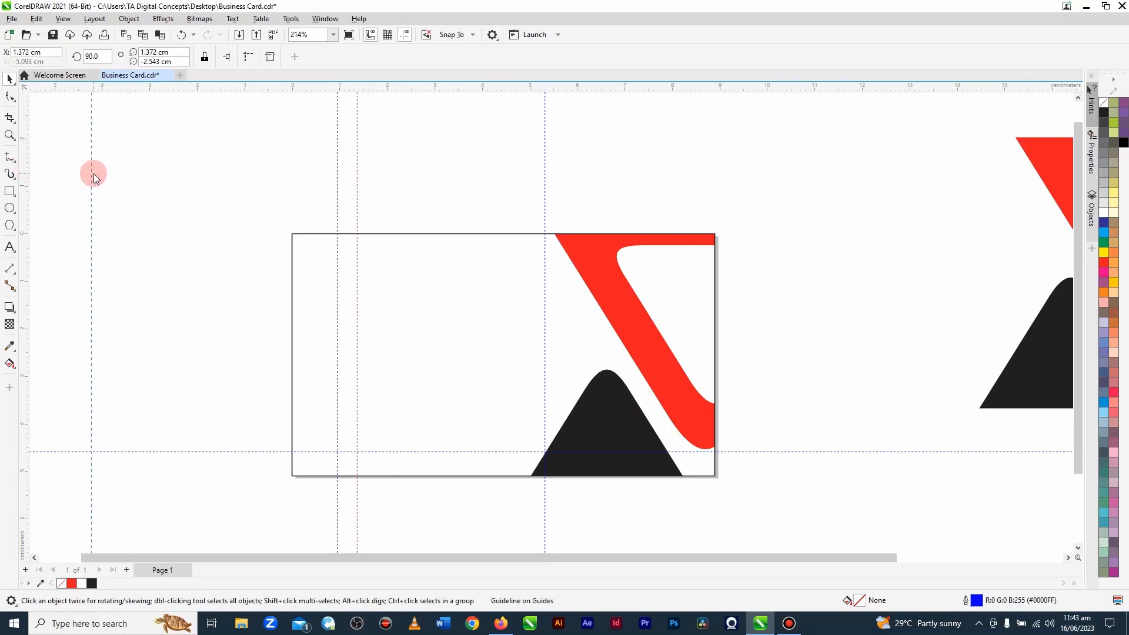
pyautogui.doubleClick(25, 52)
pyautogui.press('BackSpace')
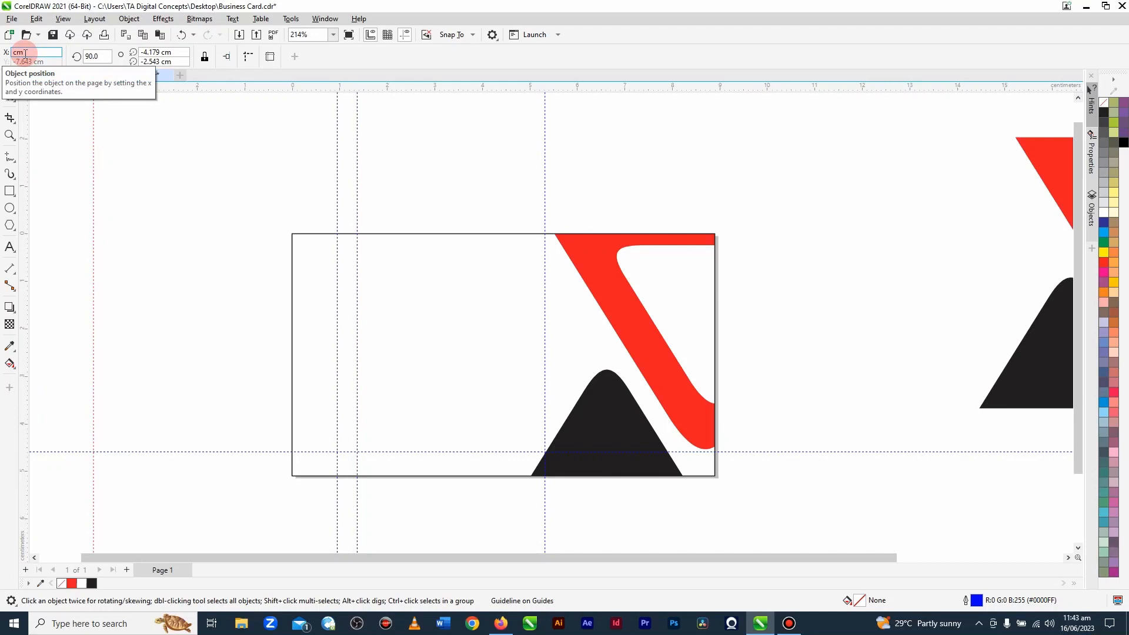
pyautogui.write('1.658')
pyautogui.press('Return')
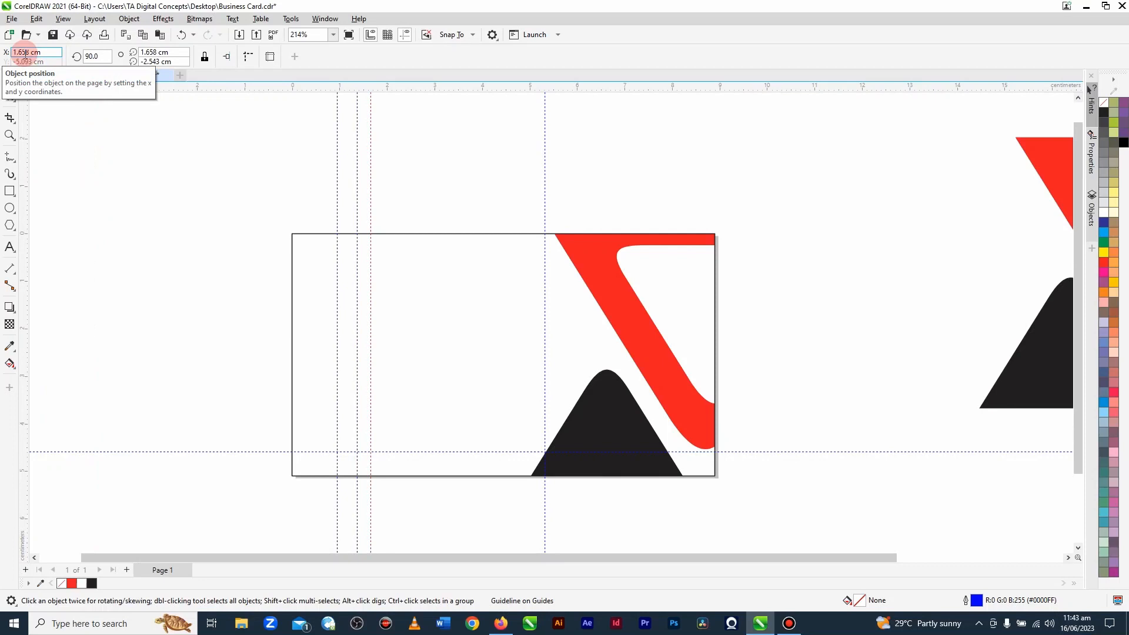
pyautogui.click(238, 288)
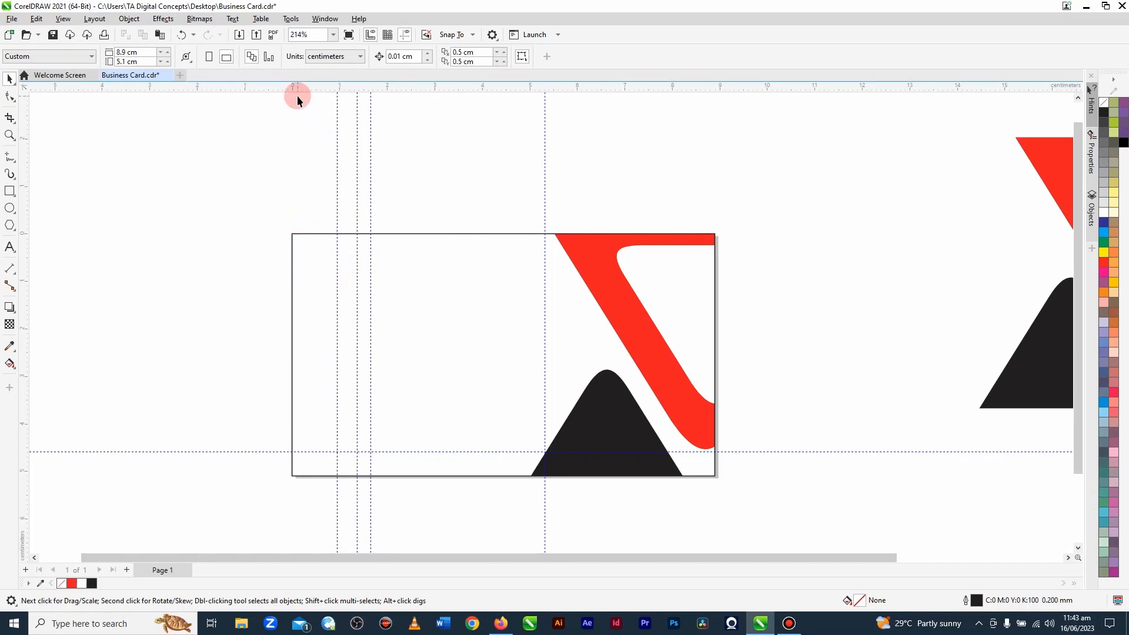
# Step: Add a horizontal guideline across the upper part of the card at Y -0.907 cm
pyautogui.moveTo(304, 90); pyautogui.dragTo(302, 141)
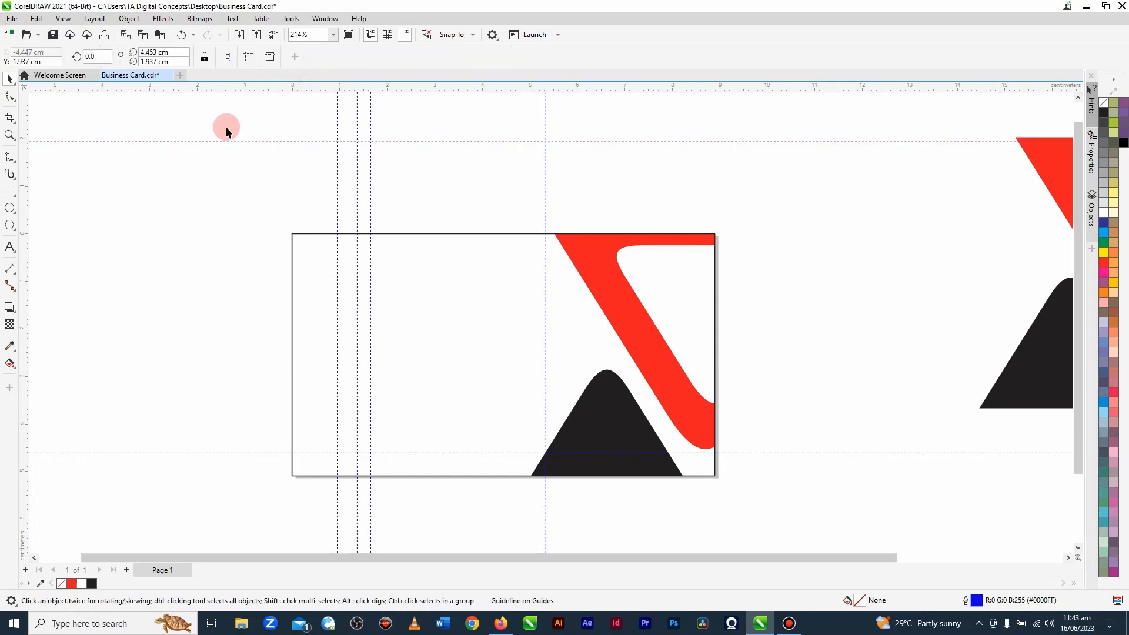
pyautogui.doubleClick(23, 60)
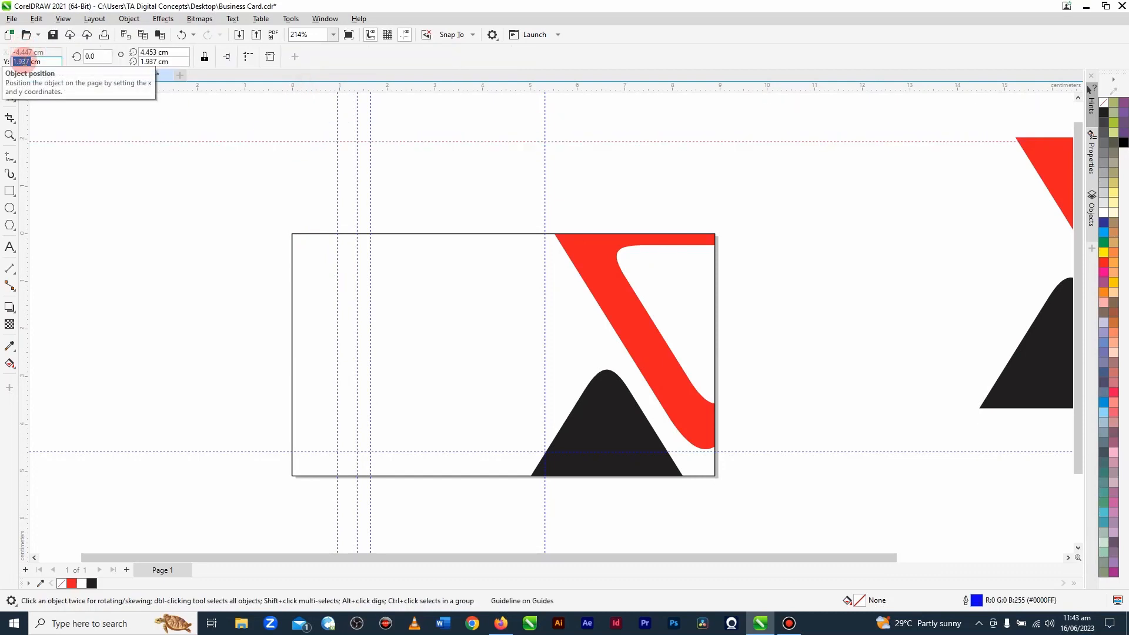
pyautogui.write('-')
pyautogui.write('0.0')
pyautogui.write('907')
pyautogui.press('Return')
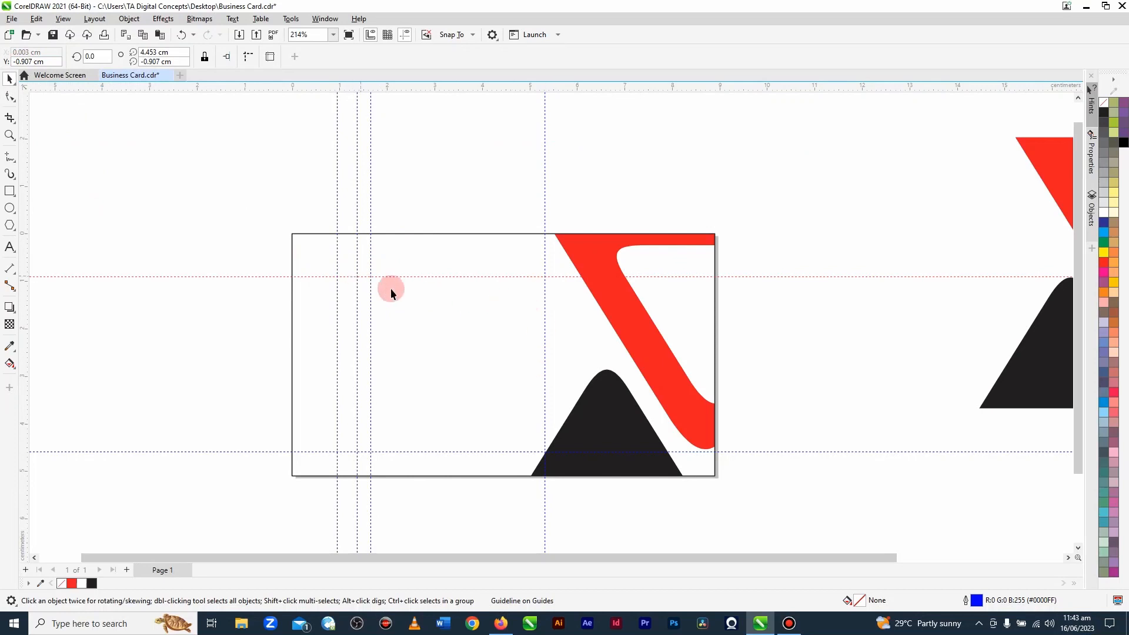
pyautogui.click(382, 239)
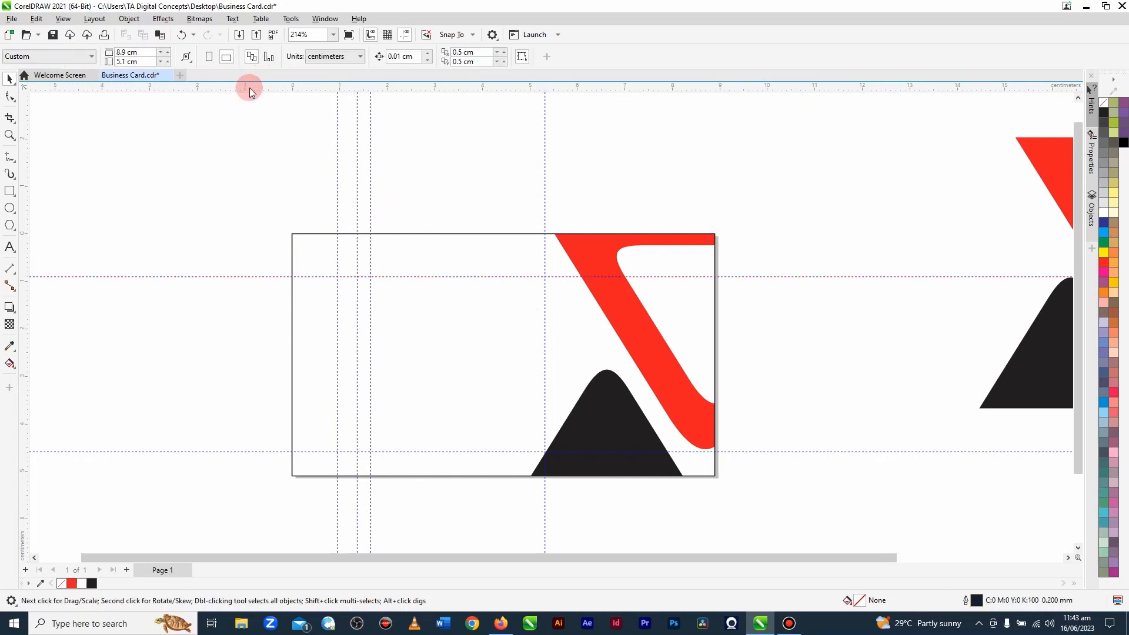
# Step: Add another horizontal guideline across the card at Y -1.462 cm
pyautogui.moveTo(247, 88); pyautogui.dragTo(246, 140)
pyautogui.doubleClick(22, 61)
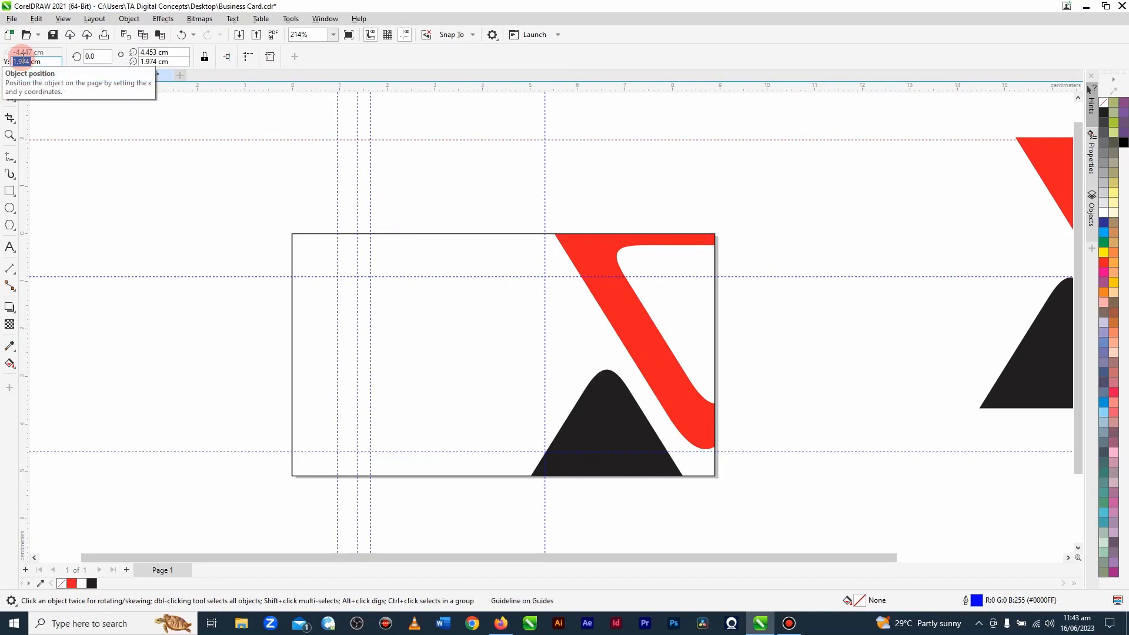
pyautogui.write('-1')
pyautogui.write('462')
pyautogui.press('Return')
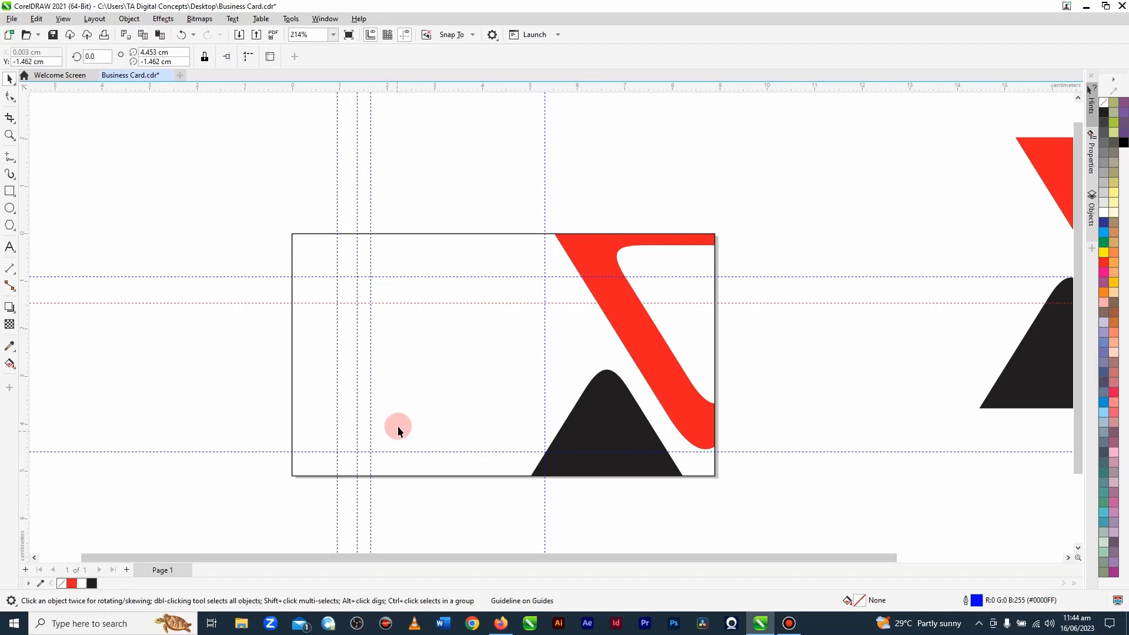
# Step: Add a horizontal guideline near the middle of the card at Y -2.309 cm
pyautogui.moveTo(302, 89); pyautogui.dragTo(303, 145)
pyautogui.doubleClick(21, 60)
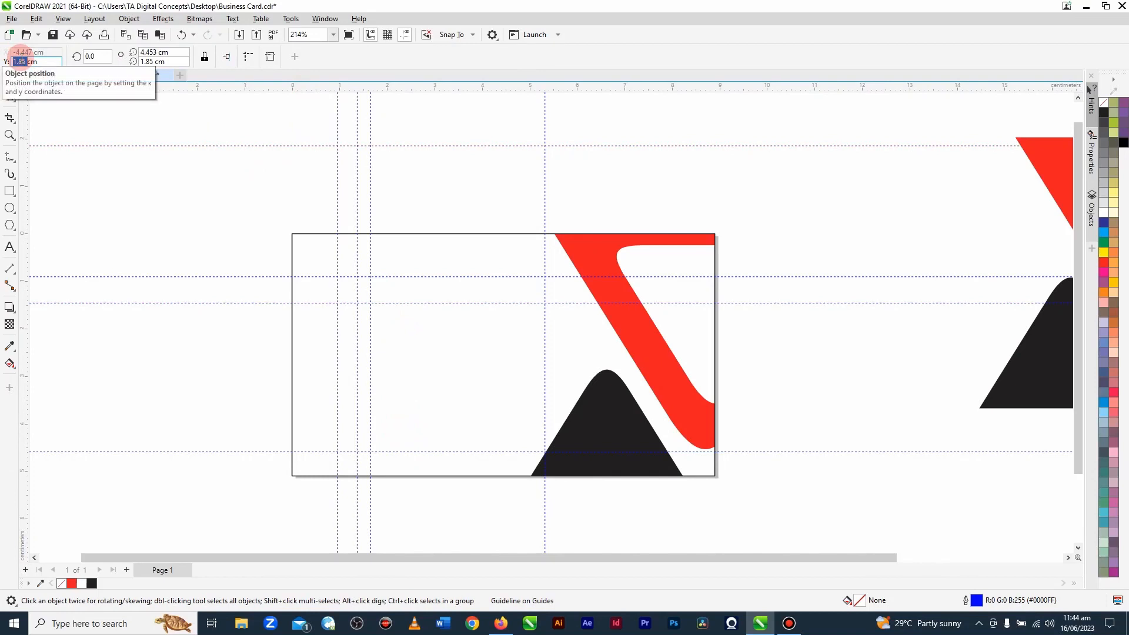
pyautogui.write('=')
pyautogui.write('2')
pyautogui.write('.')
pyautogui.write('095')
pyautogui.press('Return')
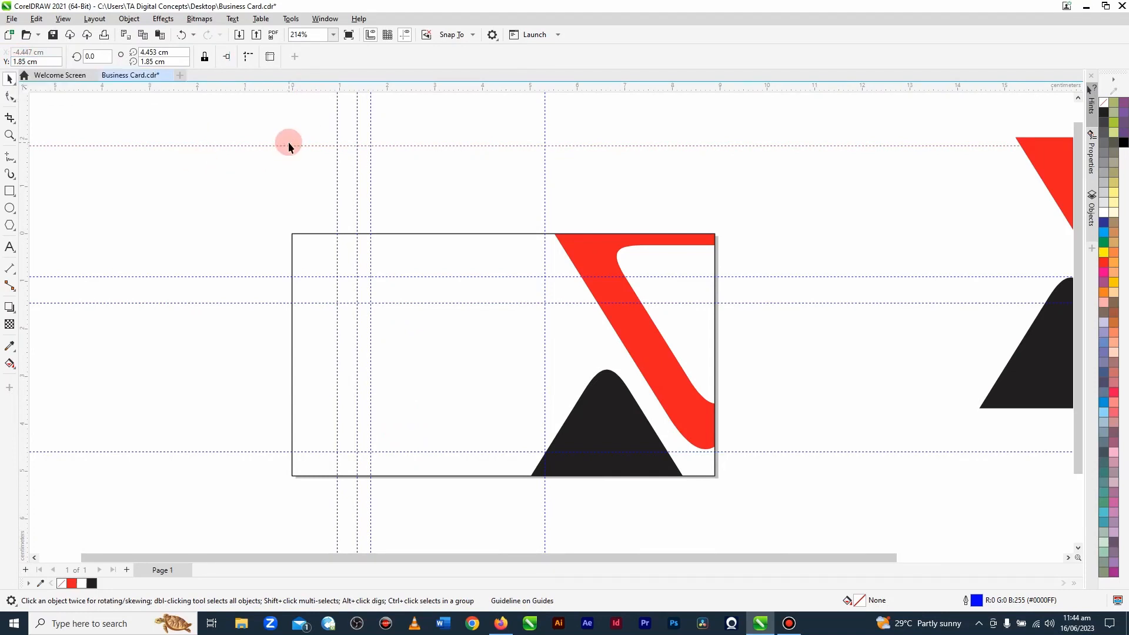
pyautogui.doubleClick(19, 60)
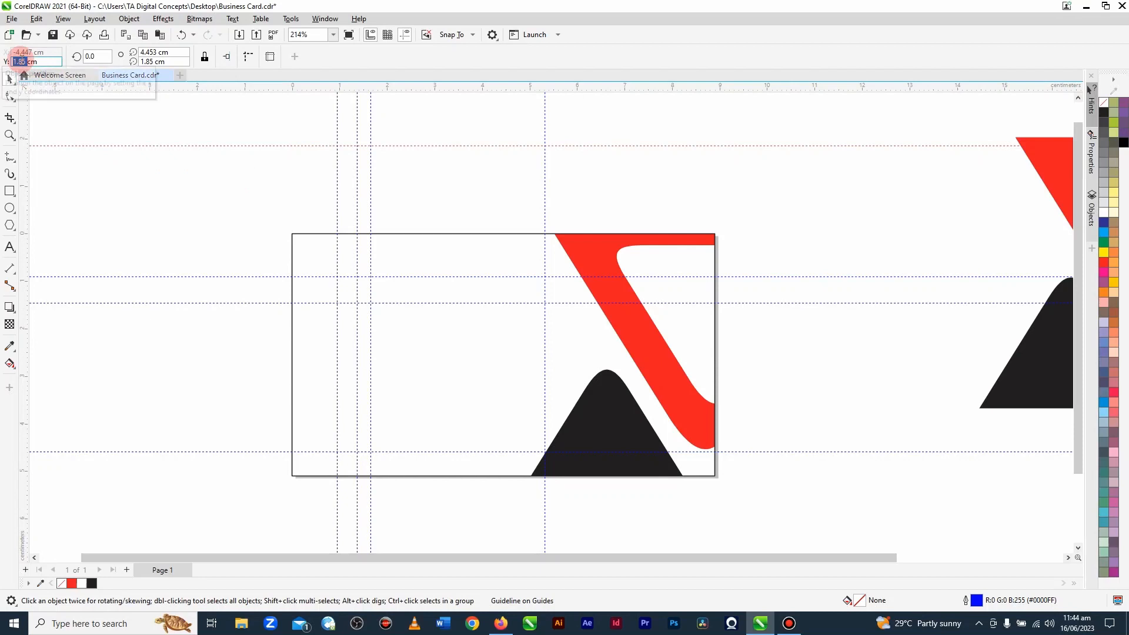
pyautogui.write('-')
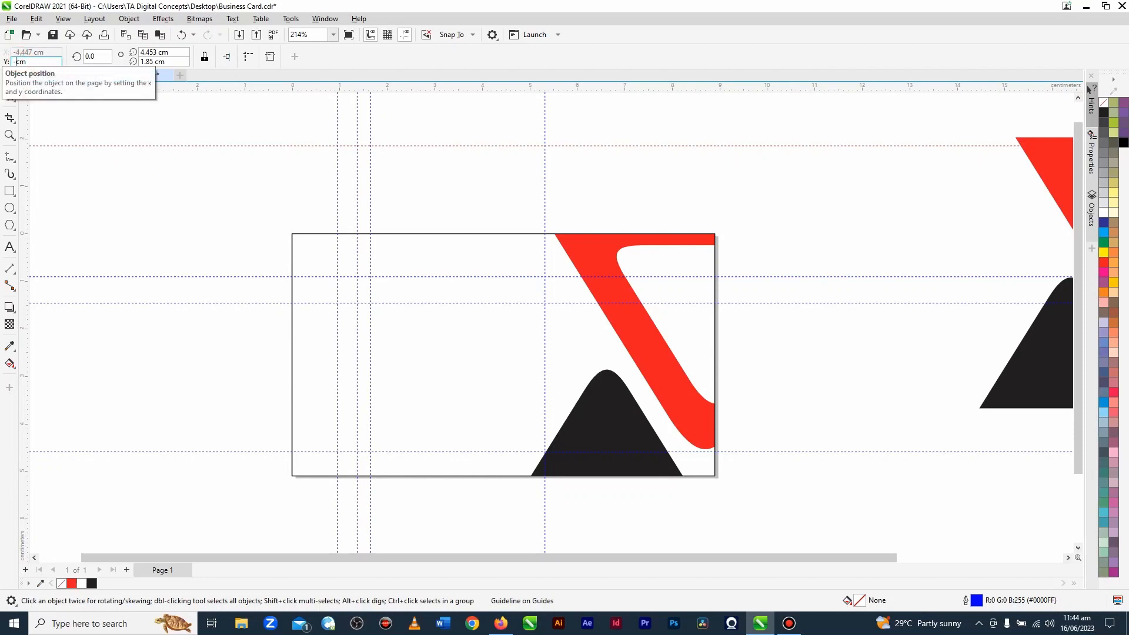
pyautogui.write('2.')
pyautogui.write('809')
pyautogui.press('Return')
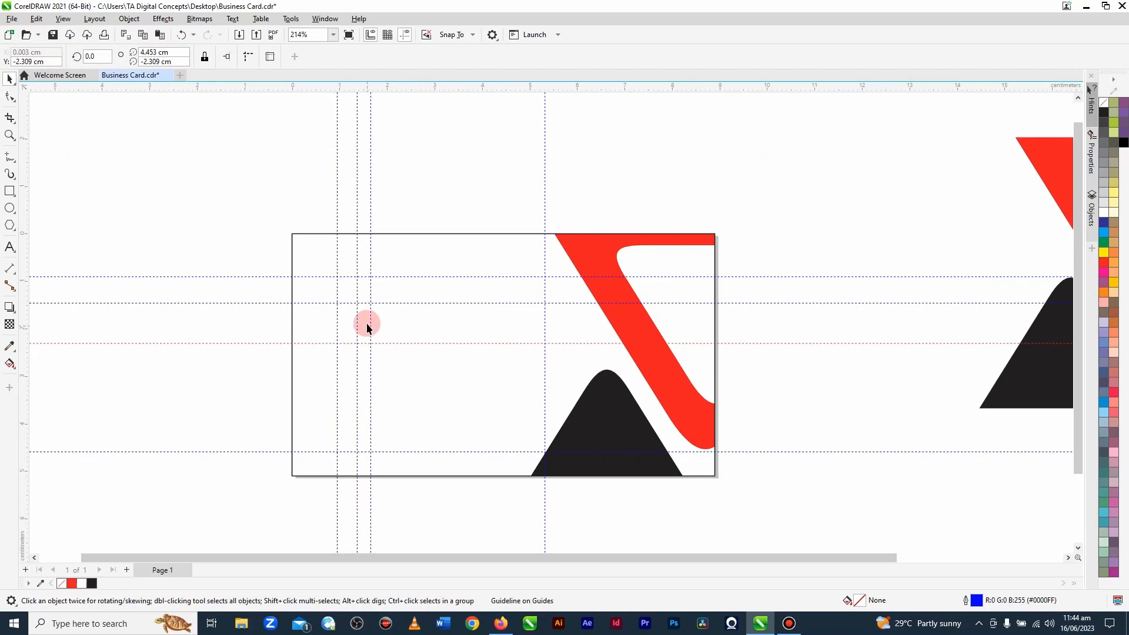
# Step: Add a horizontal guideline at Y -4.139 cm and delete the older horizontal guideline just below it
pyautogui.moveTo(257, 90); pyautogui.dragTo(256, 157)
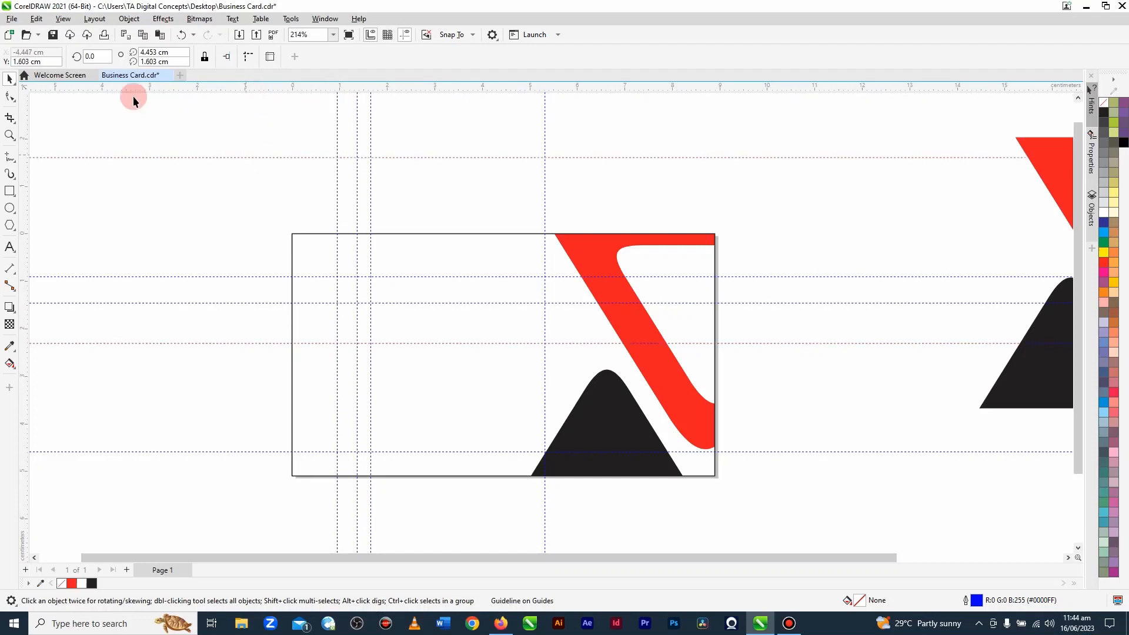
pyautogui.click(25, 61)
pyautogui.doubleClick(25, 61)
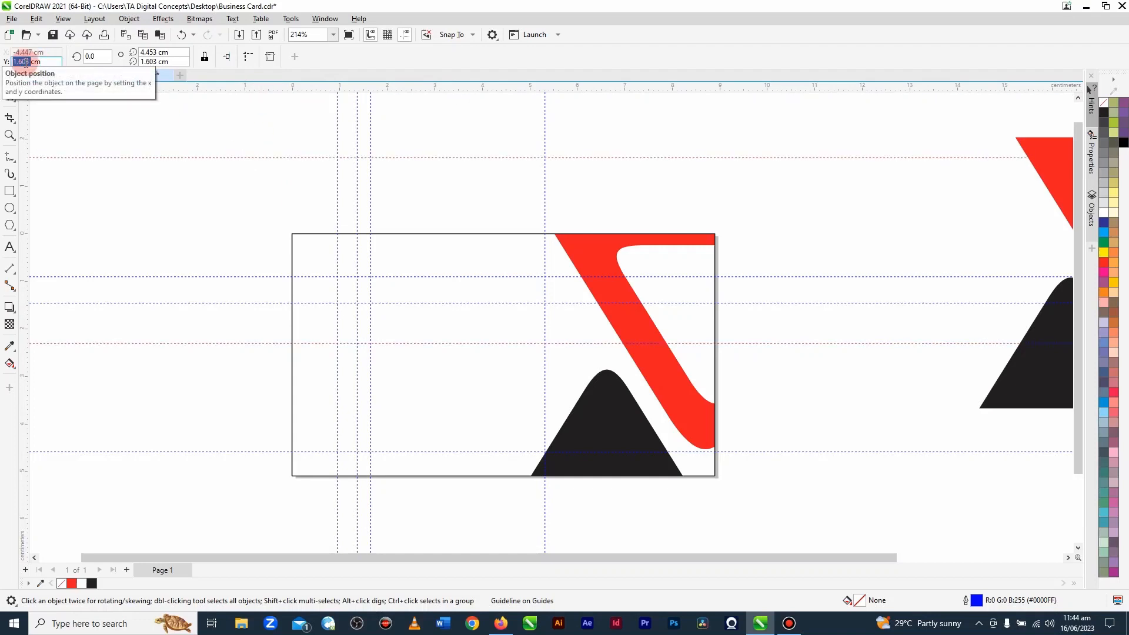
pyautogui.write('-4.139')
pyautogui.press('Return')
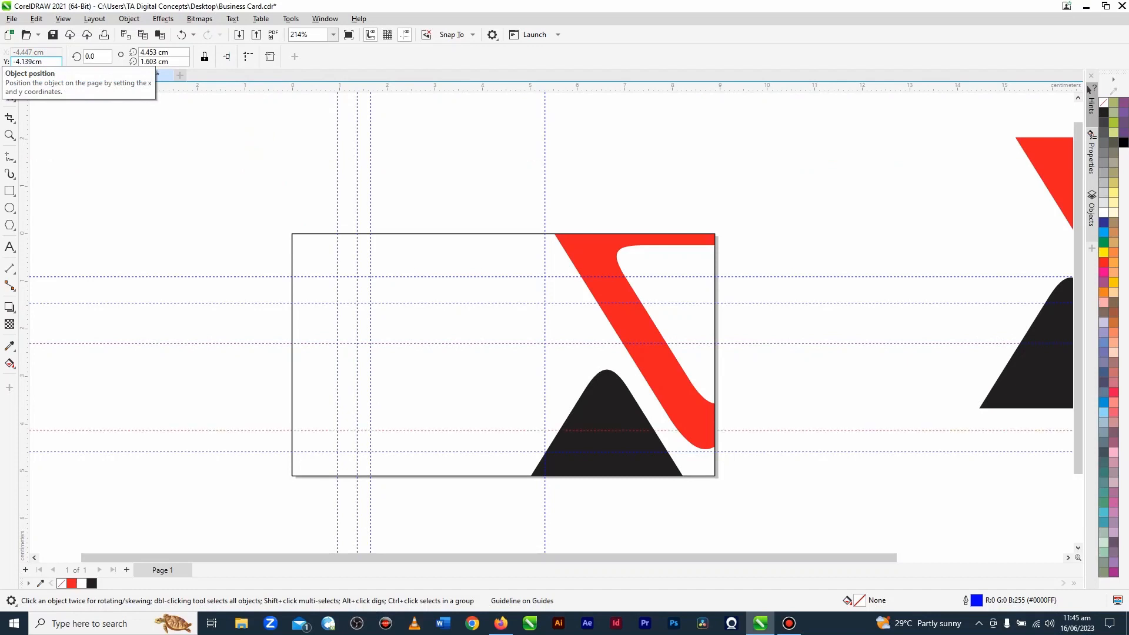
pyautogui.click(447, 452)
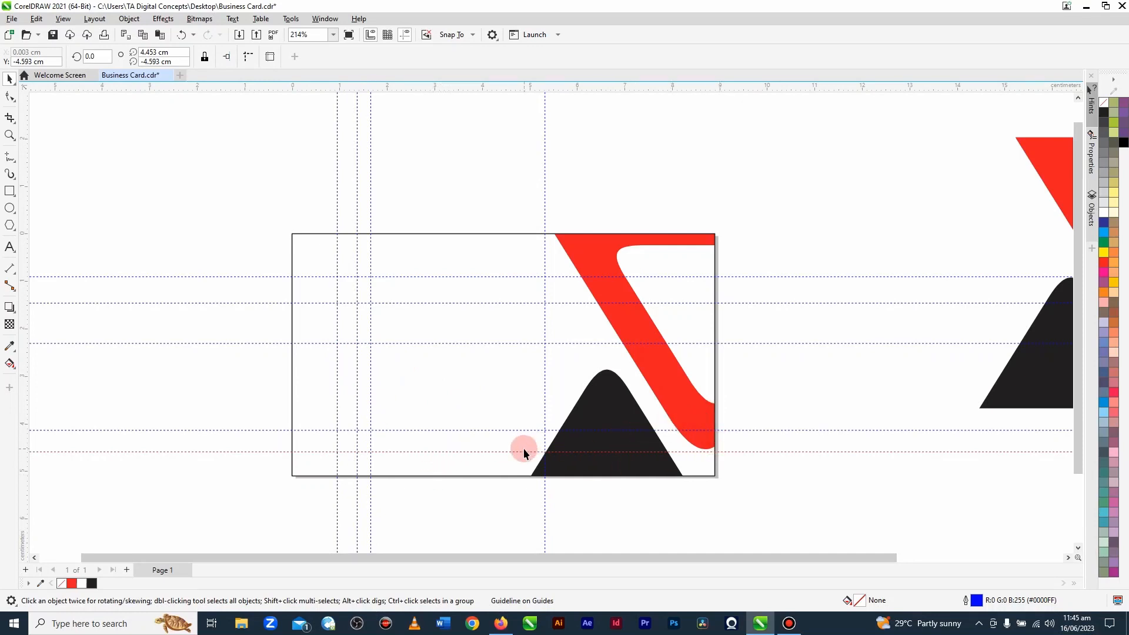
pyautogui.press('Delete')
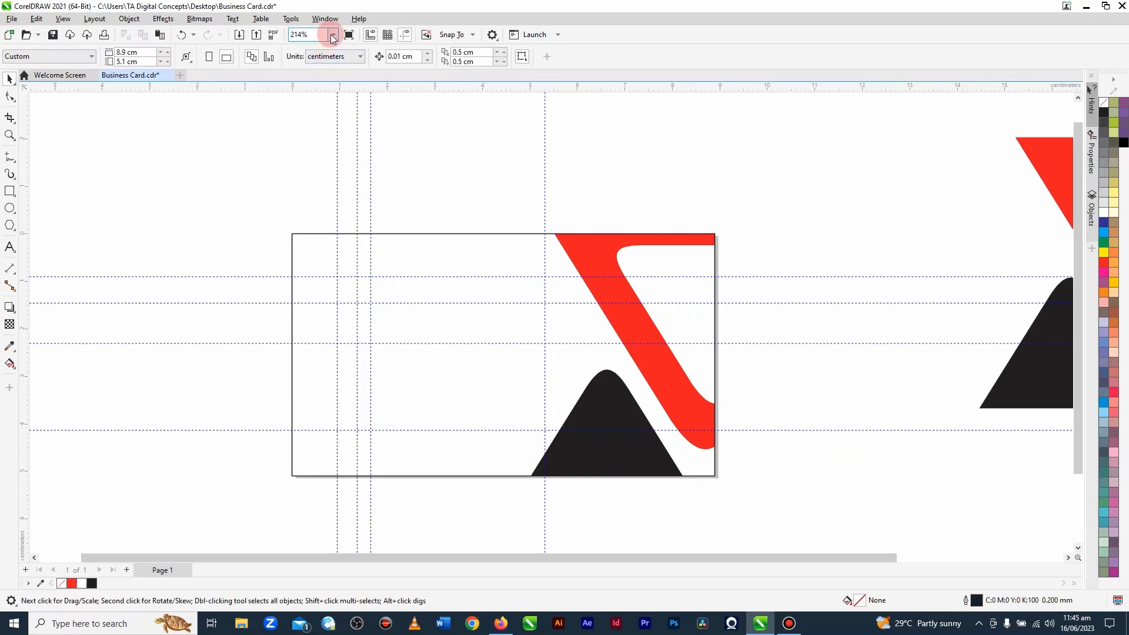
# Step: Check the card artwork without guidelines in a full-screen preview
pyautogui.click(333, 37)
pyautogui.click(306, 48)
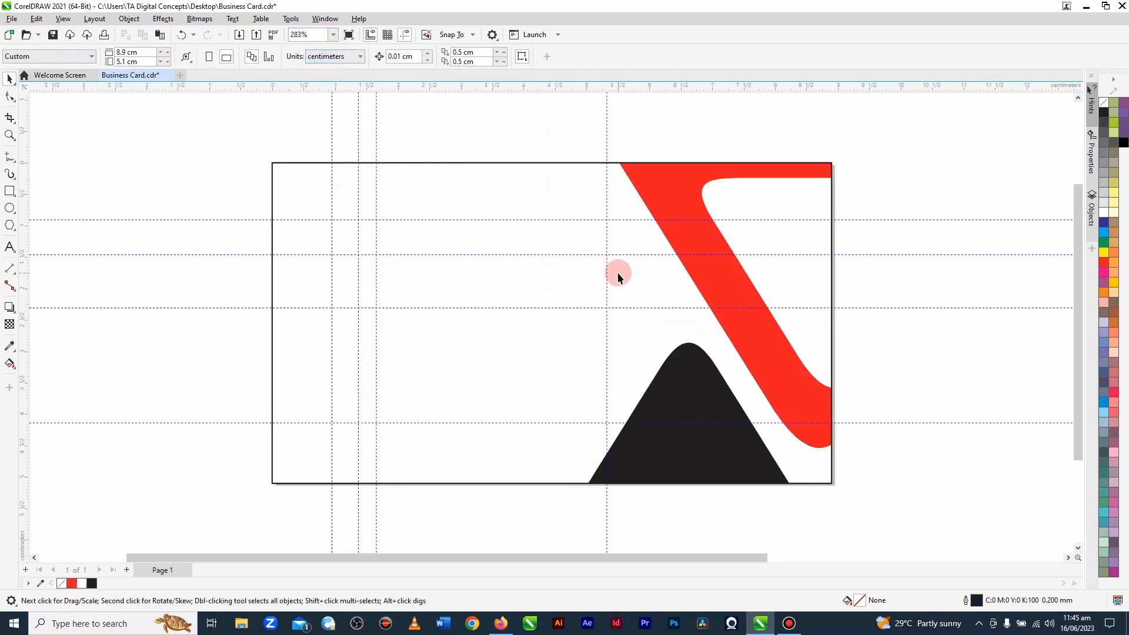
pyautogui.click(349, 36)
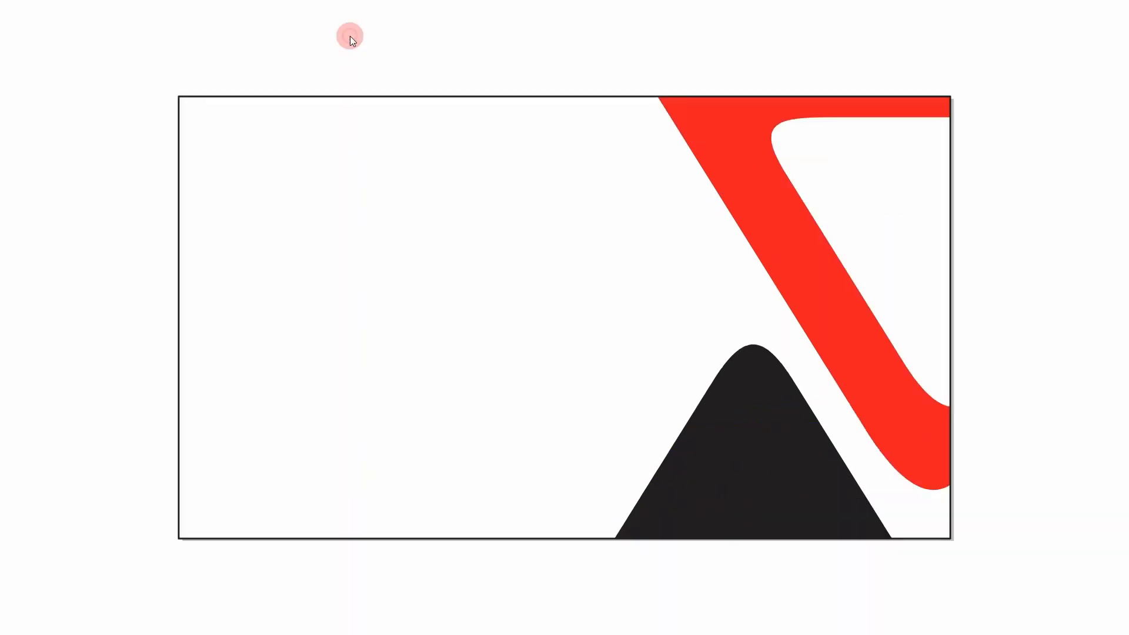
pyautogui.click(548, 553)
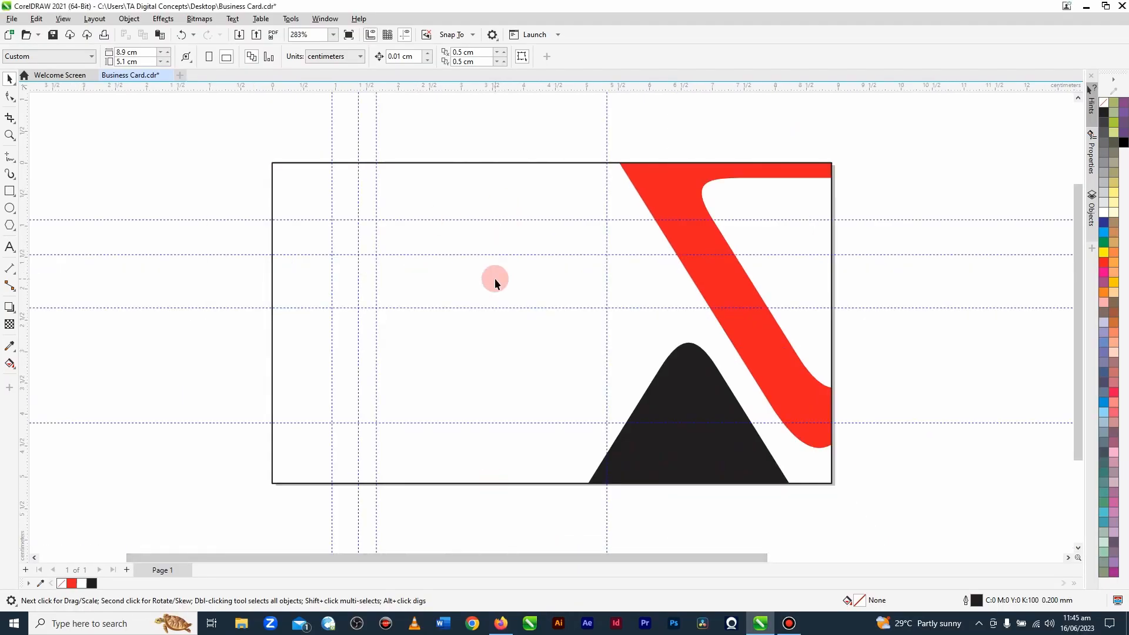
# Step: Add the text "Roboto" in 24 pt Arial above the card's upper-left corner
pyautogui.click(10, 248)
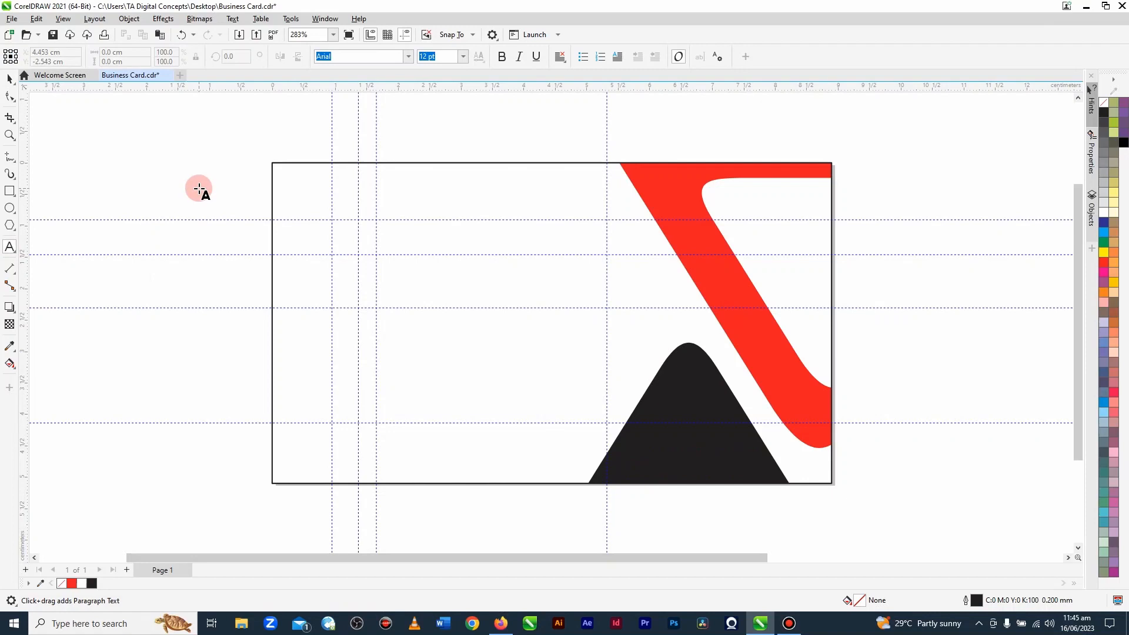
pyautogui.click(177, 150)
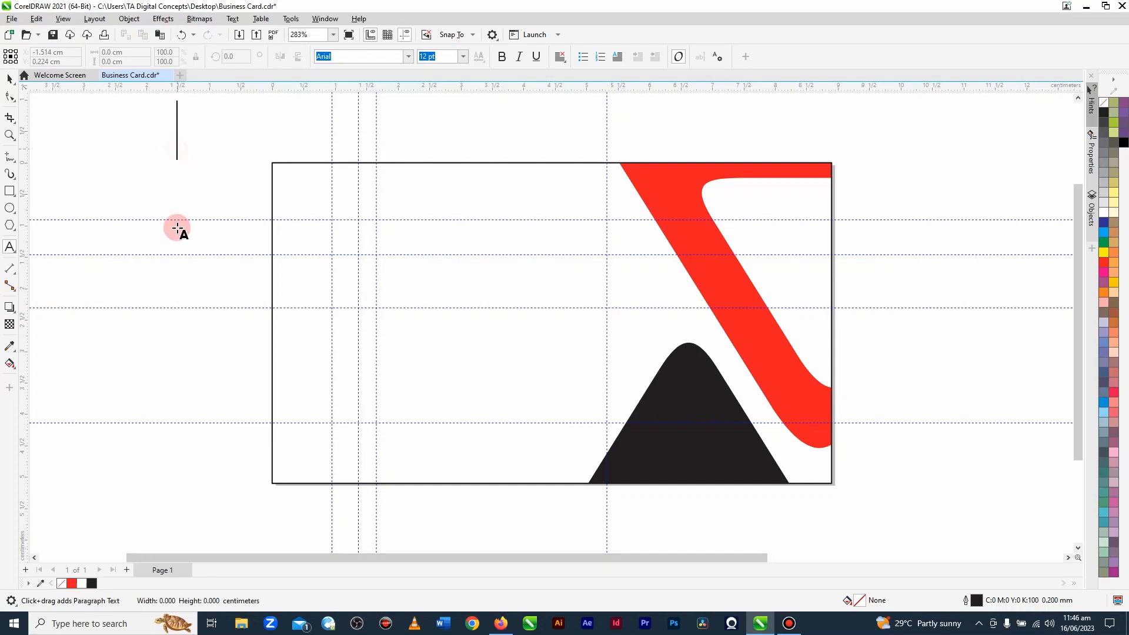
pyautogui.write('Roboto')
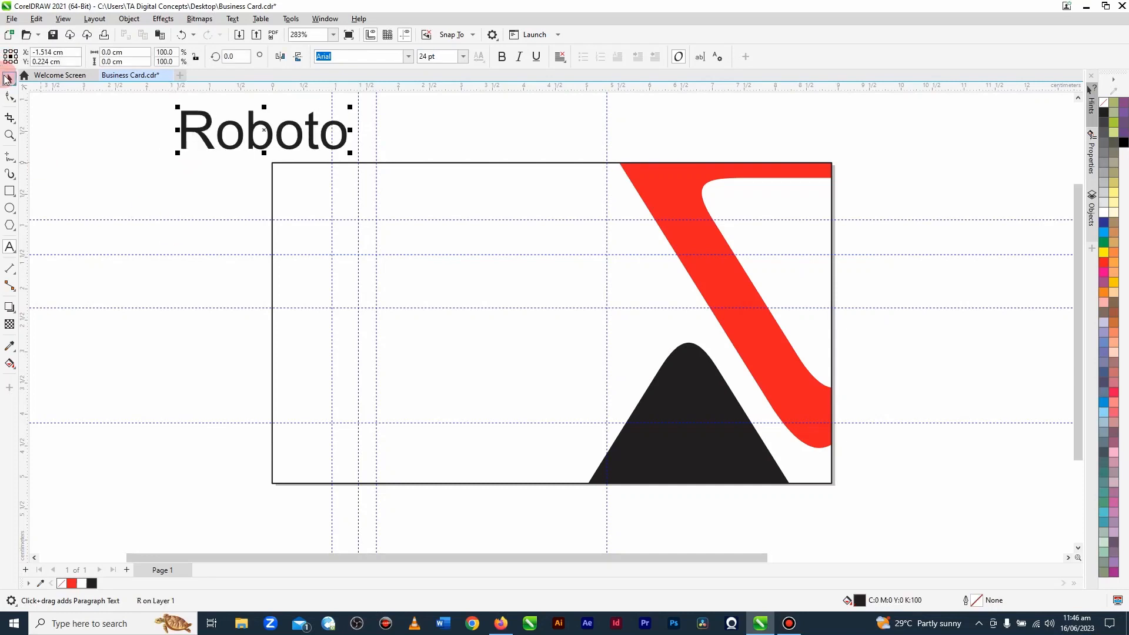
pyautogui.click(9, 78)
pyautogui.click(227, 188)
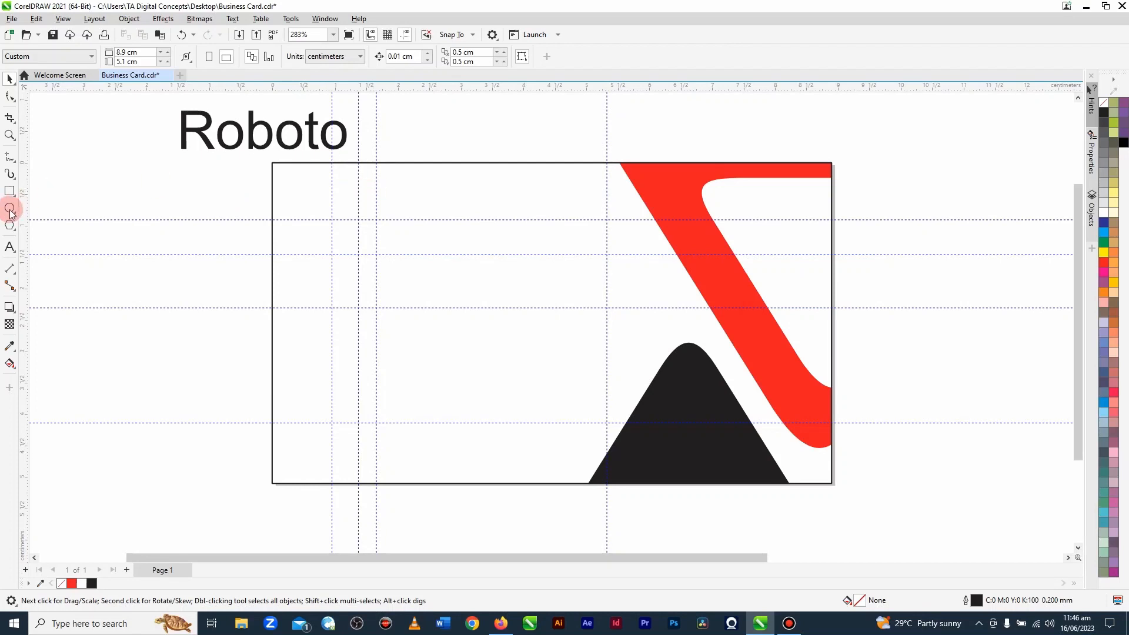
# Step: Add a two-line 24 pt Arial text inside the card with the cardholder's full name above "Graphic Designer"
pyautogui.click(9, 245)
pyautogui.click(396, 241)
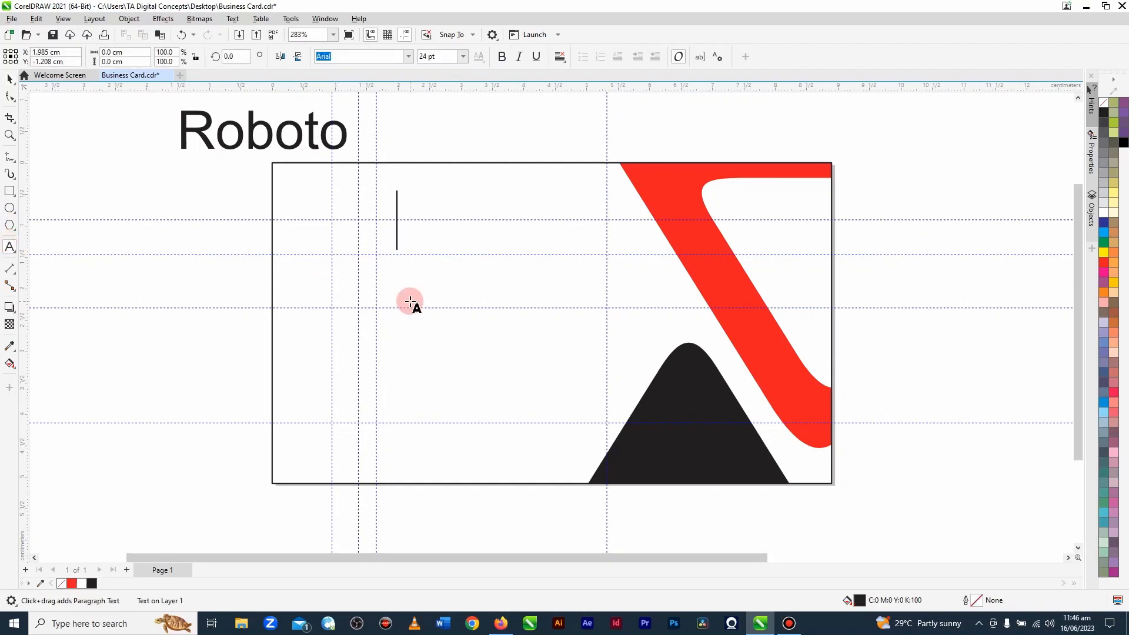
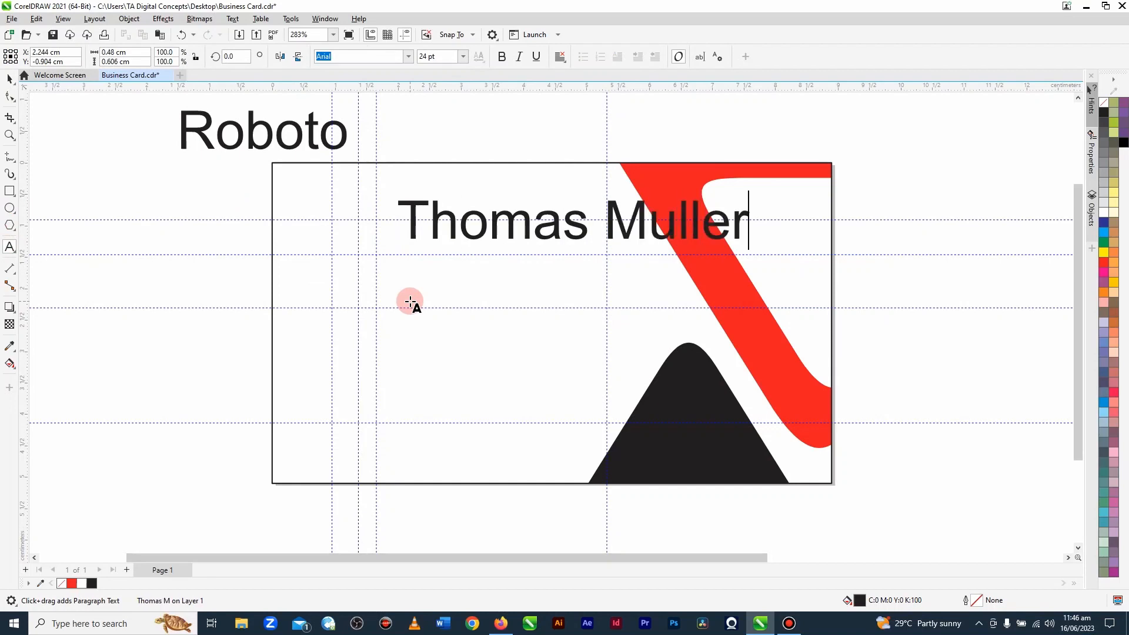
pyautogui.press('Return')
pyautogui.write('Graphi')
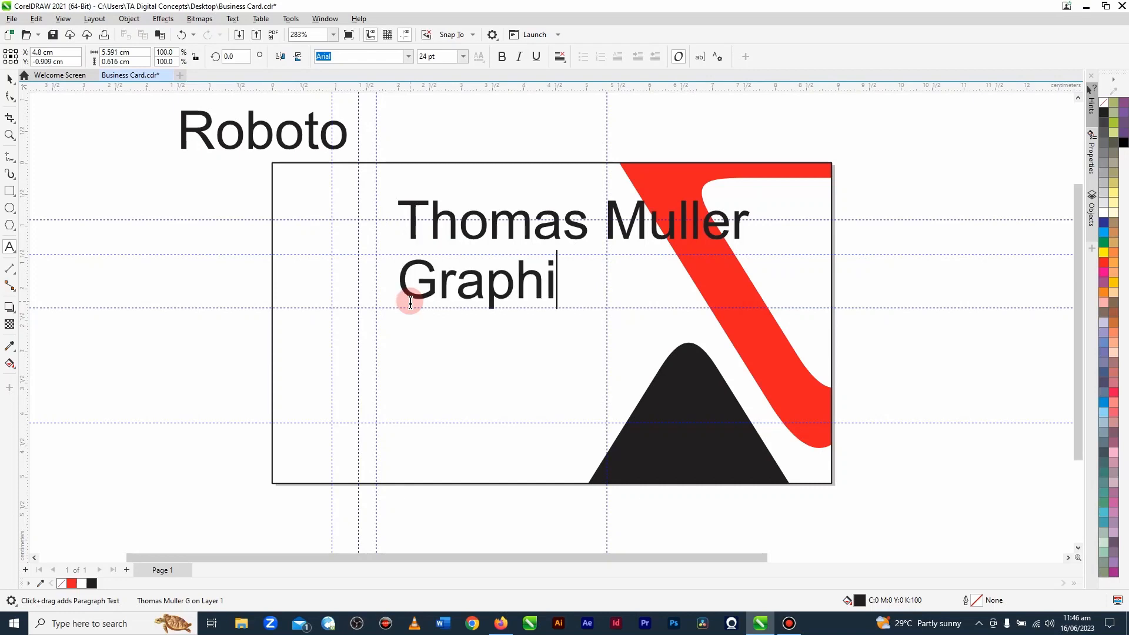
pyautogui.write('c Designer')
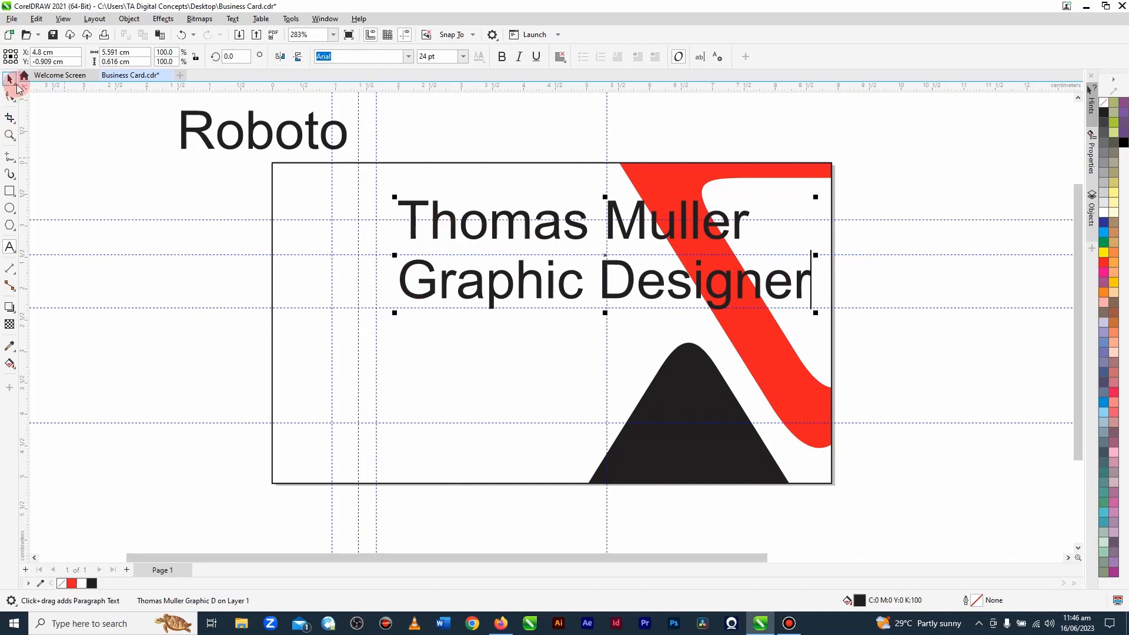
pyautogui.click(9, 78)
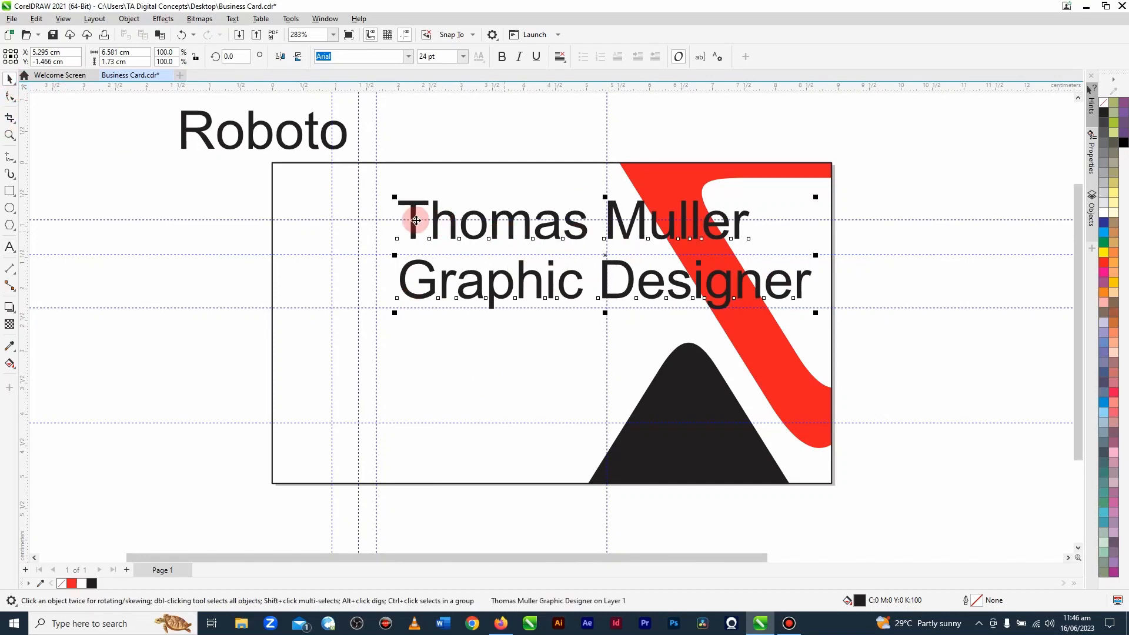
# Step: Search the font list for Roboto with the name and title text selected, leaving its font as Arial
pyautogui.click(408, 56)
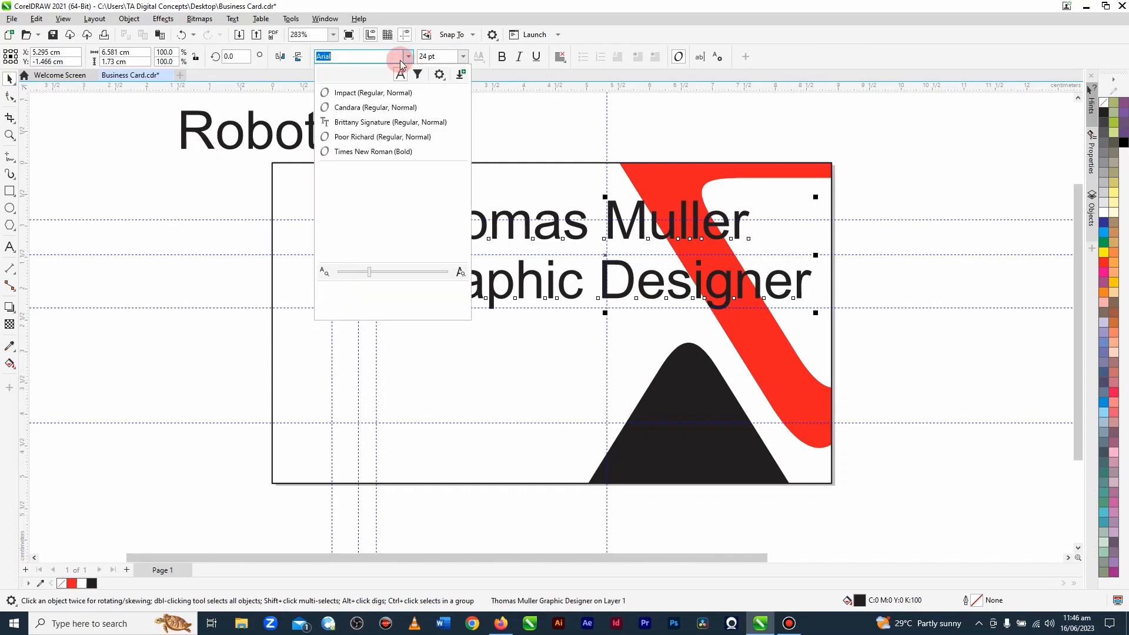
pyautogui.click(358, 57)
pyautogui.doubleClick(358, 56)
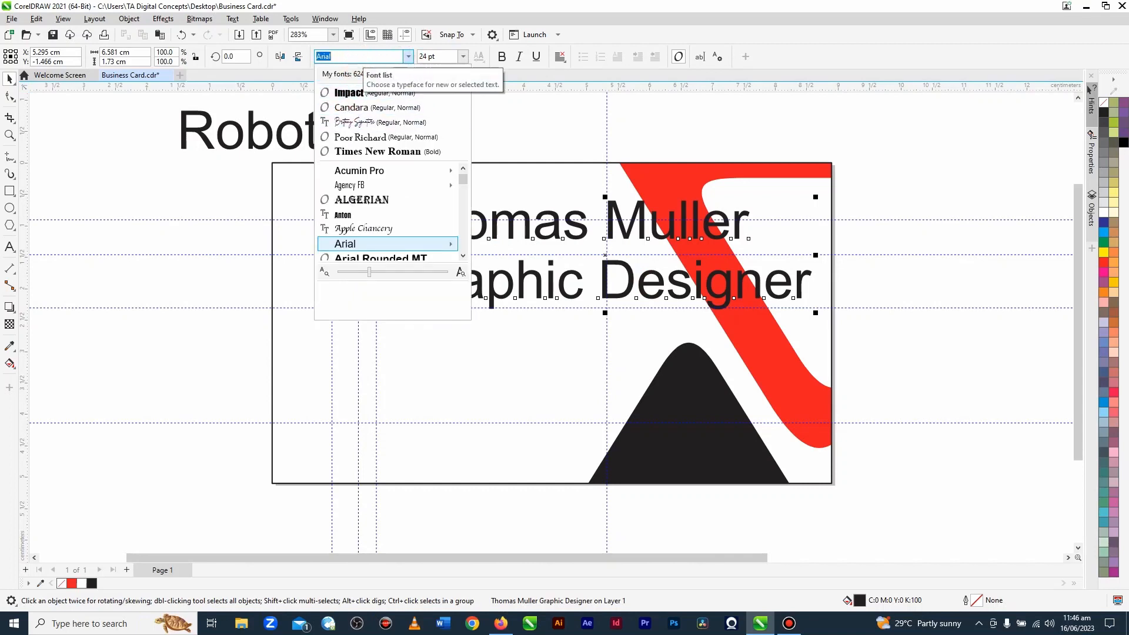
pyautogui.write('robo')
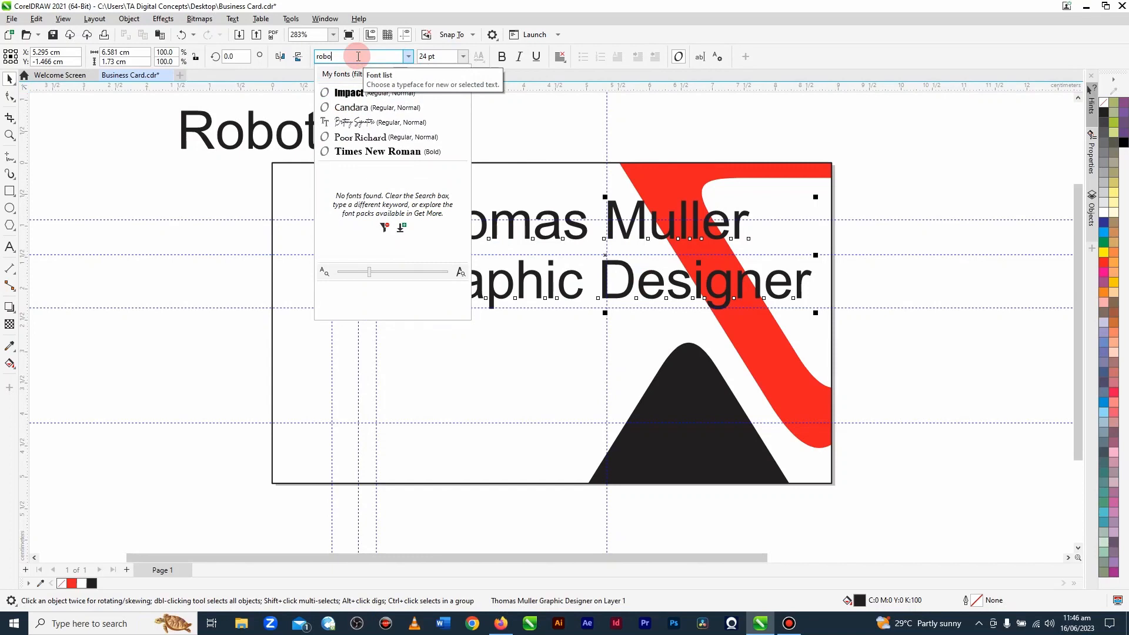
pyautogui.write('to')
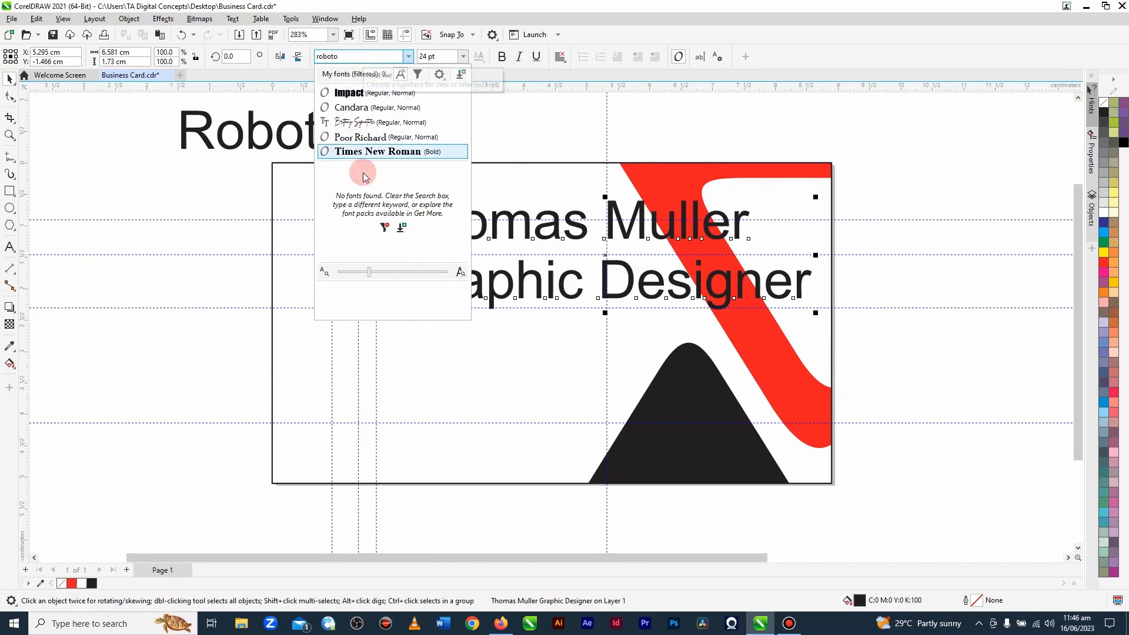
pyautogui.click(381, 127)
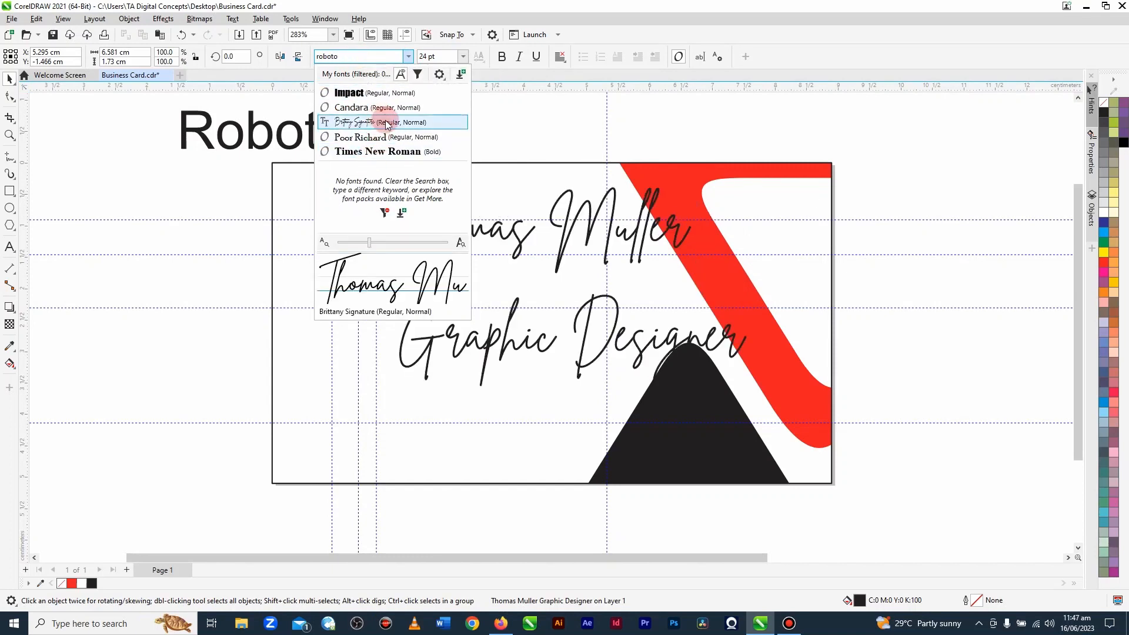
pyautogui.click(186, 184)
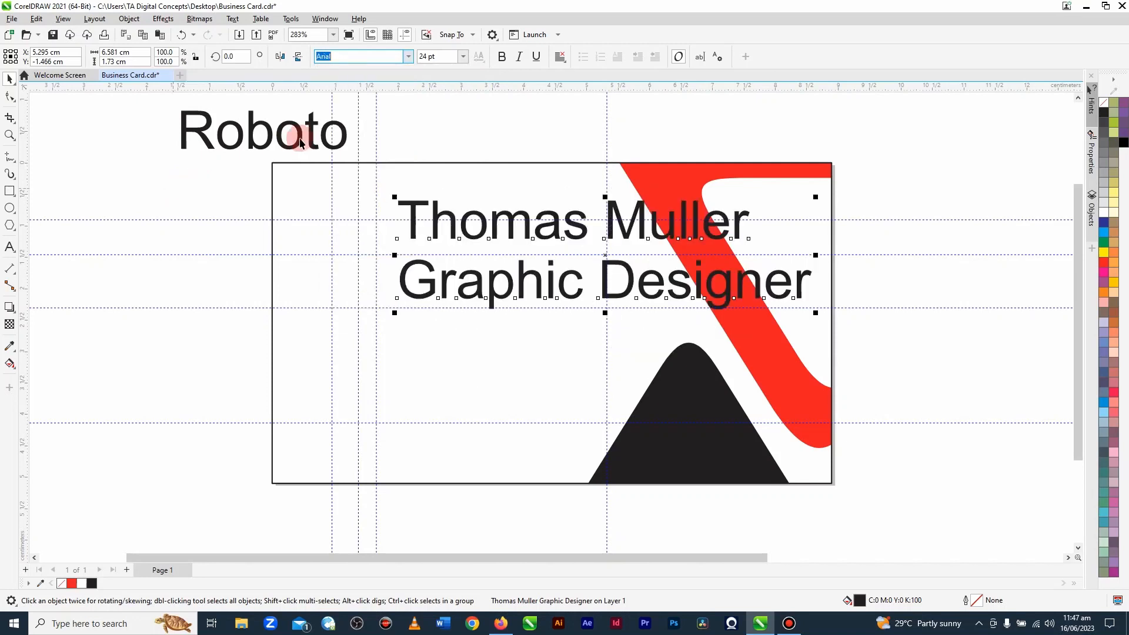
pyautogui.click(158, 183)
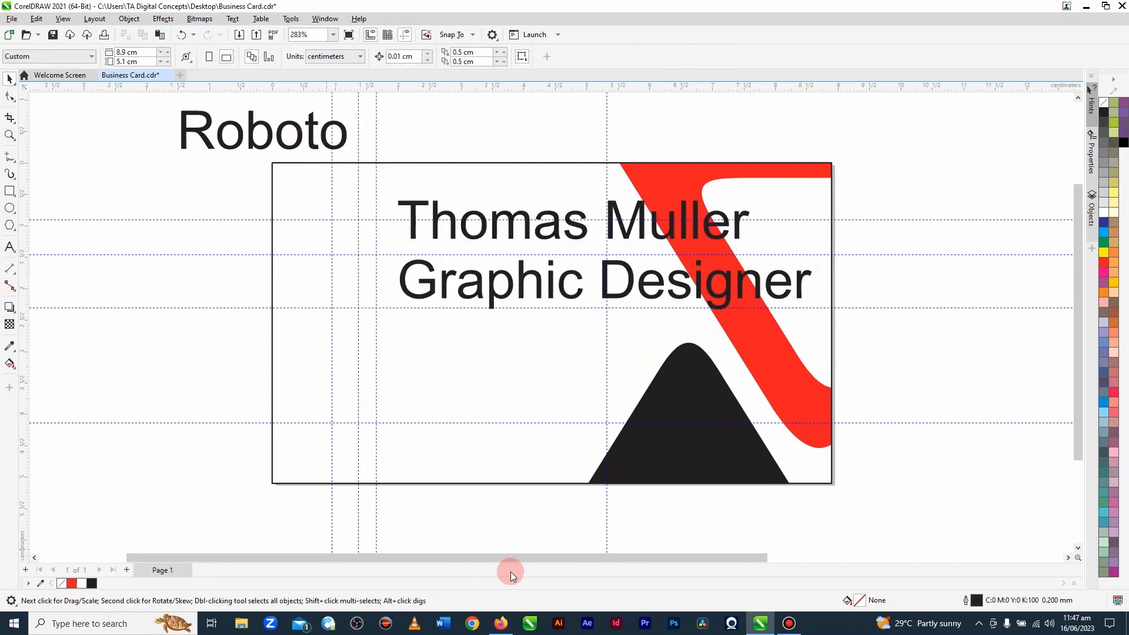
# Step: Switch to Firefox and search the web for "roboto font family" in a new tab
pyautogui.click(503, 626)
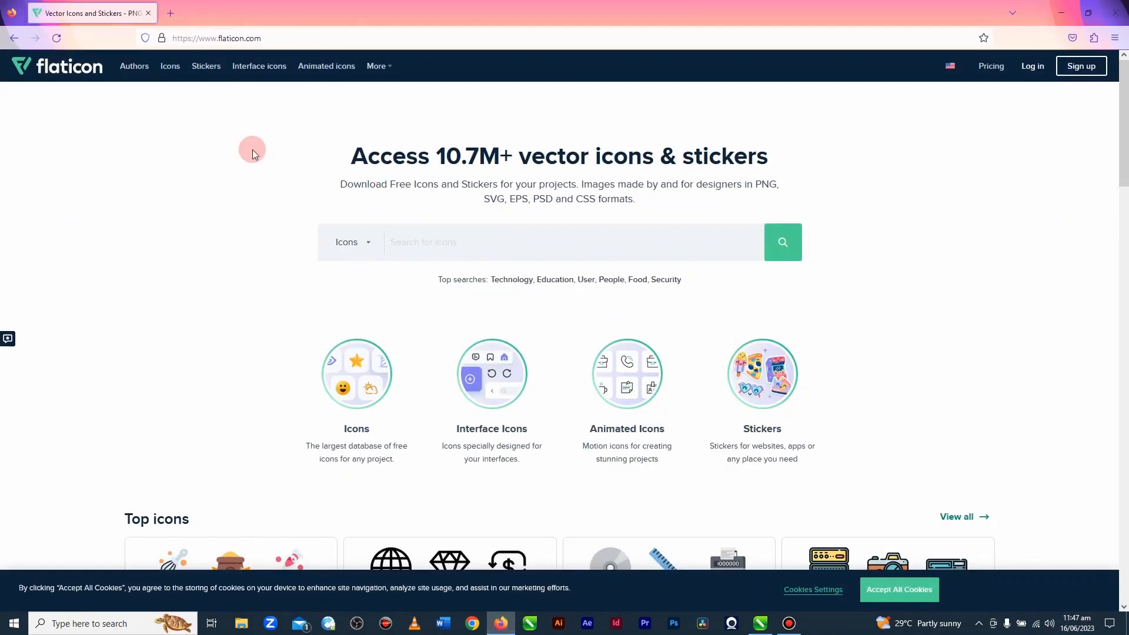
pyautogui.click(171, 13)
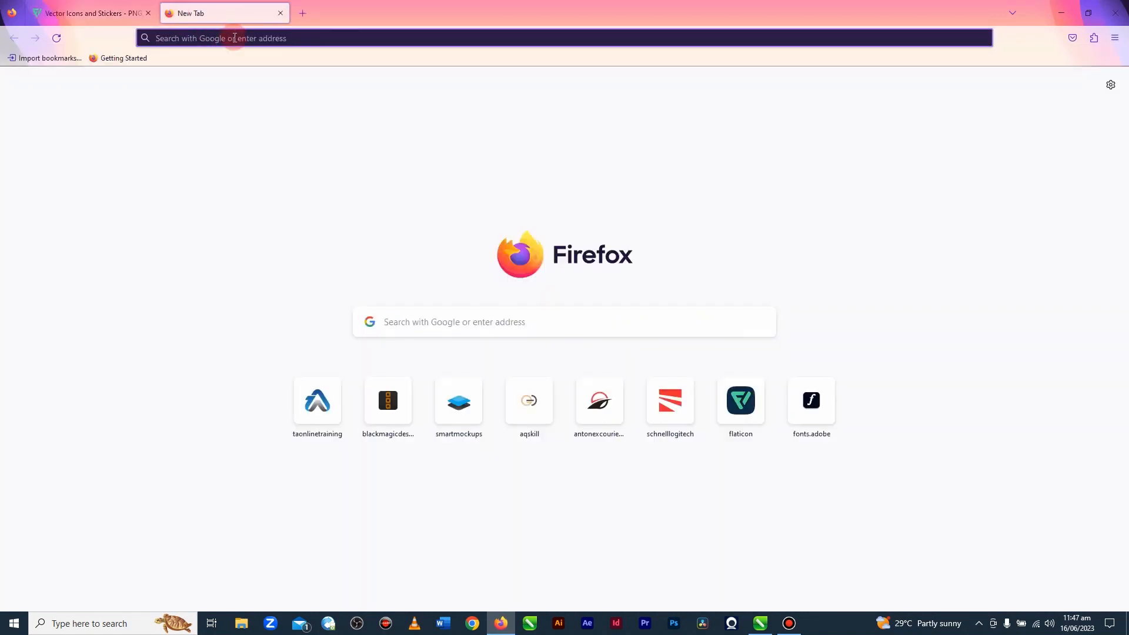
pyautogui.click(235, 37)
pyautogui.write('robo')
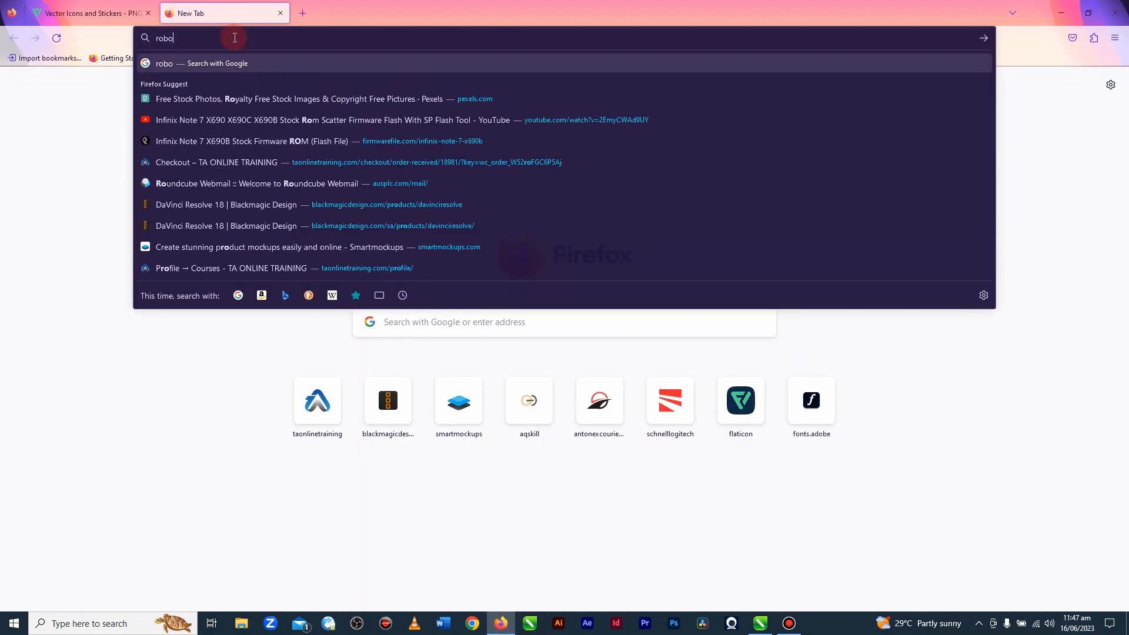
pyautogui.write('to fon')
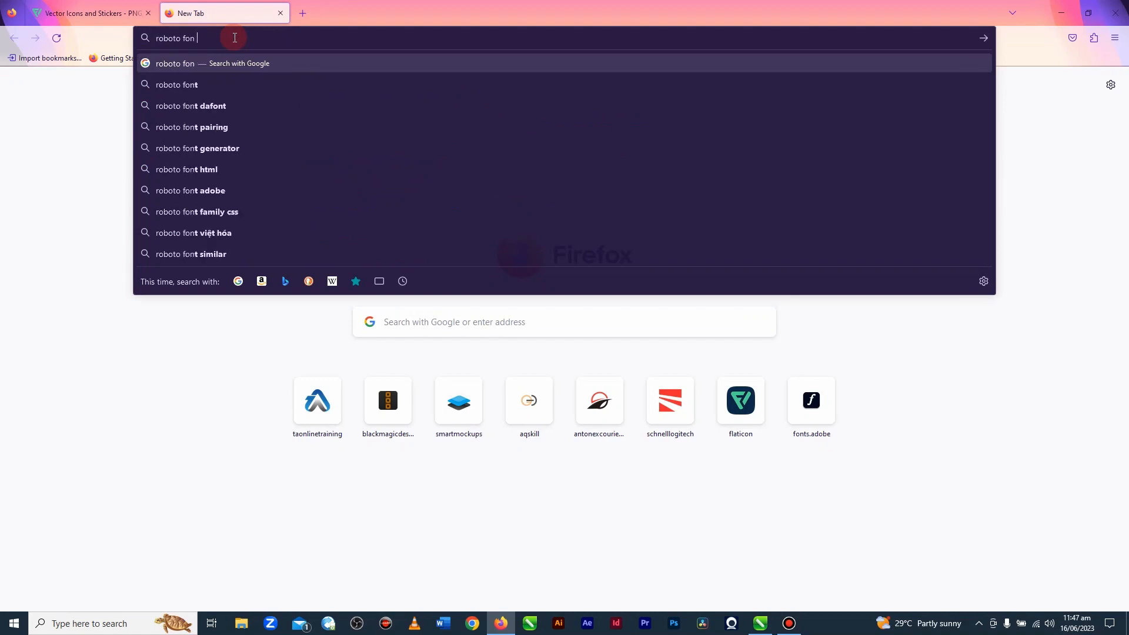
pyautogui.write('t family')
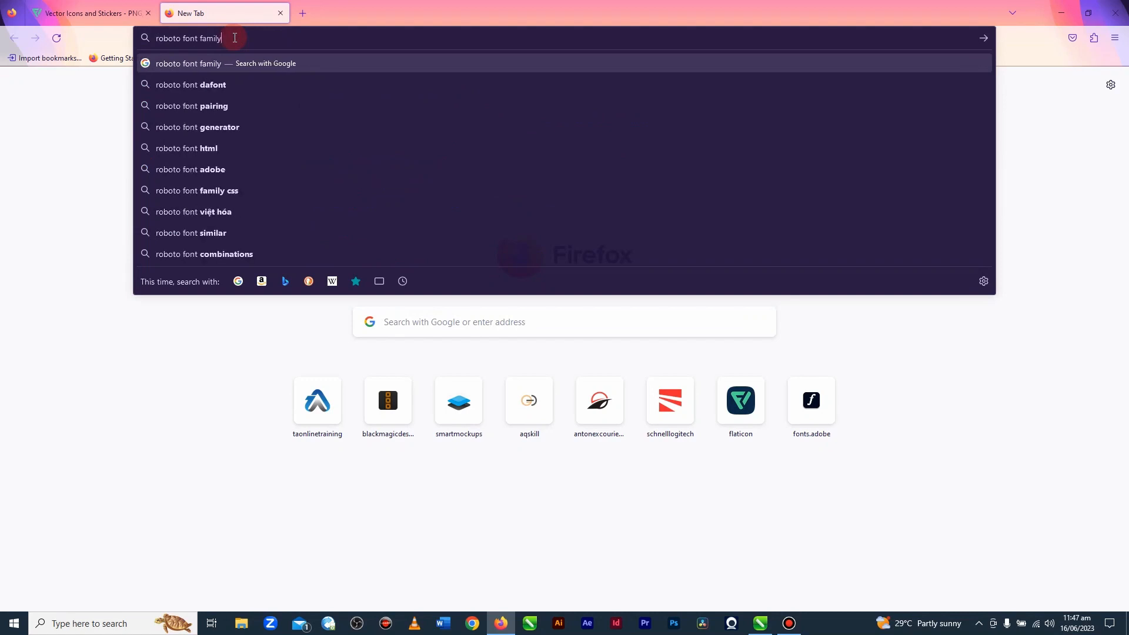
pyautogui.press('Return')
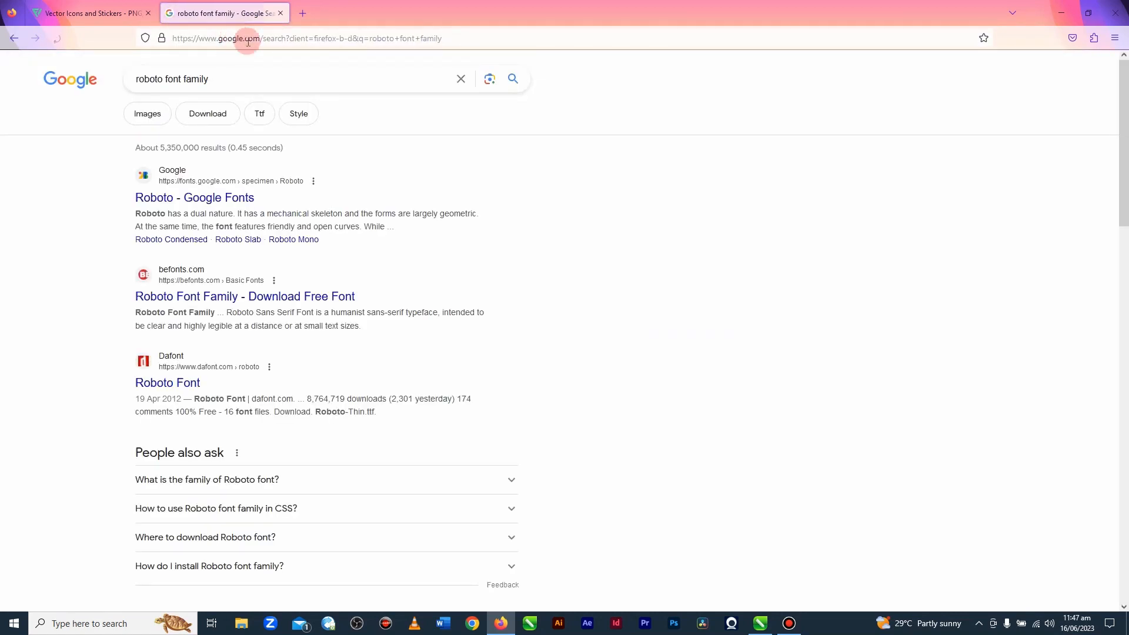
# Step: Download the Roboto family from Google Fonts and extract the archive into a Roboto folder in Downloads
pyautogui.click(210, 199)
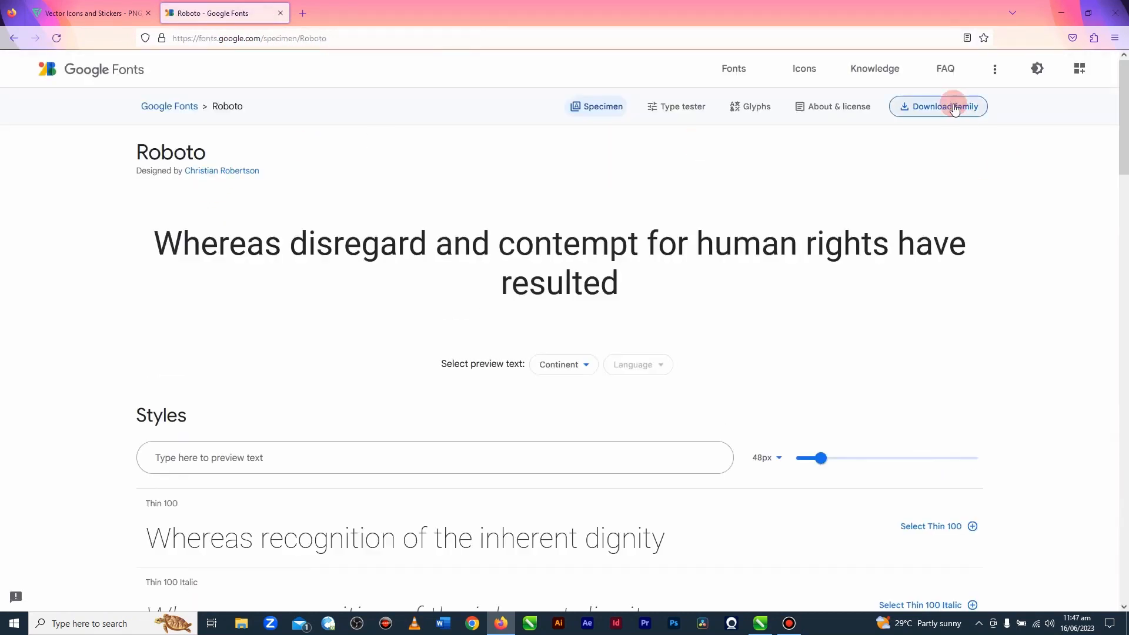
pyautogui.click(953, 108)
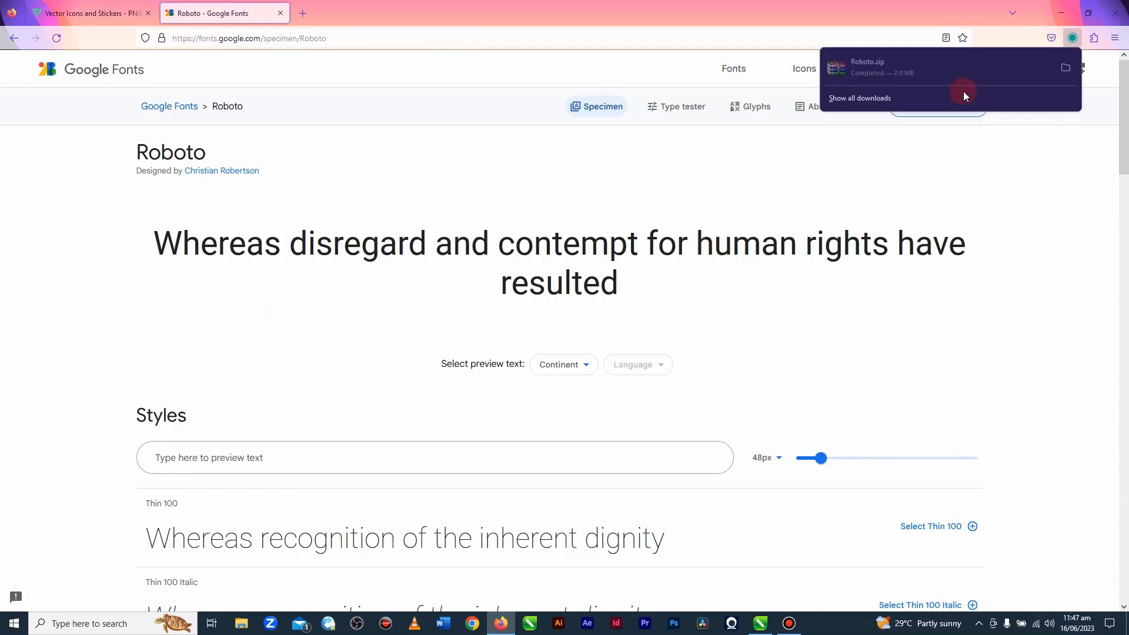
pyautogui.click(1064, 67)
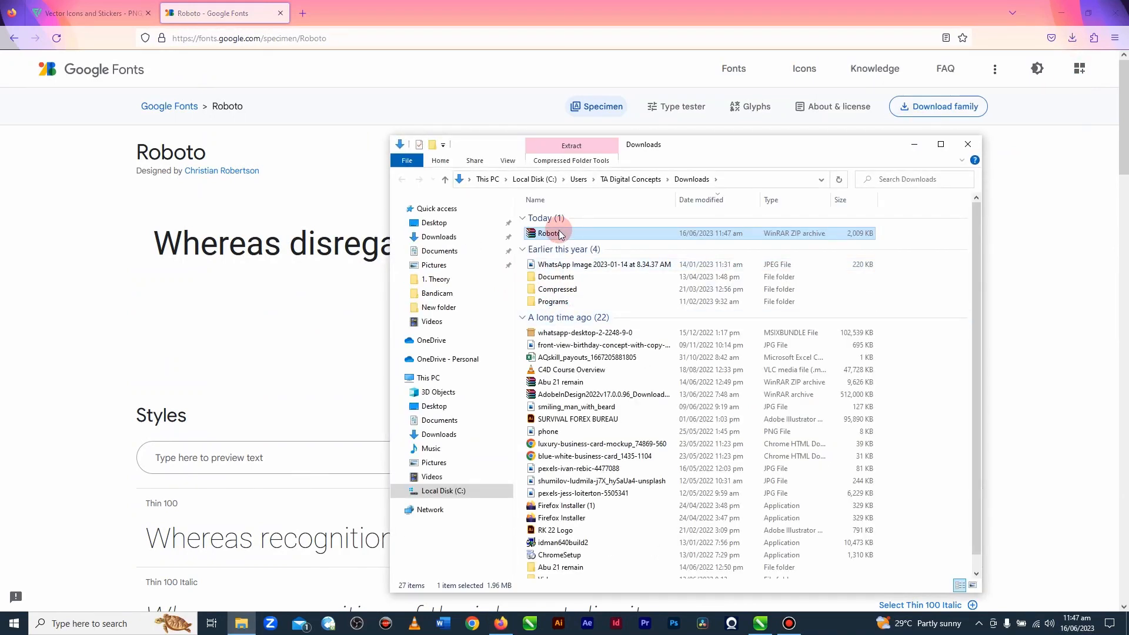
pyautogui.rightClick(557, 231)
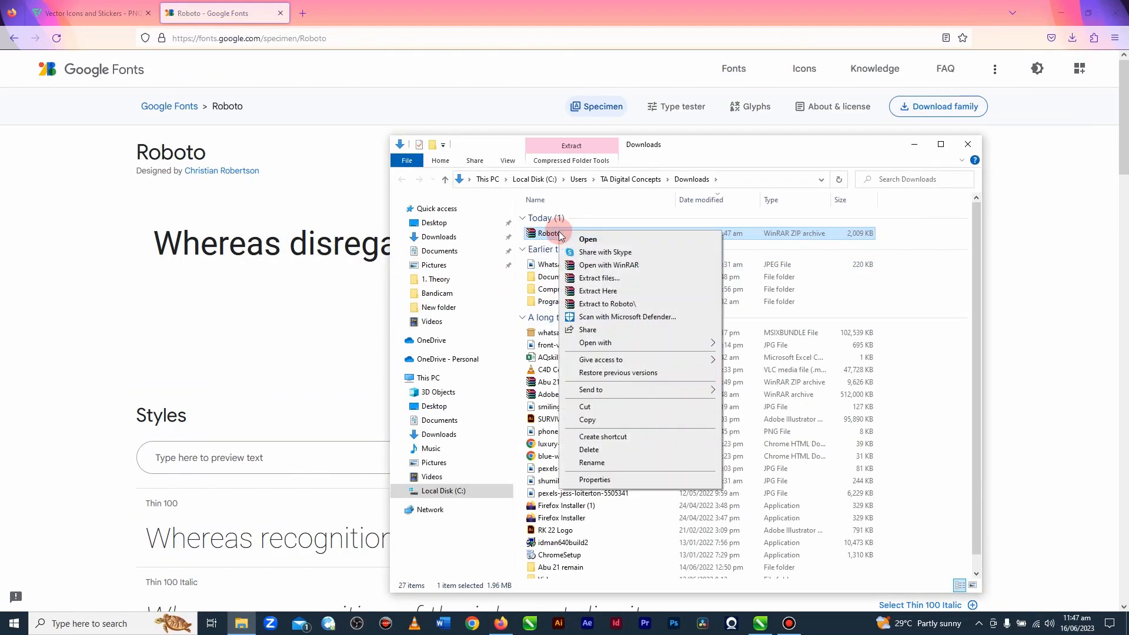
pyautogui.click(609, 303)
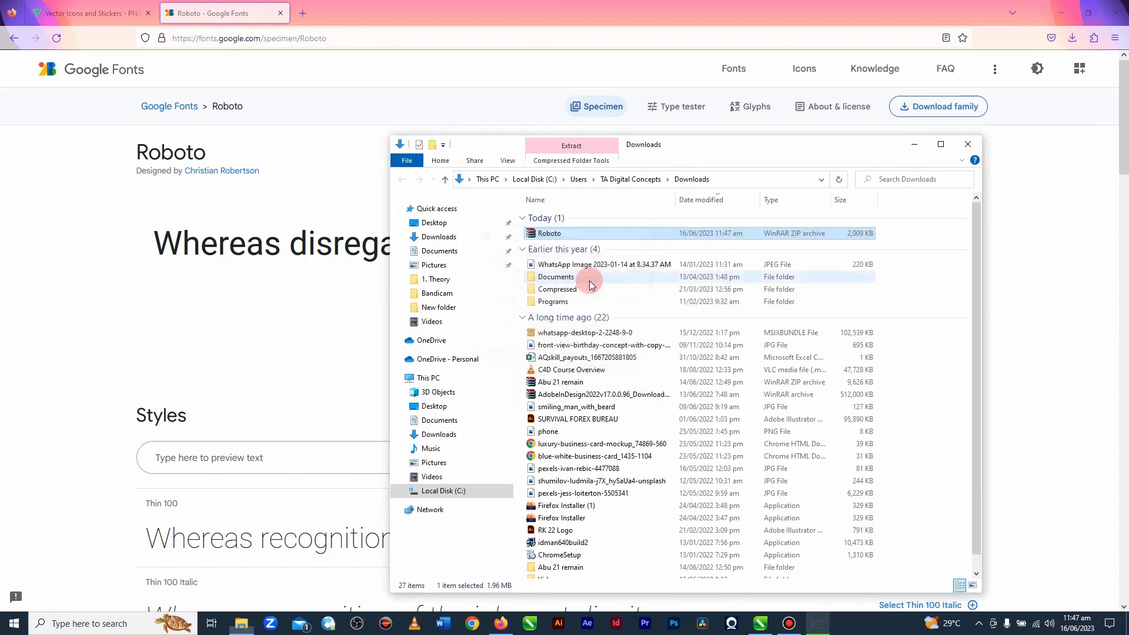
# Step: Install all the Roboto TrueType files from the extracted folder for all users and close the folder window
pyautogui.doubleClick(548, 247)
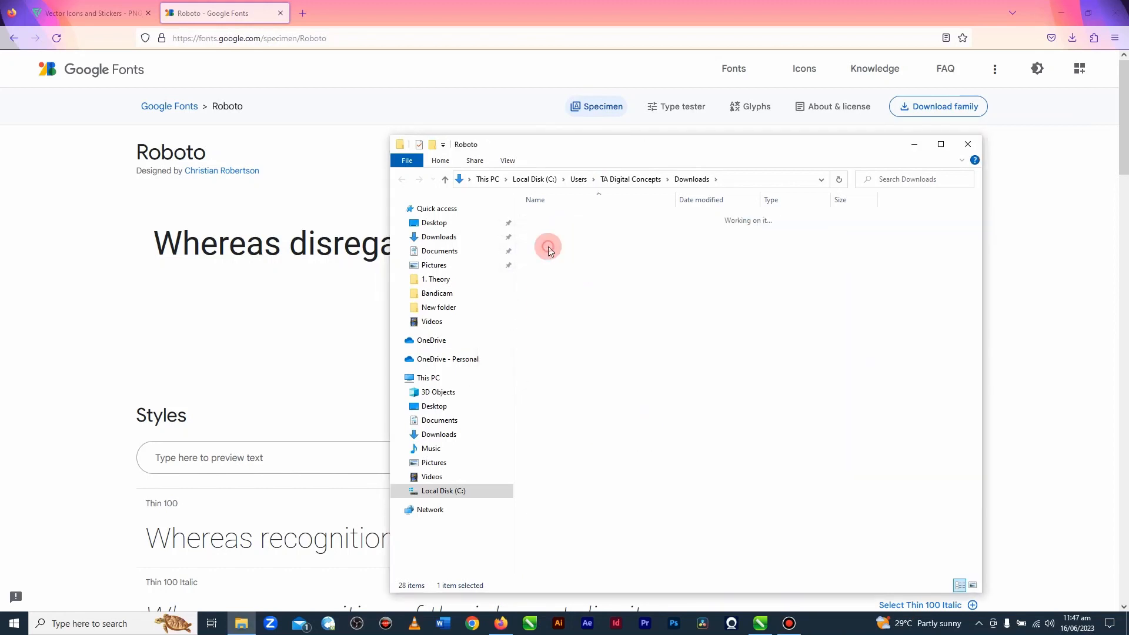
pyautogui.moveTo(518, 226); pyautogui.dragTo(579, 383)
pyautogui.rightClick(552, 301)
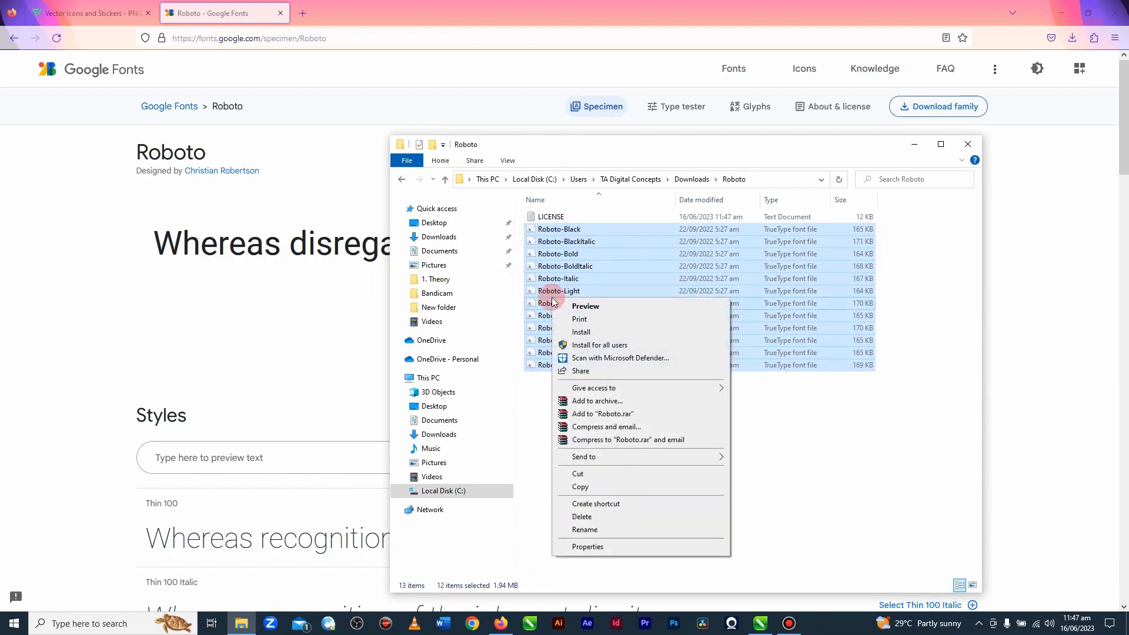
pyautogui.click(591, 346)
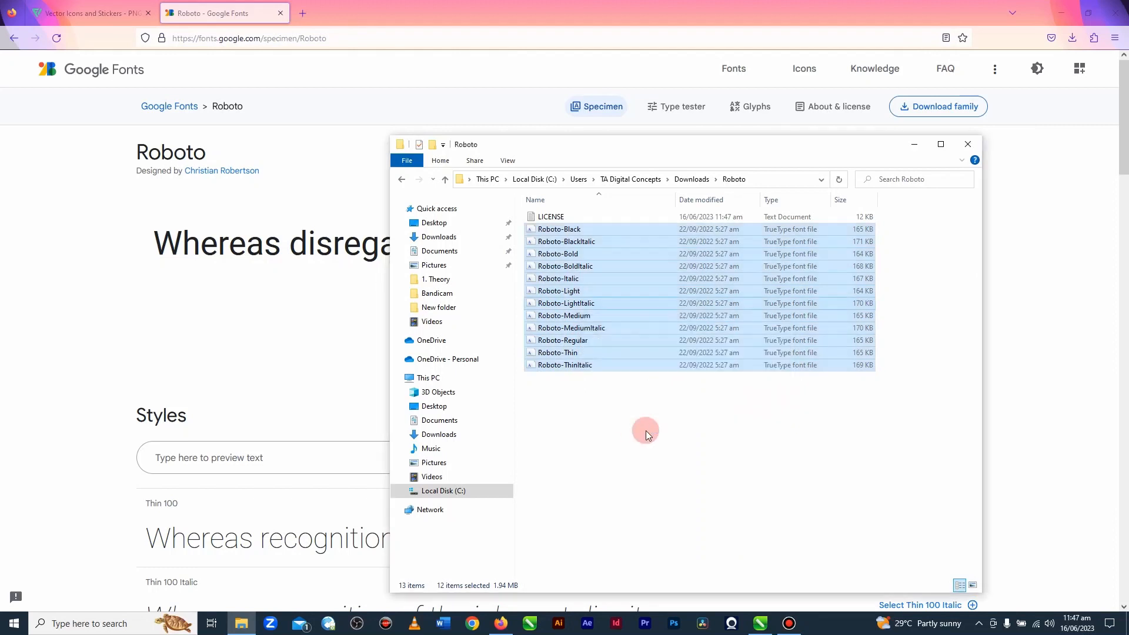
pyautogui.click(967, 144)
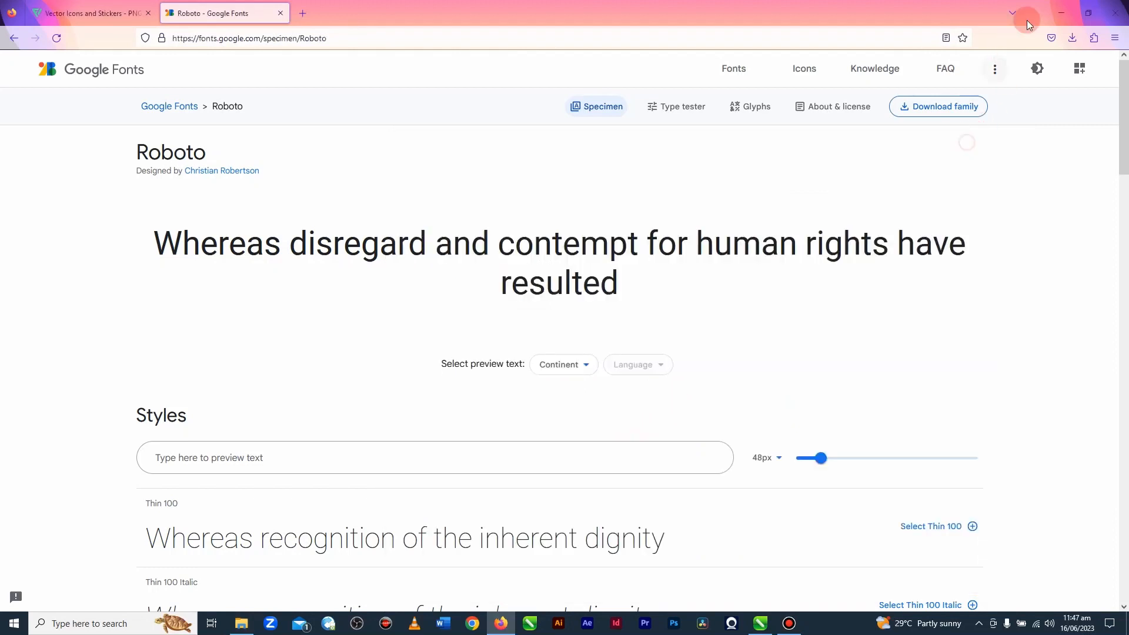
# Step: Return to CorelDRAW and set the name and title text to Roboto Regular
pyautogui.click(1067, 9)
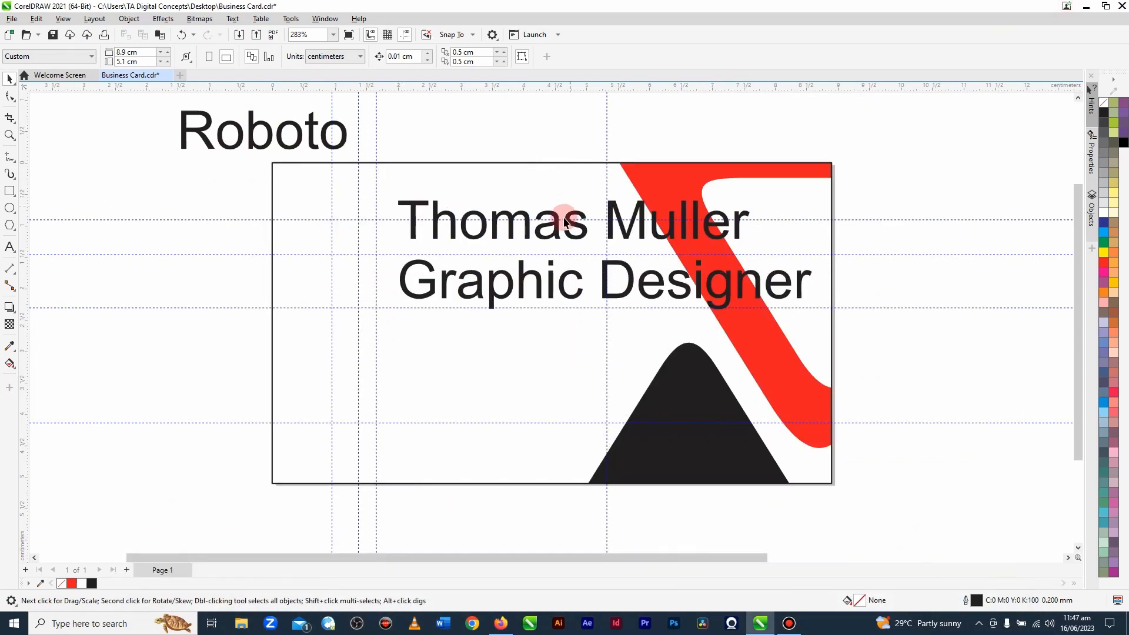
pyautogui.click(556, 240)
pyautogui.click(354, 57)
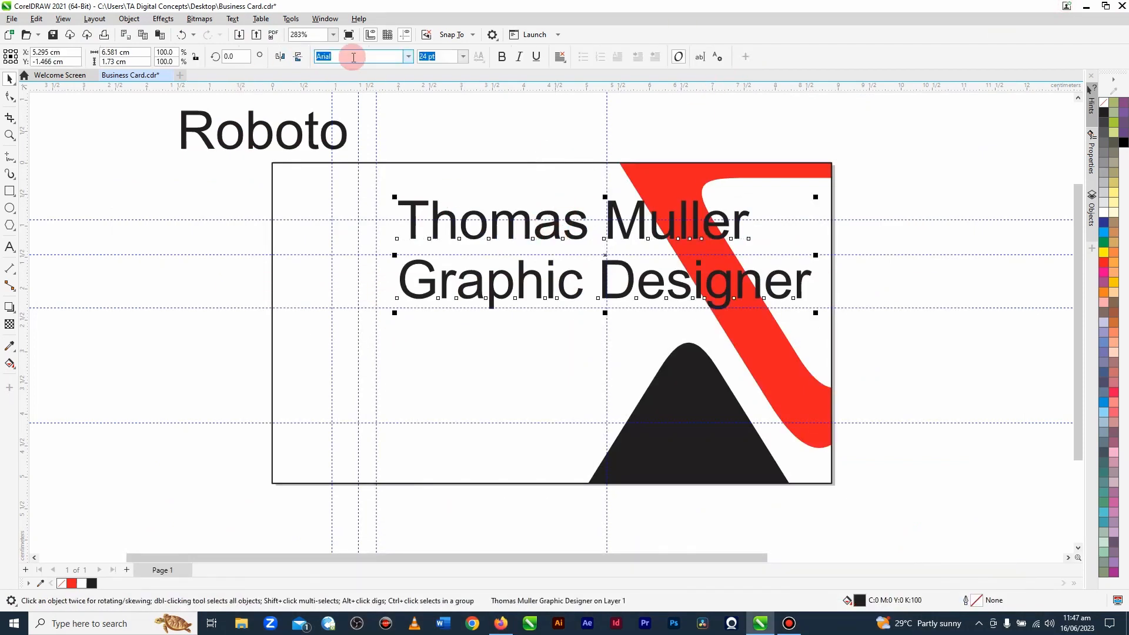
pyautogui.write('r')
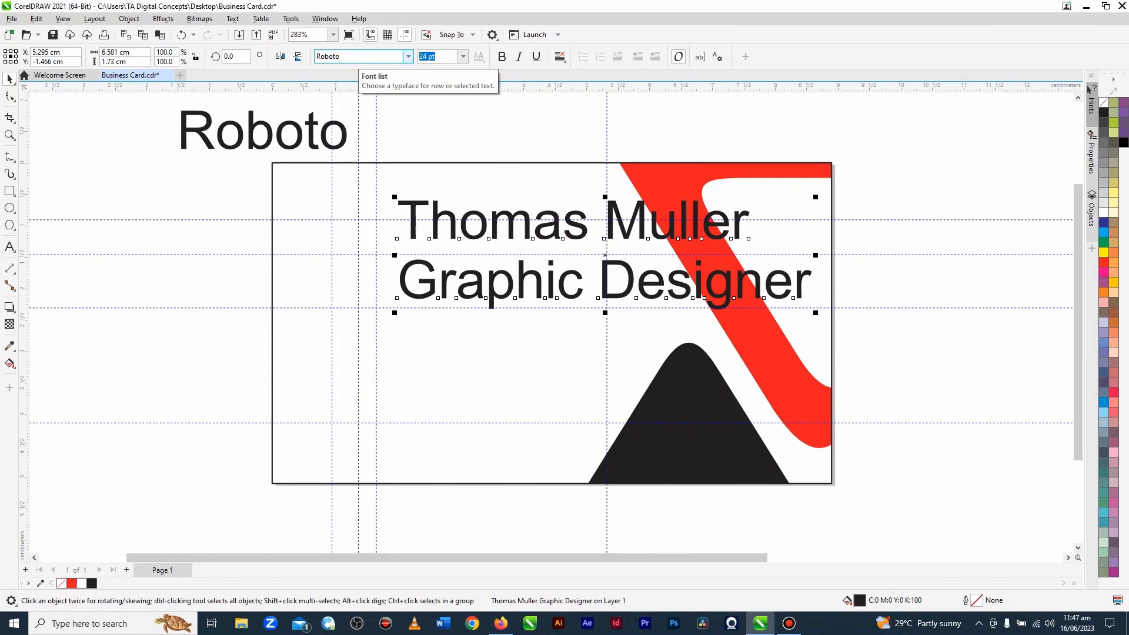
pyautogui.click(408, 57)
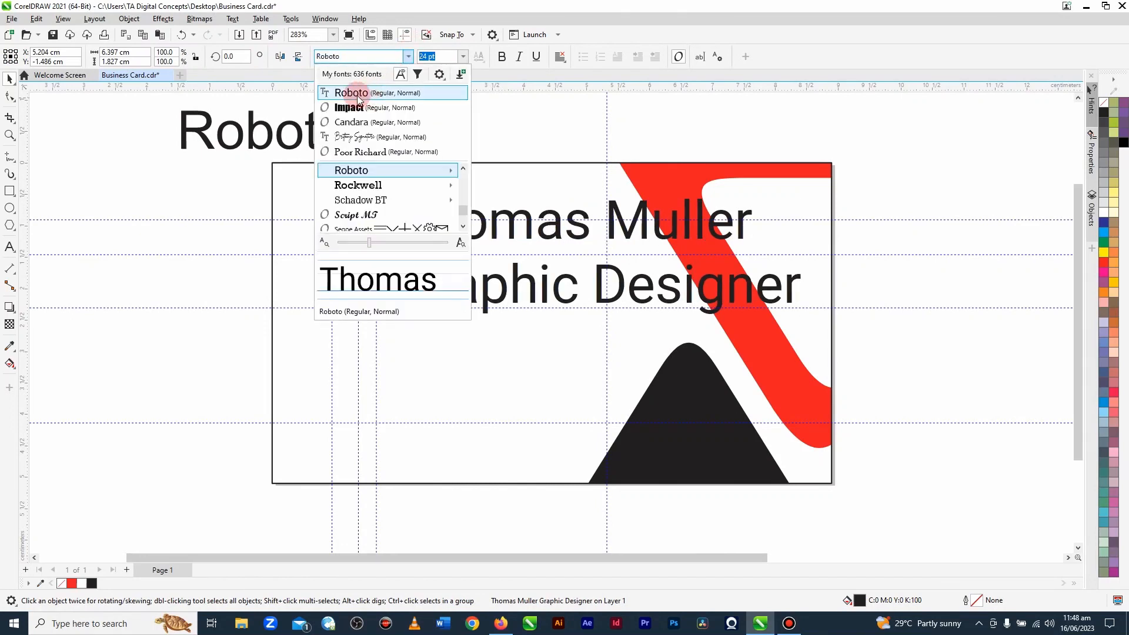
pyautogui.moveTo(376, 171)
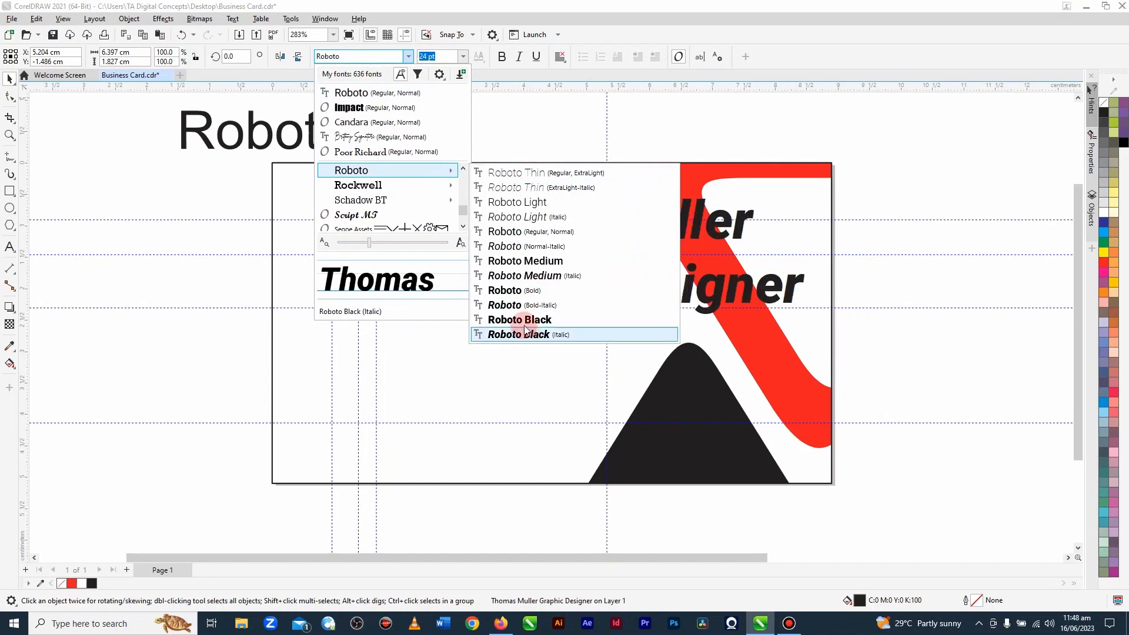
pyautogui.click(518, 232)
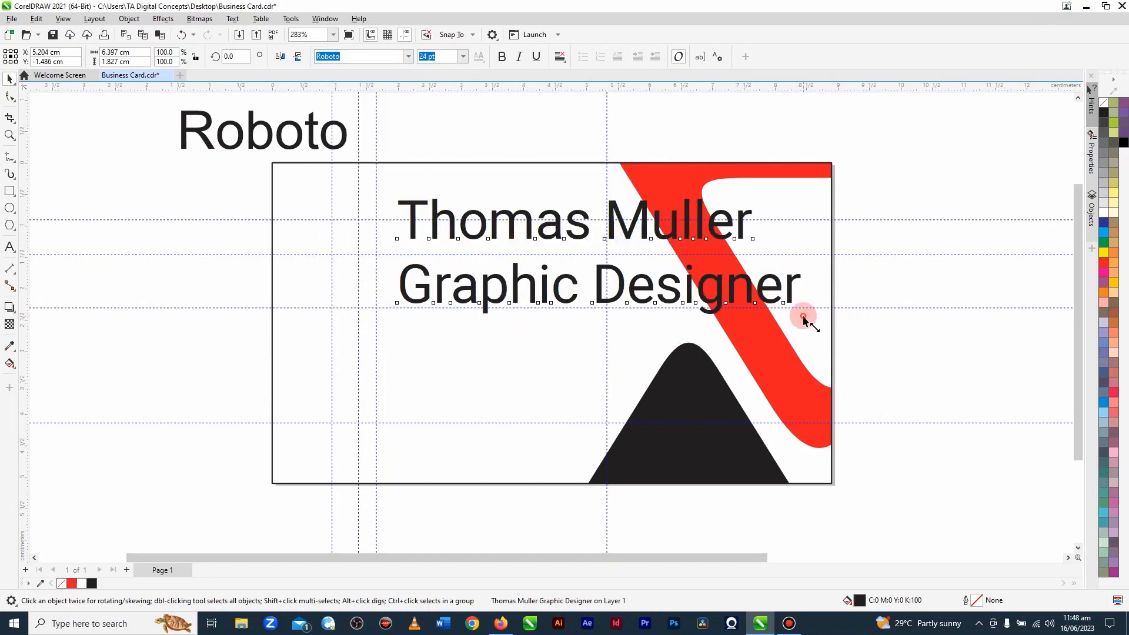
# Step: Scale the name and title text down proportionally to about 5.2 × 1.5 cm
pyautogui.moveTo(803, 318); pyautogui.dragTo(725, 310)
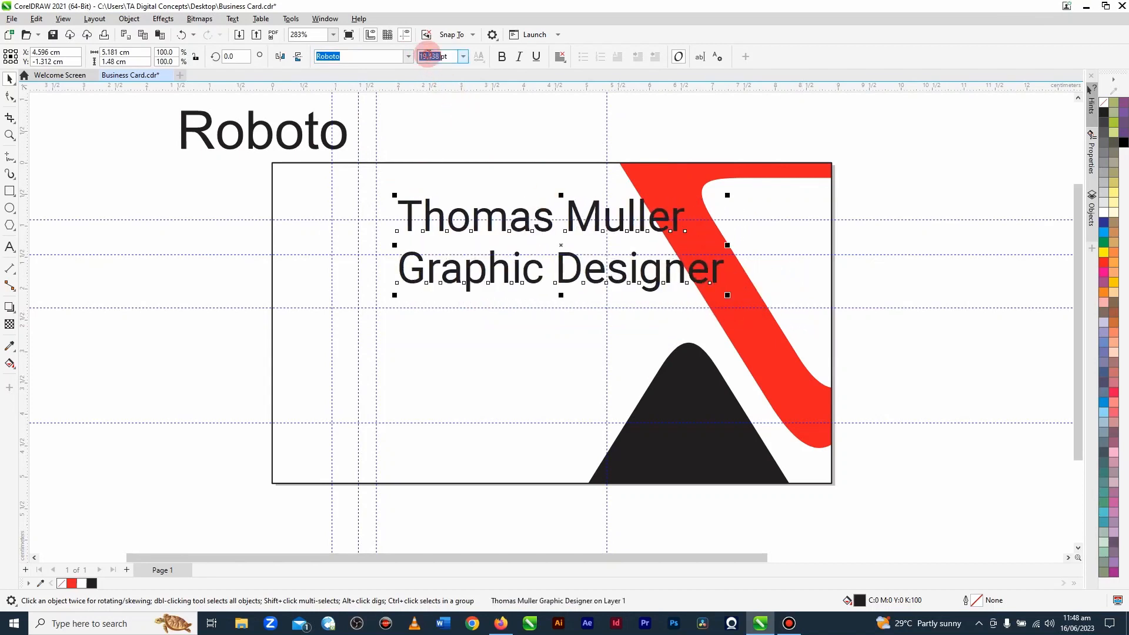
# Step: Set the name and title text to 12 pt and move it onto the upper guideline intersection
pyautogui.write('12')
pyautogui.press('Return')
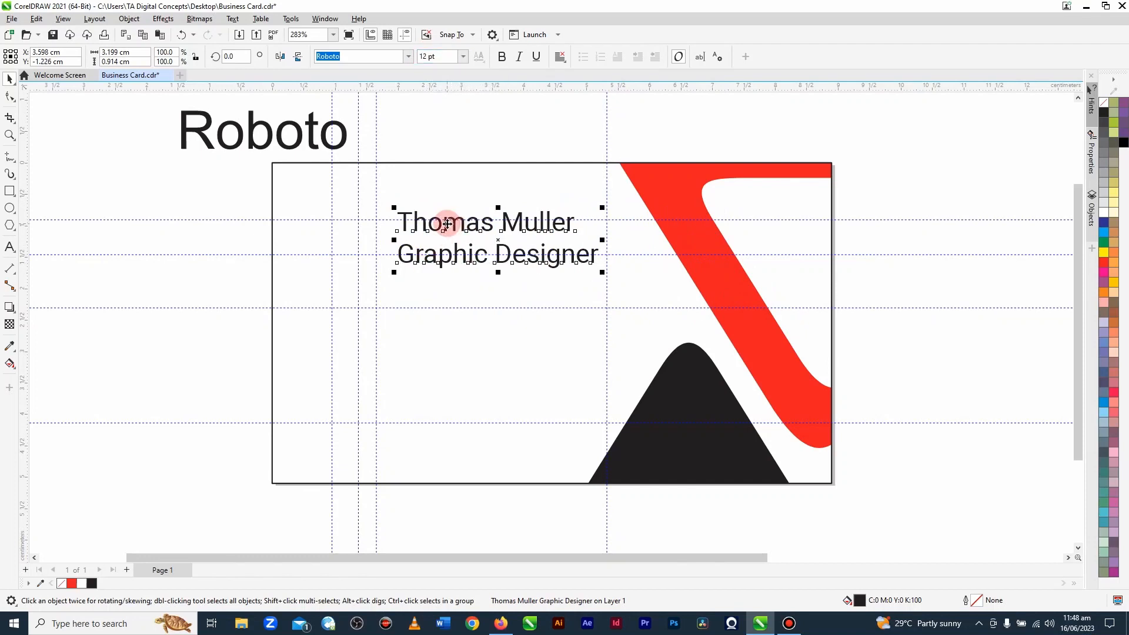
pyautogui.moveTo(448, 224); pyautogui.dragTo(427, 231)
pyautogui.scroll(4, 459, 228)
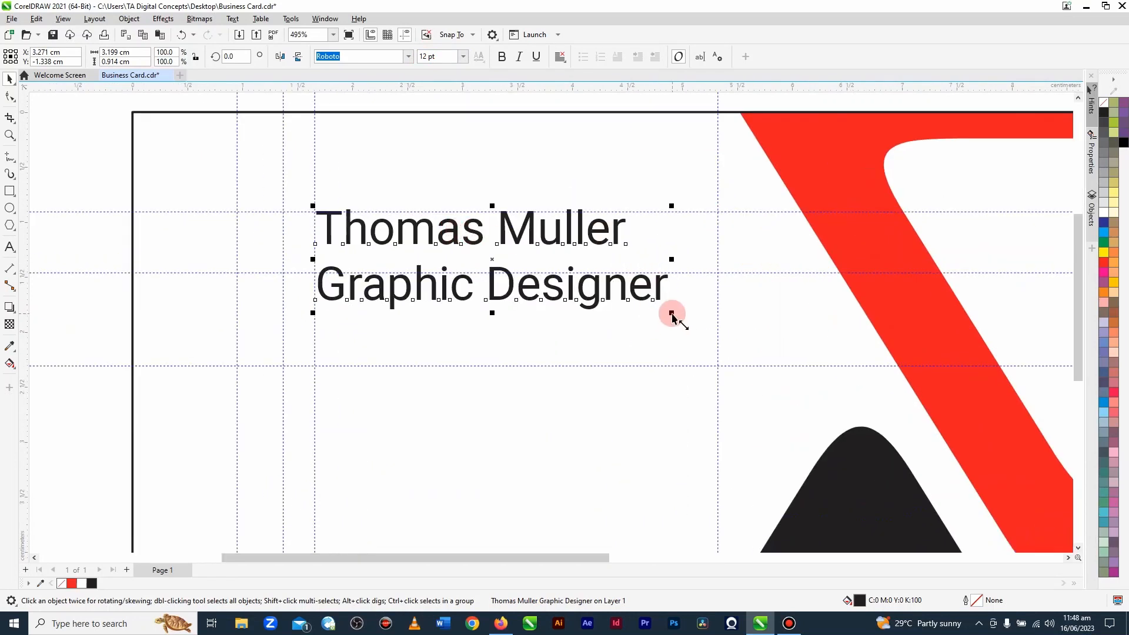
# Step: Set the "Graphic Designer" line to 6 pt within the name and title text
pyautogui.doubleClick(654, 285)
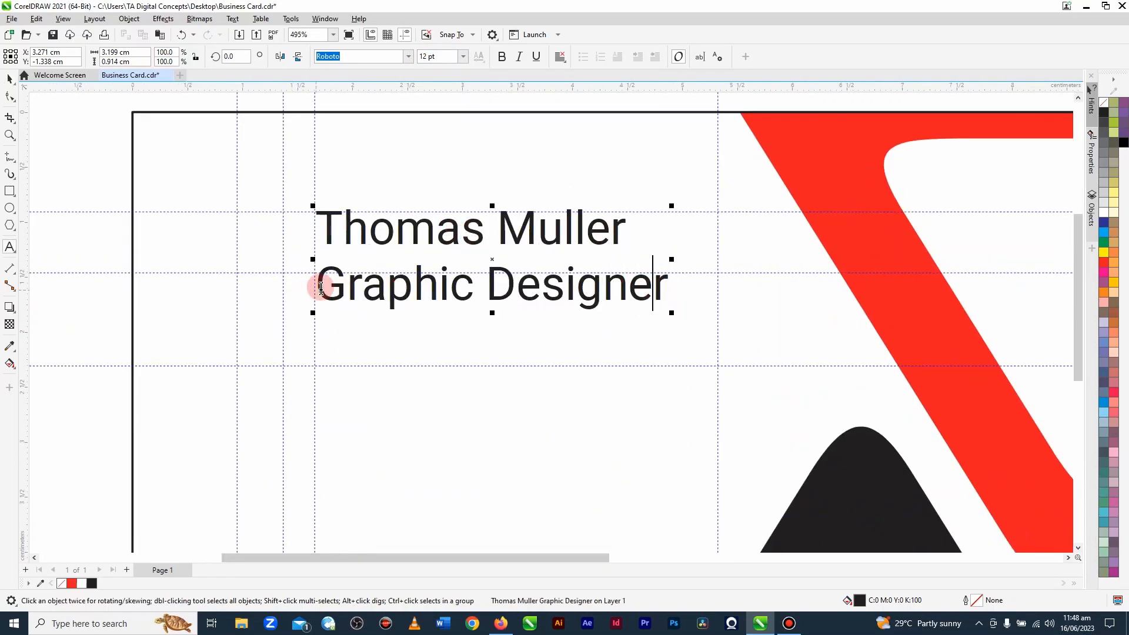
pyautogui.moveTo(317, 286); pyautogui.dragTo(680, 282)
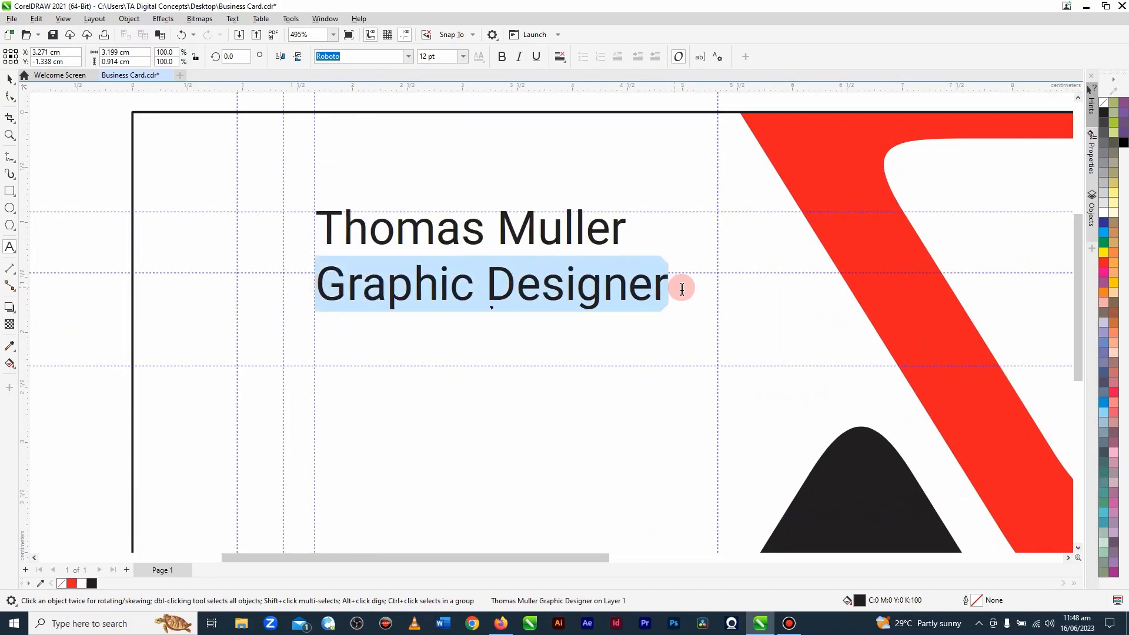
pyautogui.doubleClick(425, 56)
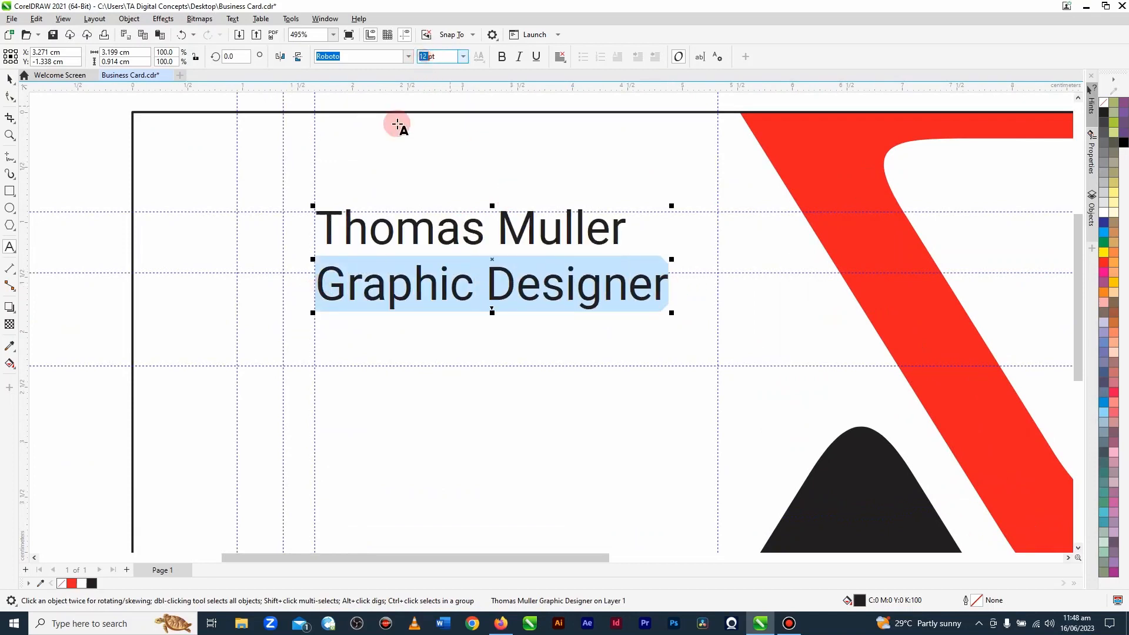
pyautogui.write('6')
pyautogui.press('Return')
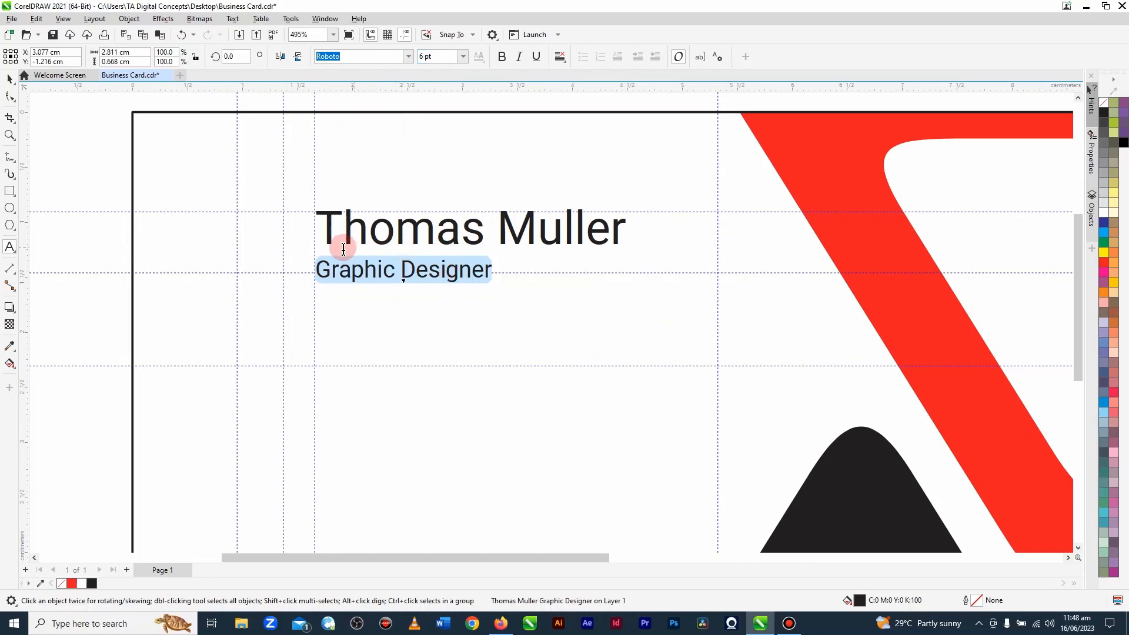
# Step: Set the name line above the title to 11 pt
pyautogui.click(324, 228)
pyautogui.moveTo(325, 228); pyautogui.dragTo(645, 242)
pyautogui.click(425, 57)
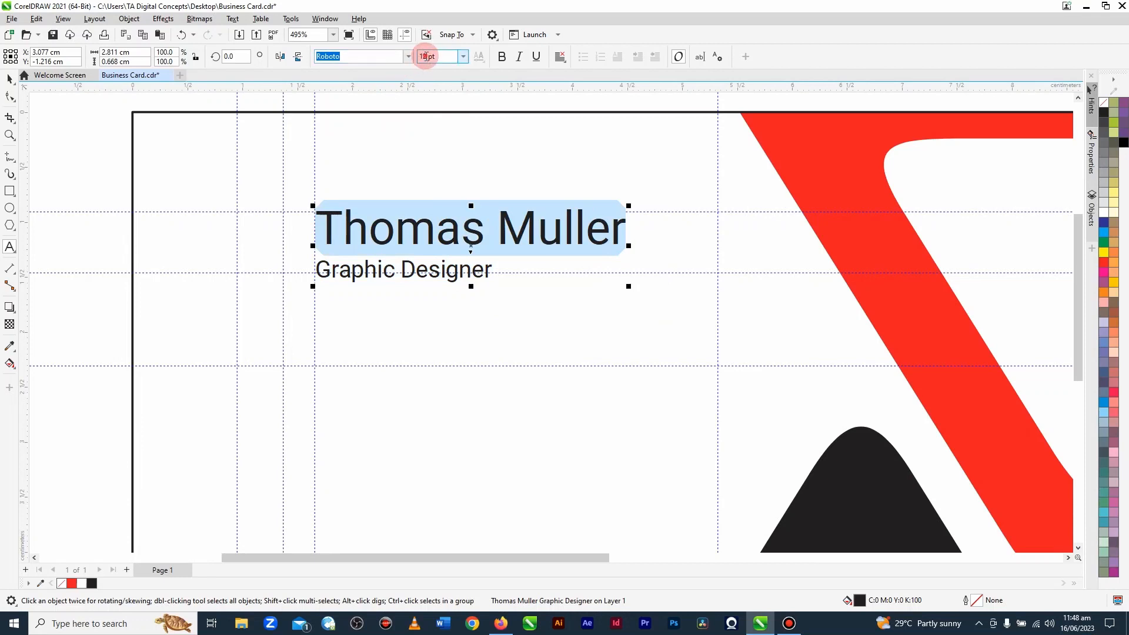
pyautogui.write('11')
pyautogui.press('Return')
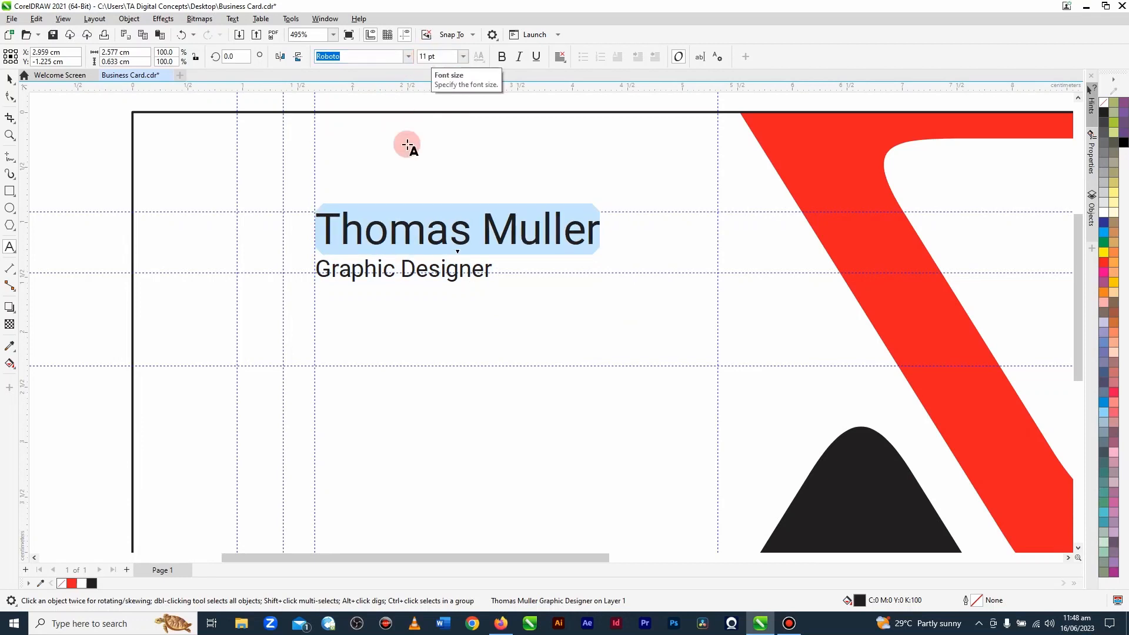
# Step: Scale the whole name and title text down proportionally to about 2.39 × 0.59 cm
pyautogui.click(10, 79)
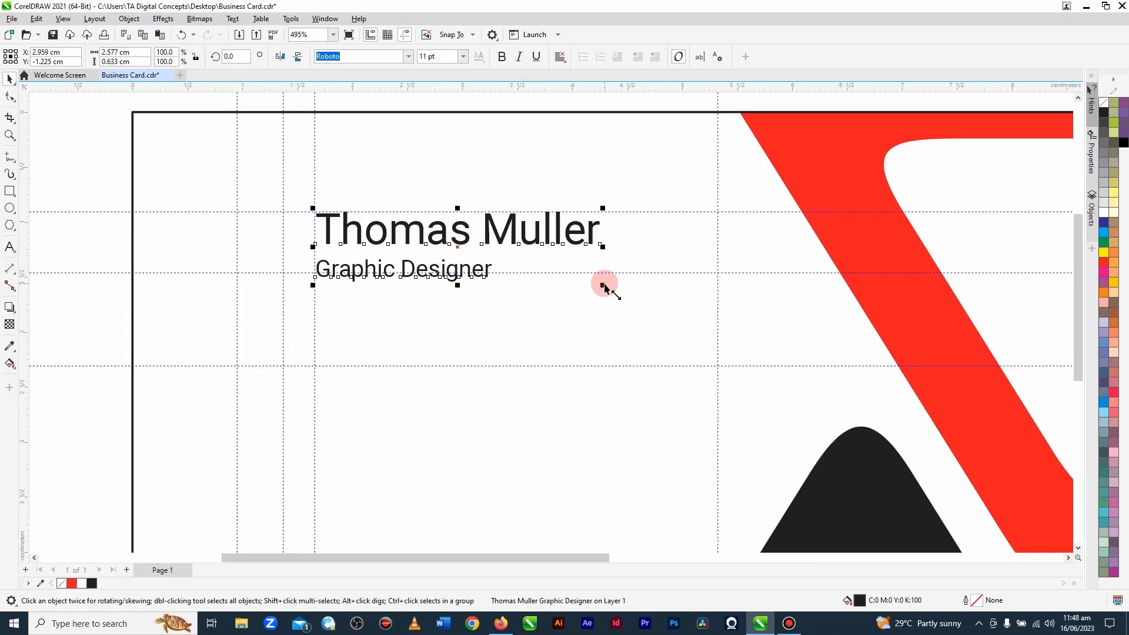
pyautogui.moveTo(603, 288); pyautogui.dragTo(583, 287)
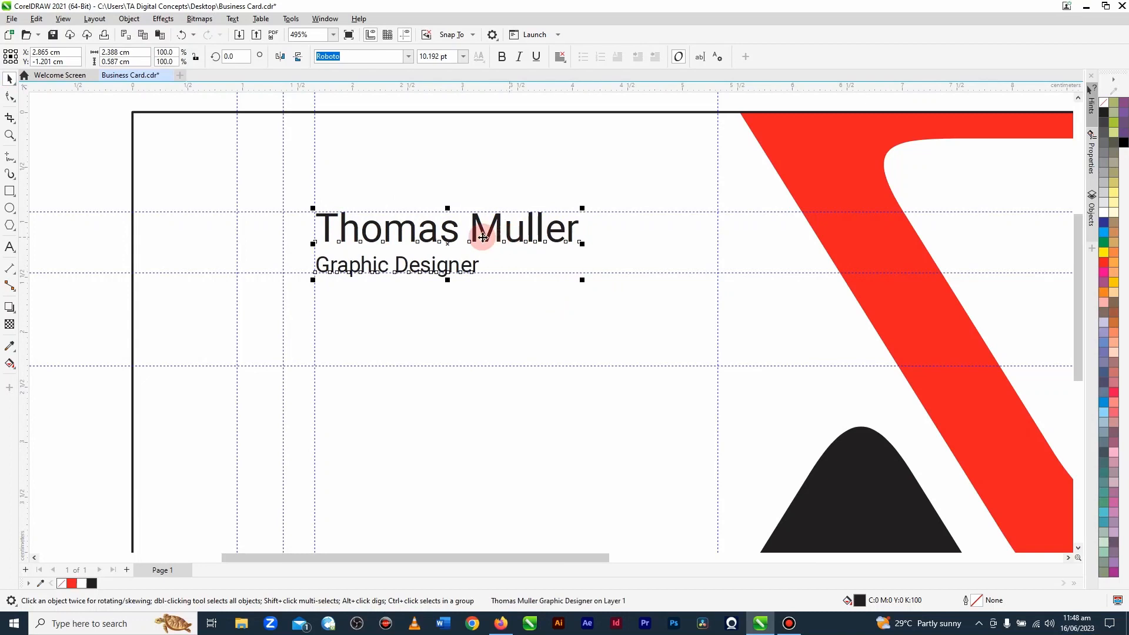
pyautogui.click(91, 182)
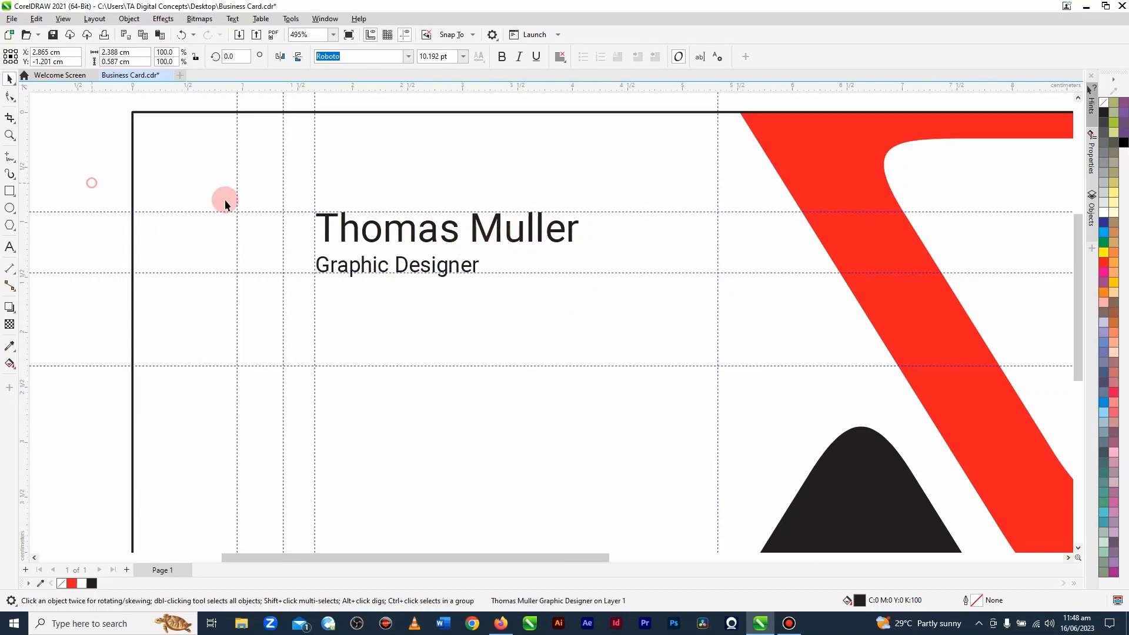
# Step: Set only the name line to a font size of 10 pt
pyautogui.doubleClick(327, 235)
pyautogui.moveTo(327, 236); pyautogui.dragTo(616, 234)
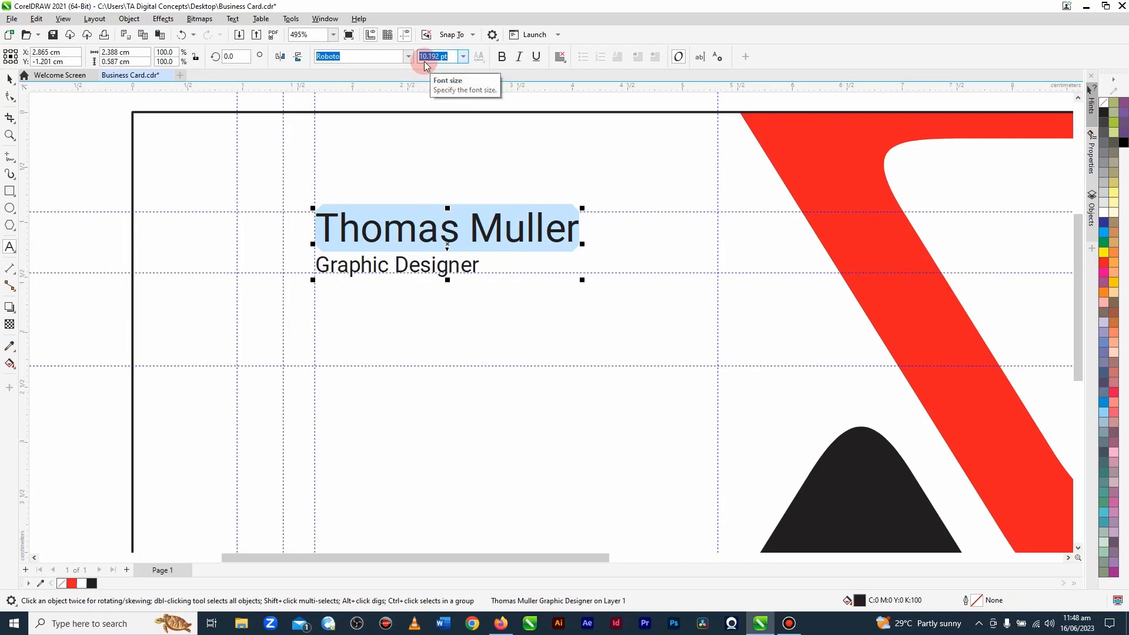
pyautogui.write('10Graphic Designer')
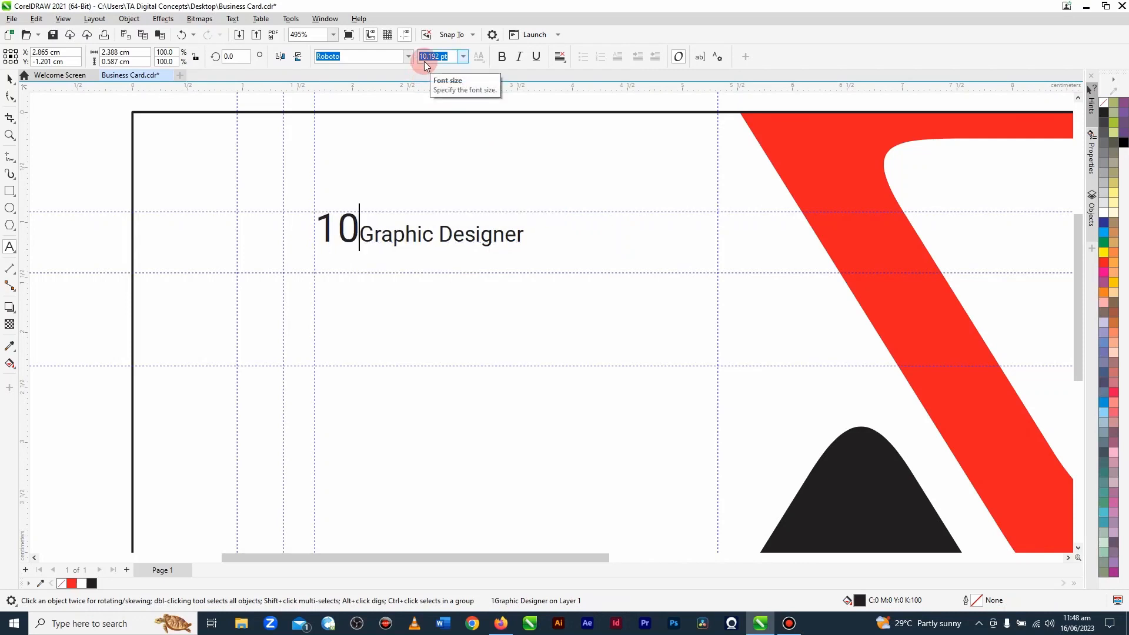
pyautogui.hotkey('ctrl', 'z')
pyautogui.click(433, 56)
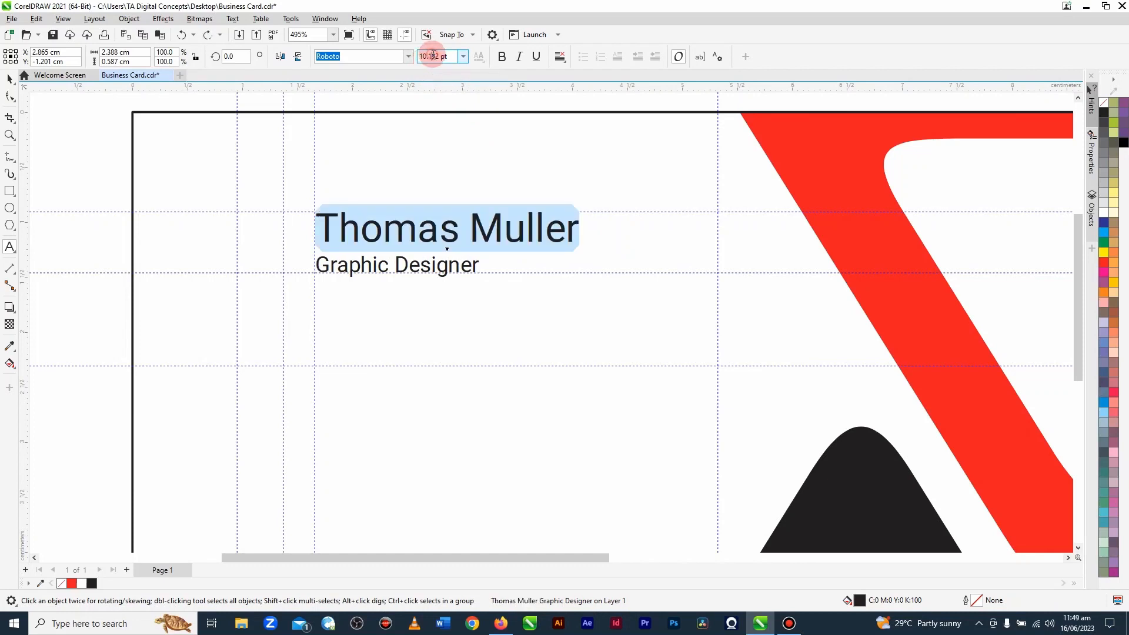
pyautogui.click(462, 55)
pyautogui.click(429, 118)
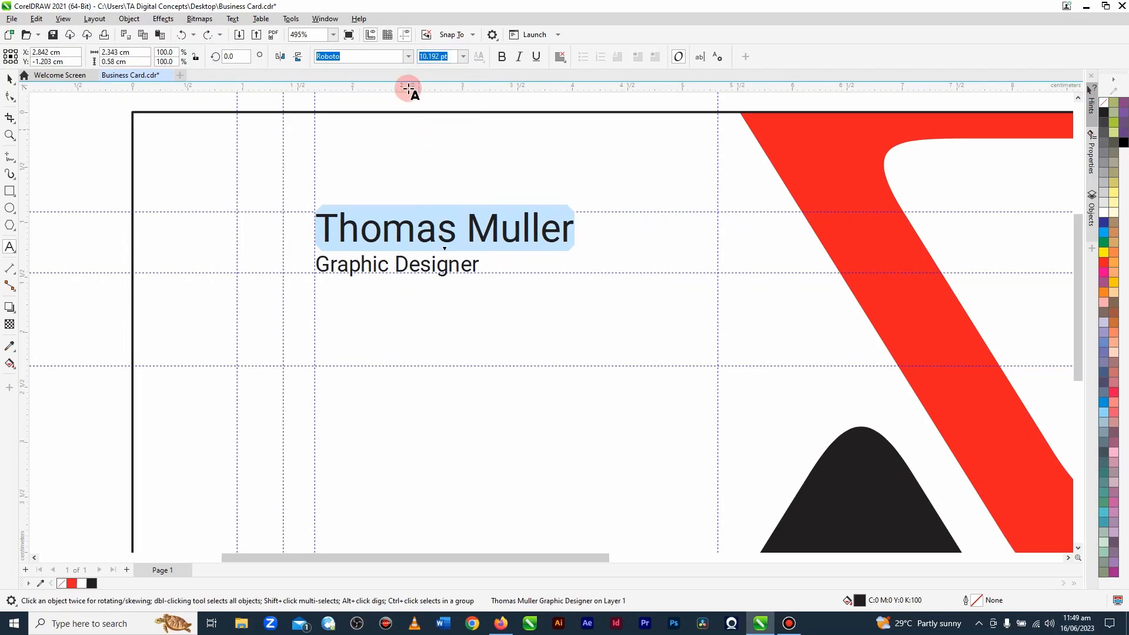
# Step: Change the name line's typeface to Roboto Bold and deselect the text
pyautogui.click(408, 56)
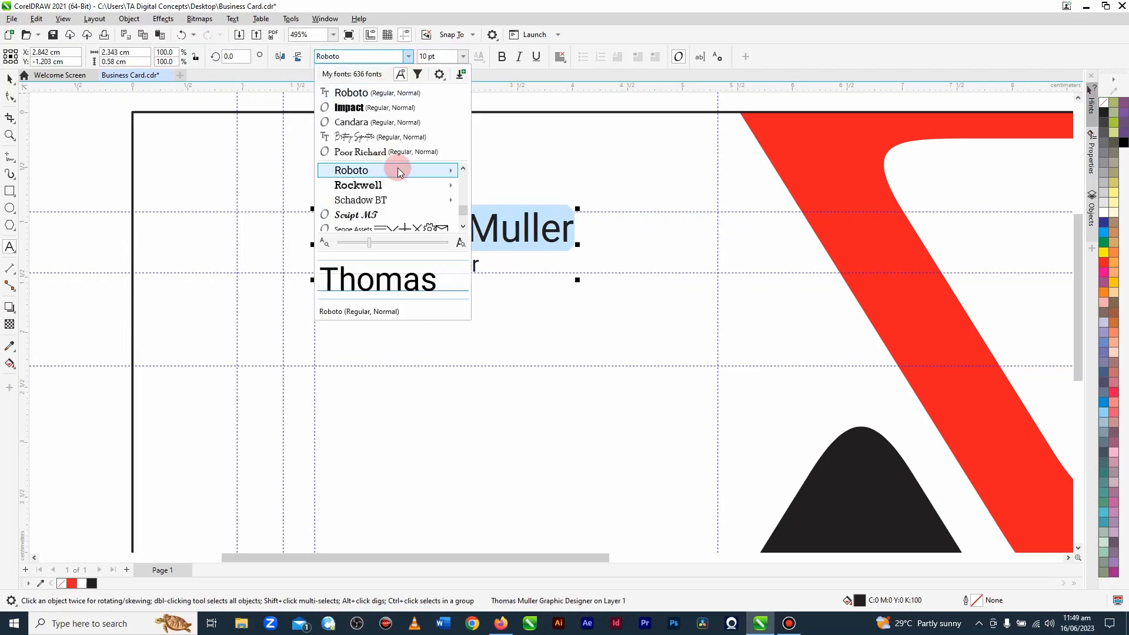
pyautogui.moveTo(409, 170)
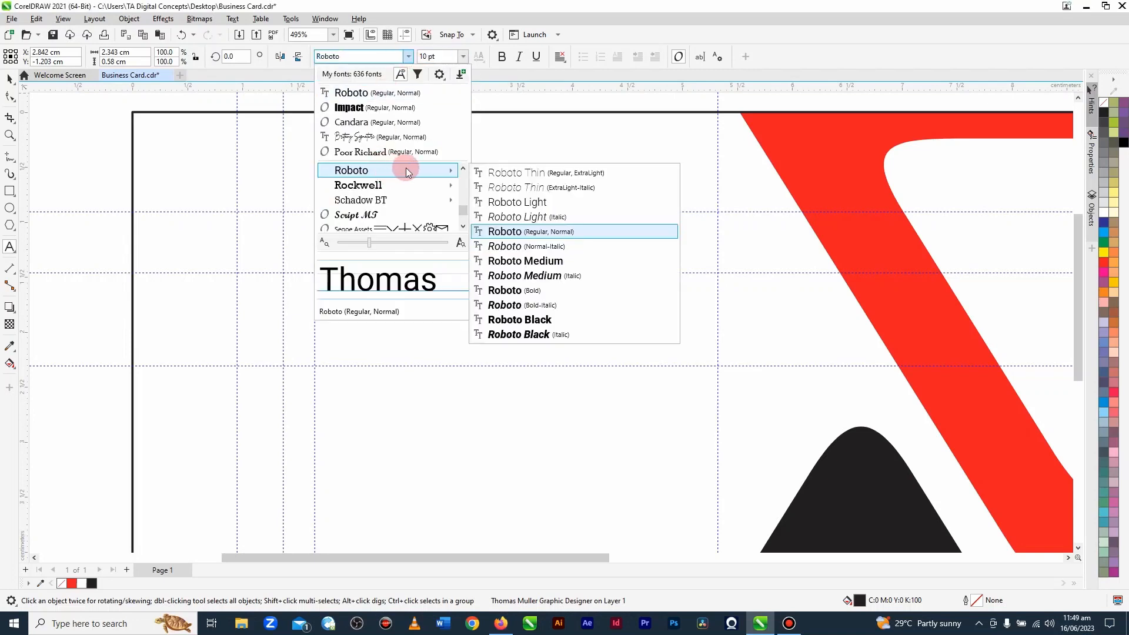
pyautogui.click(515, 291)
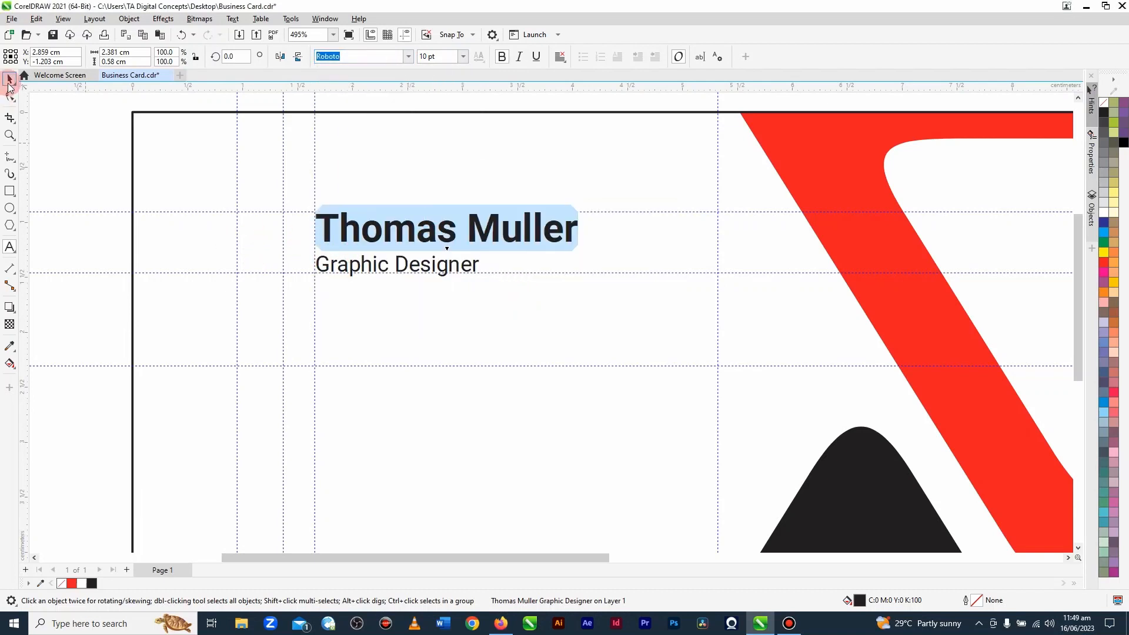
pyautogui.click(9, 79)
pyautogui.click(63, 157)
# Step: Select the "Graphic Designer" line beneath the bold name and set its font size to 6 pt
pyautogui.doubleClick(319, 266)
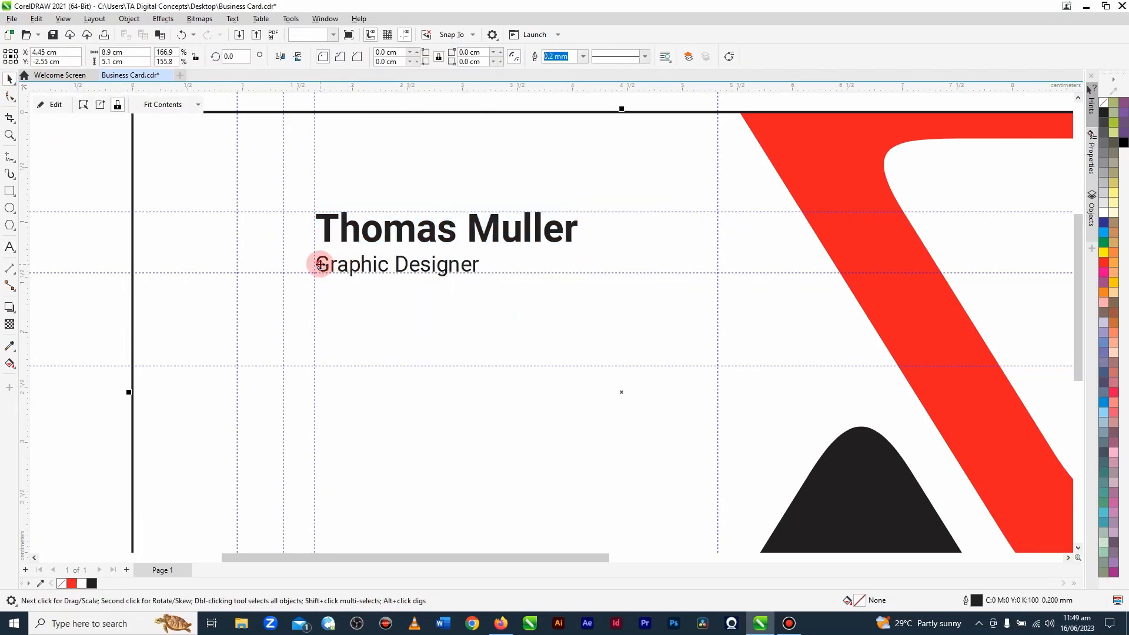
pyautogui.click(57, 106)
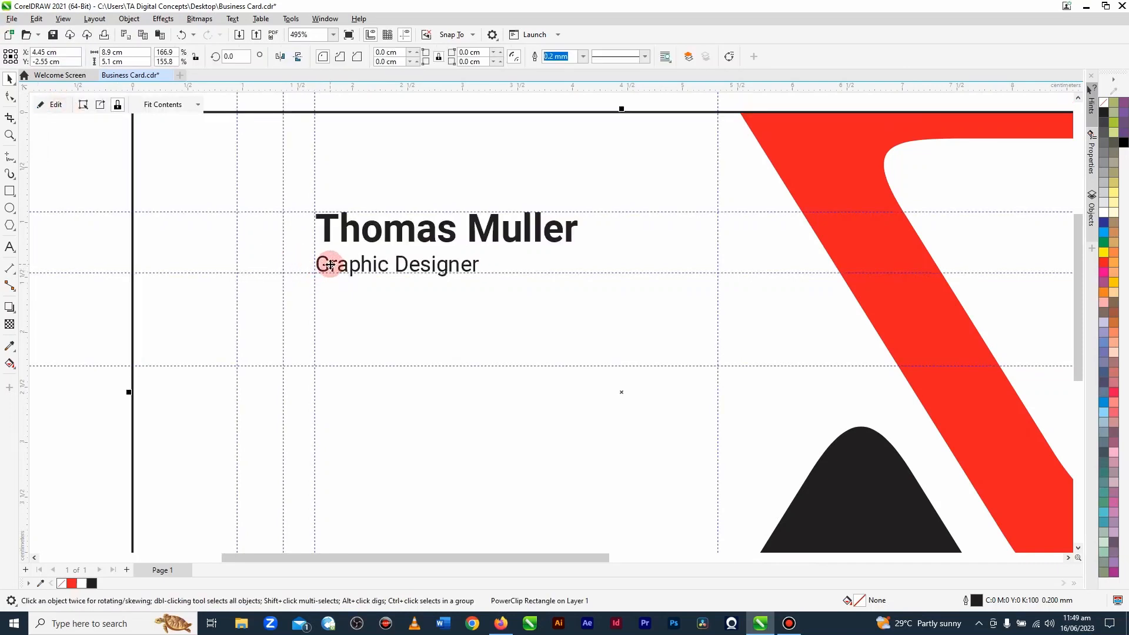
pyautogui.click(320, 266)
pyautogui.doubleClick(322, 268)
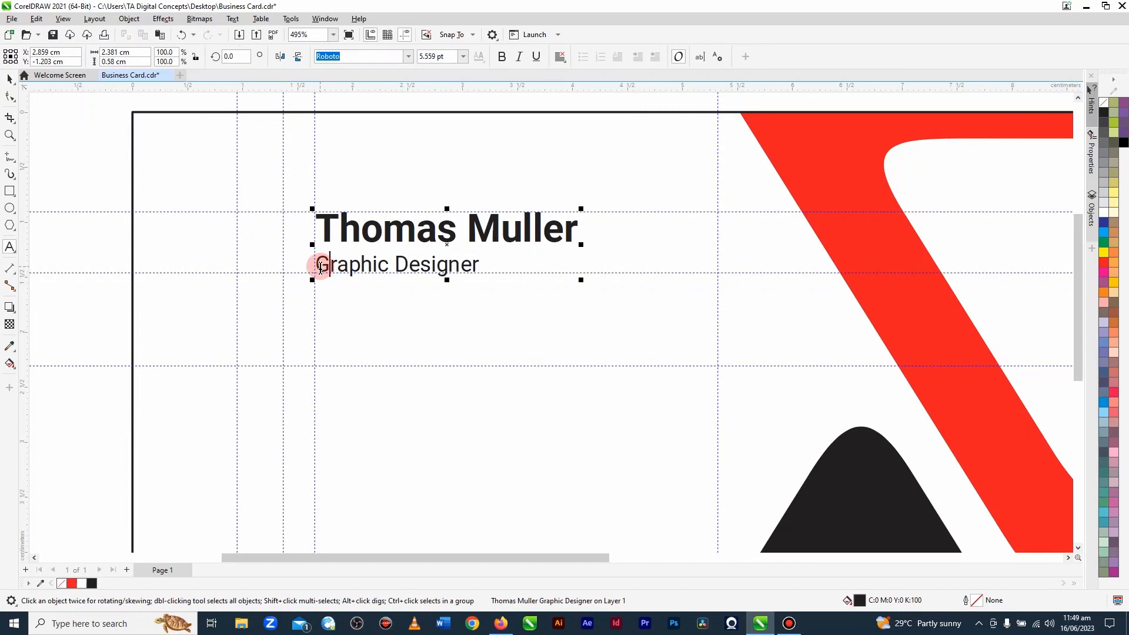
pyautogui.moveTo(321, 266); pyautogui.dragTo(514, 274)
pyautogui.click(433, 57)
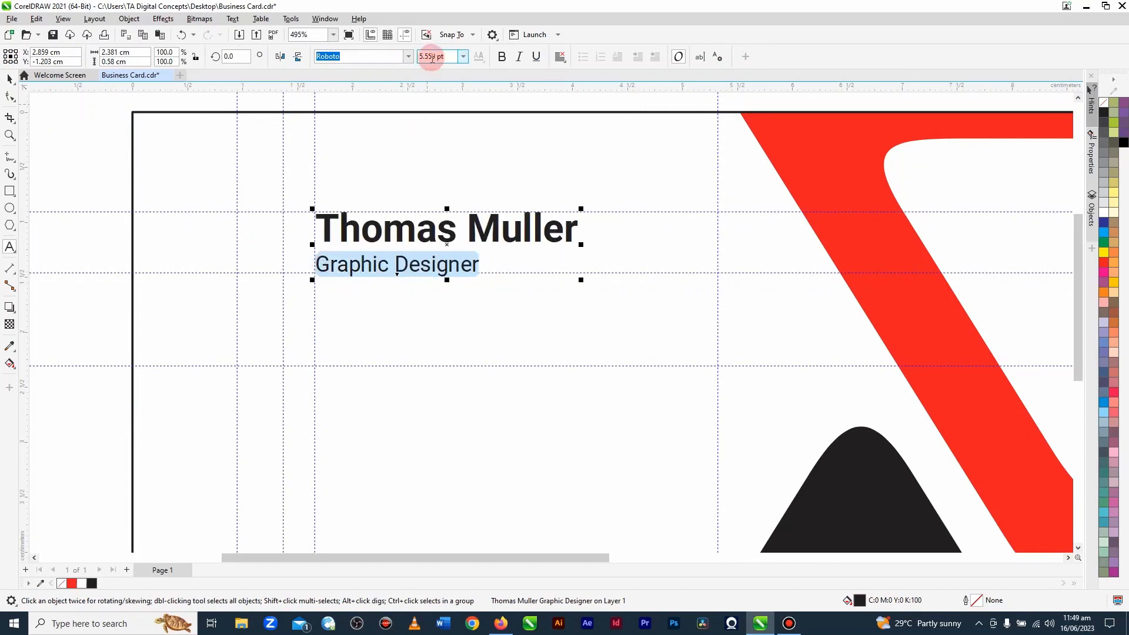
pyautogui.write('6')
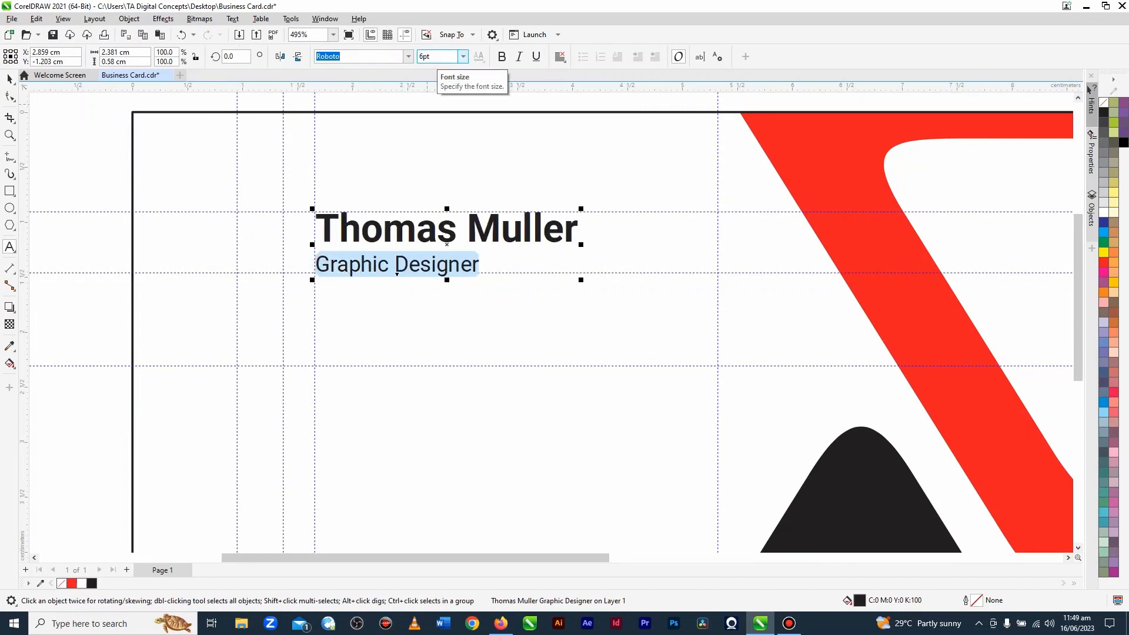
pyautogui.press('Return')
# Step: Change the "Graphic Designer" line's typeface to Roboto Light
pyautogui.click(408, 56)
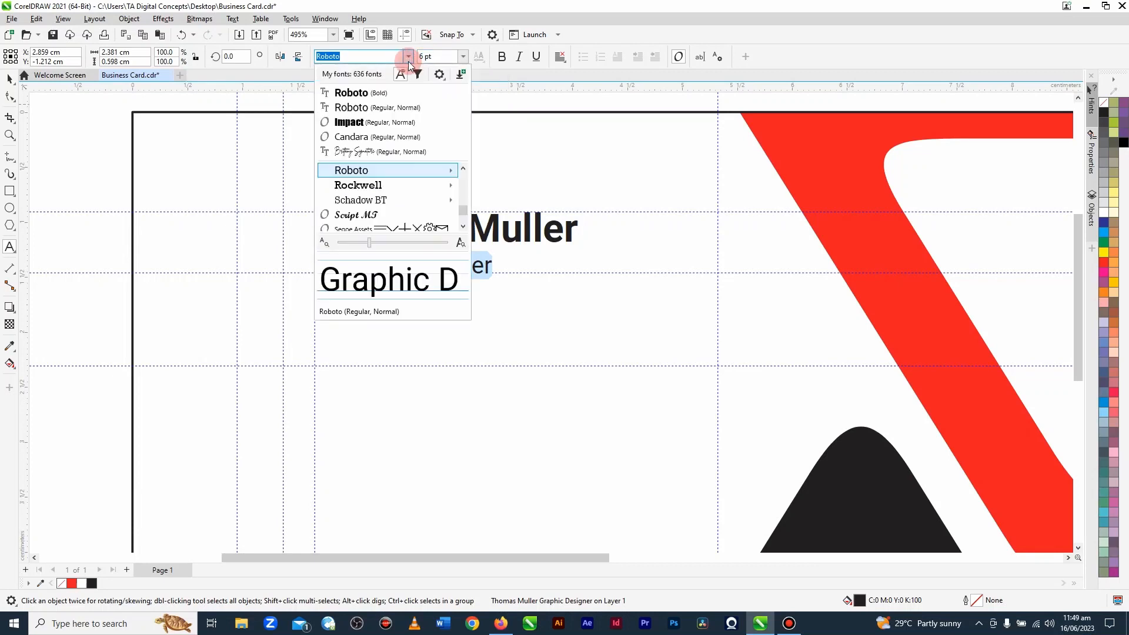
pyautogui.moveTo(424, 170)
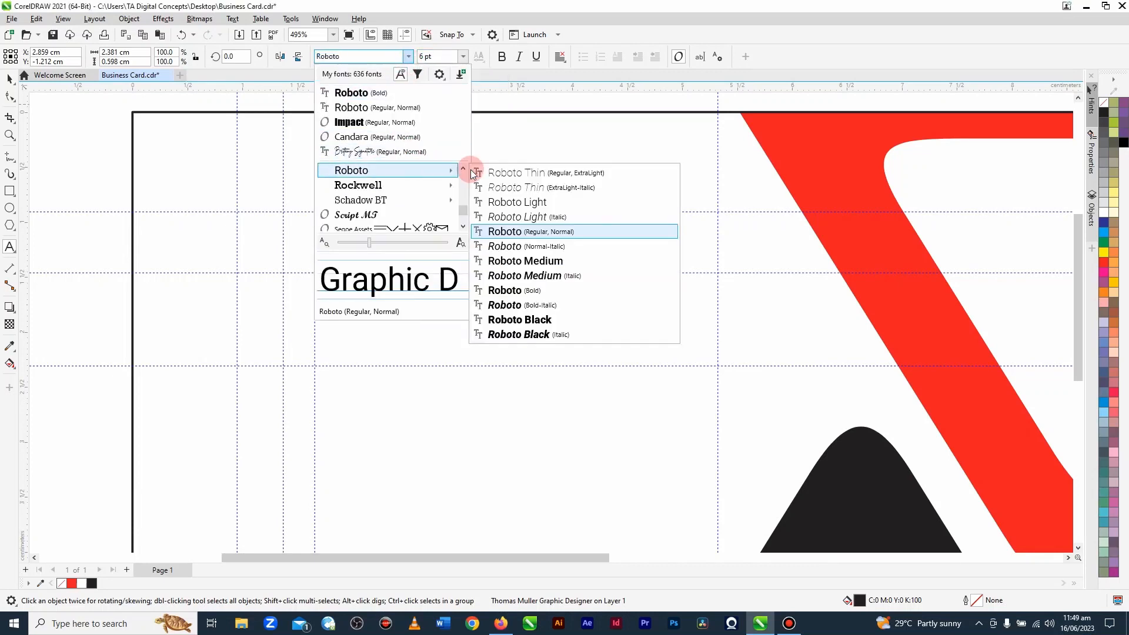
pyautogui.click(545, 203)
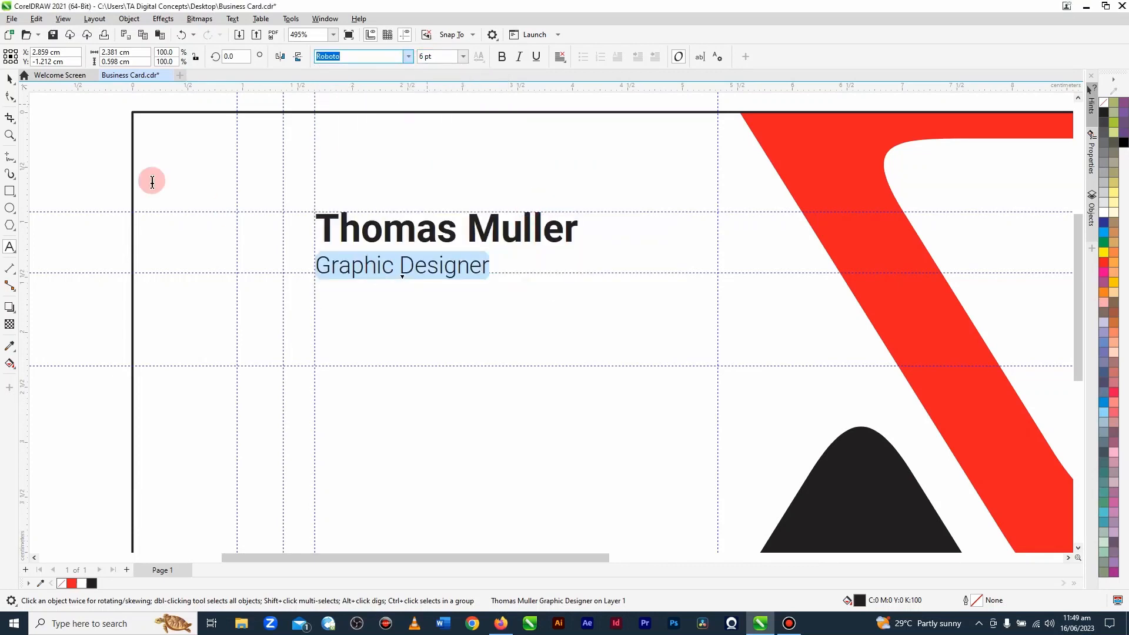
pyautogui.click(8, 79)
# Step: Copy the "Graphic Designer" line and paste it as a separate text object beside the card
pyautogui.scroll(-3, 552, 281)
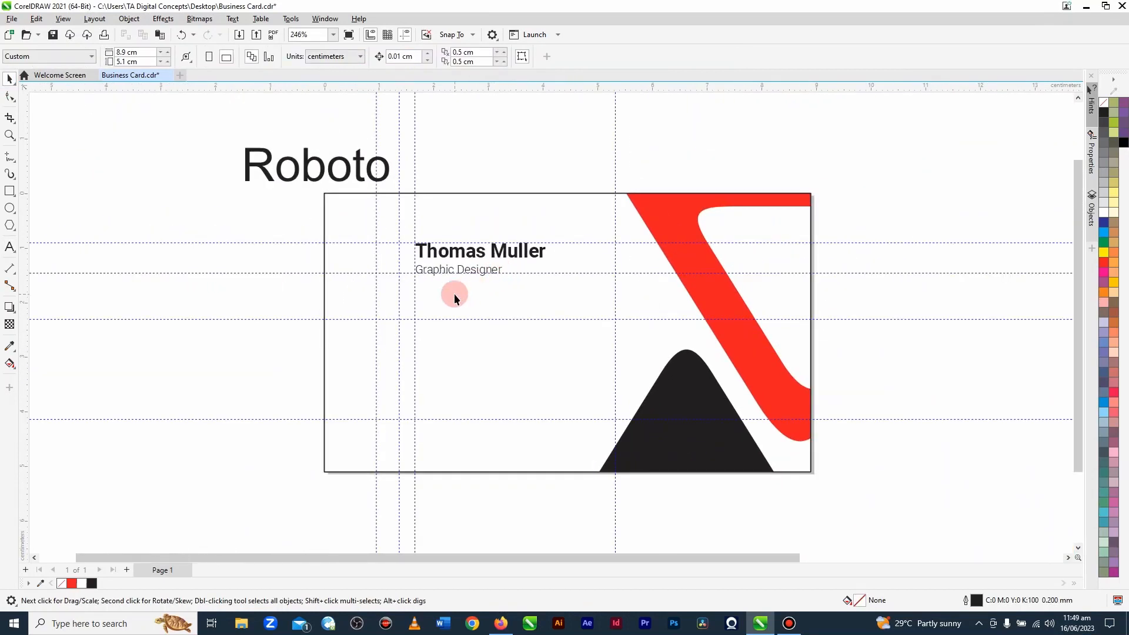
pyautogui.scroll(1, 435, 276)
pyautogui.doubleClick(418, 267)
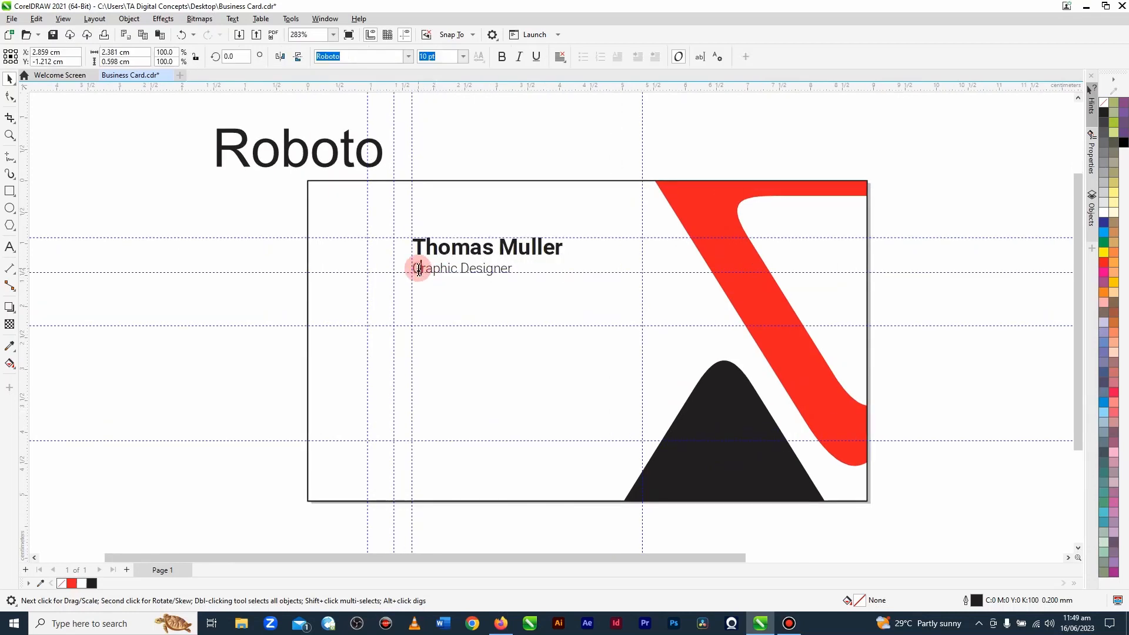
pyautogui.moveTo(416, 264); pyautogui.dragTo(527, 274)
pyautogui.hotkey('ctrl', 'c')
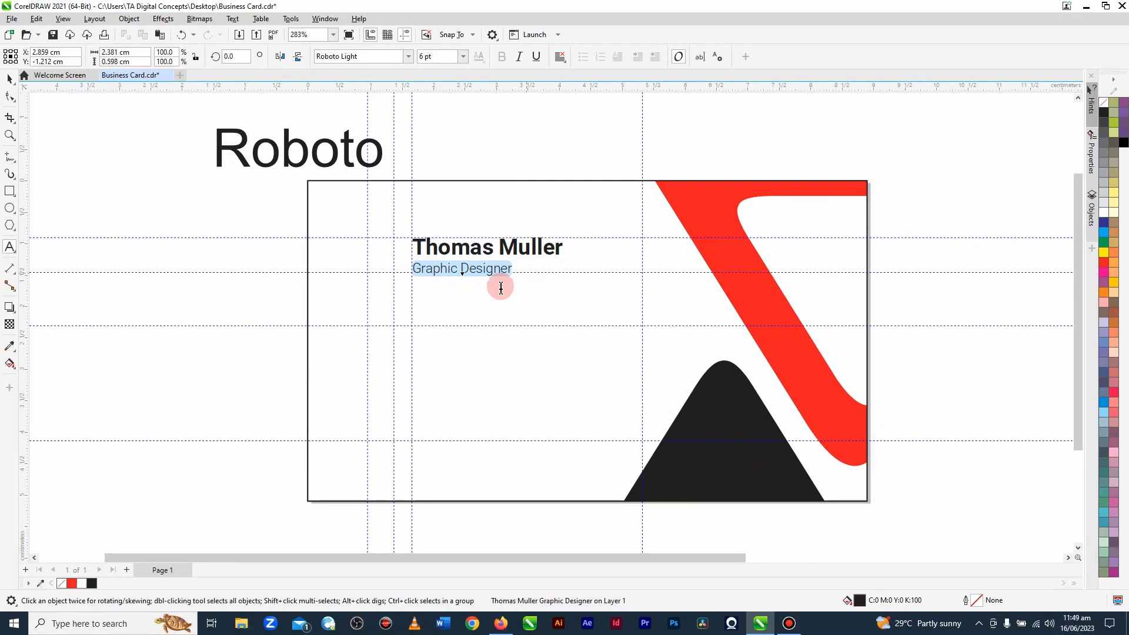
pyautogui.click(226, 294)
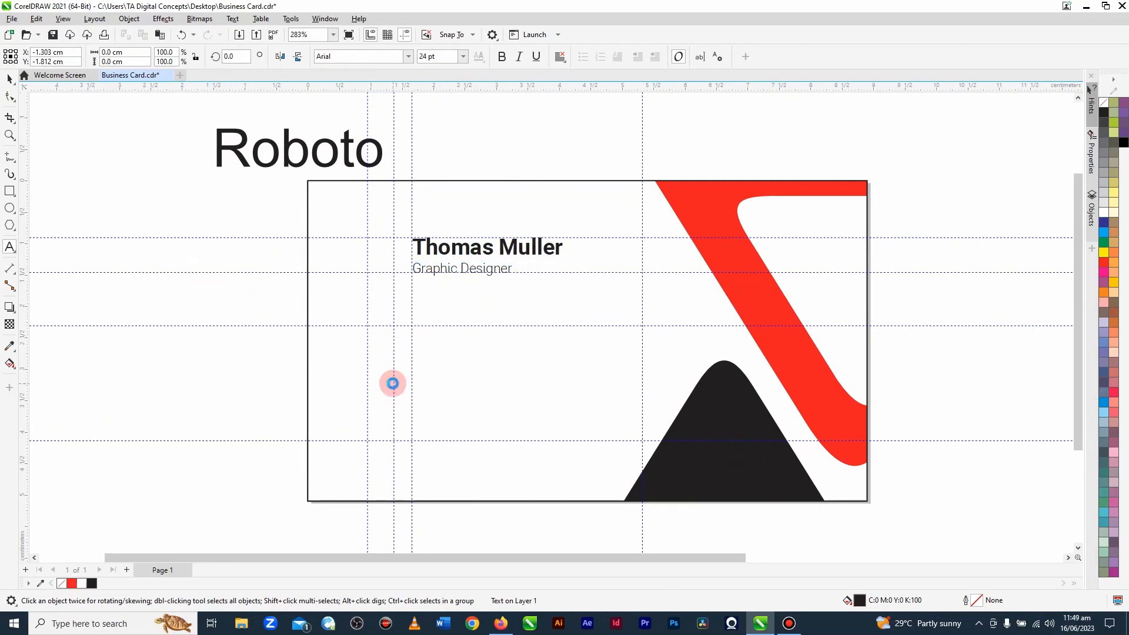
pyautogui.hotkey('ctrl', 'v')
pyautogui.click(10, 79)
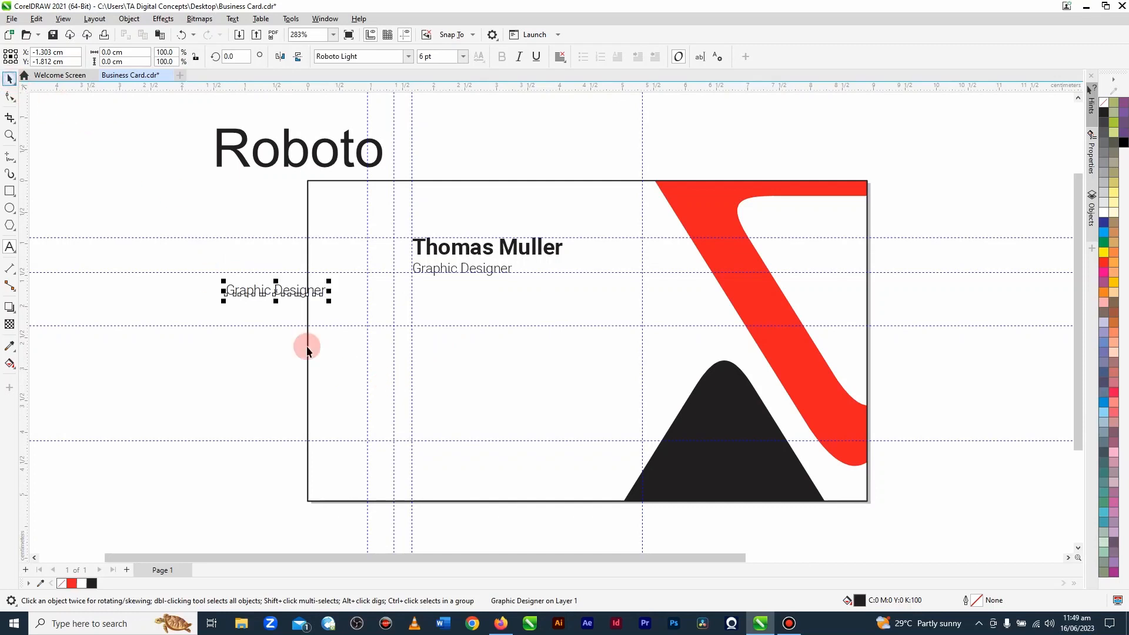
# Step: Move the pasted text below the title onto the third vertical guideline and set it to 7 pt
pyautogui.moveTo(284, 294); pyautogui.dragTo(461, 333)
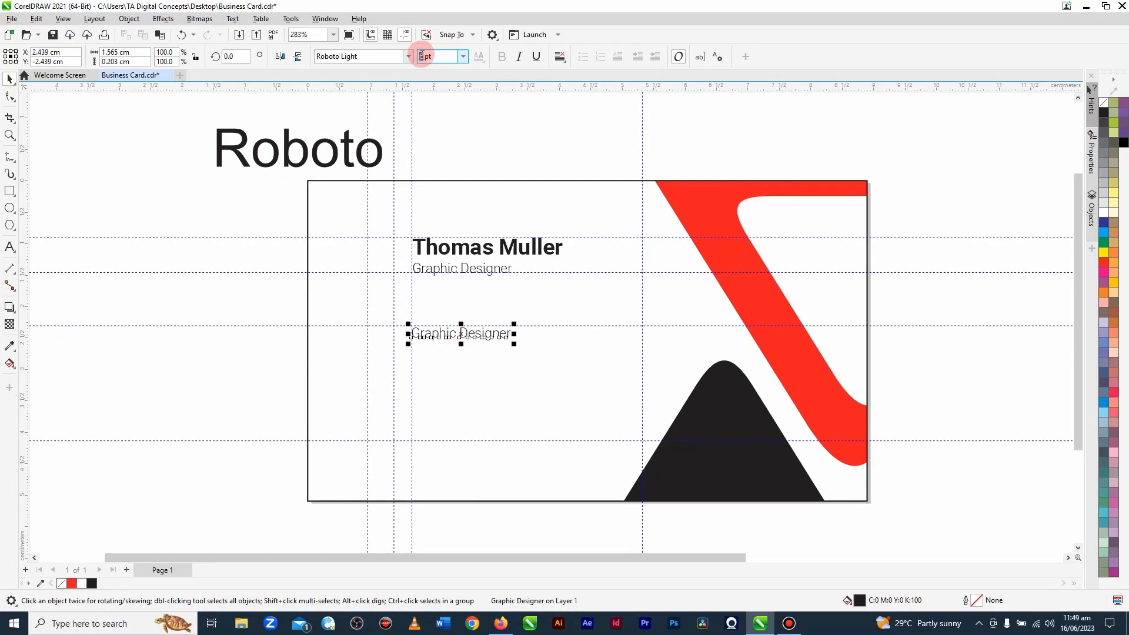
pyautogui.write('7')
pyautogui.press('Return')
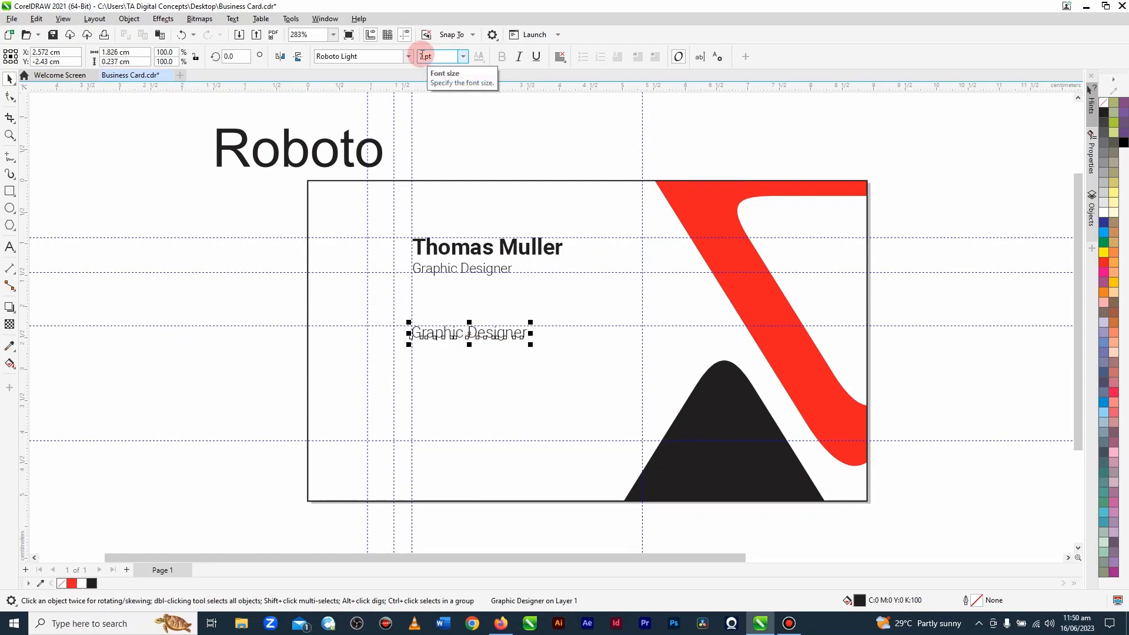
# Step: Replace the pasted text with the country code of the contact phone number
pyautogui.click(474, 331)
pyautogui.doubleClick(474, 331)
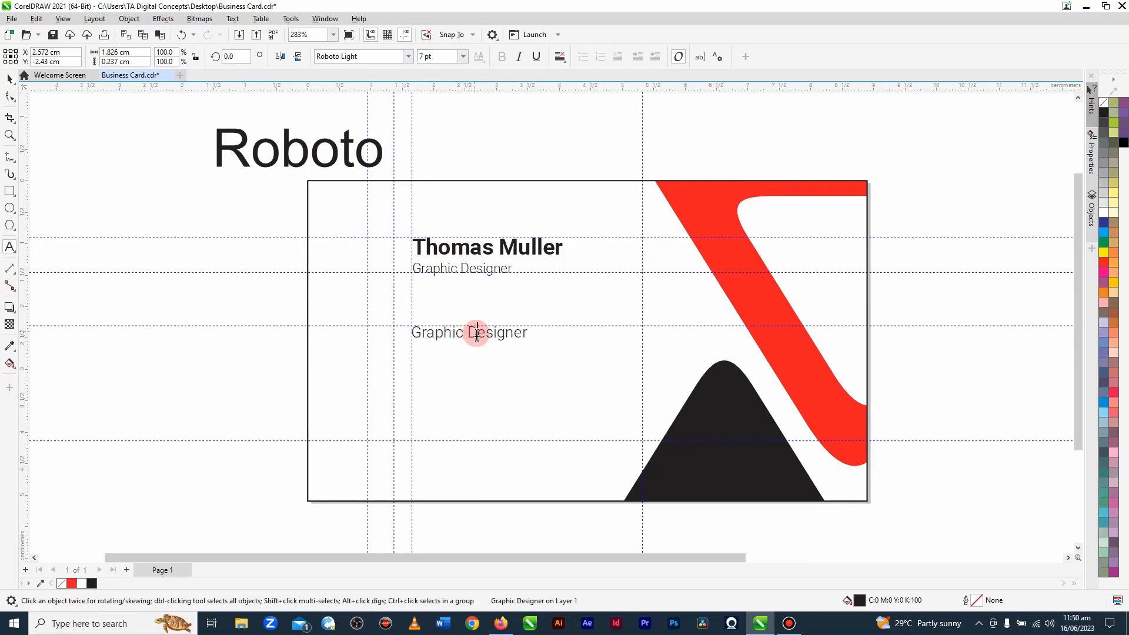
pyautogui.tripleClick(483, 338)
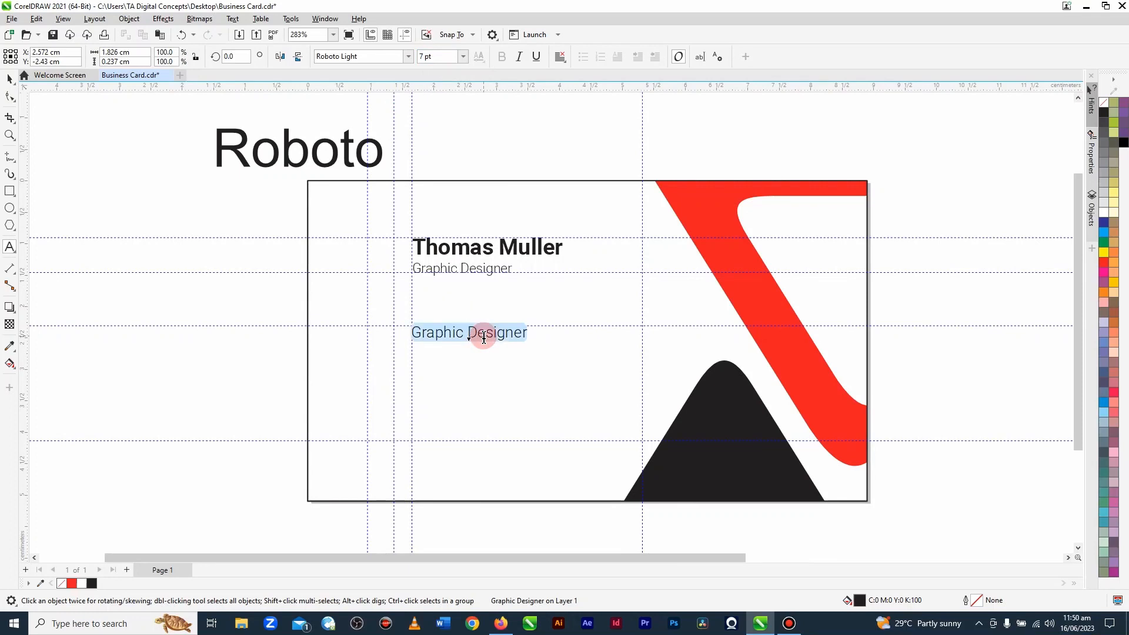
pyautogui.press('Delete')
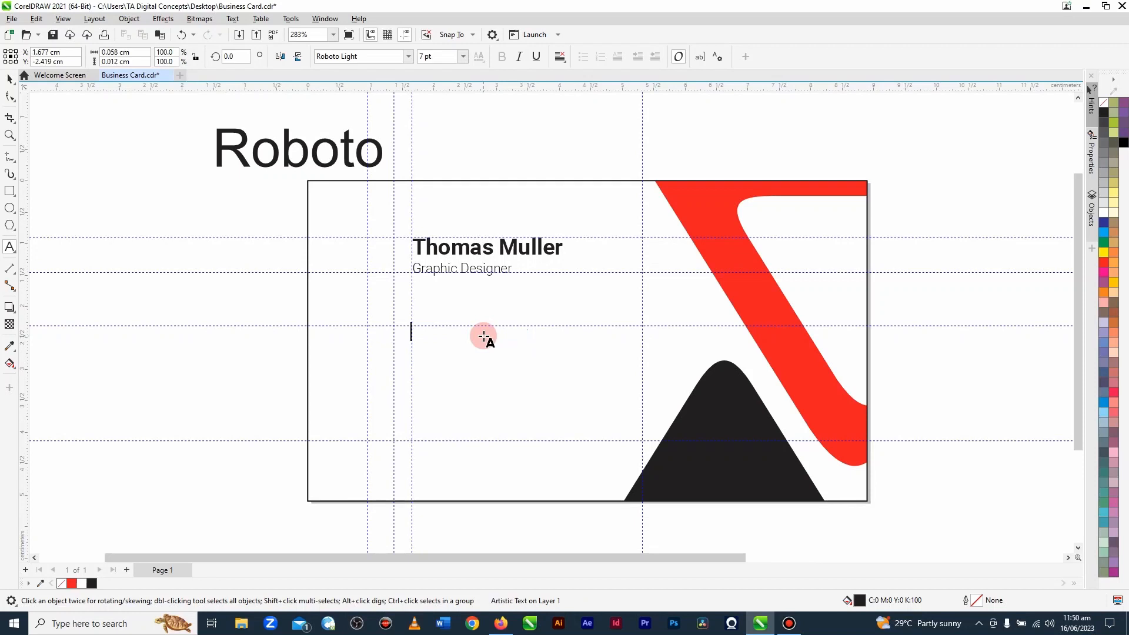
pyautogui.write('+233 13')
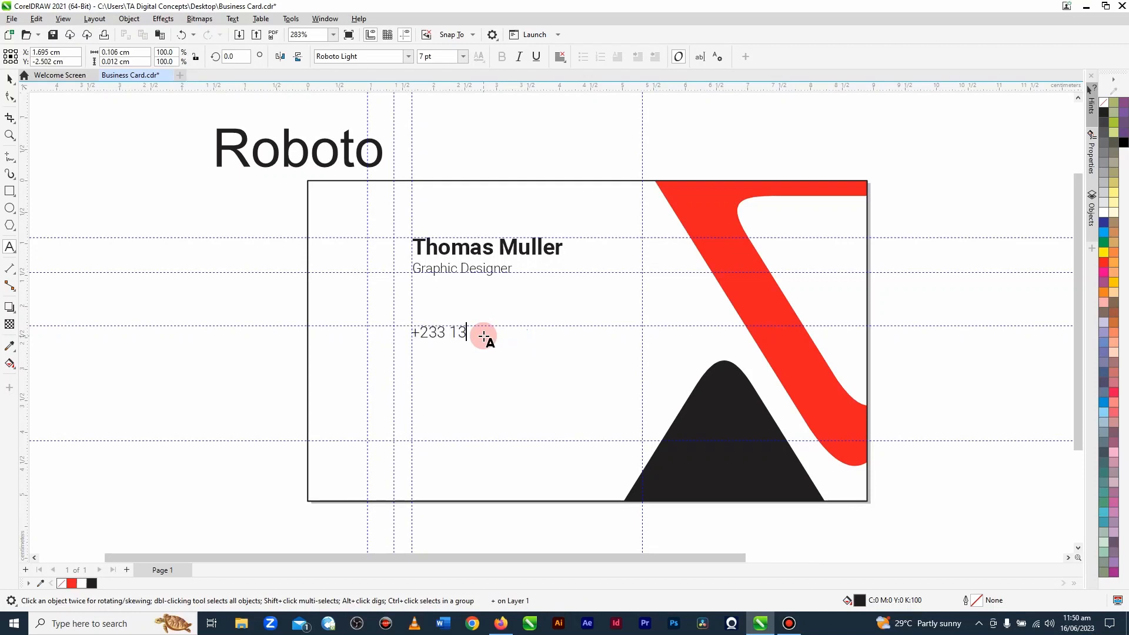
pyautogui.press('BackSpace')
pyautogui.press('BackSpace')
pyautogui.press('Escape')
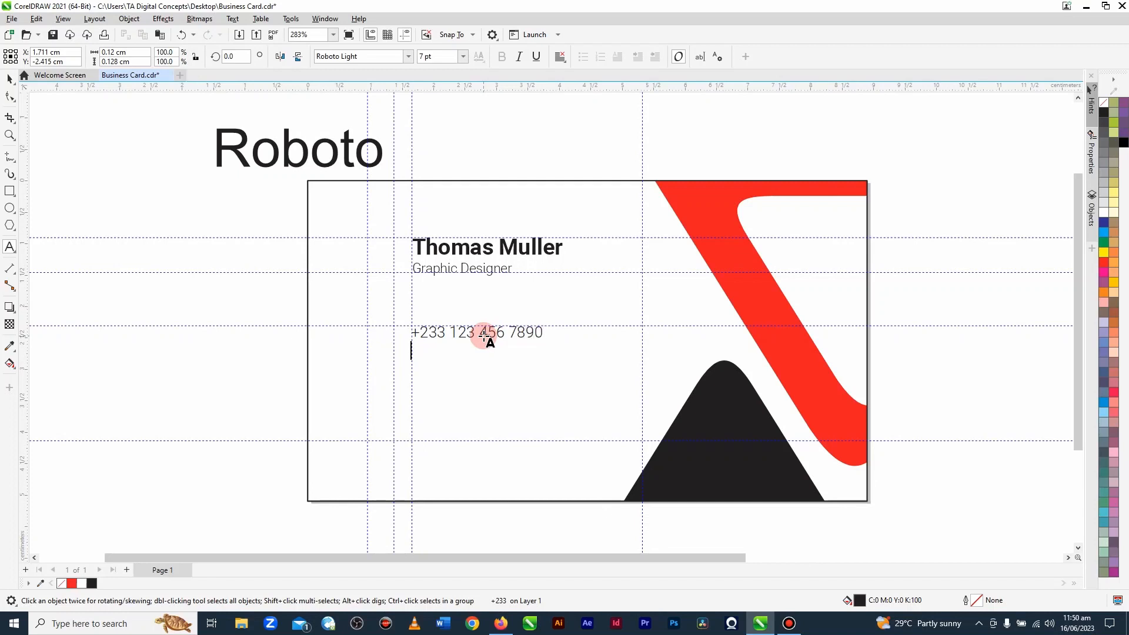
# Step: Copy the phone number line and paste it on a second line directly below within the same text object
pyautogui.click(483, 336)
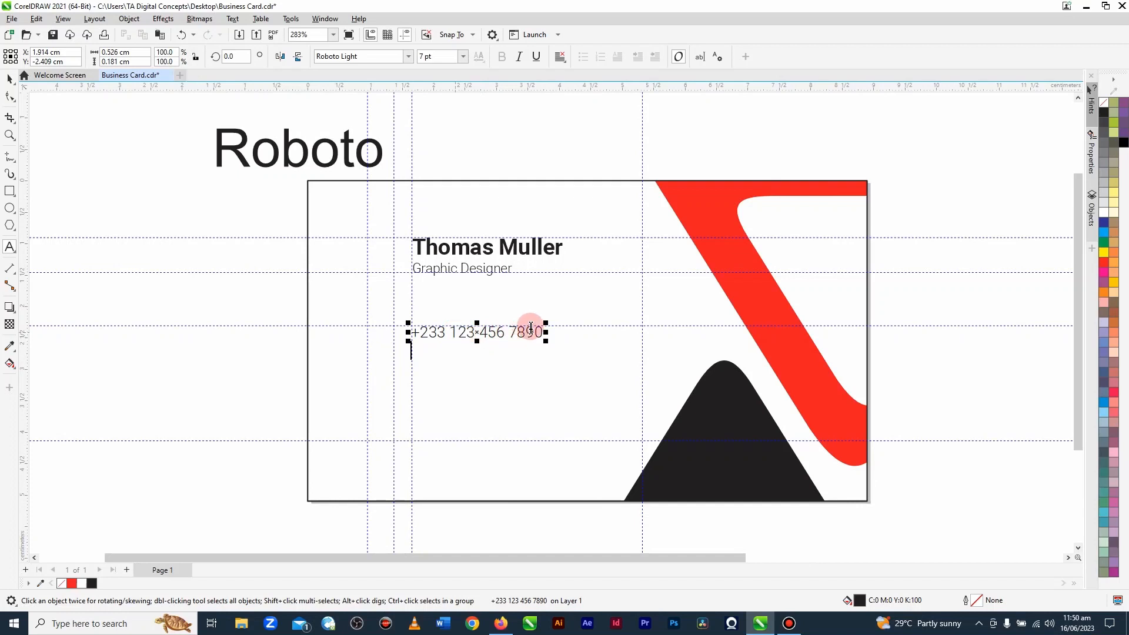
pyautogui.moveTo(540, 331); pyautogui.dragTo(410, 323)
pyautogui.hotkey('ctrl', 'c')
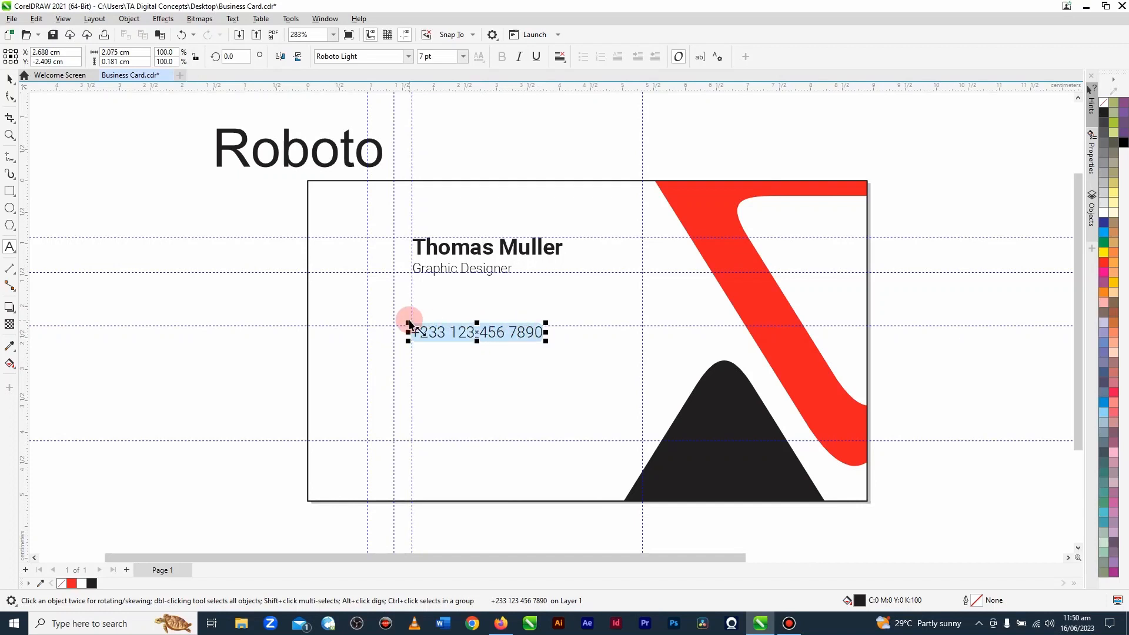
pyautogui.click(429, 349)
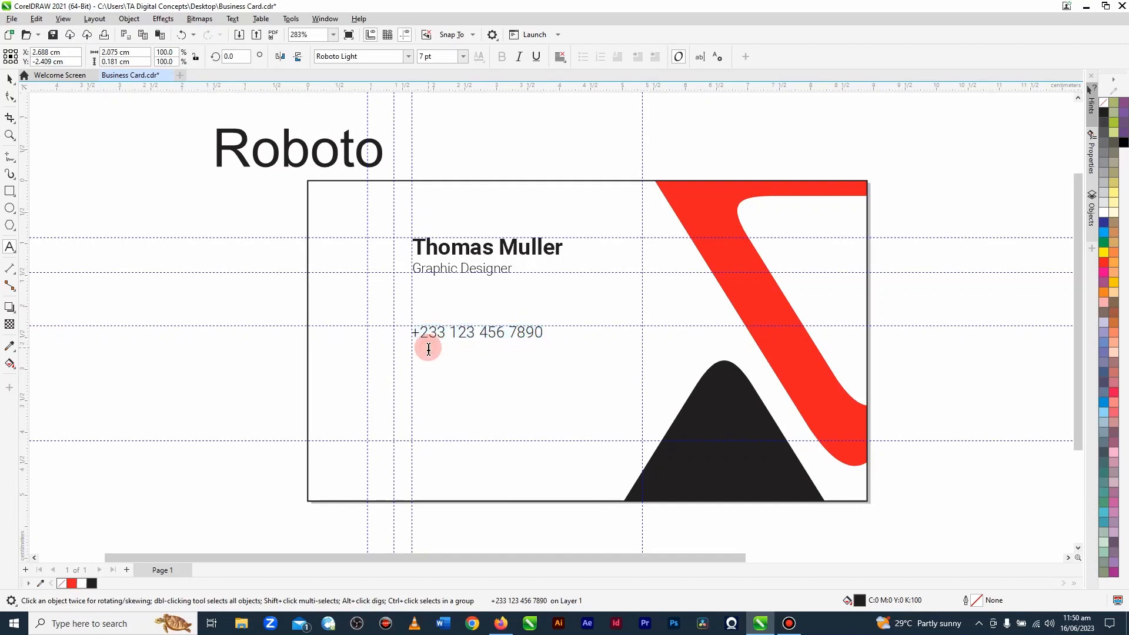
pyautogui.hotkey('ctrl', 'v')
pyautogui.hotkey('ctrl', 'space')
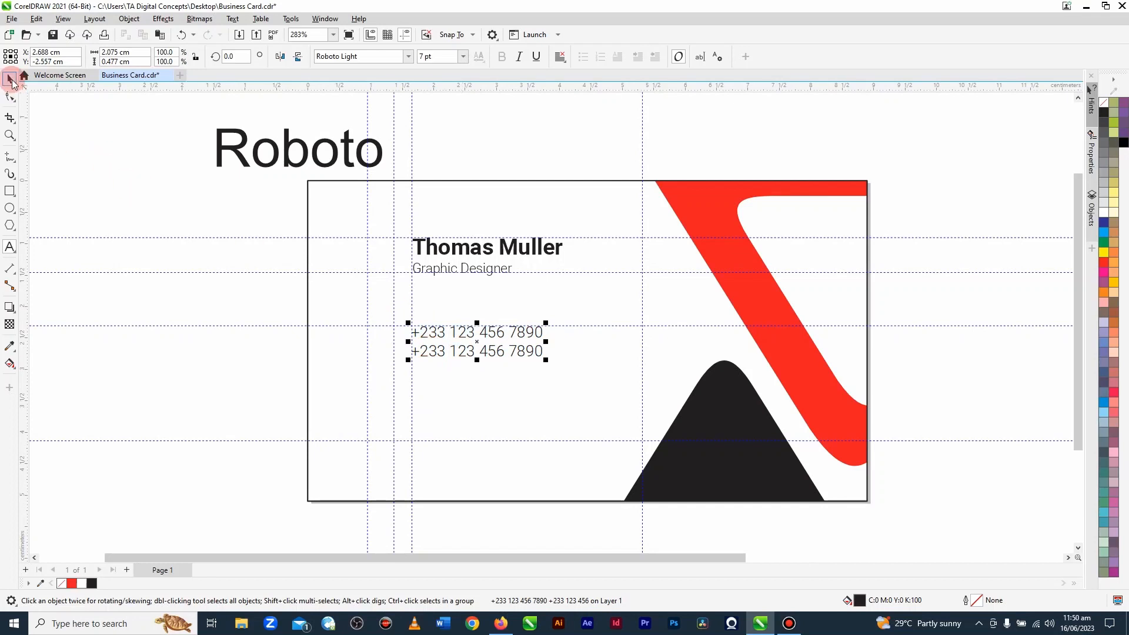
# Step: Set the two-line phone number text to 6 pt and deselect it
pyautogui.click(423, 56)
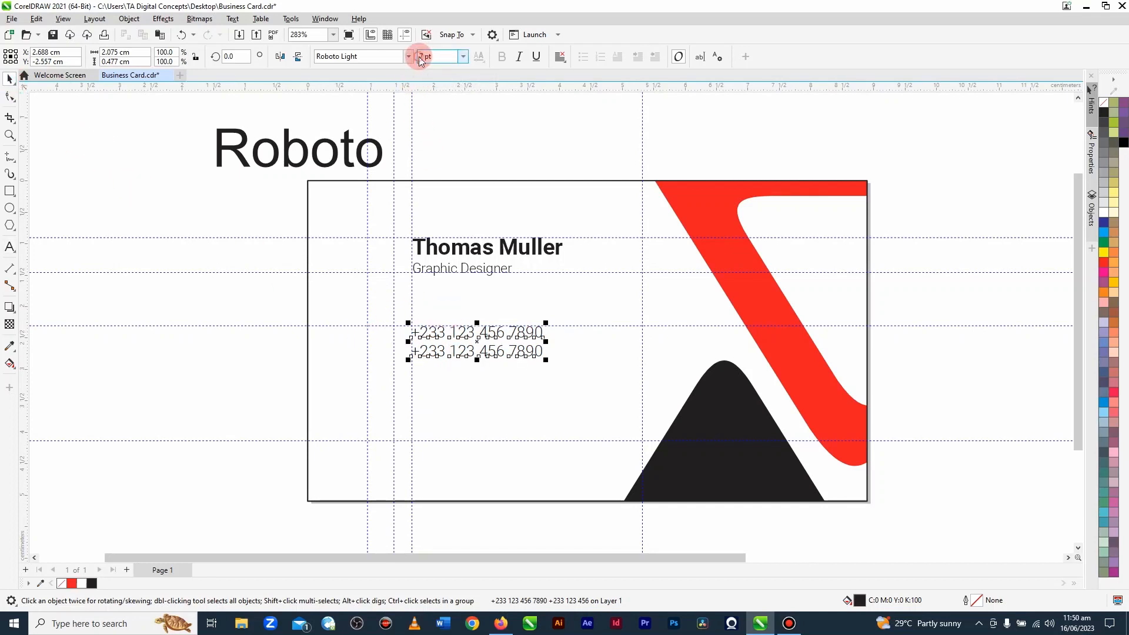
pyautogui.write('6')
pyautogui.press('Return')
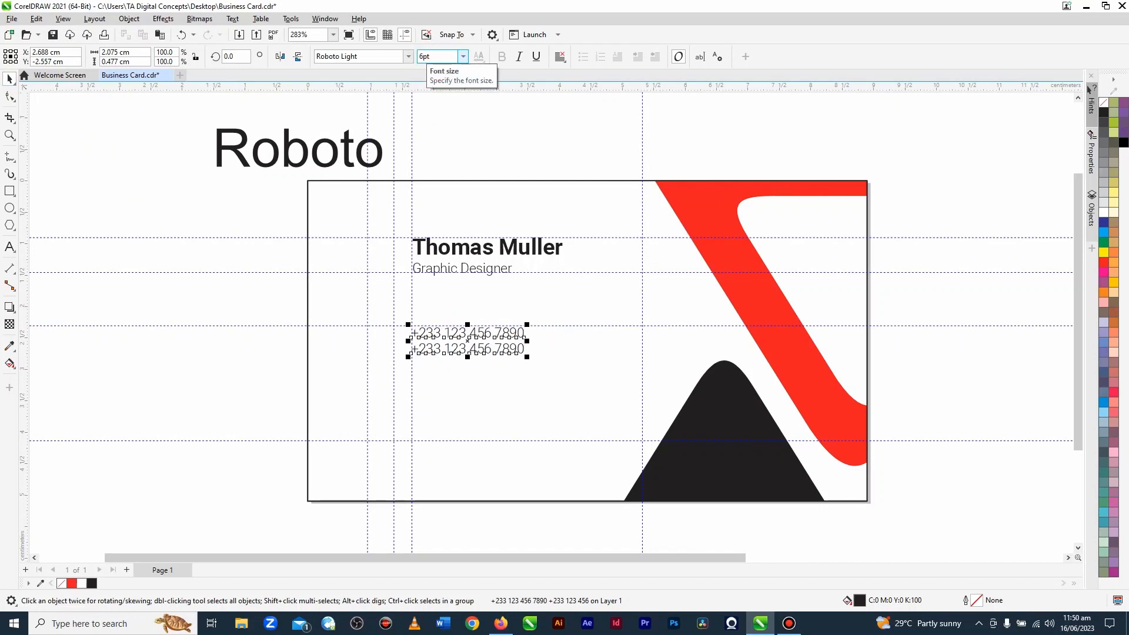
pyautogui.click(152, 347)
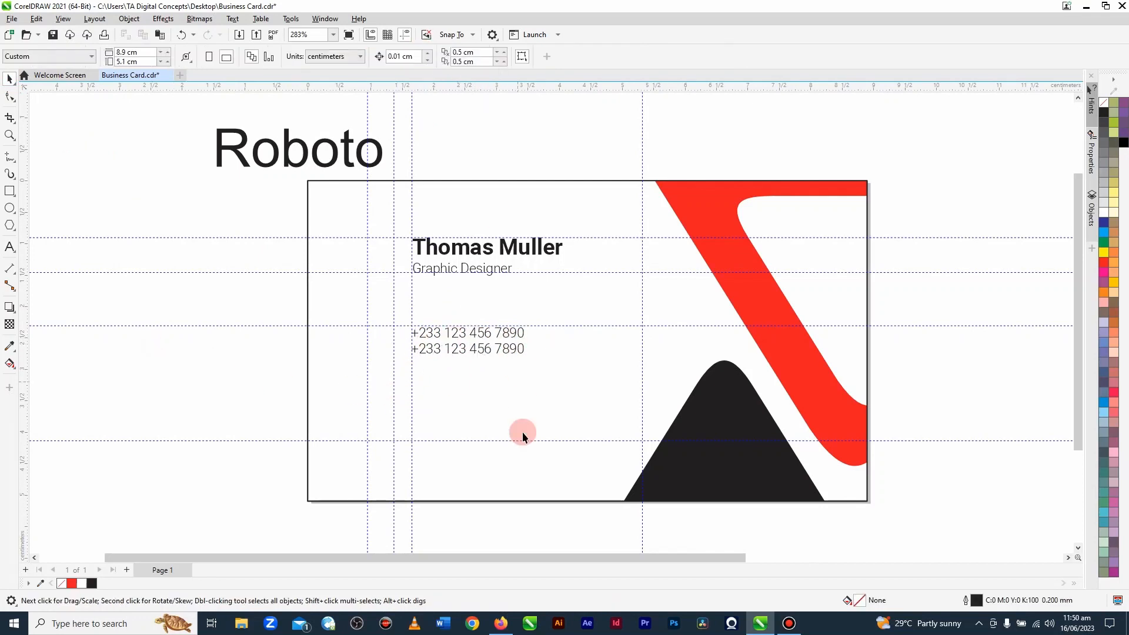
# Step: Duplicate the phone number block straight below it and replace the copy's text with the contact e-mail address, undoing the automatic hyperlink formatting
pyautogui.click(475, 351)
pyautogui.moveTo(478, 350); pyautogui.dragTo(480, 391)
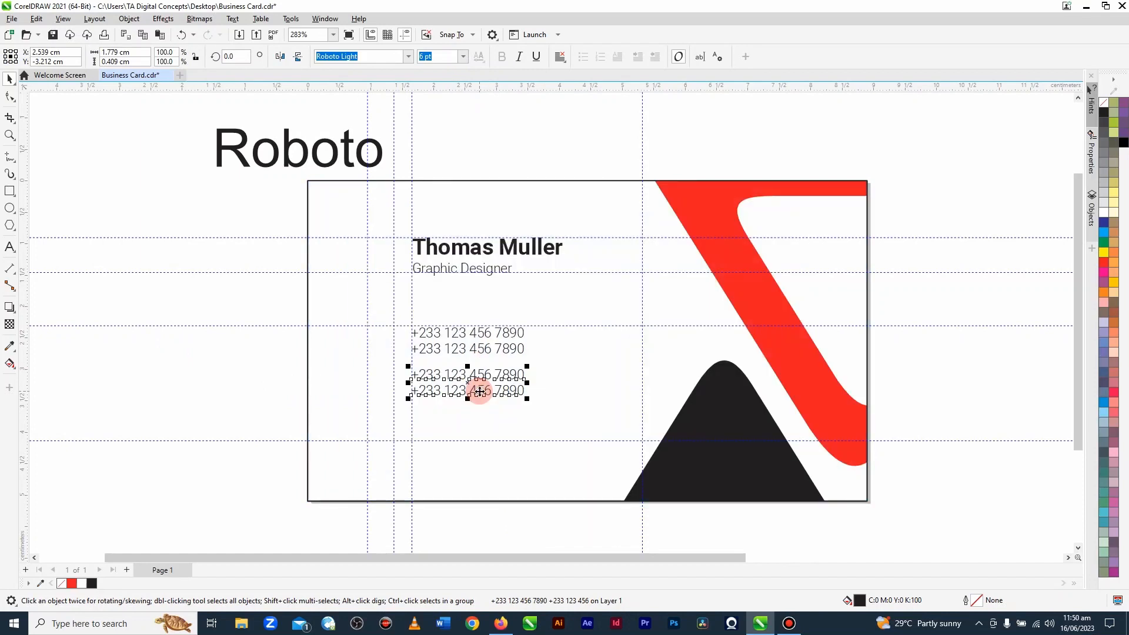
pyautogui.doubleClick(479, 391)
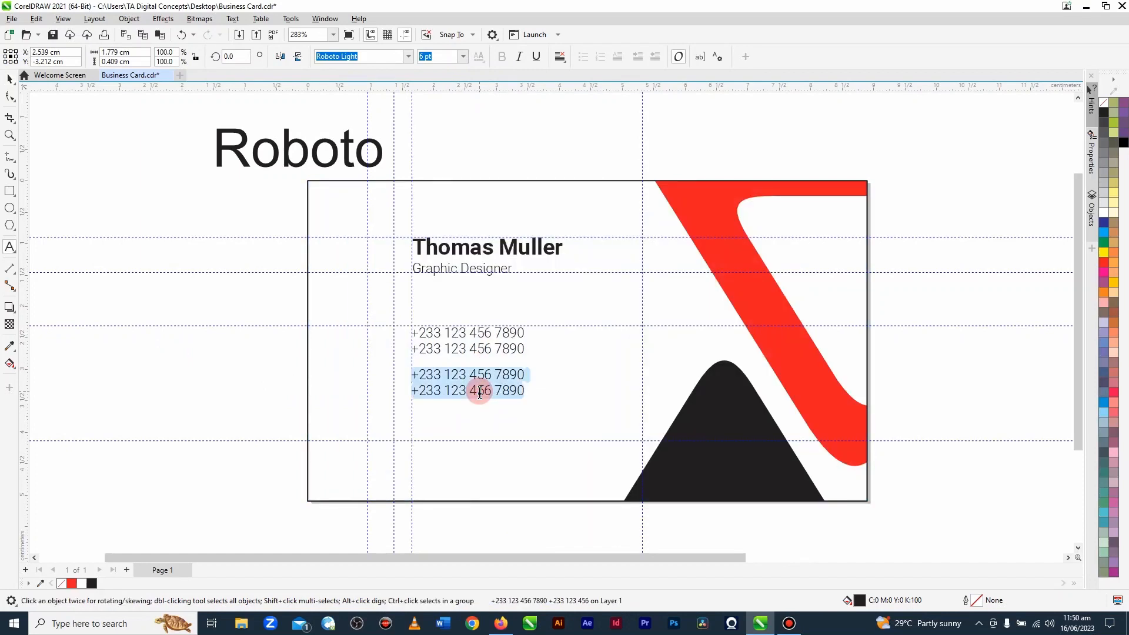
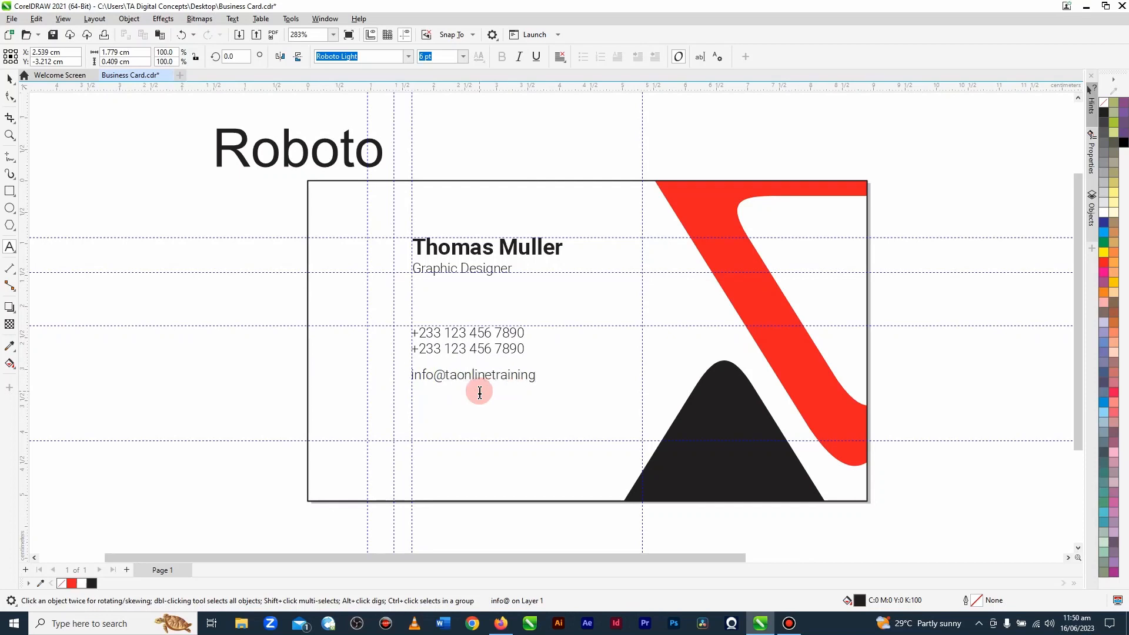
pyautogui.press('Return')
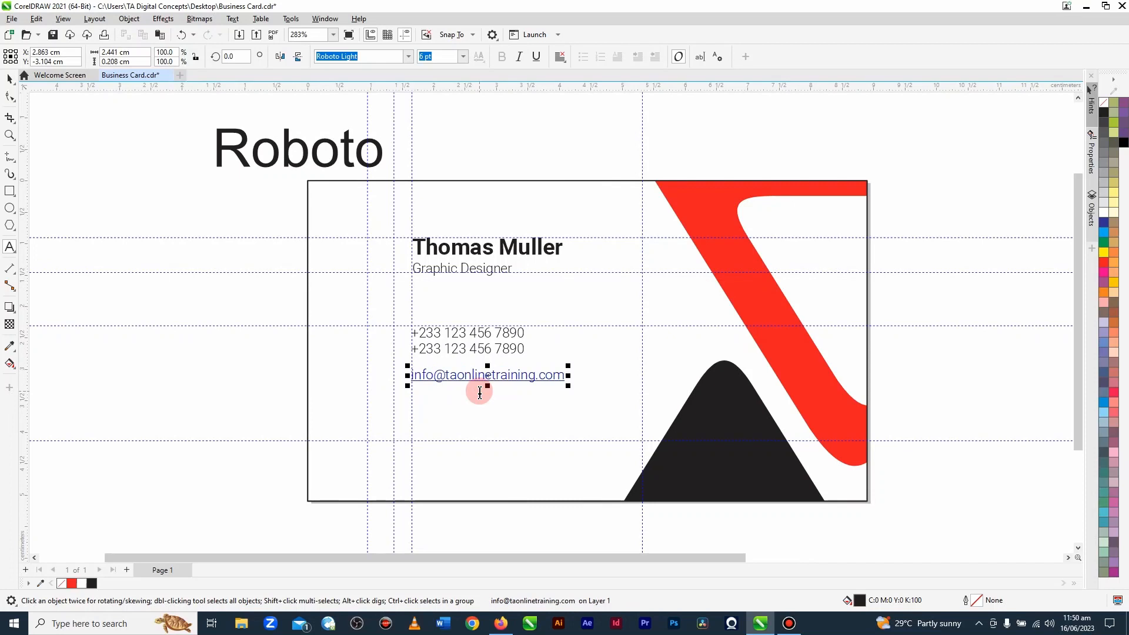
pyautogui.scroll(2, 477, 393)
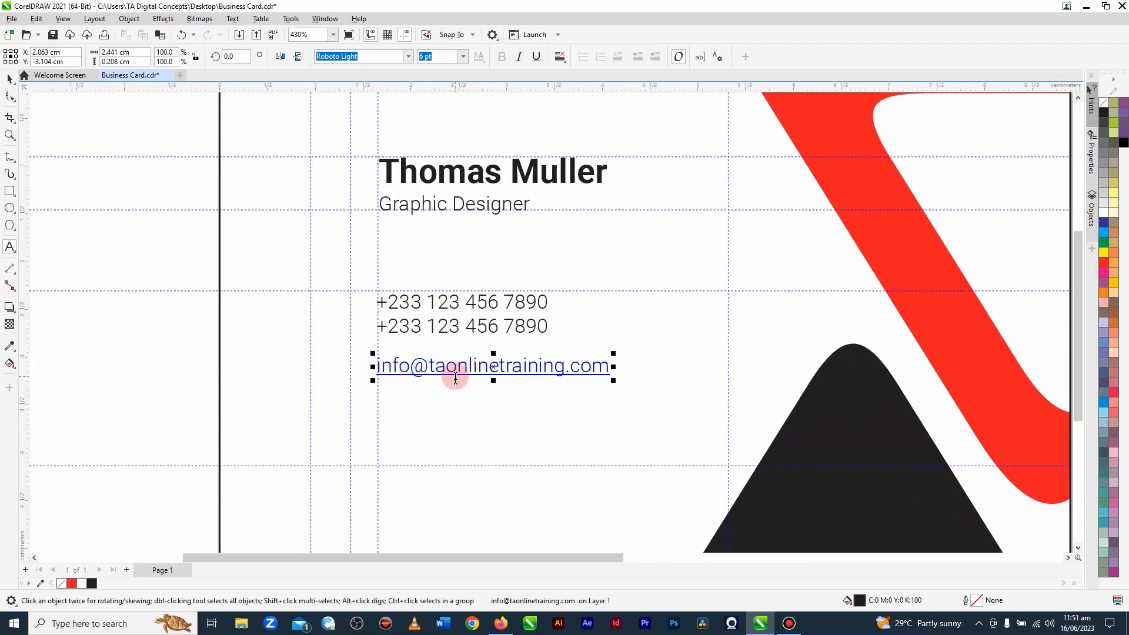
pyautogui.hotkey('ctrl', 'z')
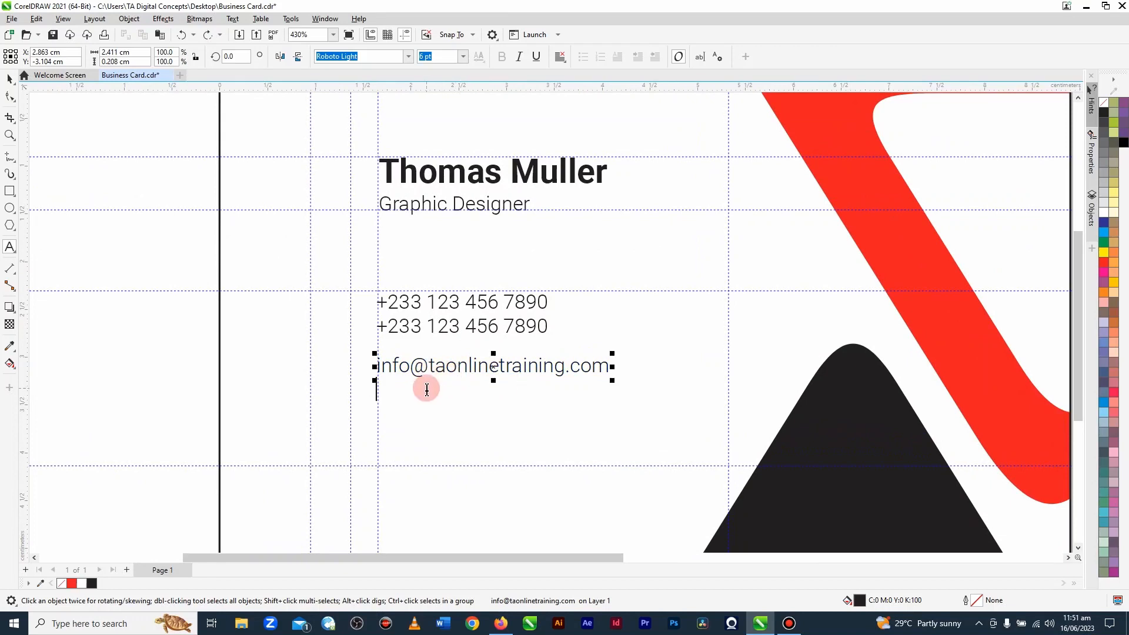
pyautogui.write('www.taonlinetrain')
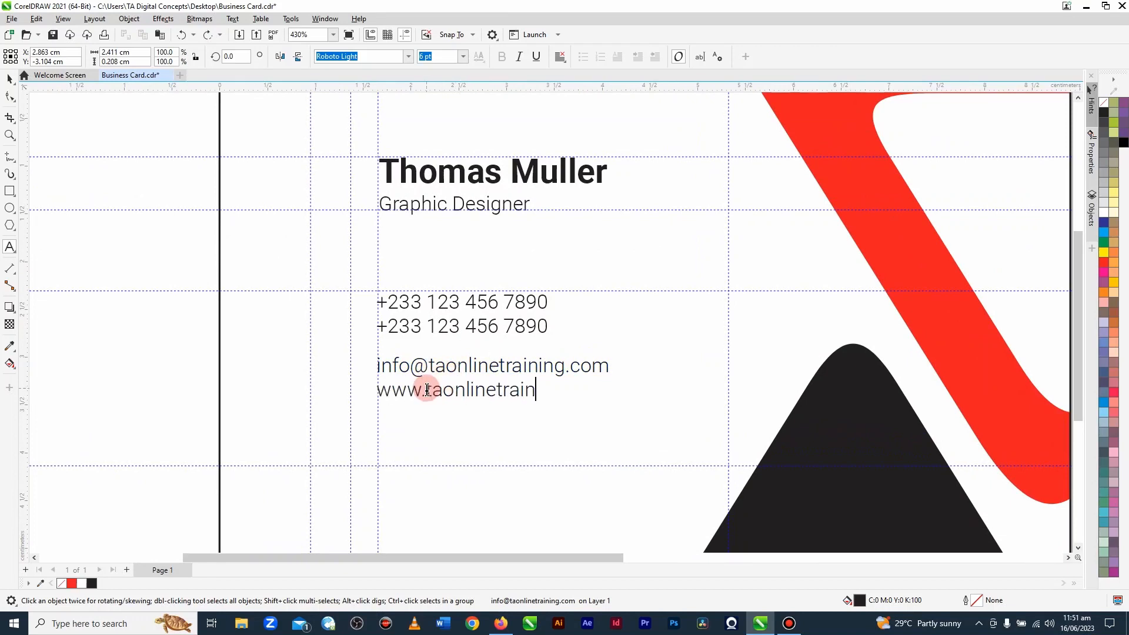
pyautogui.write('ing.com')
pyautogui.press('Return')
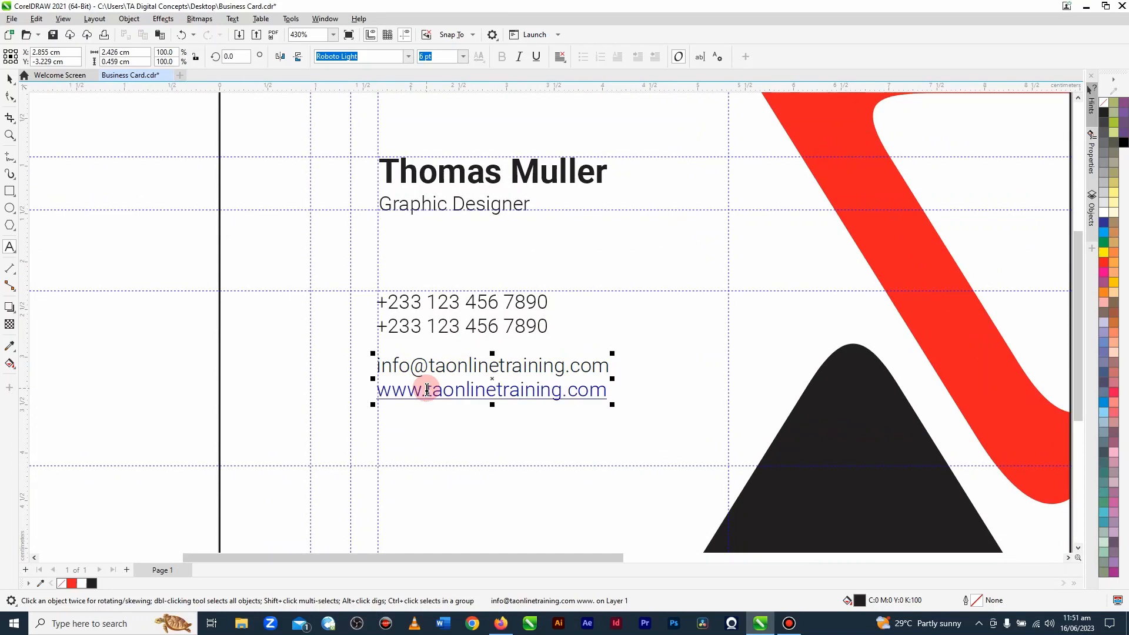
pyautogui.hotkey('ctrl', 'z')
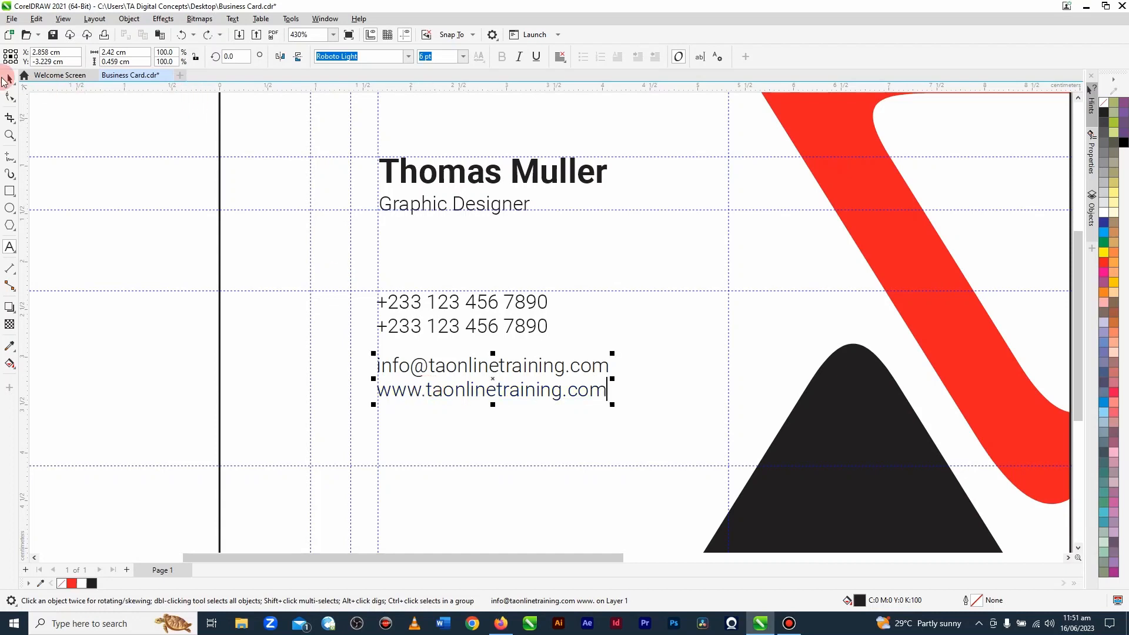
pyautogui.click(9, 78)
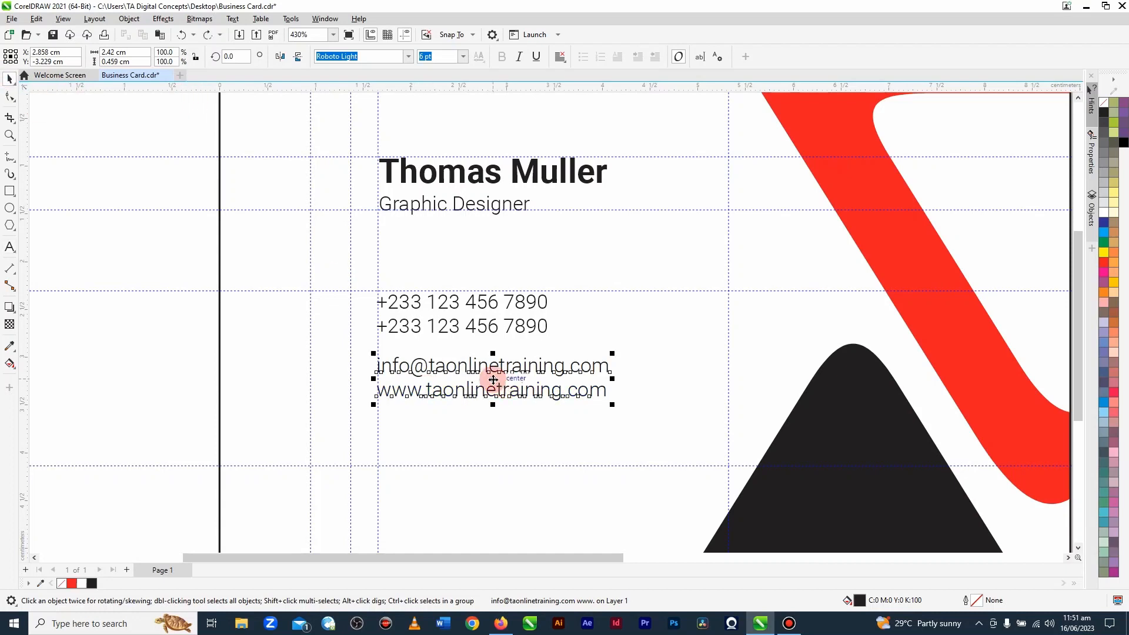
# Step: Duplicate the e-mail and website block straight below it and replace the copy's text with the two-line postal address
pyautogui.moveTo(492, 381); pyautogui.dragTo(490, 453)
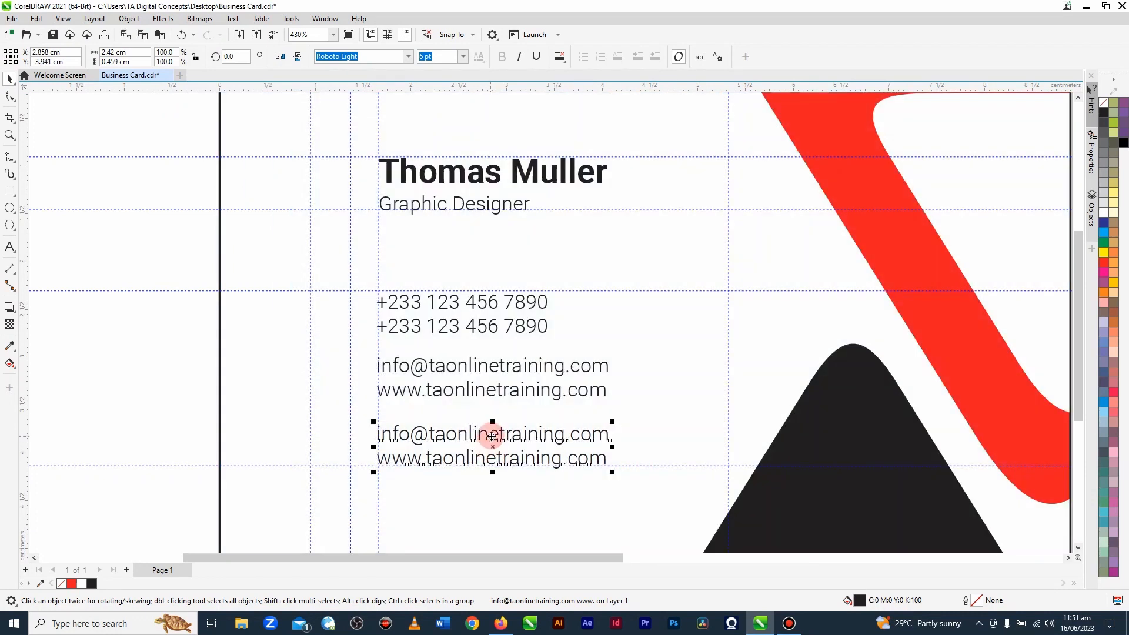
pyautogui.doubleClick(492, 448)
pyautogui.hotkey('ctrl', 'a')
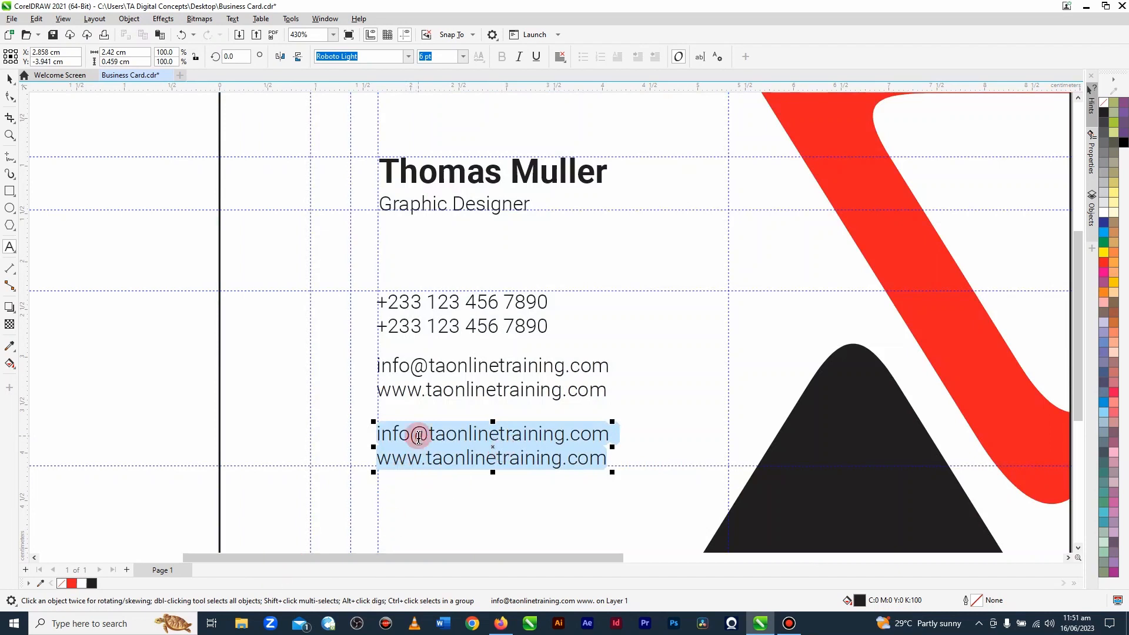
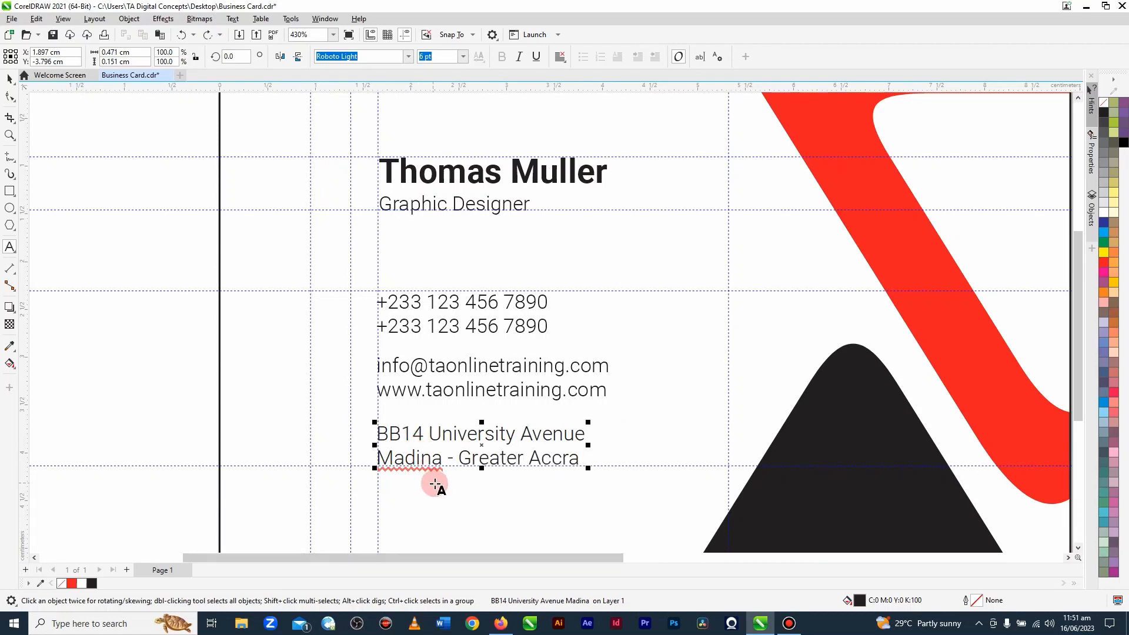
pyautogui.scroll(-1, 433, 323)
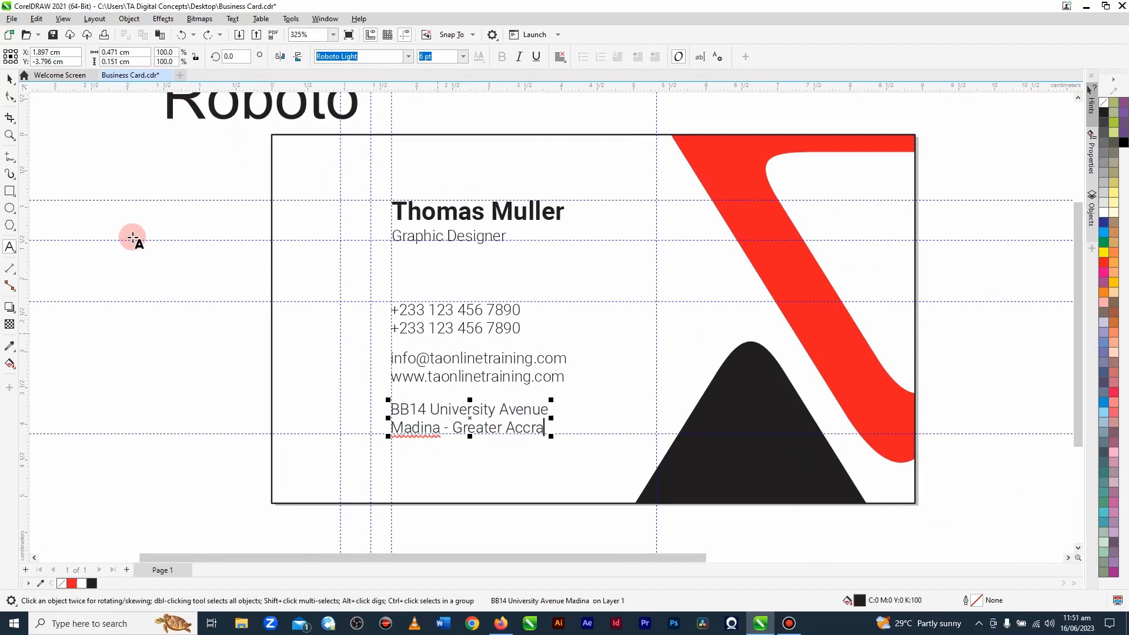
pyautogui.click(10, 78)
pyautogui.click(378, 396)
# Step: Draw a rectangle about 3.66 × 1.84 cm around the three contact text blocks, spanning the guidelines that enclose them
pyautogui.scroll(2, 502, 377)
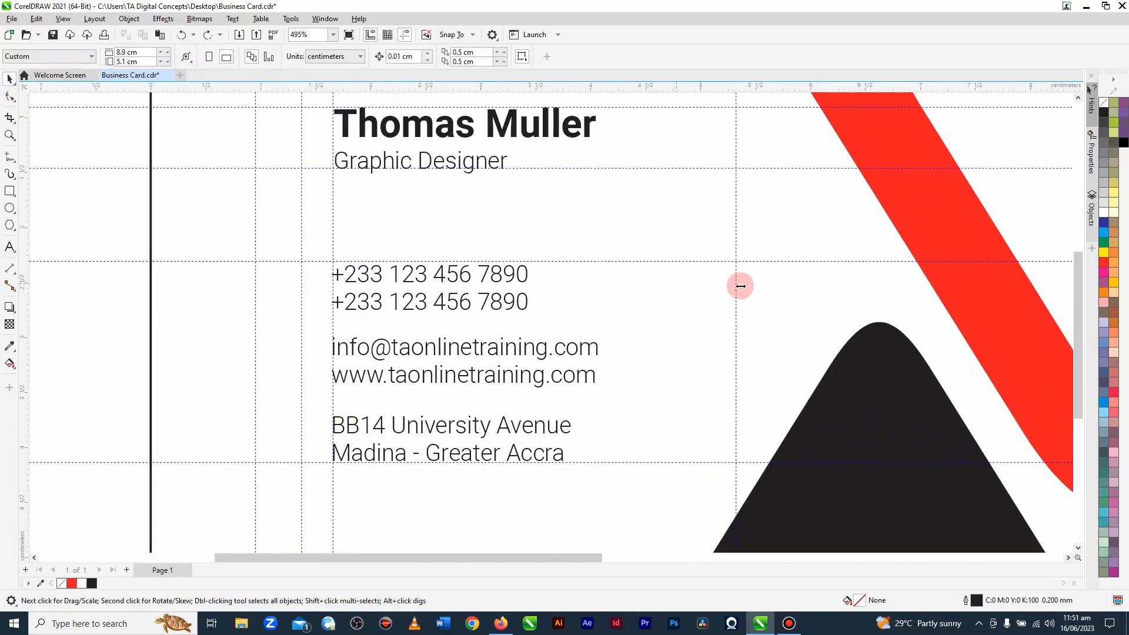
pyautogui.click(9, 190)
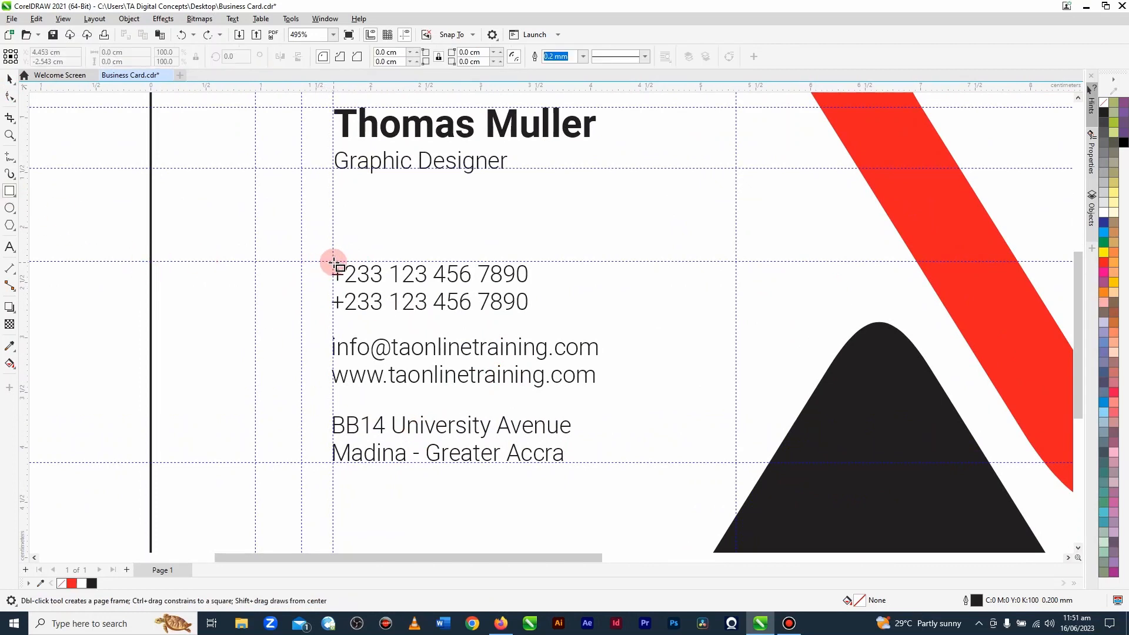
pyautogui.moveTo(333, 261); pyautogui.dragTo(738, 463)
# Step: Lower the rectangle's top edge onto the horizontal guideline above the phone numbers, making it about 1.83 cm high
pyautogui.scroll(3, 479, 295)
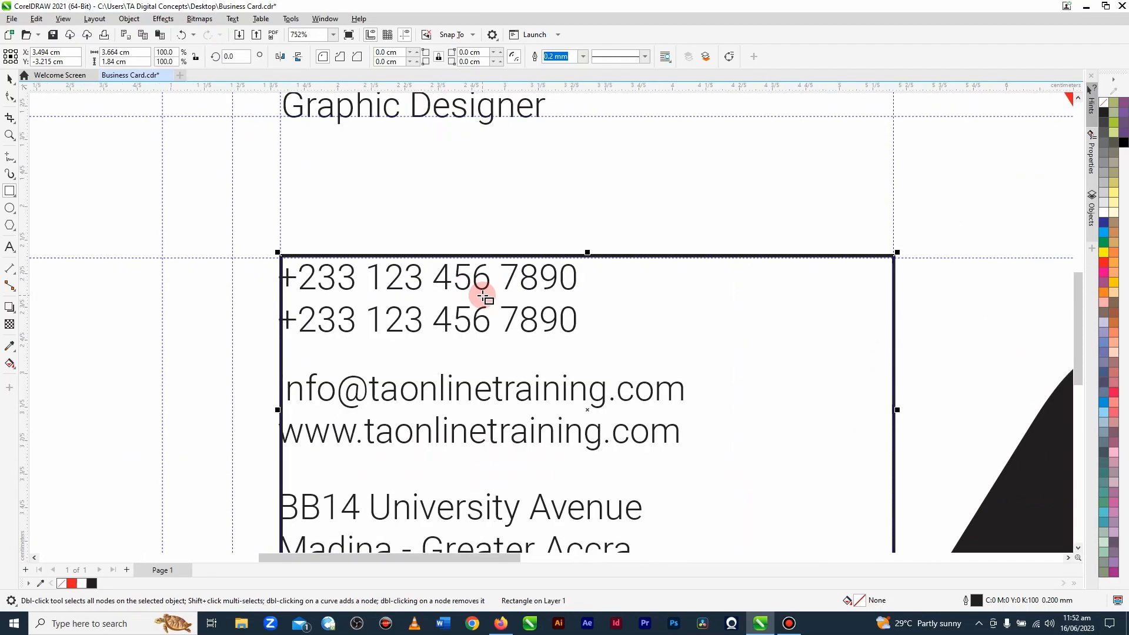
pyautogui.scroll(4, 483, 297)
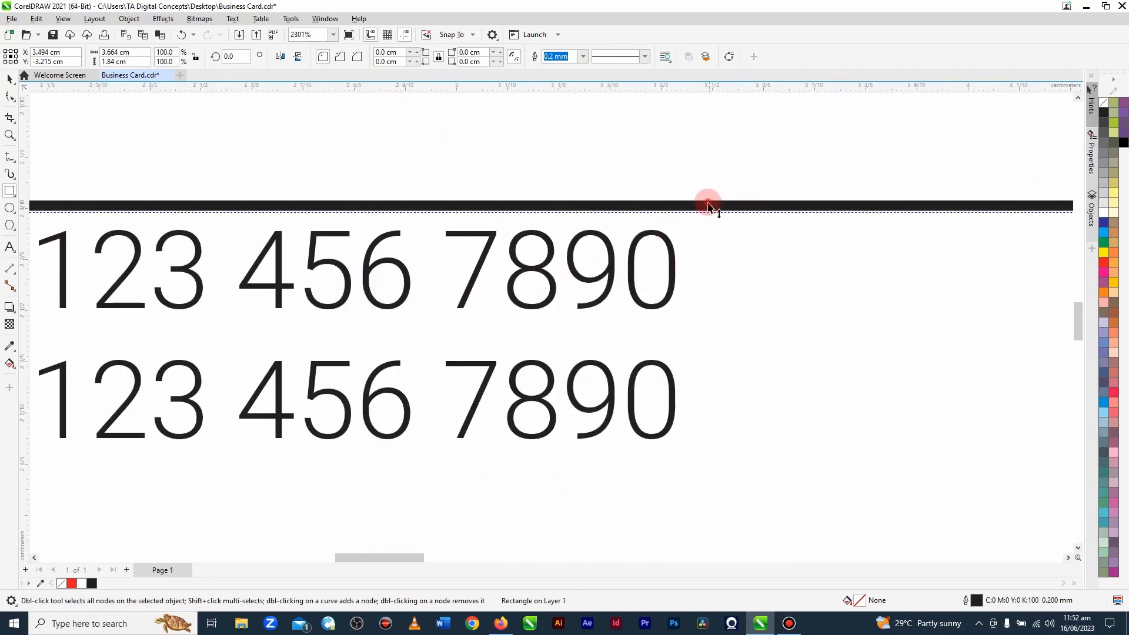
pyautogui.moveTo(708, 204); pyautogui.dragTo(717, 210)
pyautogui.scroll(-2, 479, 219)
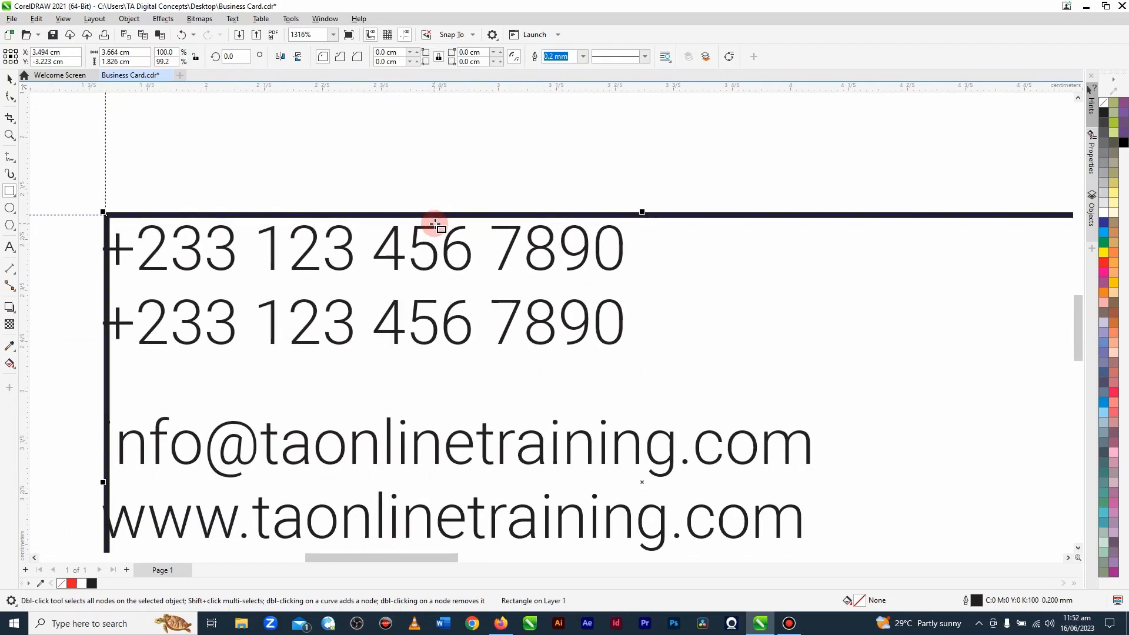
pyautogui.scroll(-6, 435, 225)
# Step: Lower the rectangle's bottom edge onto the horizontal guideline below the postal address, then deselect the rectangle
pyautogui.scroll(2, 507, 422)
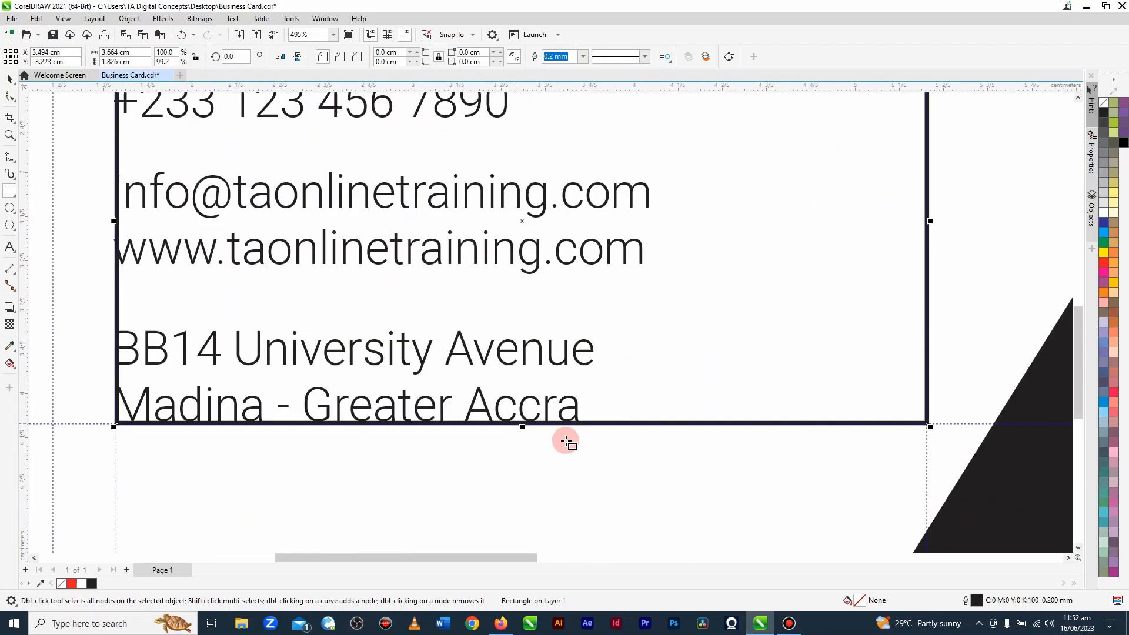
pyautogui.scroll(4, 566, 442)
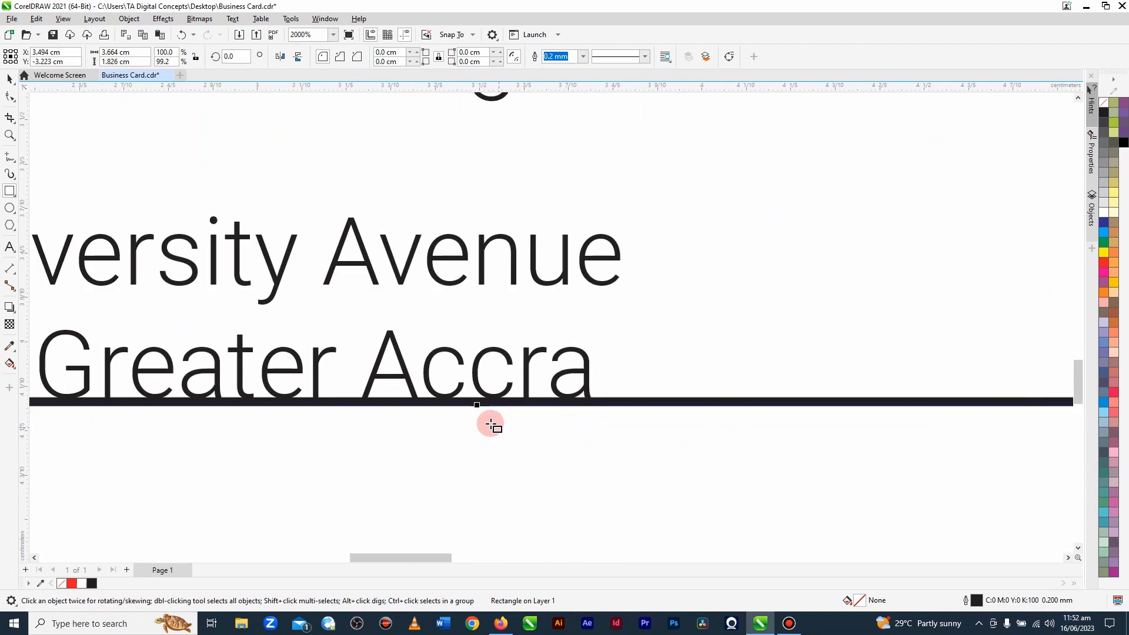
pyautogui.moveTo(475, 403)
pyautogui.mouseDown()
pyautogui.moveTo(477, 452)
pyautogui.moveTo(482, 408)
pyautogui.mouseUp()
pyautogui.scroll(-3, 482, 408)
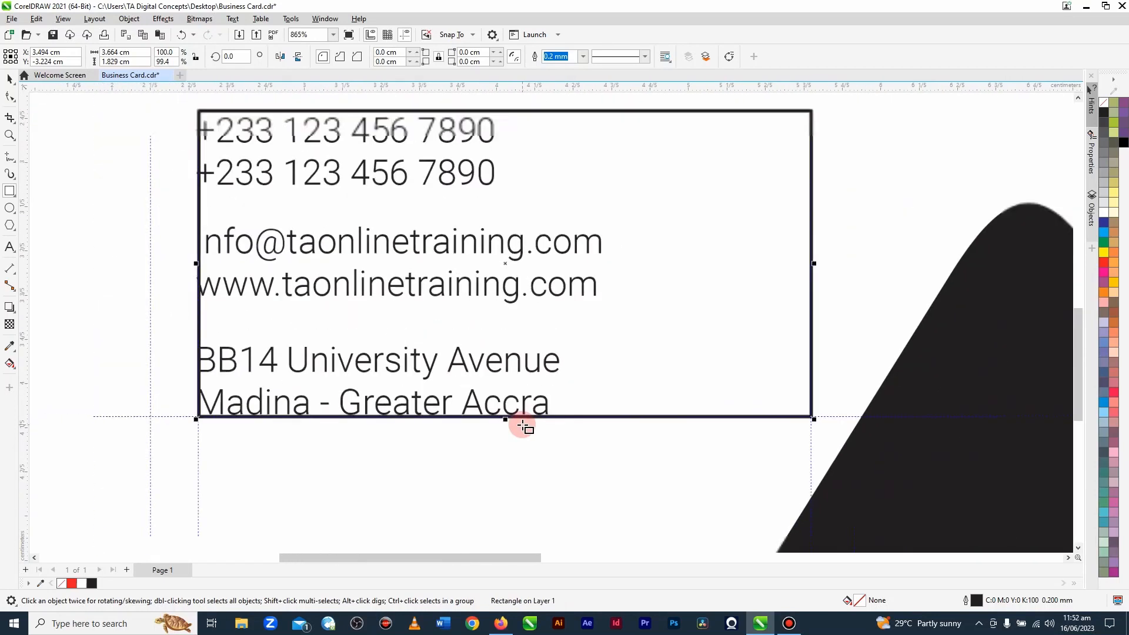
pyautogui.scroll(-1, 618, 411)
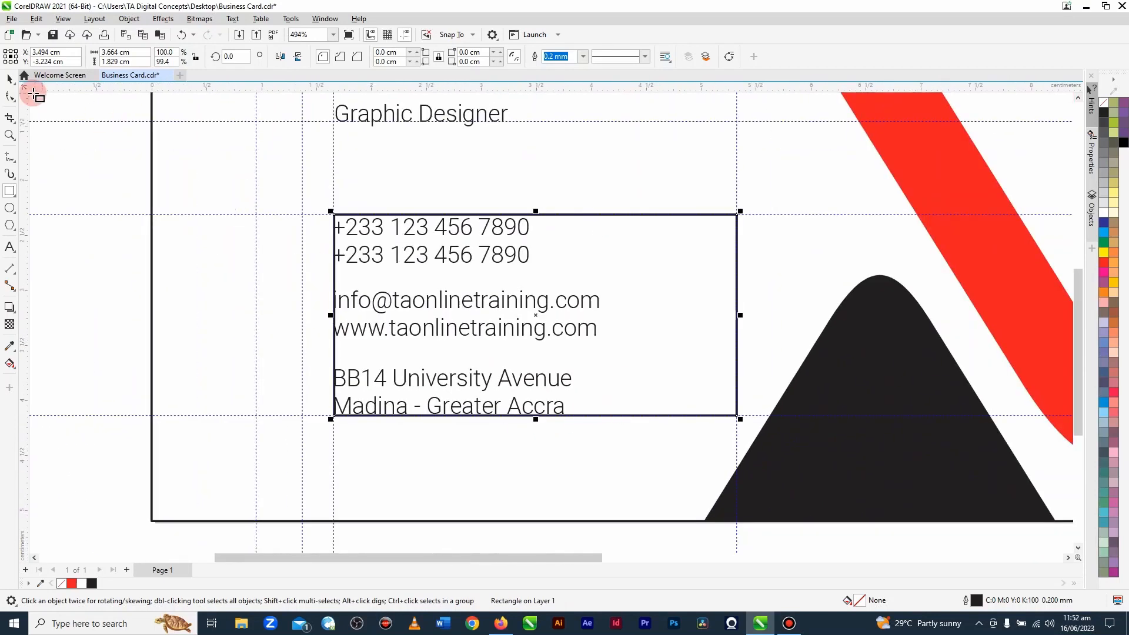
pyautogui.click(97, 313)
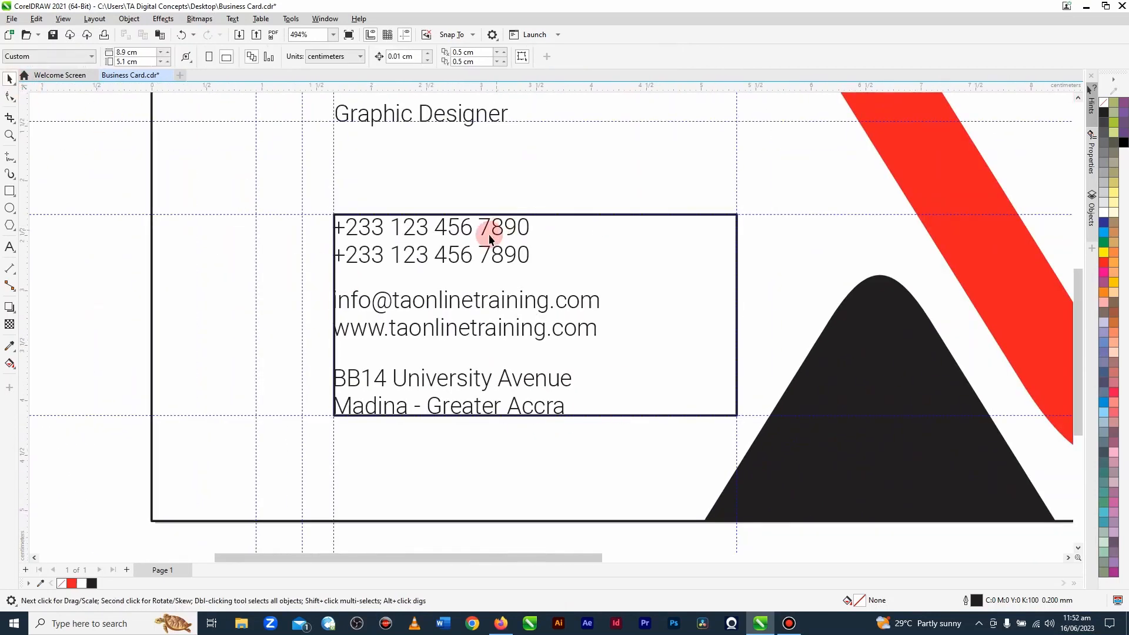
# Step: Align the phone number block to the top edge of the surrounding rectangle
pyautogui.click(468, 229)
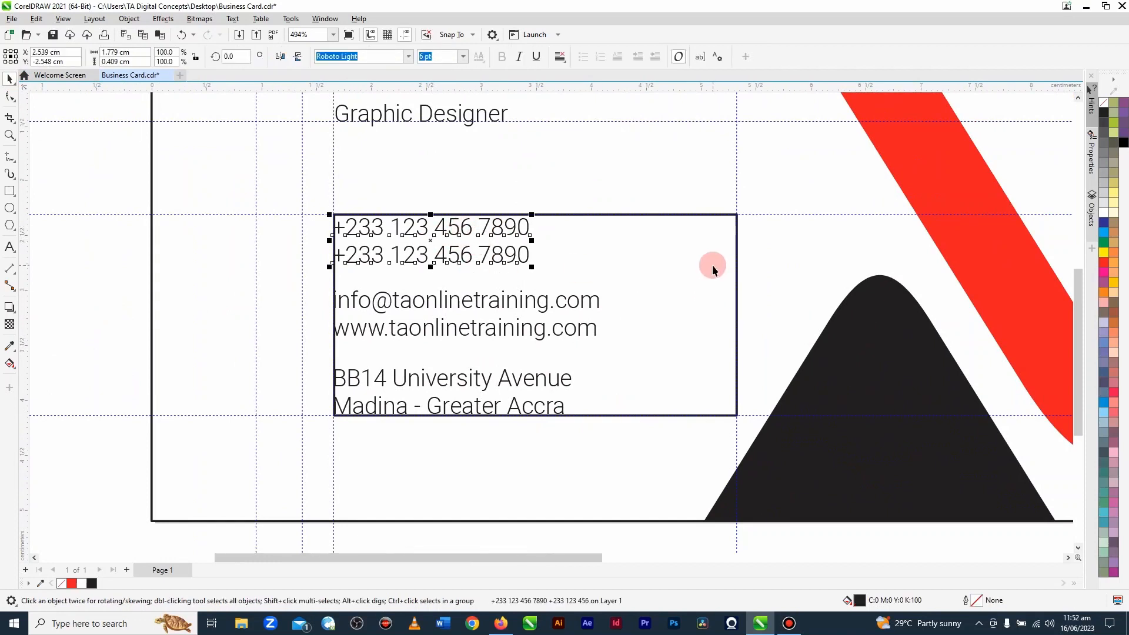
pyautogui.keyDown('shift'); pyautogui.click(699, 247); pyautogui.keyUp('shift')
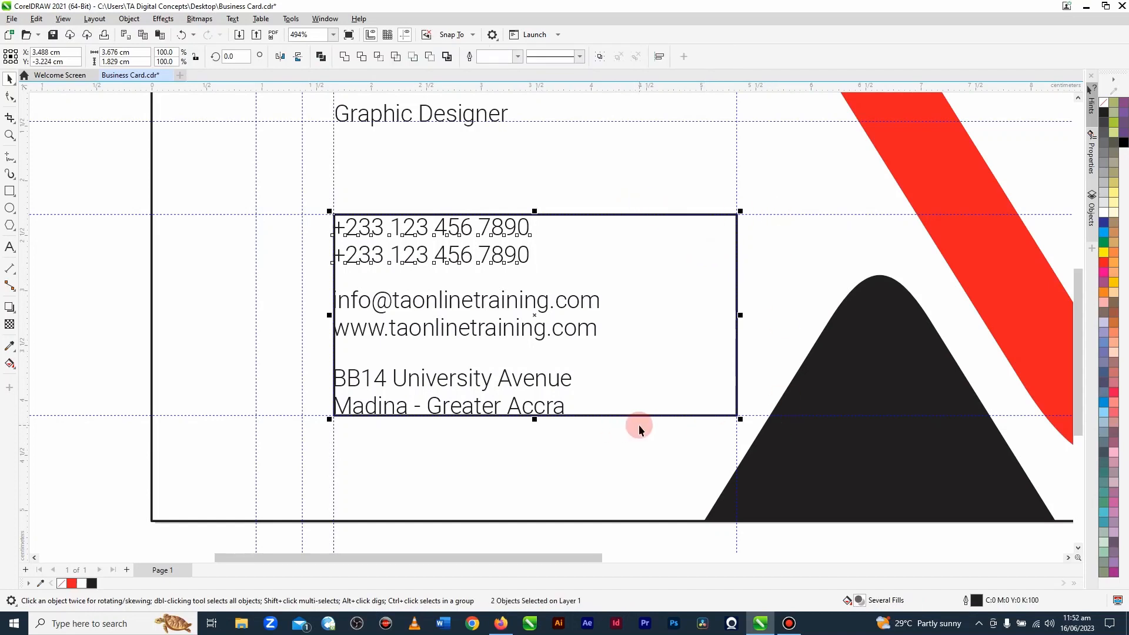
pyautogui.press('t')
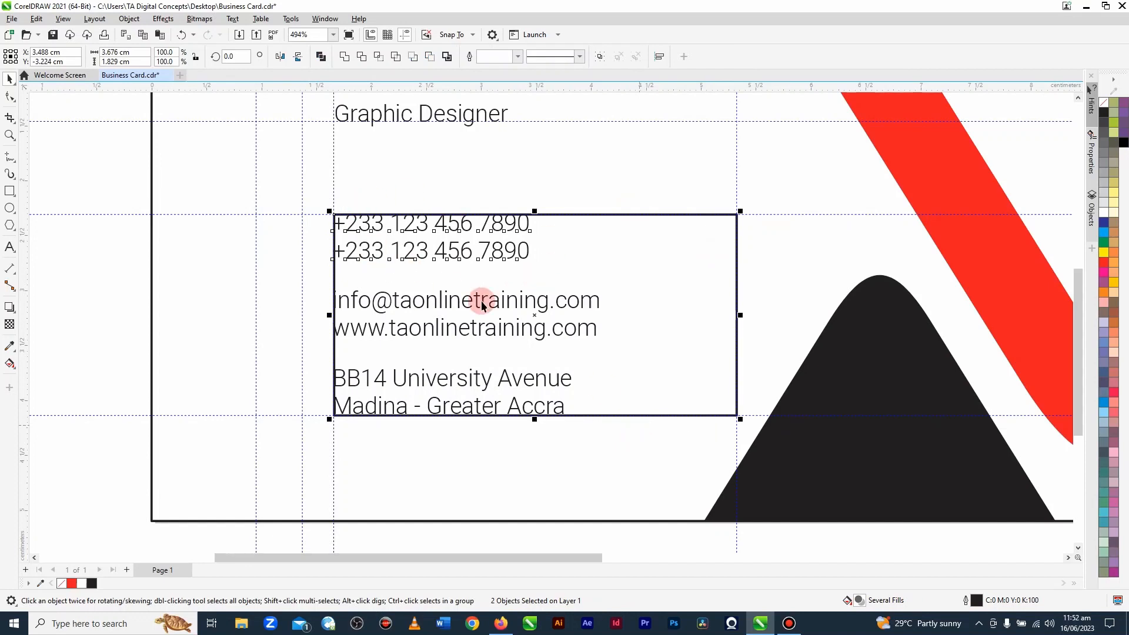
# Step: Align the postal address block to the bottom edge of the surrounding rectangle, then clear the selection
pyautogui.click(457, 397)
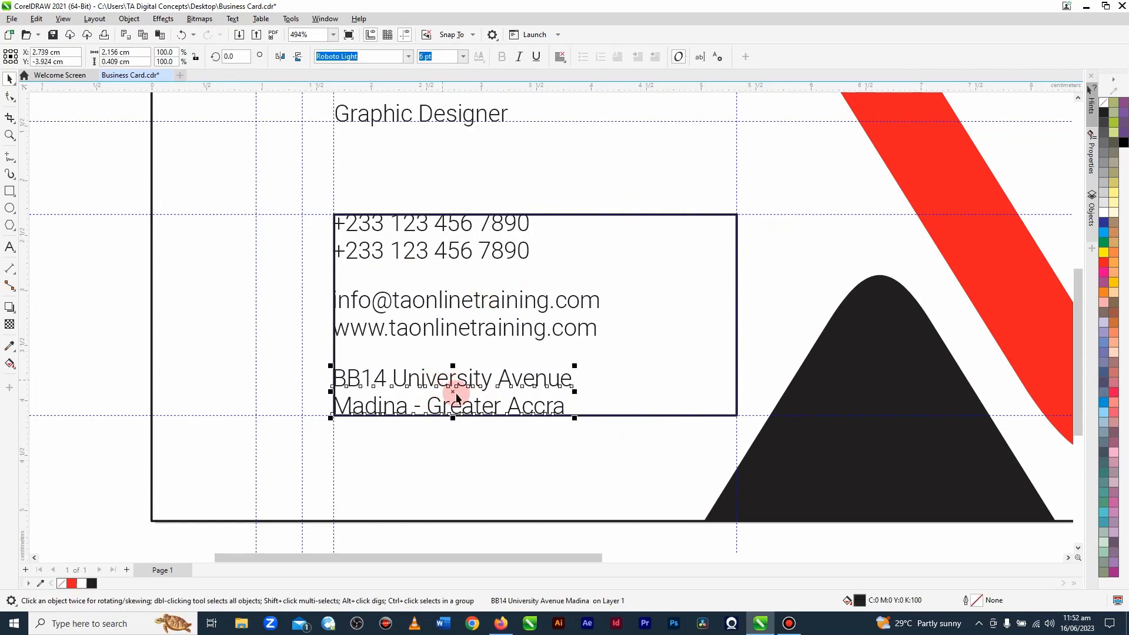
pyautogui.keyDown('shift'); pyautogui.click(719, 389); pyautogui.keyUp('shift')
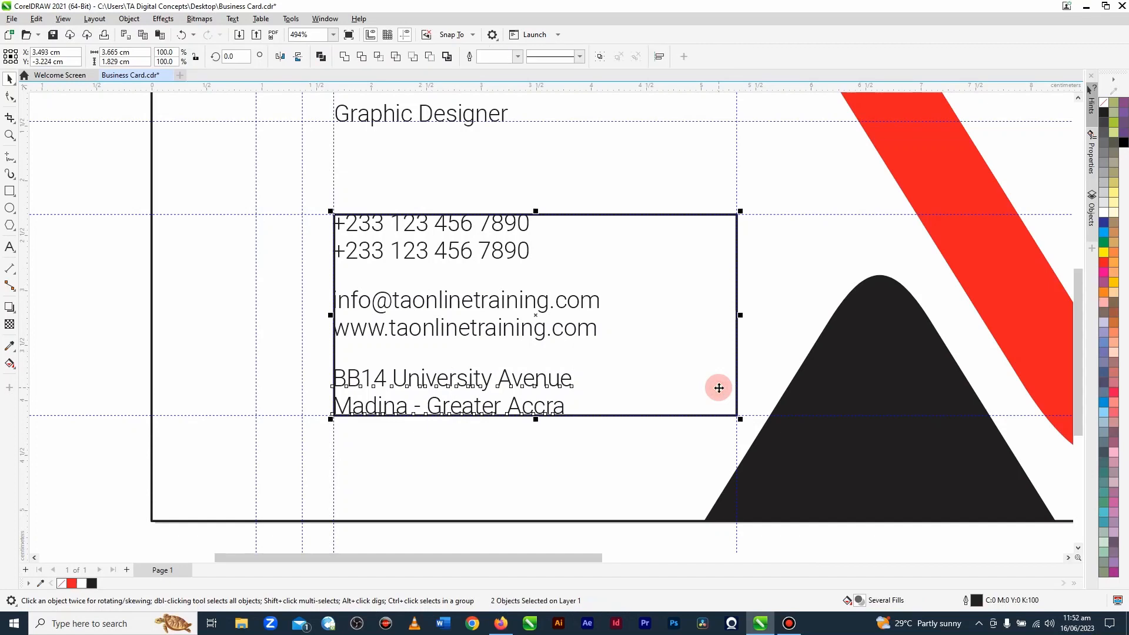
pyautogui.press('b')
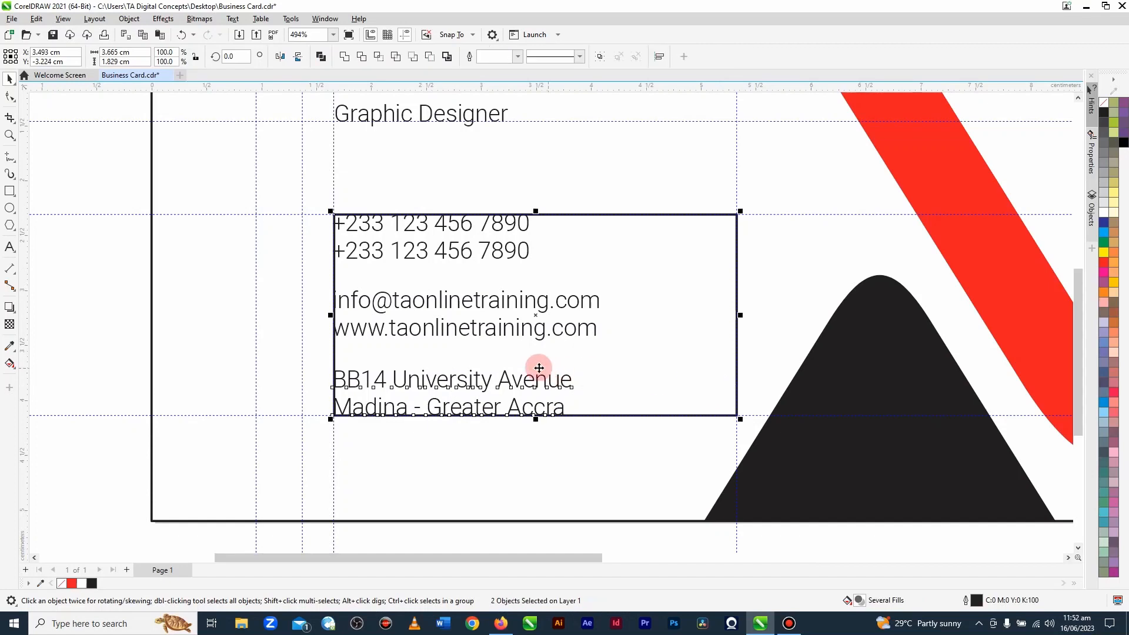
pyautogui.click(121, 287)
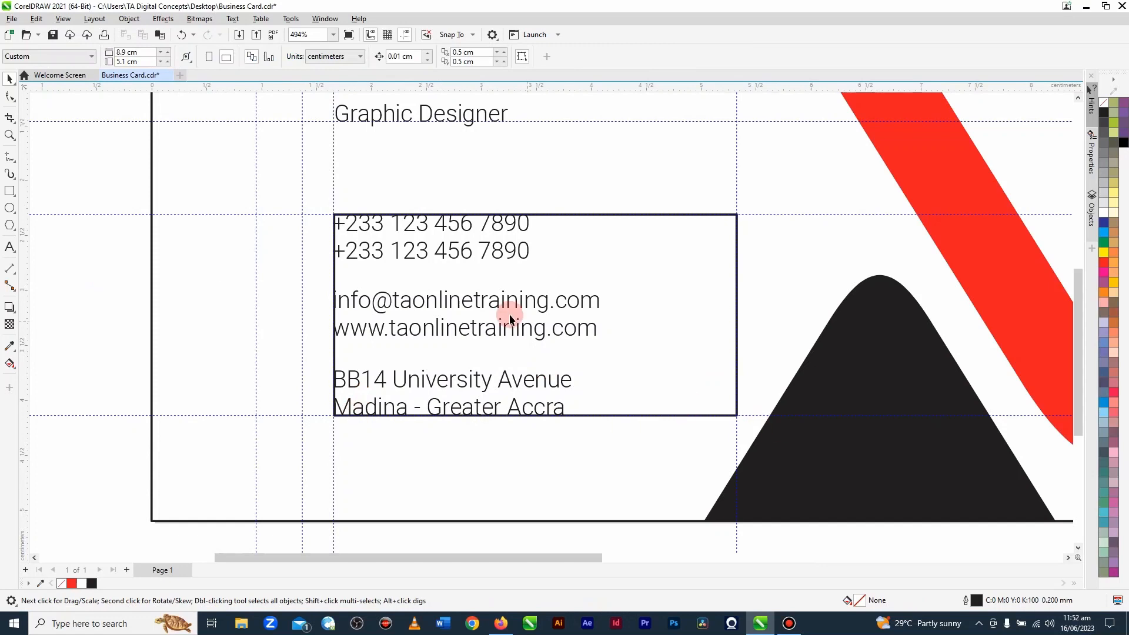
# Step: Centre the e-mail and website block vertically within the rectangle and align it to the rectangle's left edge
pyautogui.click(497, 334)
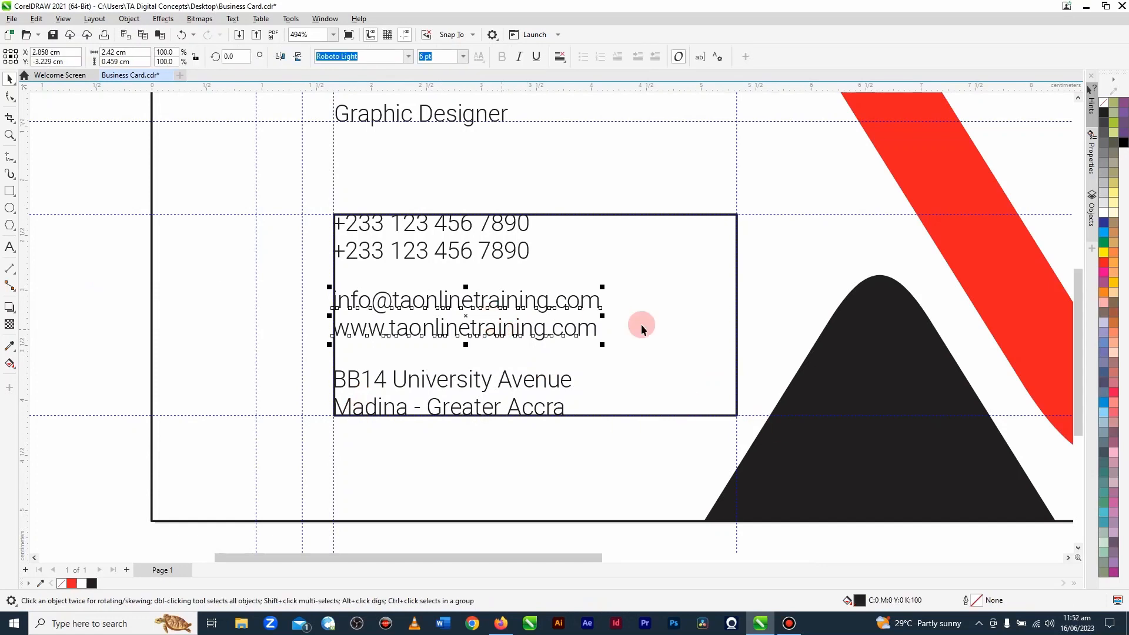
pyautogui.keyDown('shift'); pyautogui.click(715, 300); pyautogui.keyUp('shift')
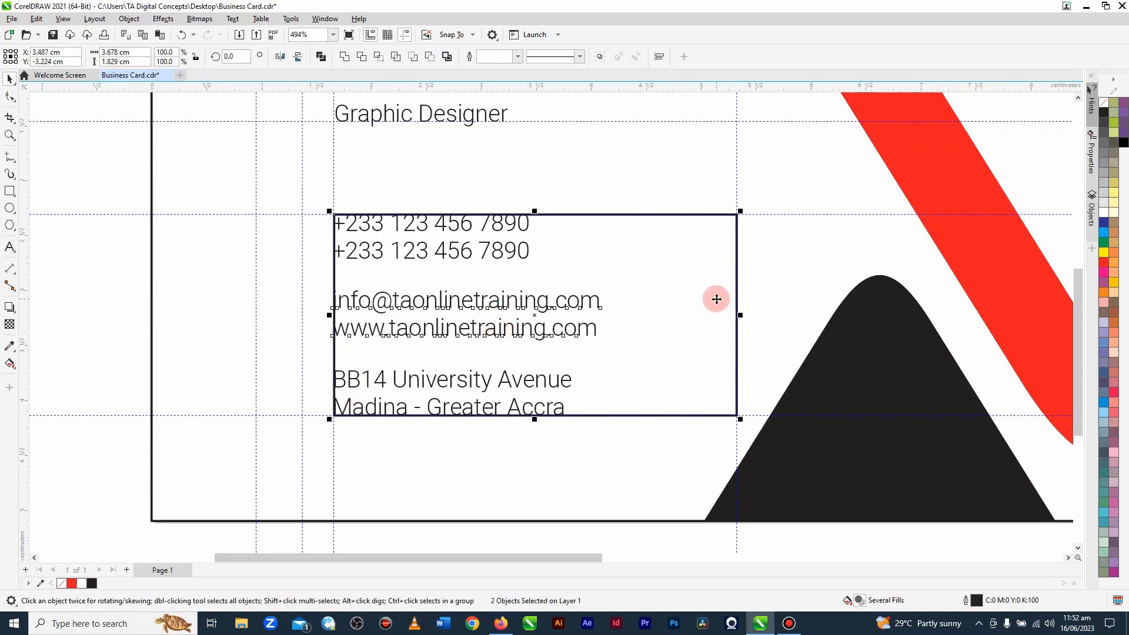
pyautogui.press('c')
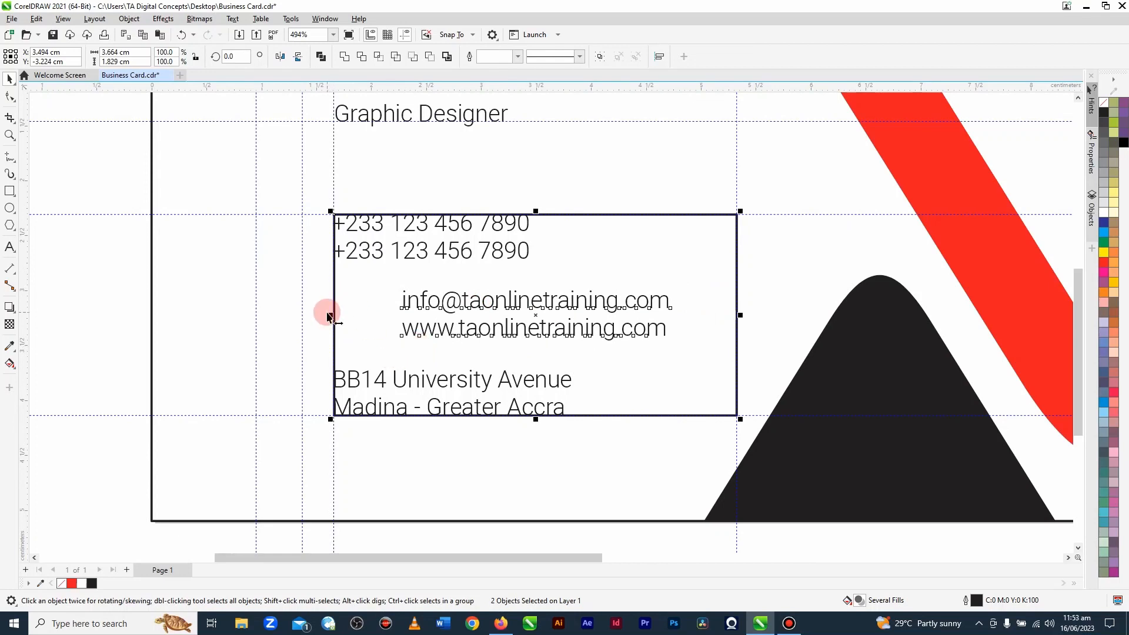
pyautogui.press('l')
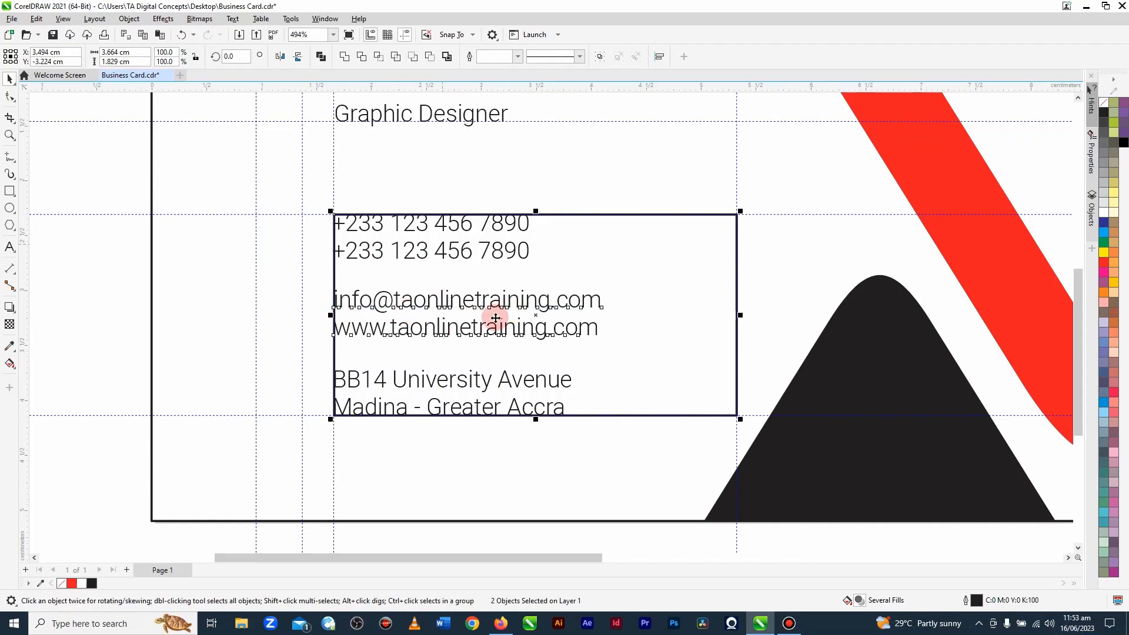
# Step: Delete the helper rectangle around the three contact text blocks
pyautogui.click(671, 281)
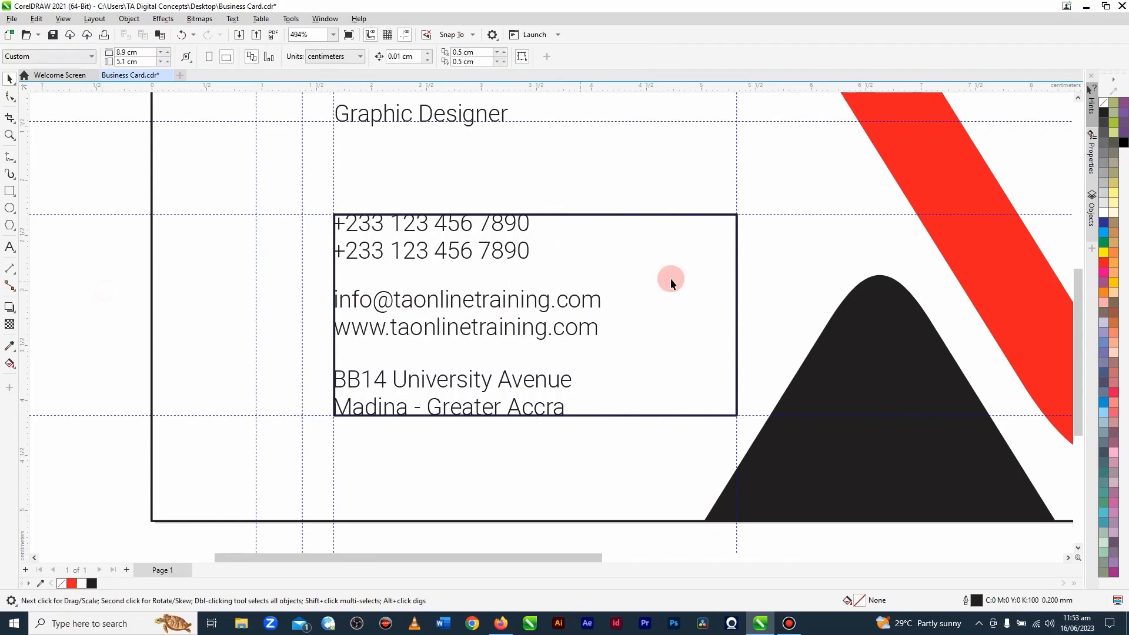
pyautogui.click(673, 280)
pyautogui.press('Escape')
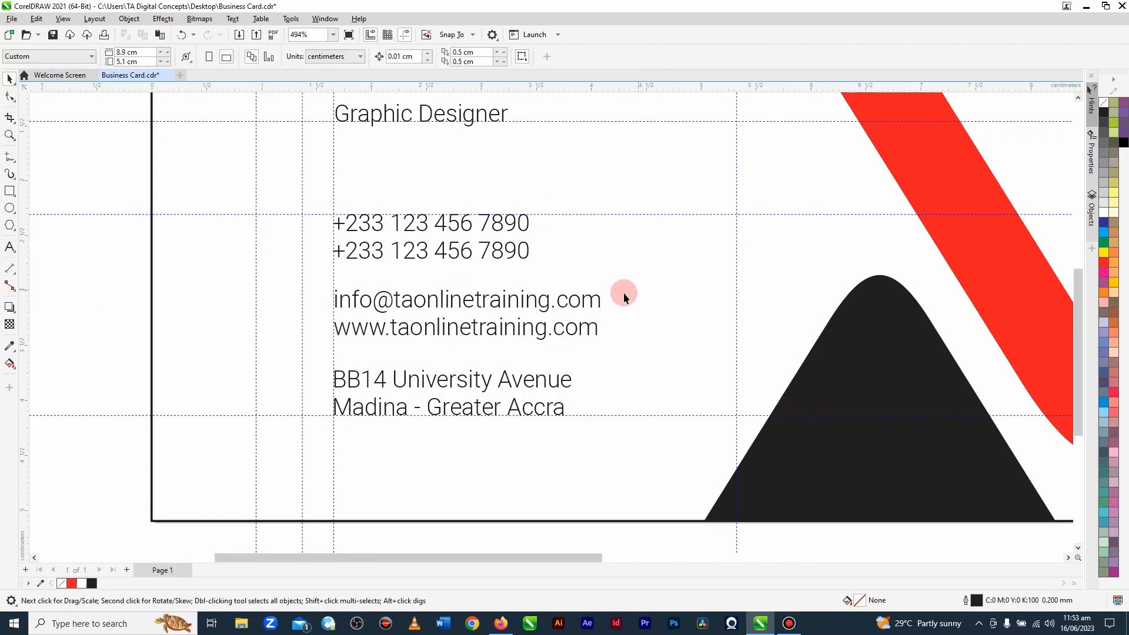
# Step: Set the font of the two-line phone number block to Roboto Medium, then deselect it
pyautogui.scroll(-2, 456, 338)
pyautogui.scroll(-1, 416, 310)
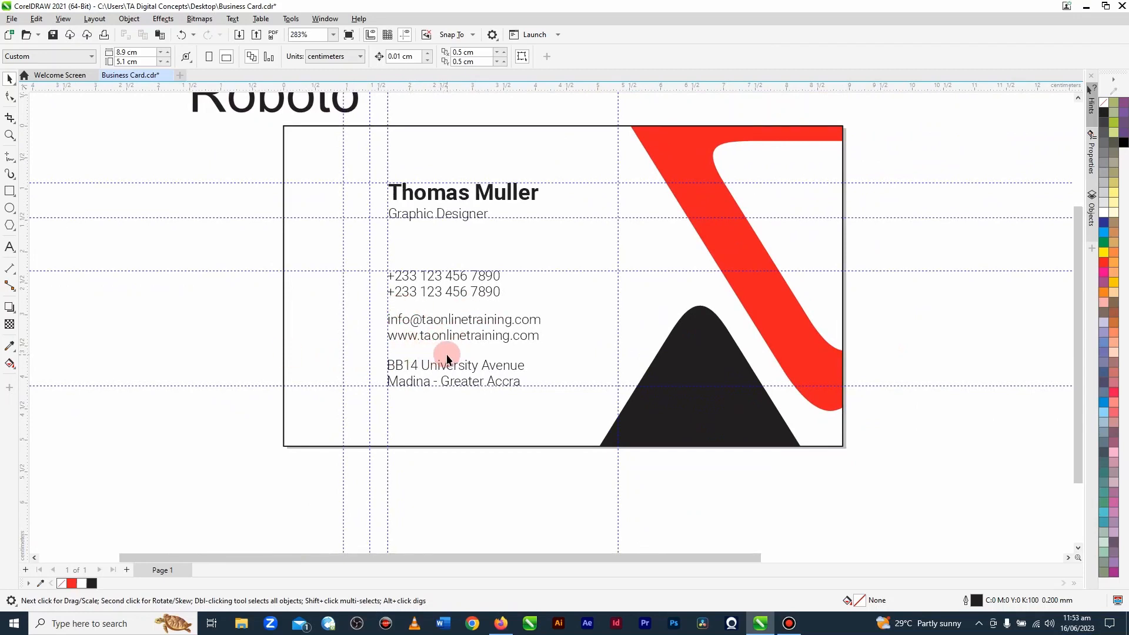
pyautogui.scroll(-1, 468, 412)
pyautogui.scroll(1, 510, 205)
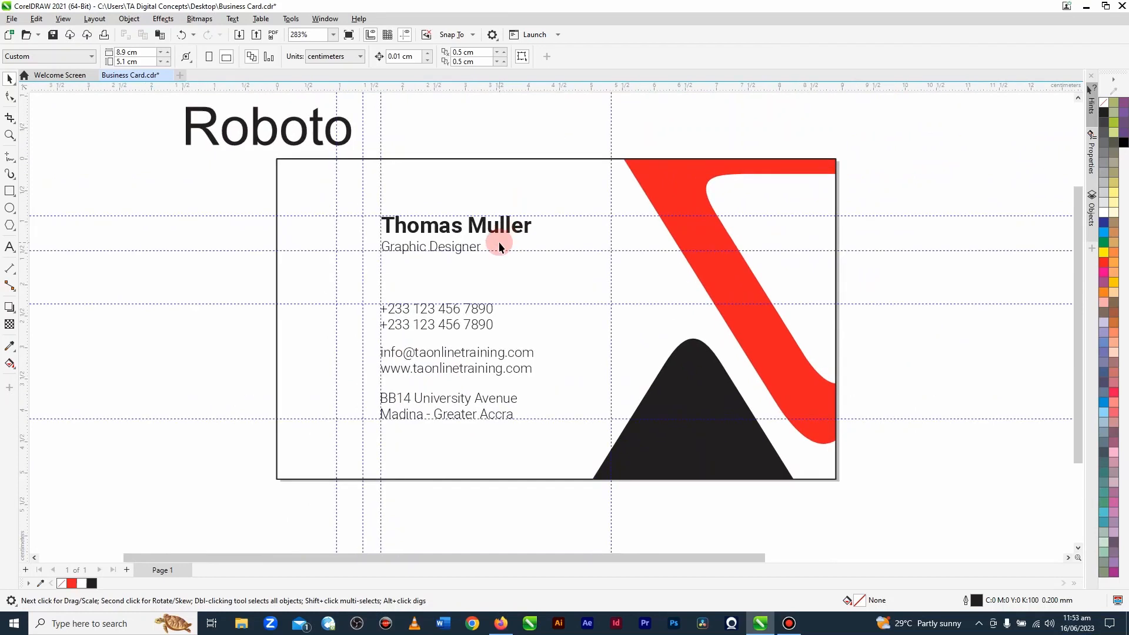
pyautogui.click(334, 35)
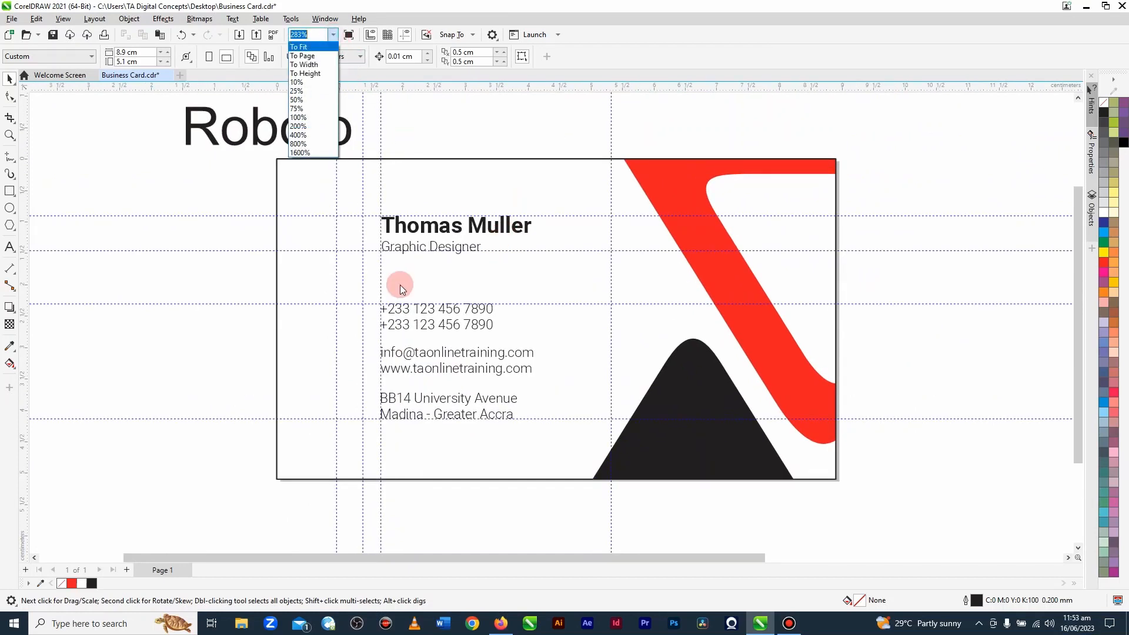
pyautogui.click(223, 284)
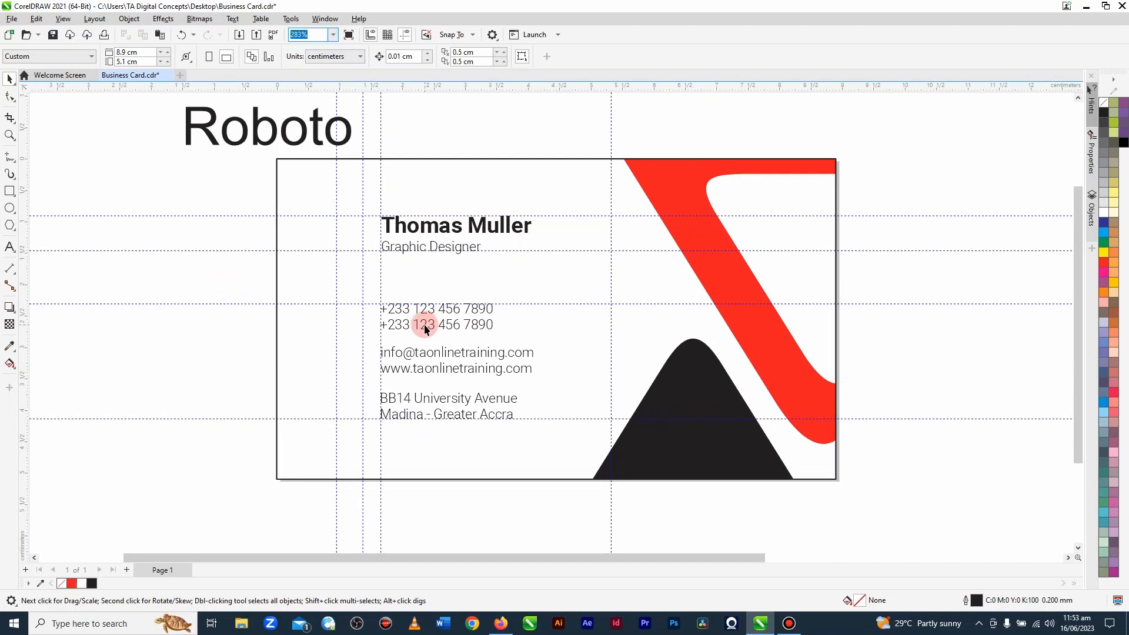
pyautogui.click(425, 324)
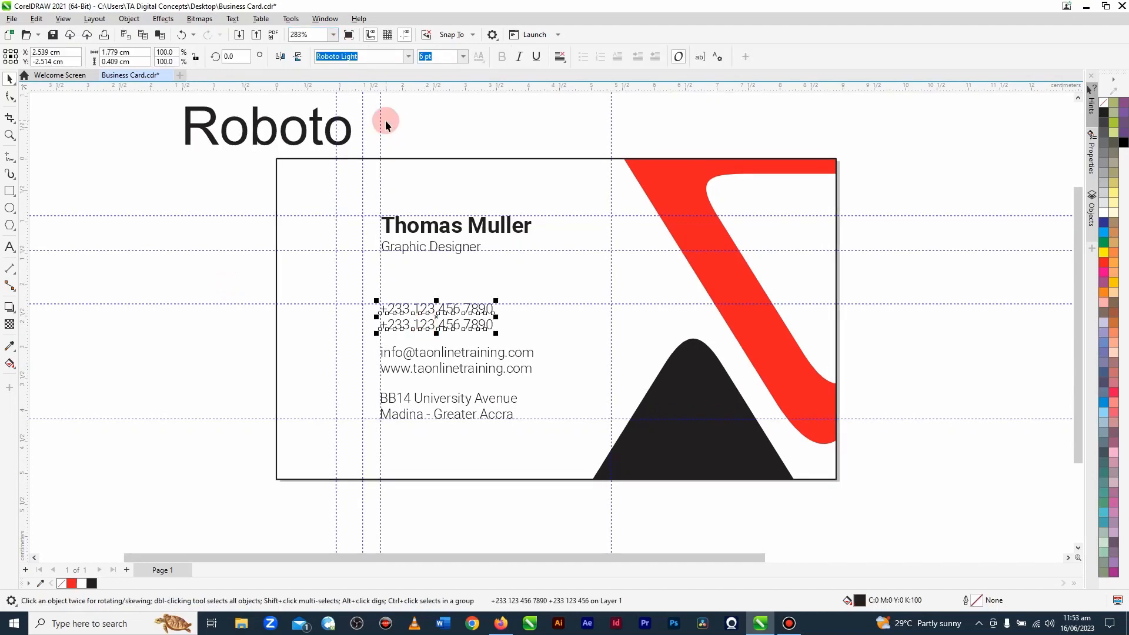
pyautogui.click(409, 58)
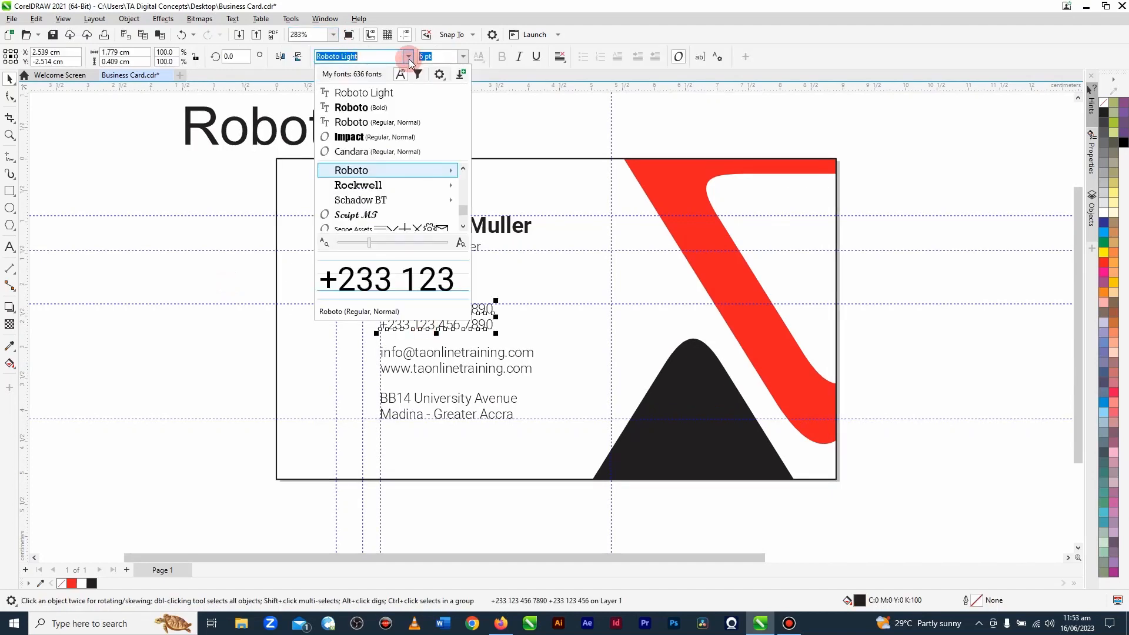
pyautogui.moveTo(417, 170)
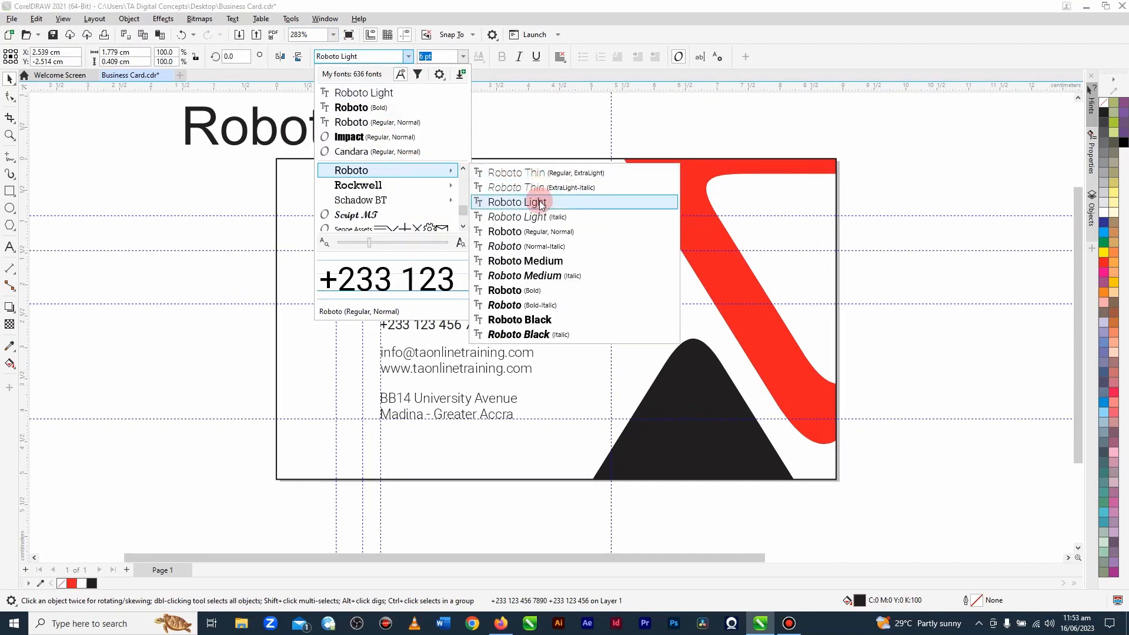
pyautogui.click(535, 262)
pyautogui.click(234, 361)
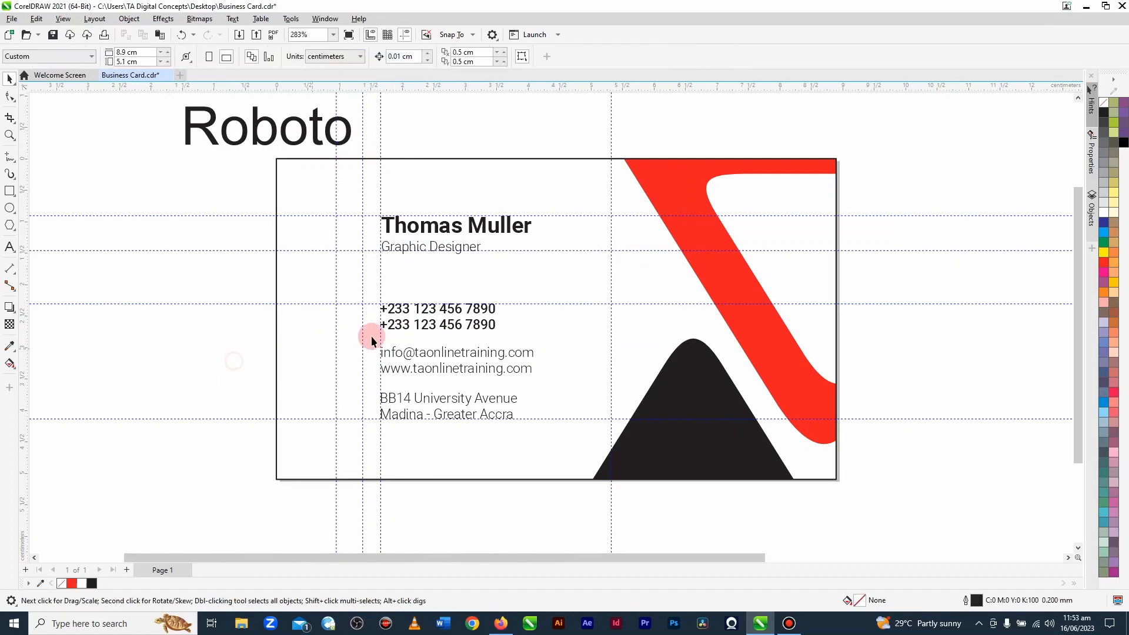
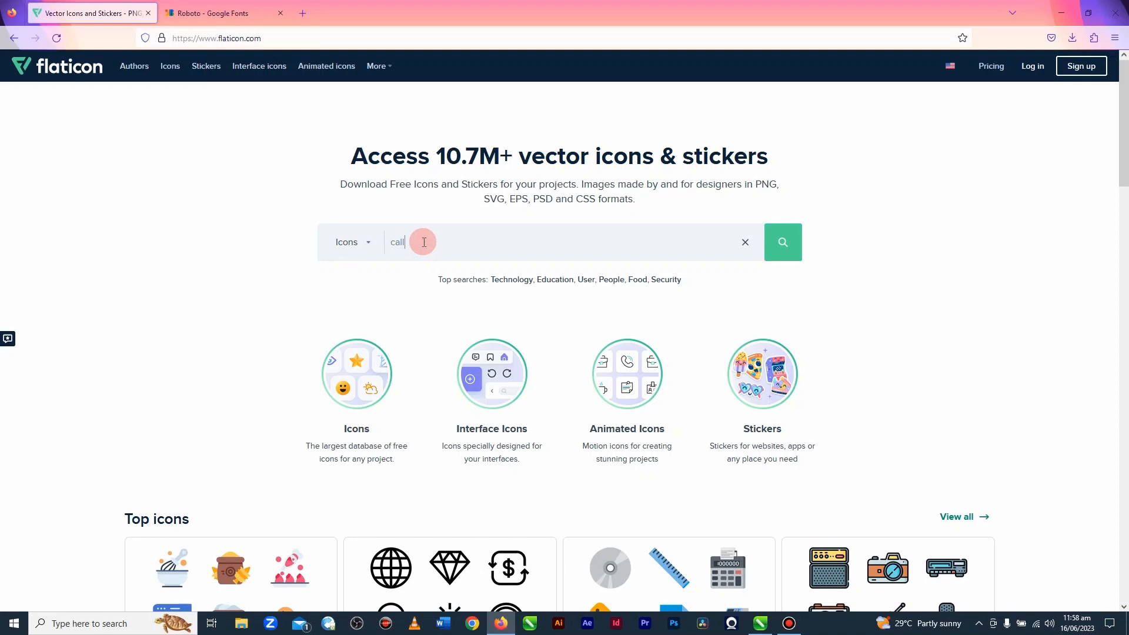
# Step: Search the icon library for "call" and download the plain black phone receiver silhouette as a free PNG
pyautogui.click(781, 243)
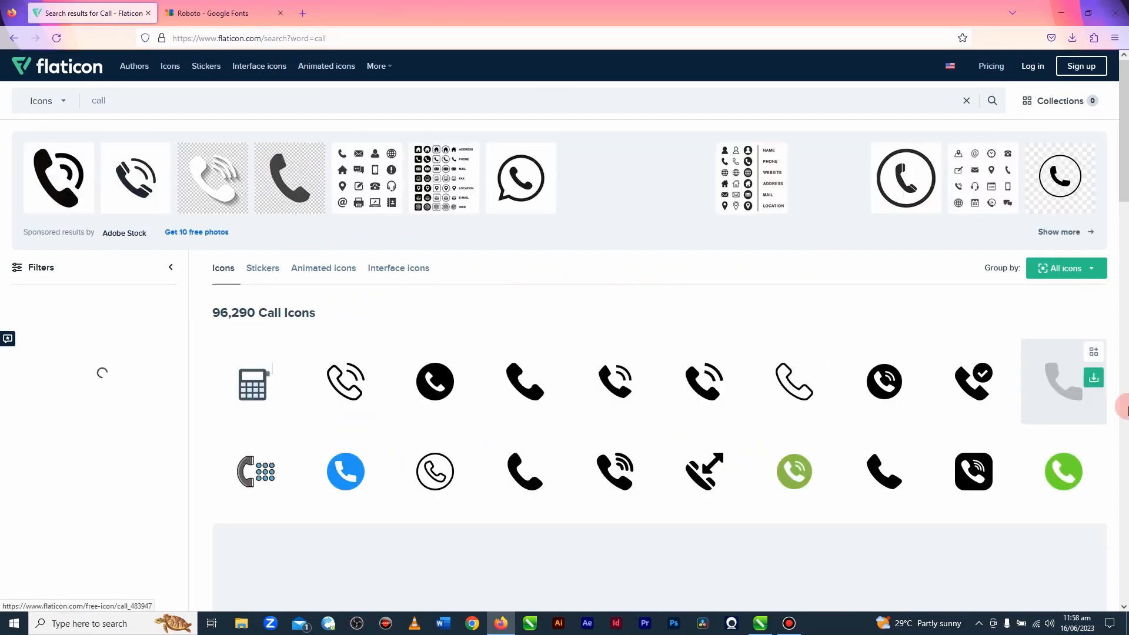
pyautogui.scroll(-2, 529, 382)
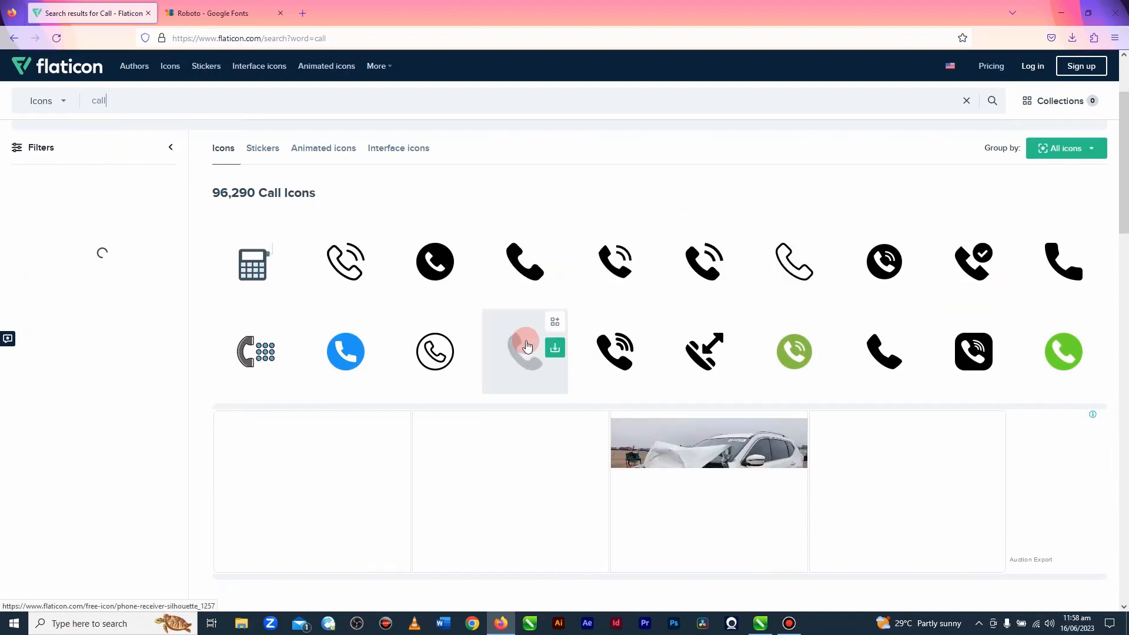
pyautogui.click(555, 349)
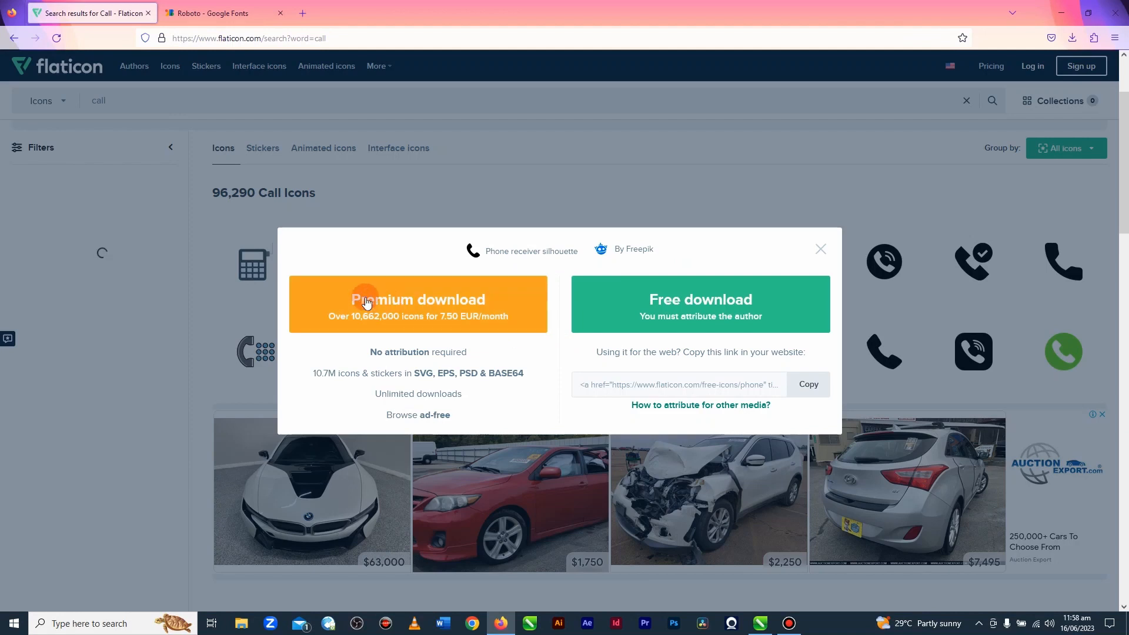
pyautogui.click(742, 307)
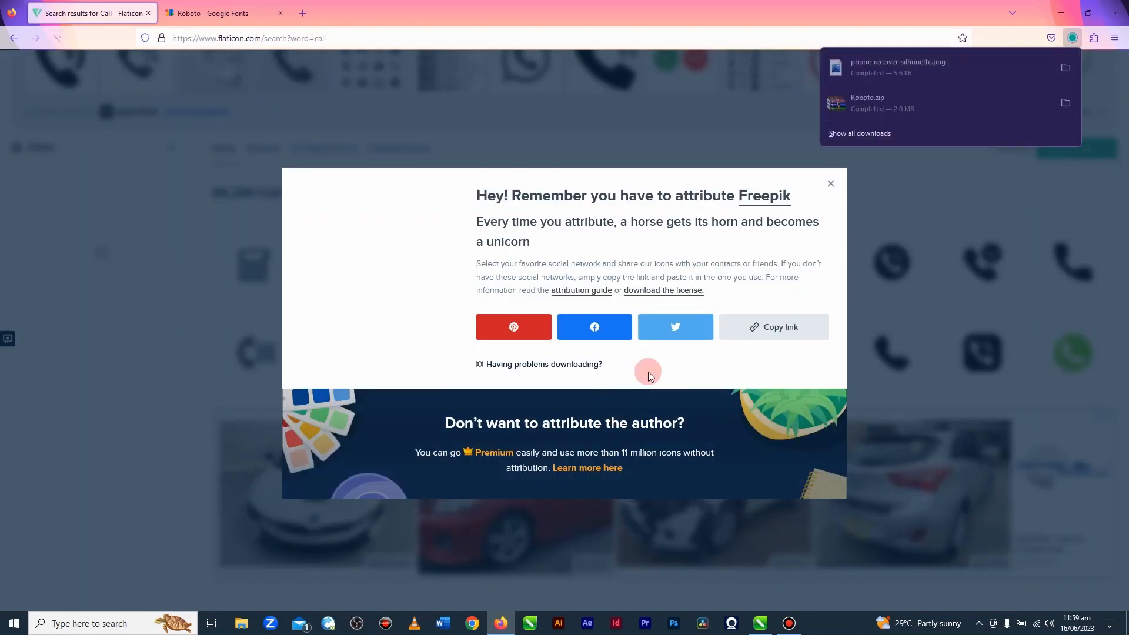
# Step: Copy the attribution link for the downloaded phone icon and dismiss the attribution message
pyautogui.click(772, 329)
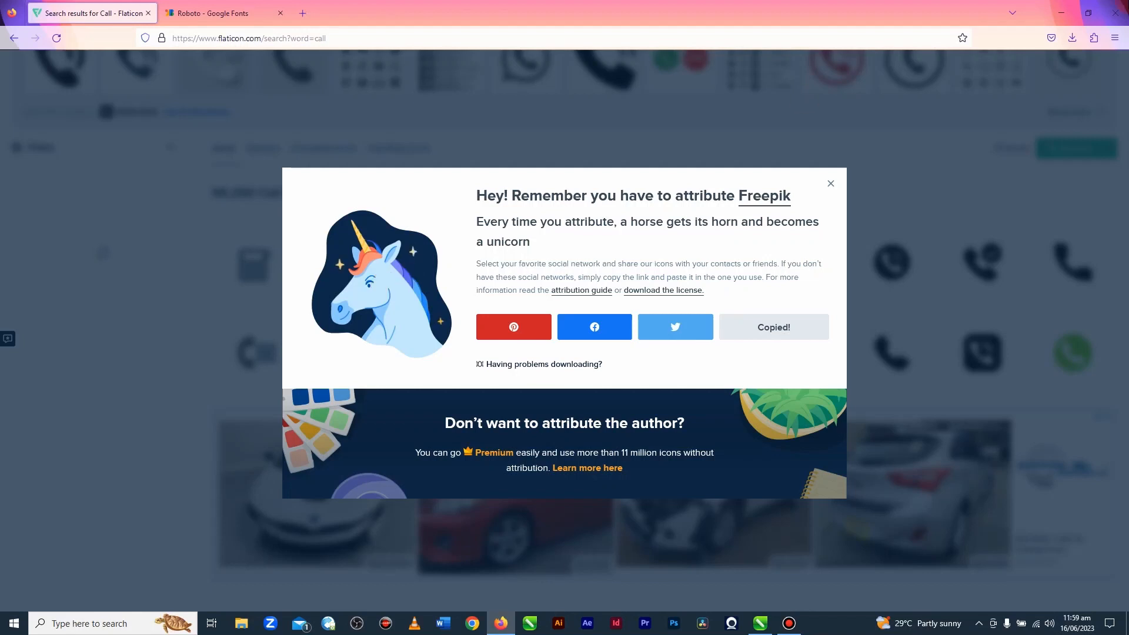
pyautogui.click(1061, 14)
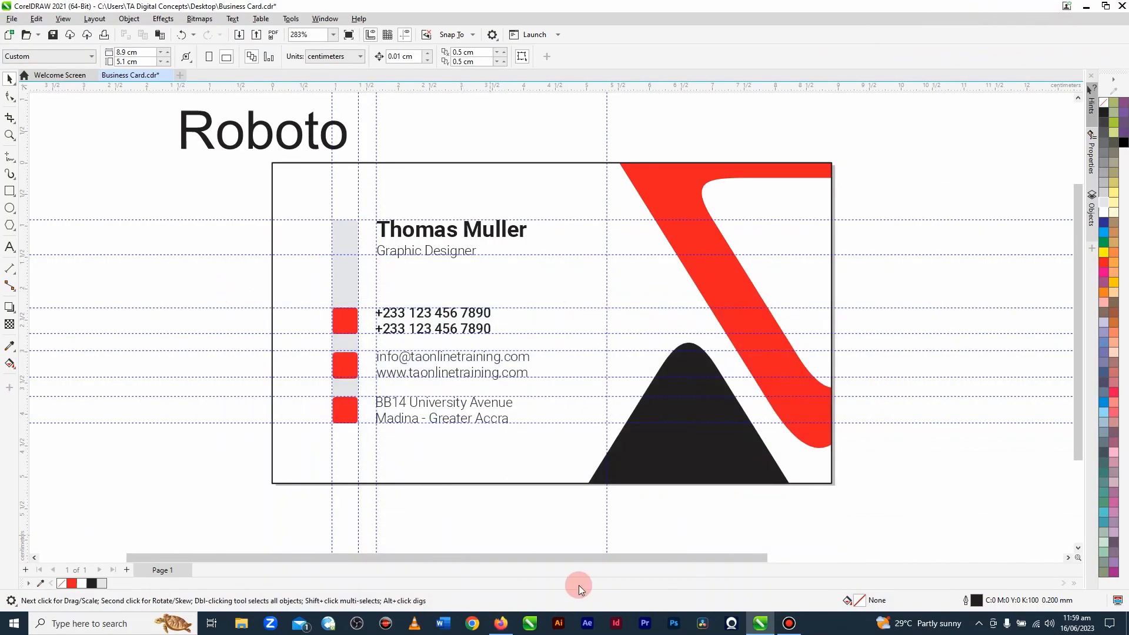
pyautogui.click(500, 623)
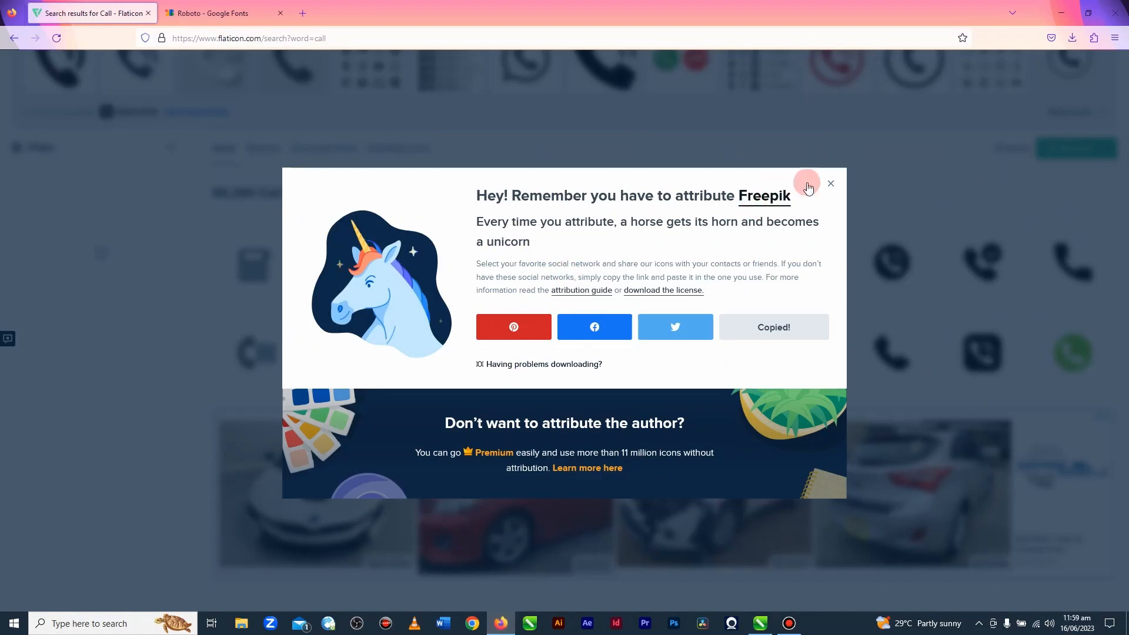
pyautogui.click(829, 182)
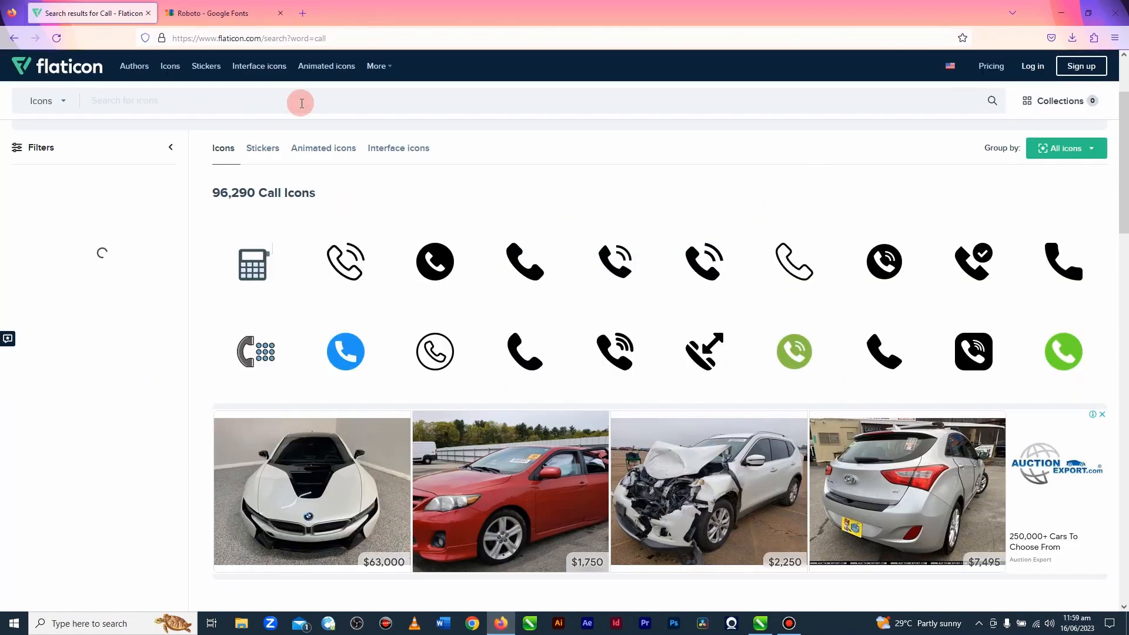
# Step: Search the icon library for "envelope" icons
pyautogui.click(301, 103)
pyautogui.write('envelope')
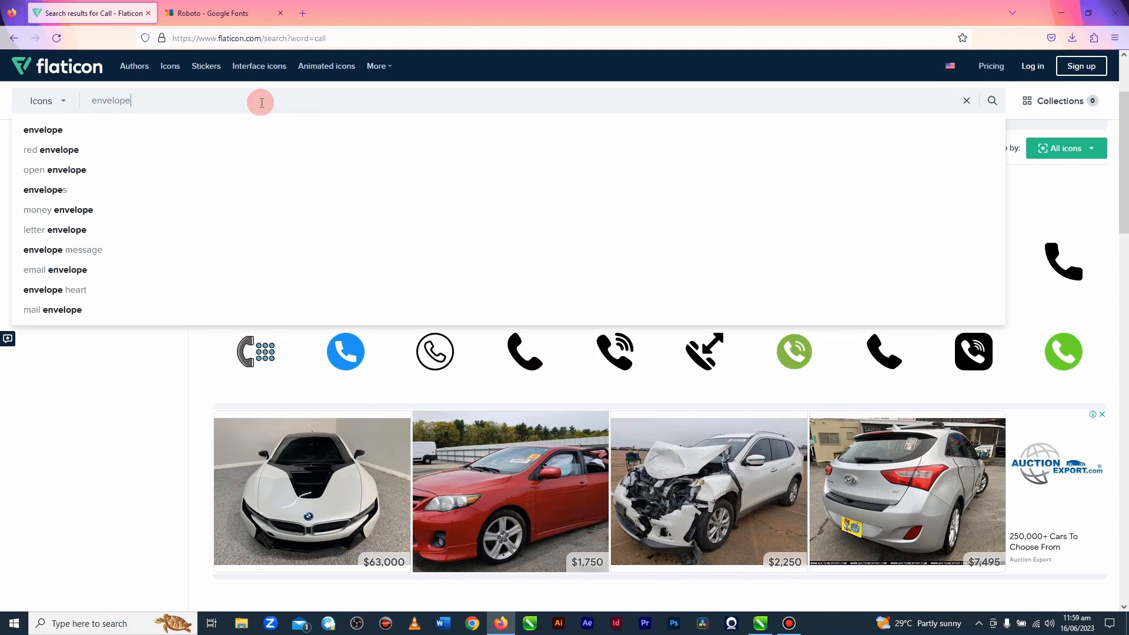
pyautogui.click(56, 134)
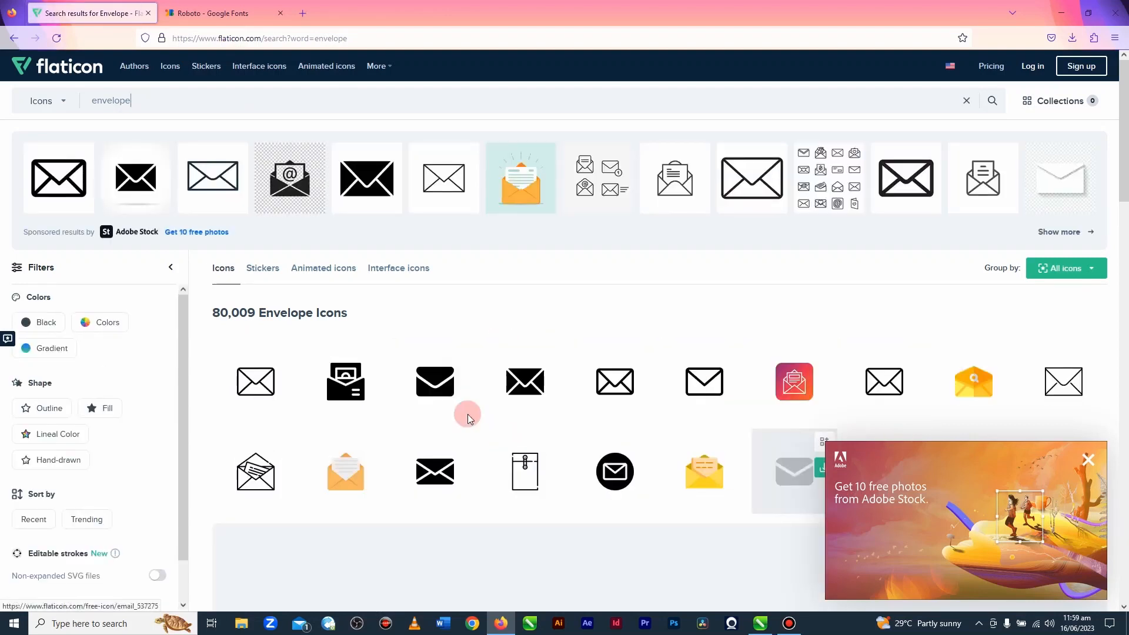
# Step: Search the icon library for "location" icons and close the blank pop-up window
pyautogui.moveTo(139, 100); pyautogui.dragTo(74, 101)
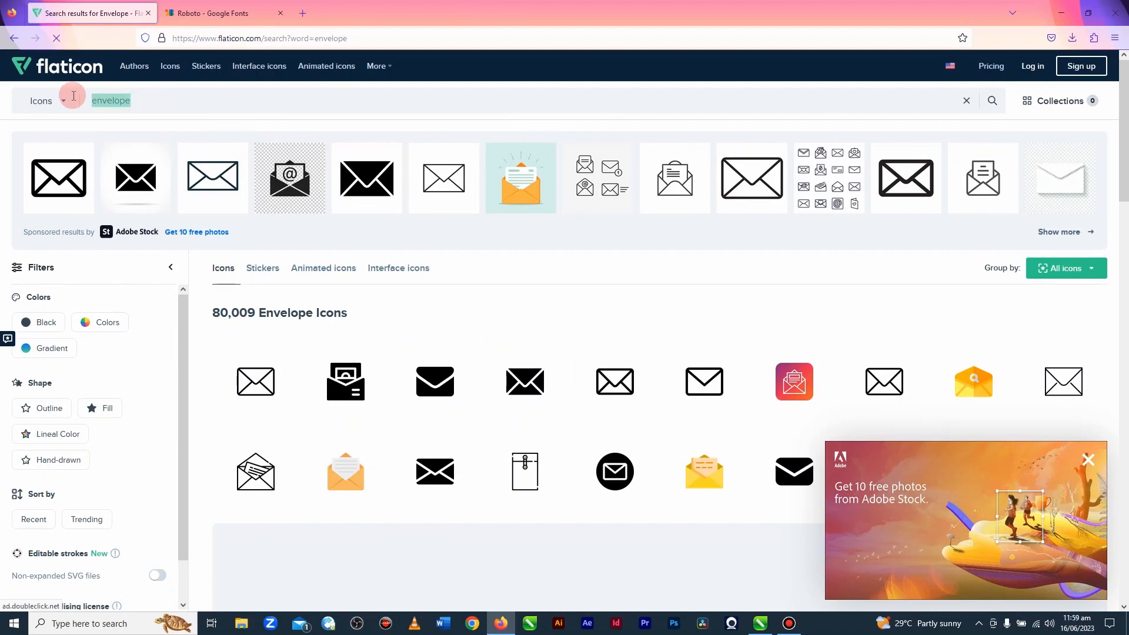
pyautogui.write('location')
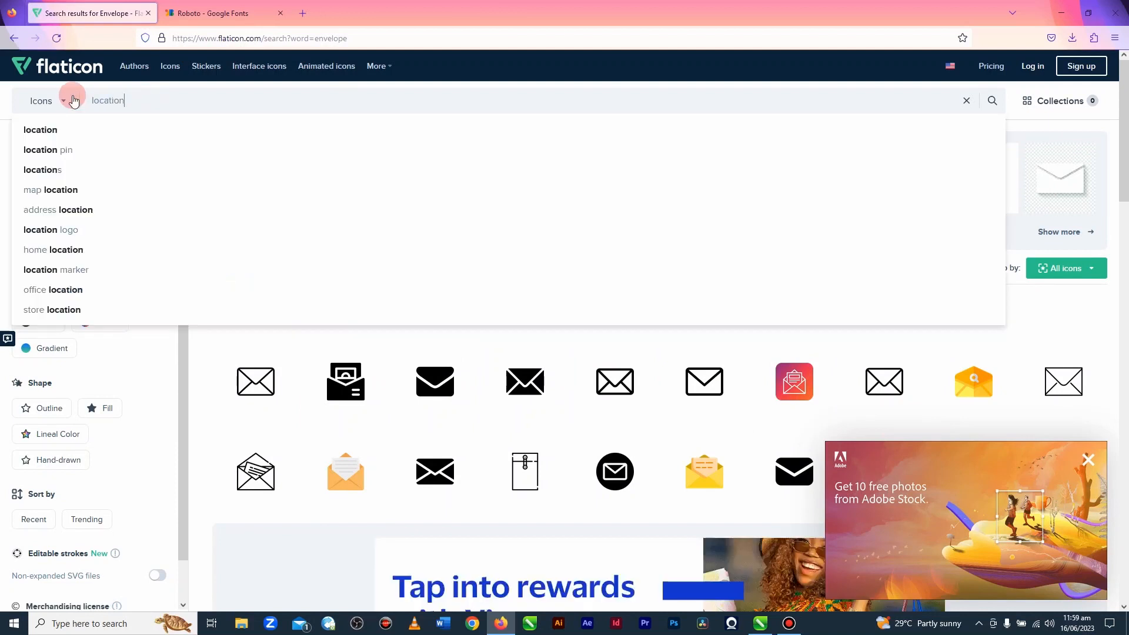
pyautogui.press('Return')
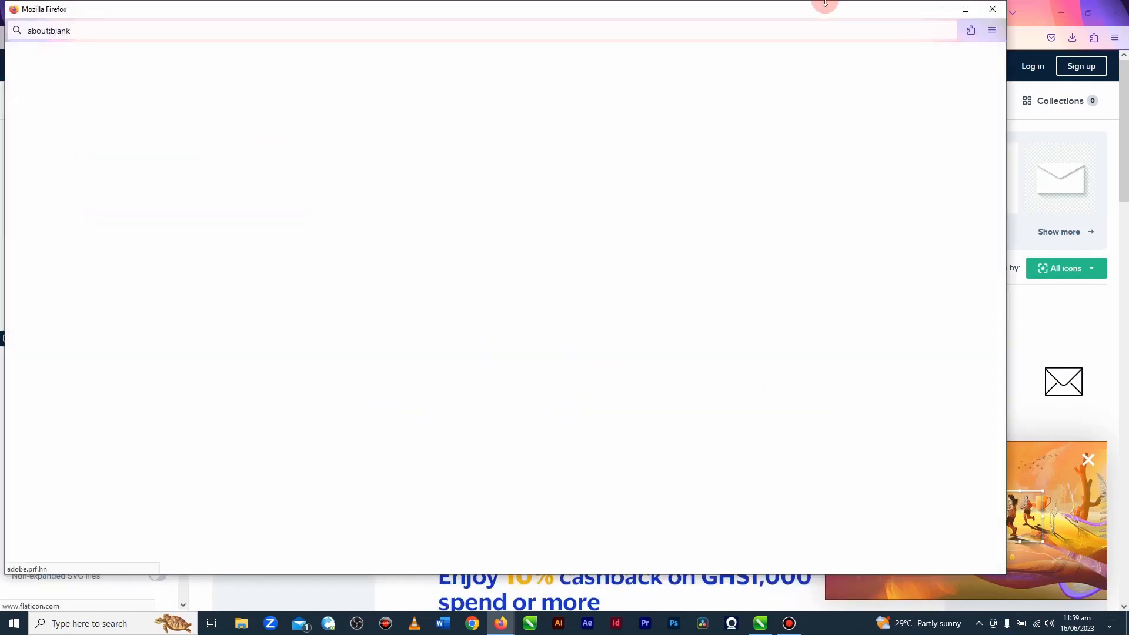
pyautogui.click(991, 10)
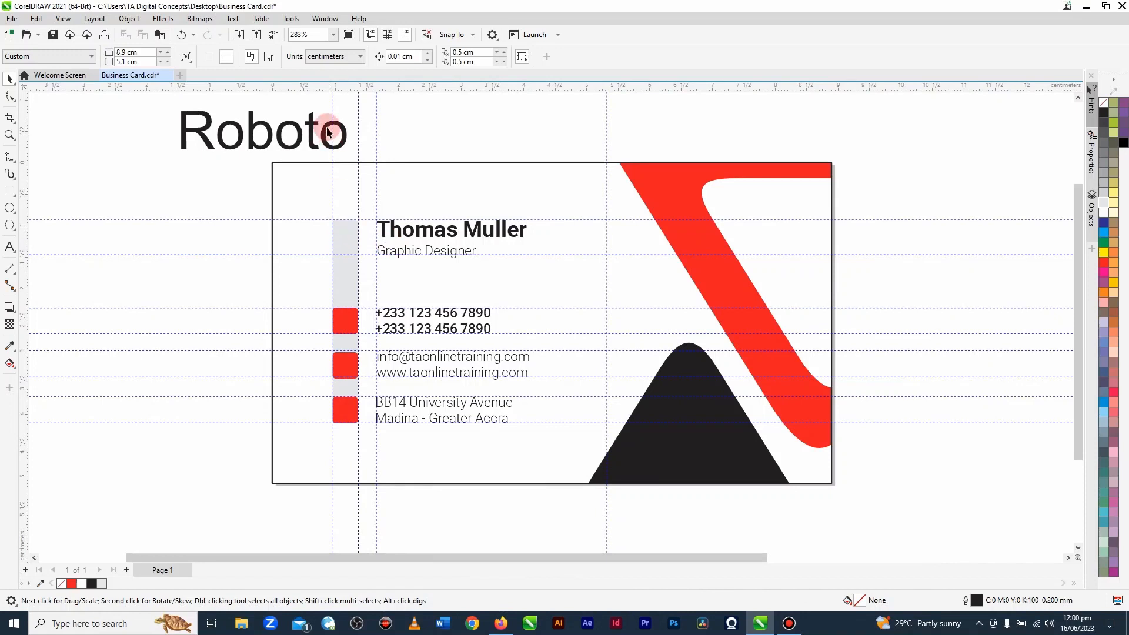
# Step: In CorelDRAW, import the email, location, phone-call and user images from the Icons folder on the Desktop
pyautogui.click(238, 34)
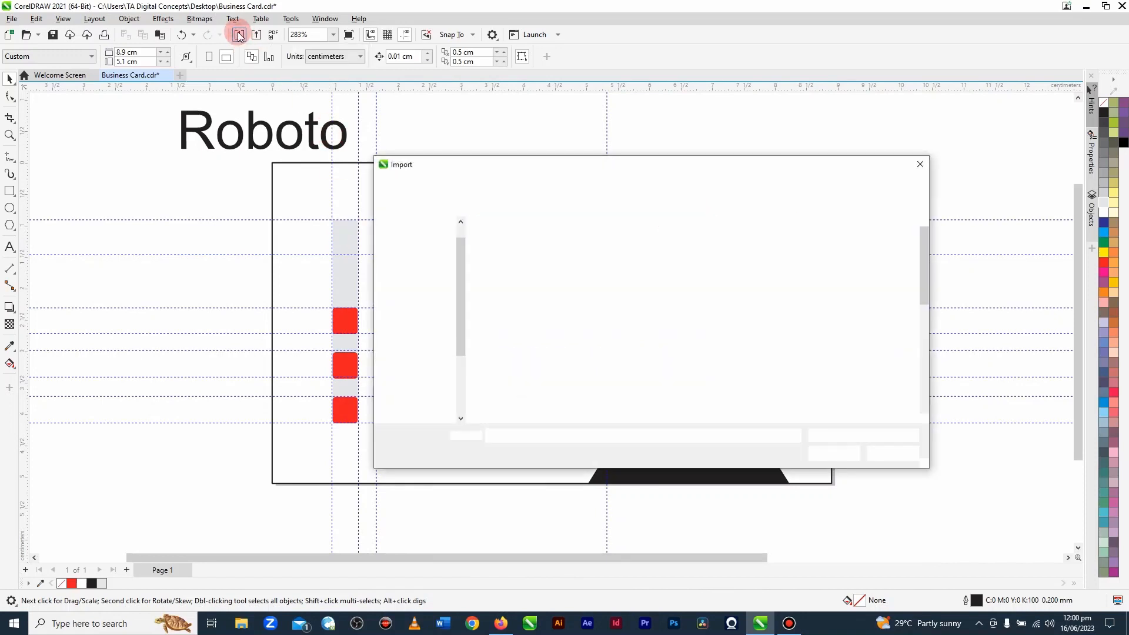
pyautogui.click(420, 265)
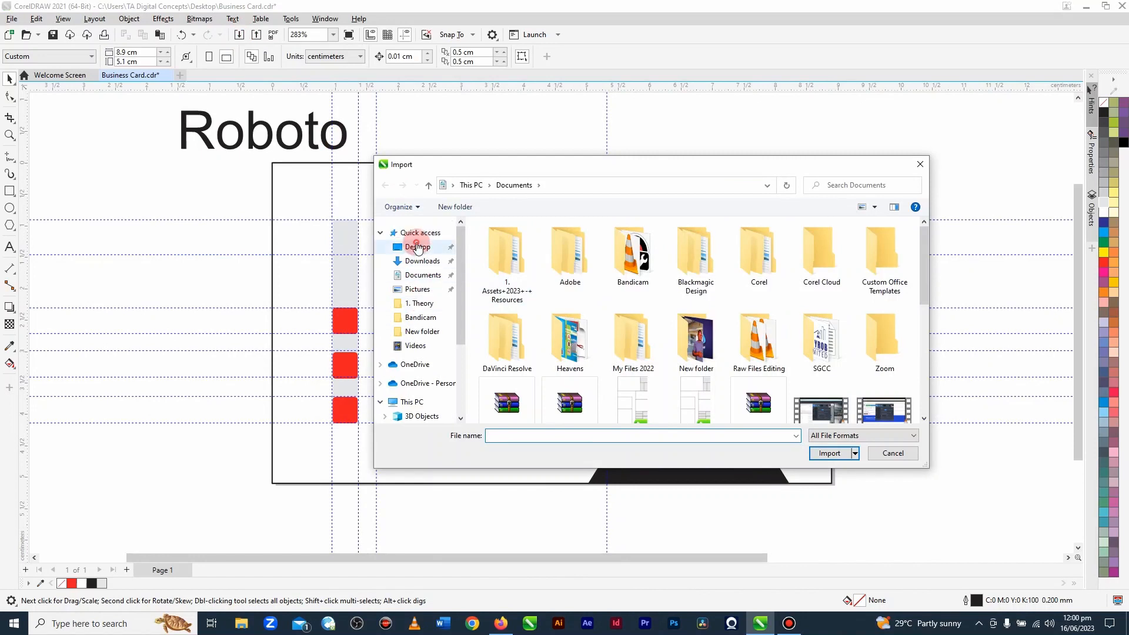
pyautogui.click(416, 246)
pyautogui.doubleClick(504, 256)
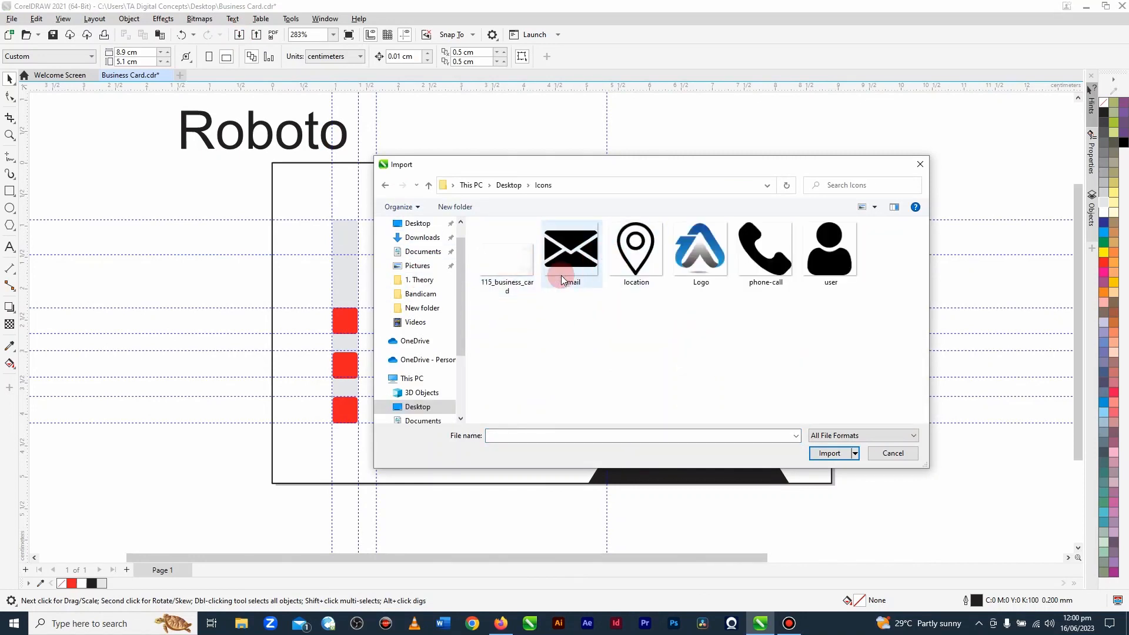
pyautogui.click(573, 252)
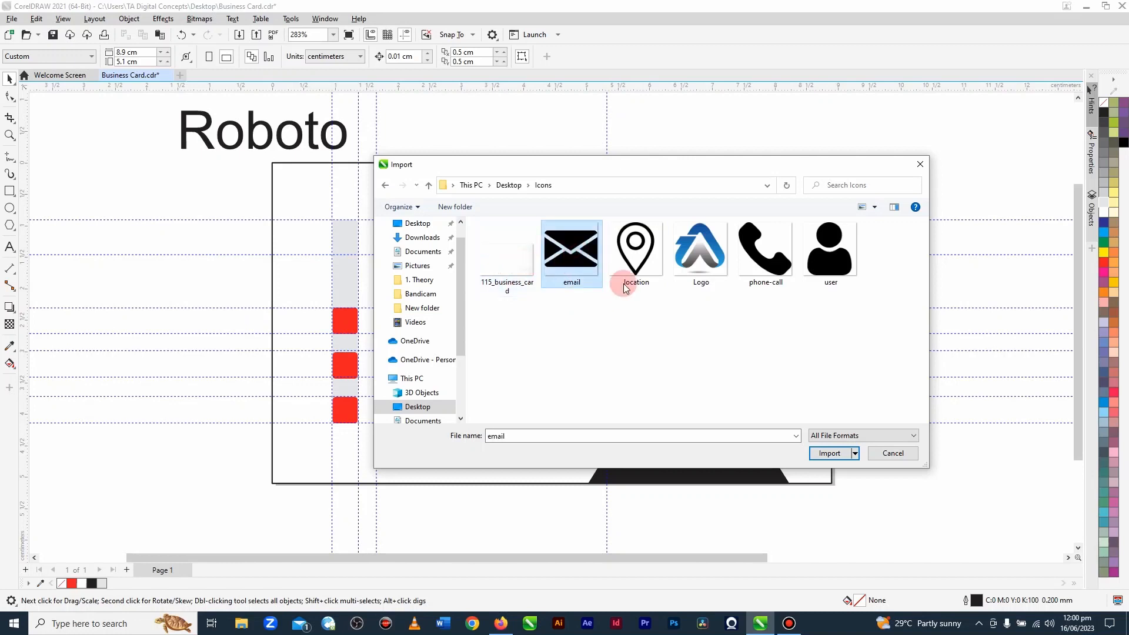
pyautogui.keyDown('ctrl'); pyautogui.click(635, 253); pyautogui.keyUp('ctrl')
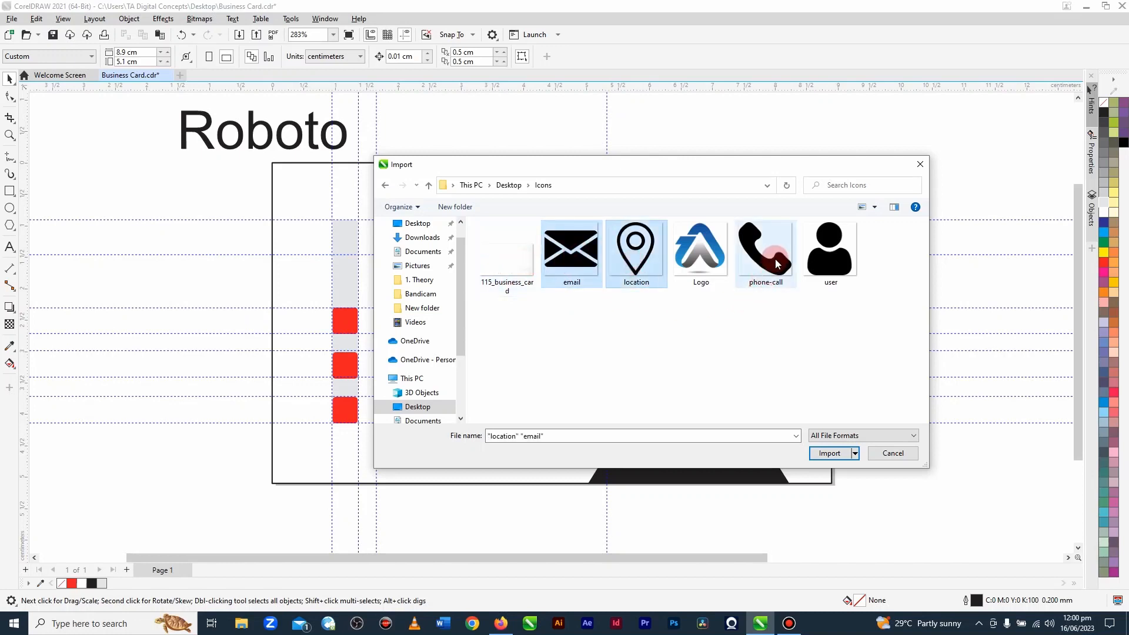
pyautogui.keyDown('ctrl'); pyautogui.click(774, 266); pyautogui.keyUp('ctrl')
pyautogui.keyDown('ctrl'); pyautogui.click(827, 270); pyautogui.keyUp('ctrl')
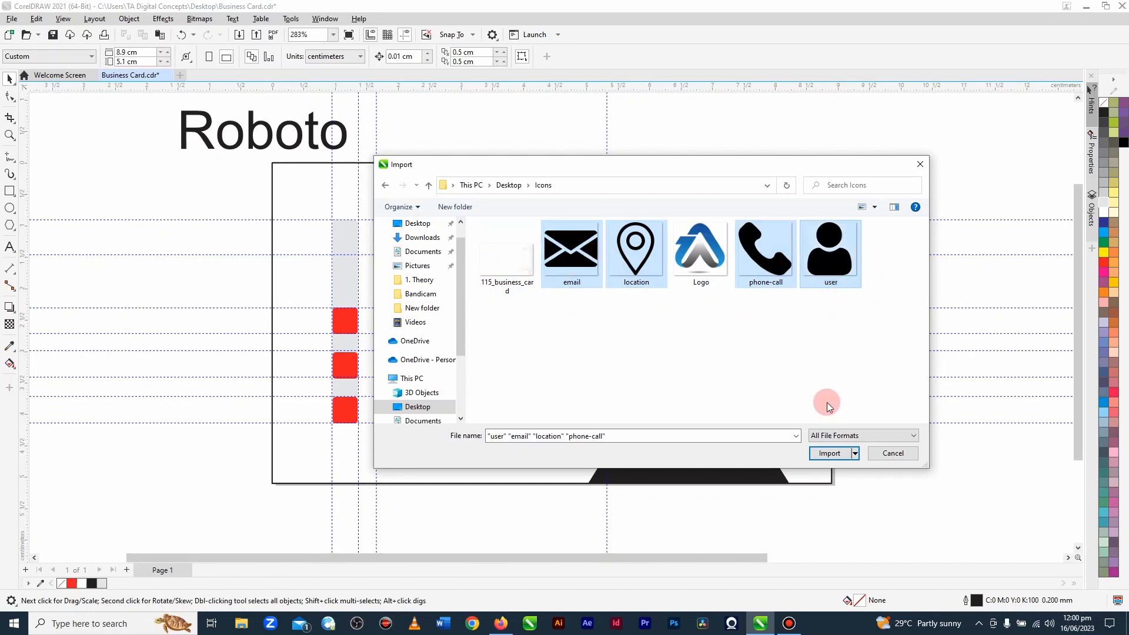
pyautogui.click(838, 460)
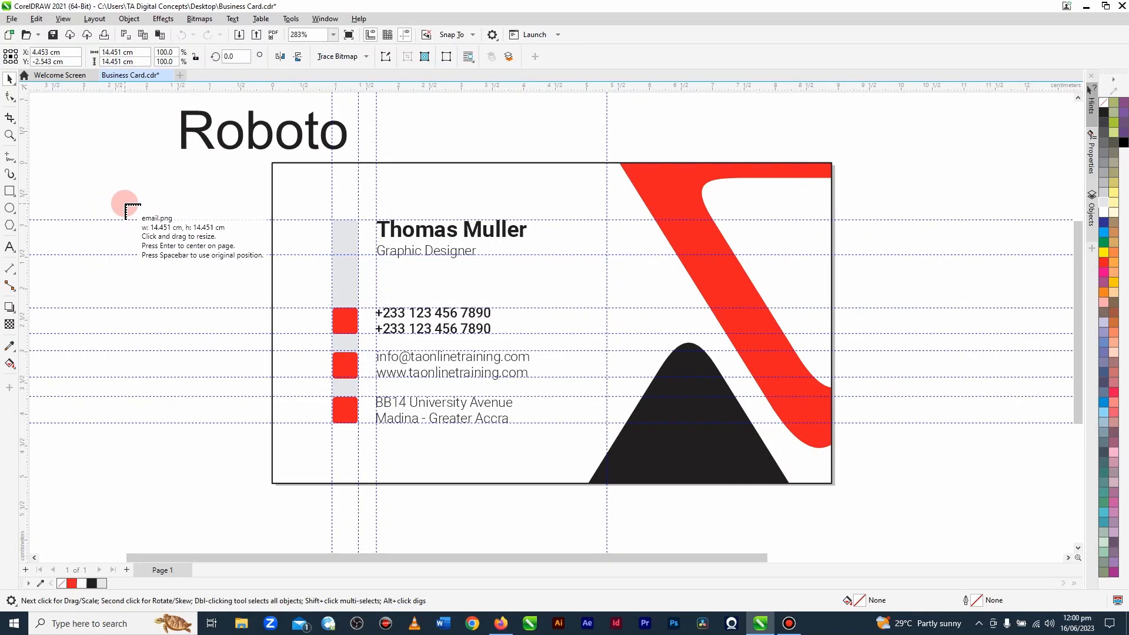
# Step: Place the email, location and phone icons outside the card and the user icon on the grey bar beside the name
pyautogui.moveTo(125, 204); pyautogui.dragTo(139, 323)
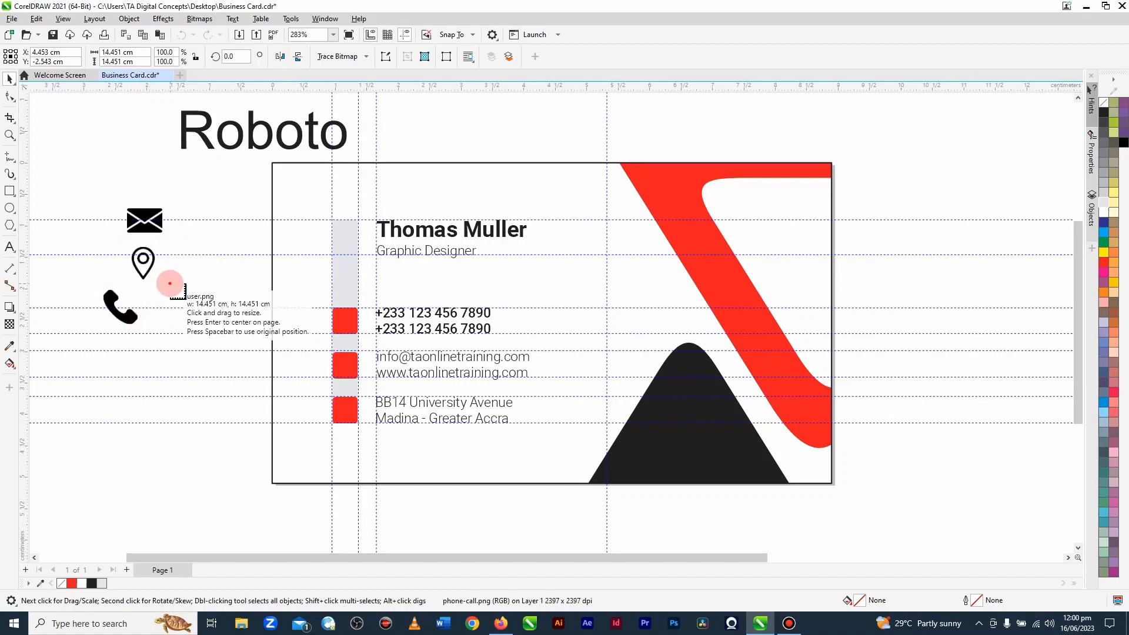
pyautogui.moveTo(171, 284); pyautogui.dragTo(350, 246)
# Step: Shrink the user icon to about 0.295 cm square and centre it vertically on the name and title block
pyautogui.scroll(5, 349, 246)
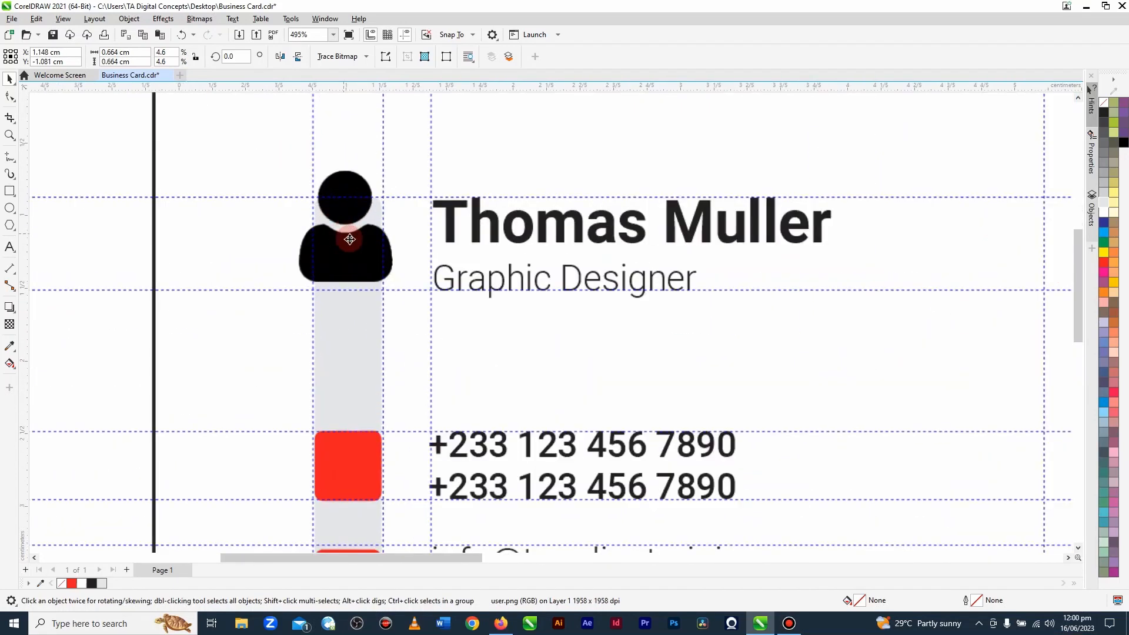
pyautogui.moveTo(404, 285); pyautogui.dragTo(377, 292)
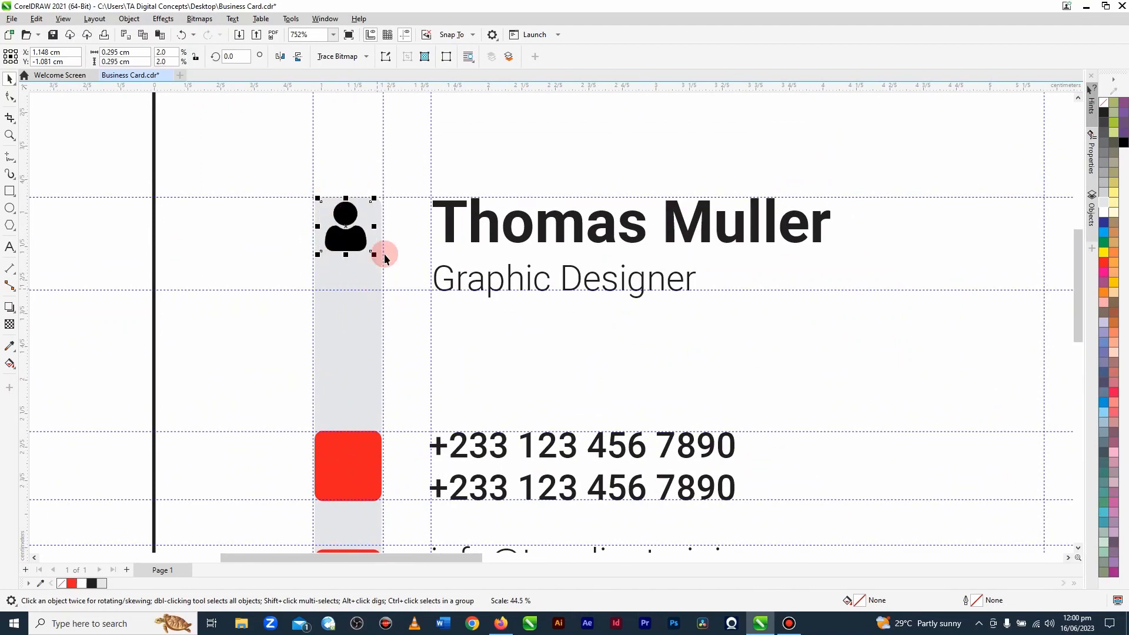
pyautogui.keyDown('shift'); pyautogui.click(451, 219); pyautogui.keyUp('shift')
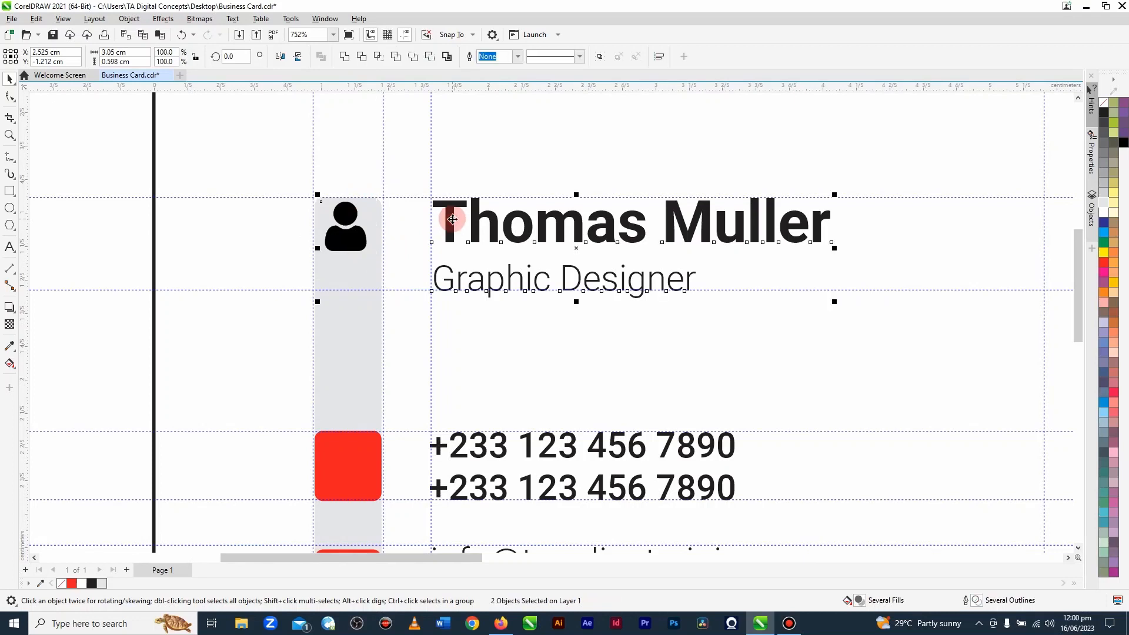
pyautogui.press('c')
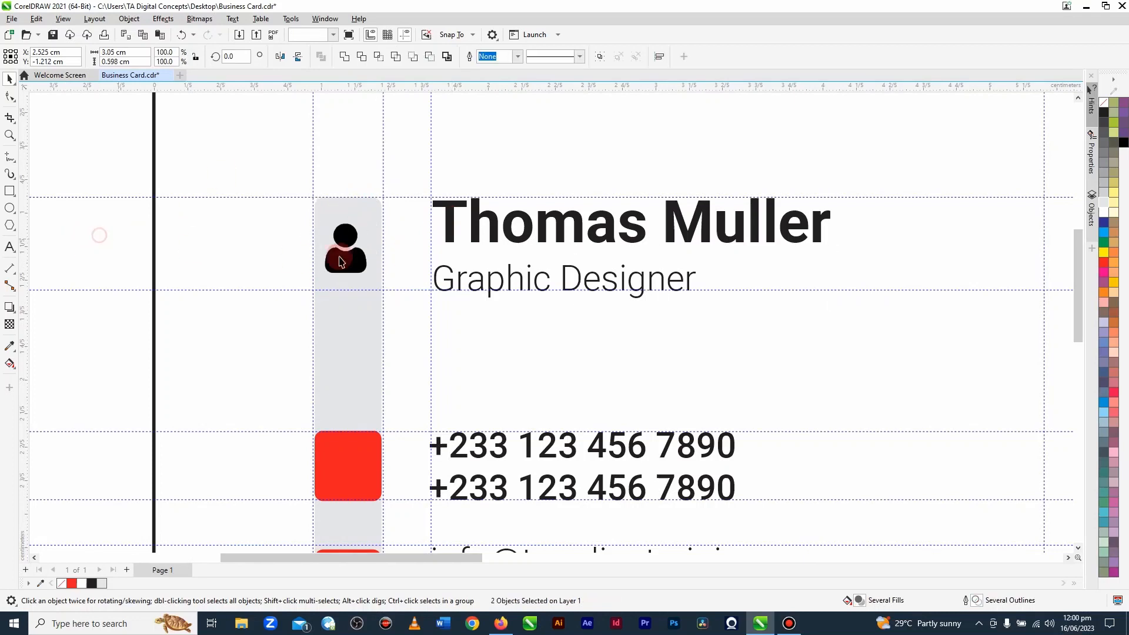
pyautogui.press('Escape')
# Step: Enlarge the user icon to about 0.38 cm square around its centre
pyautogui.click(354, 263)
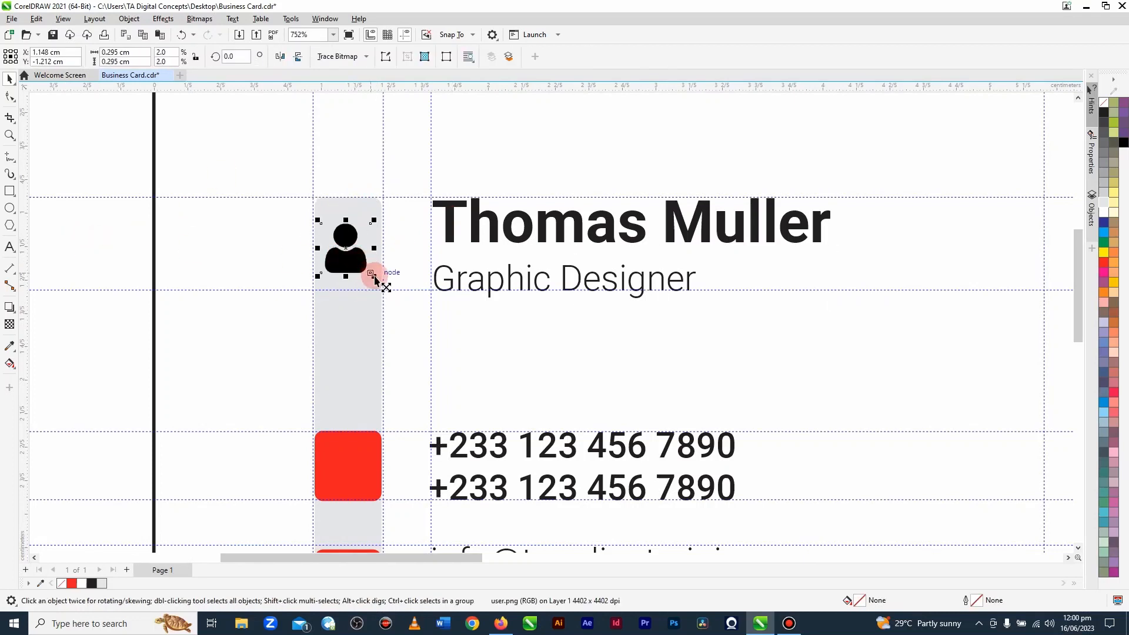
pyautogui.moveTo(374, 280); pyautogui.dragTo(381, 283)
pyautogui.click(108, 242)
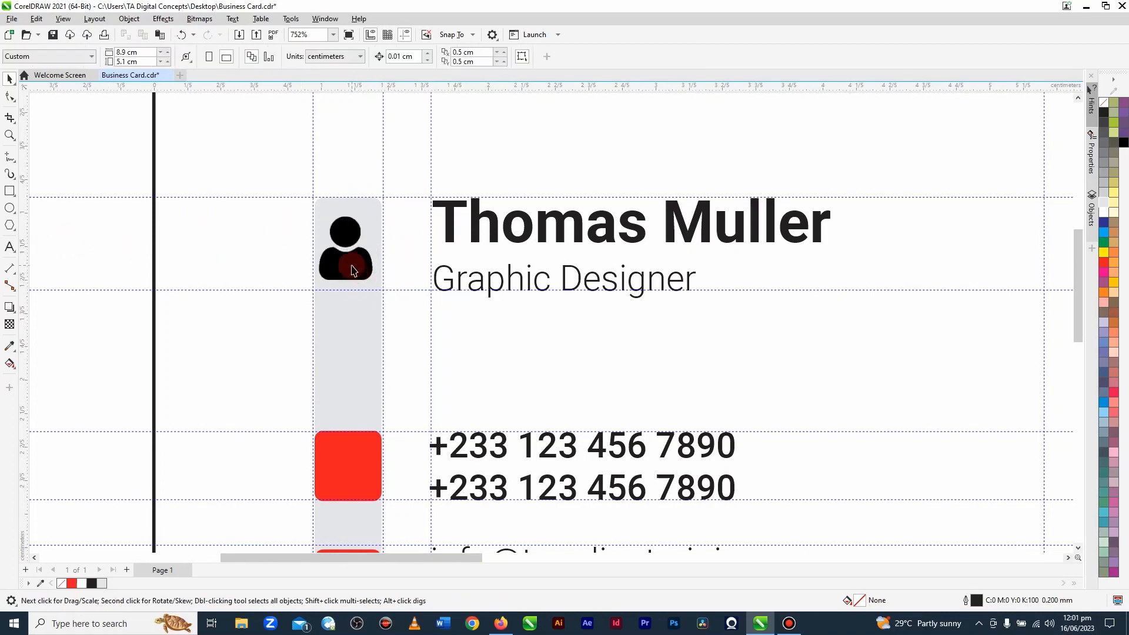
# Step: Try to recolour the user icon bitmap with orange palette colours and clear the selection
pyautogui.click(345, 267)
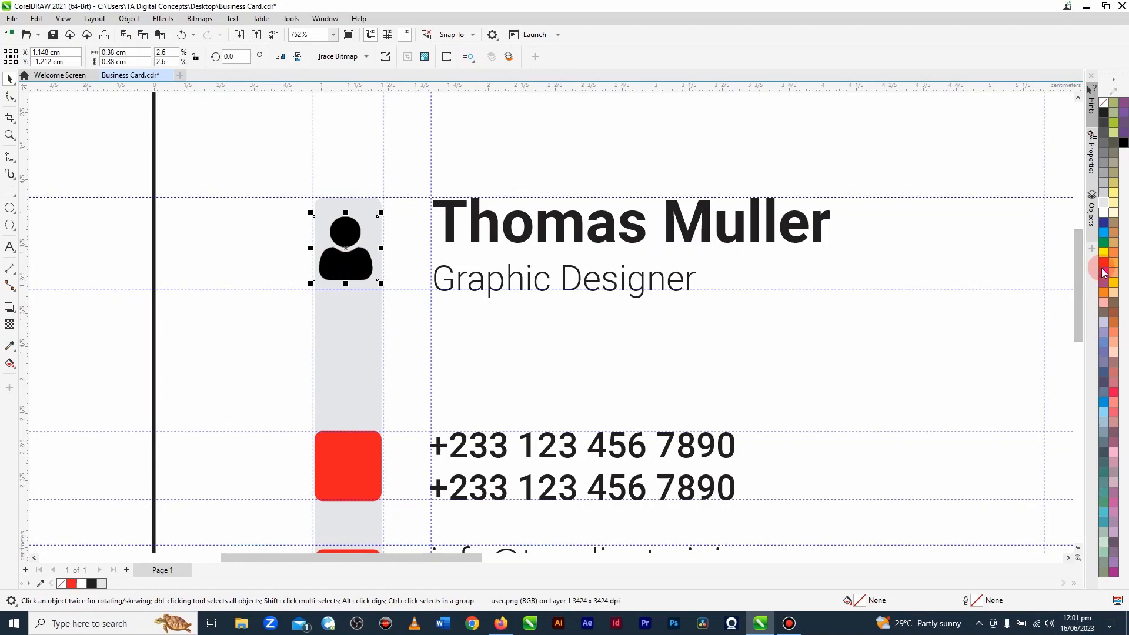
pyautogui.click(1114, 273)
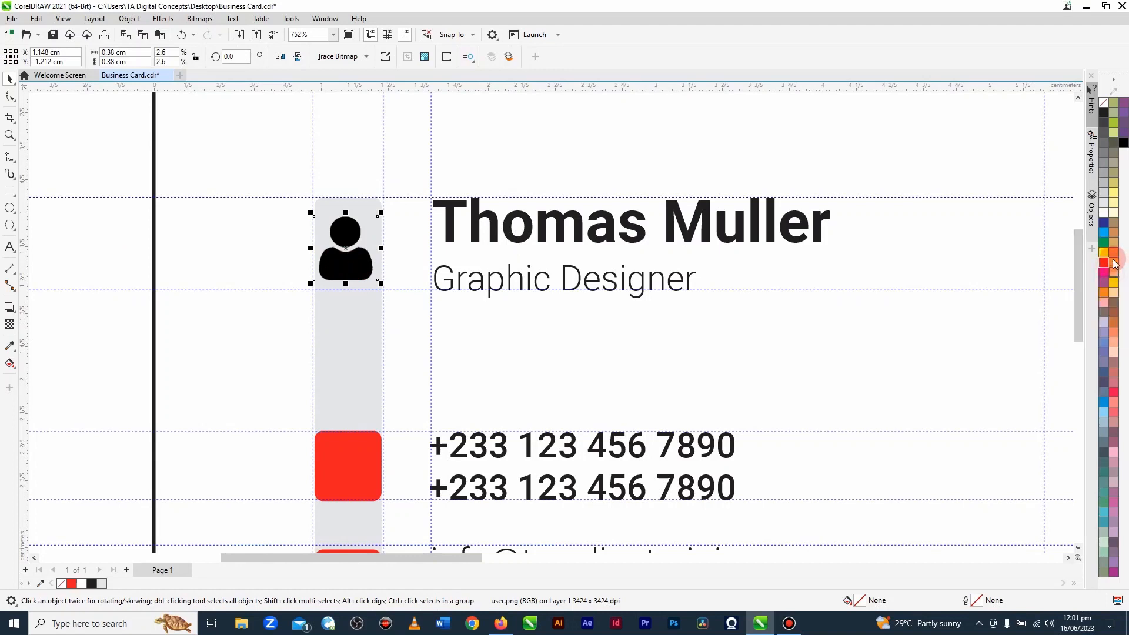
pyautogui.click(1115, 262)
pyautogui.click(1115, 243)
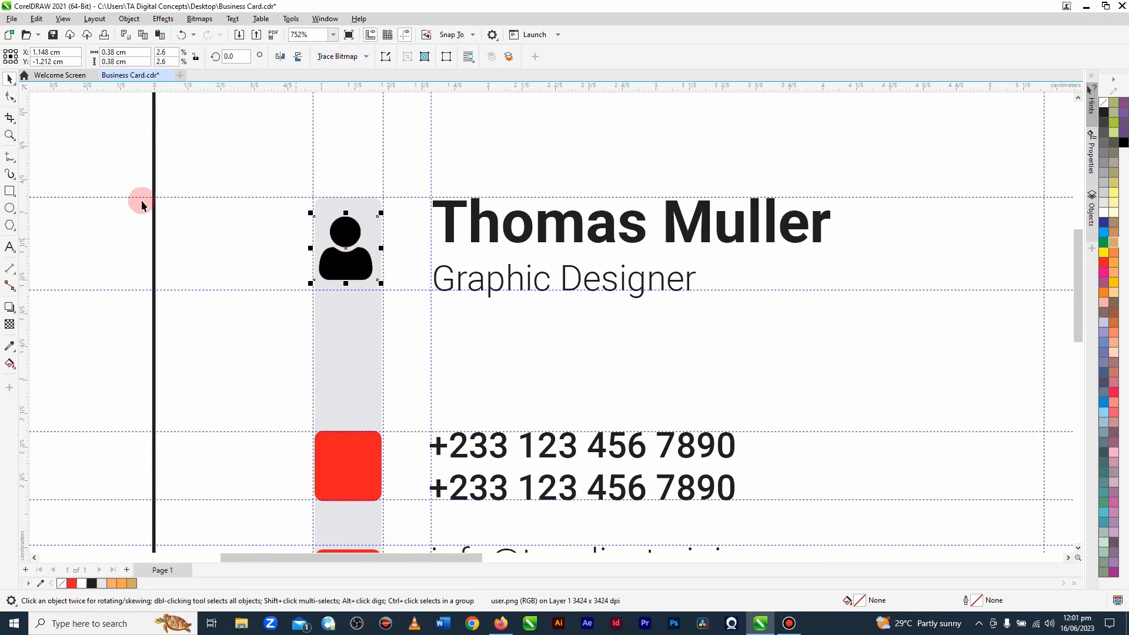
pyautogui.click(123, 156)
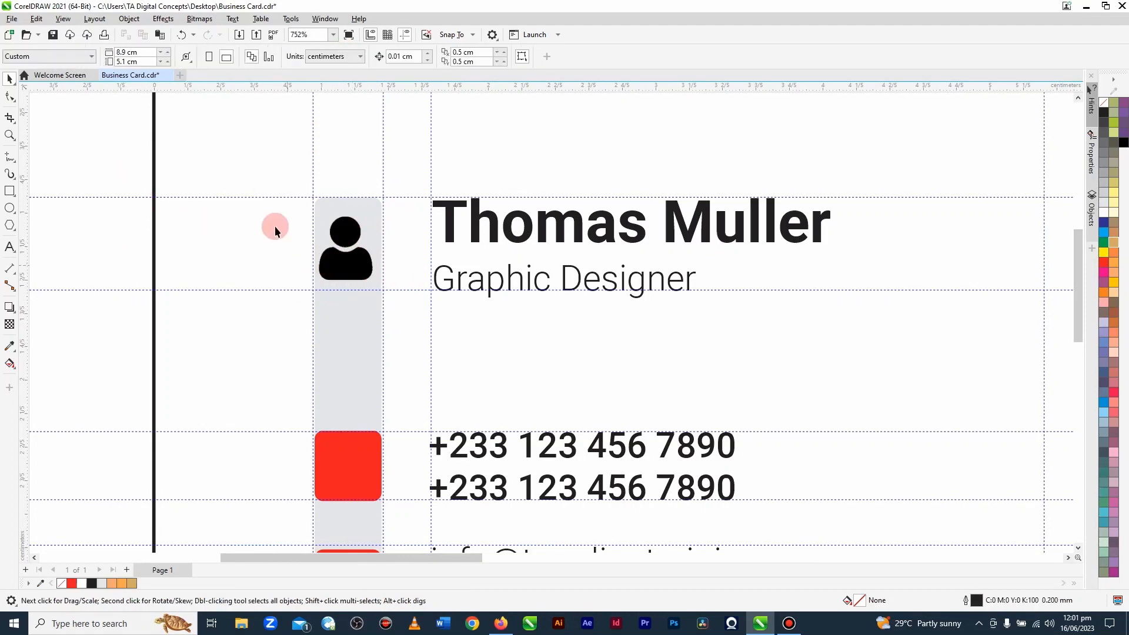
# Step: Convert the user icon bitmap into vector shapes with Quick Trace
pyautogui.click(347, 239)
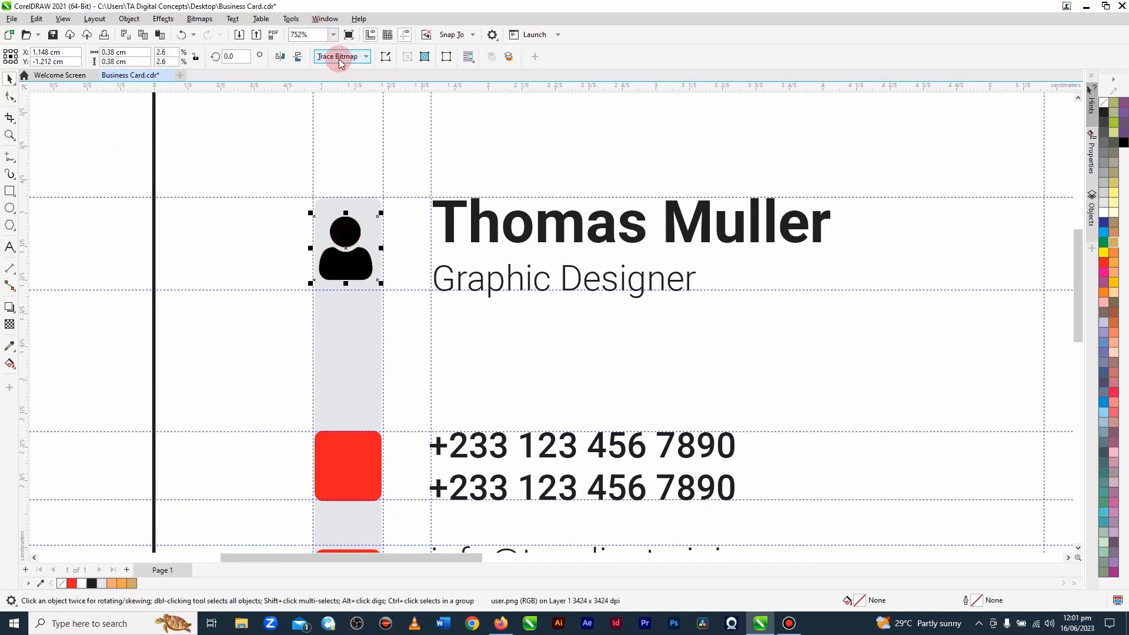
pyautogui.click(368, 57)
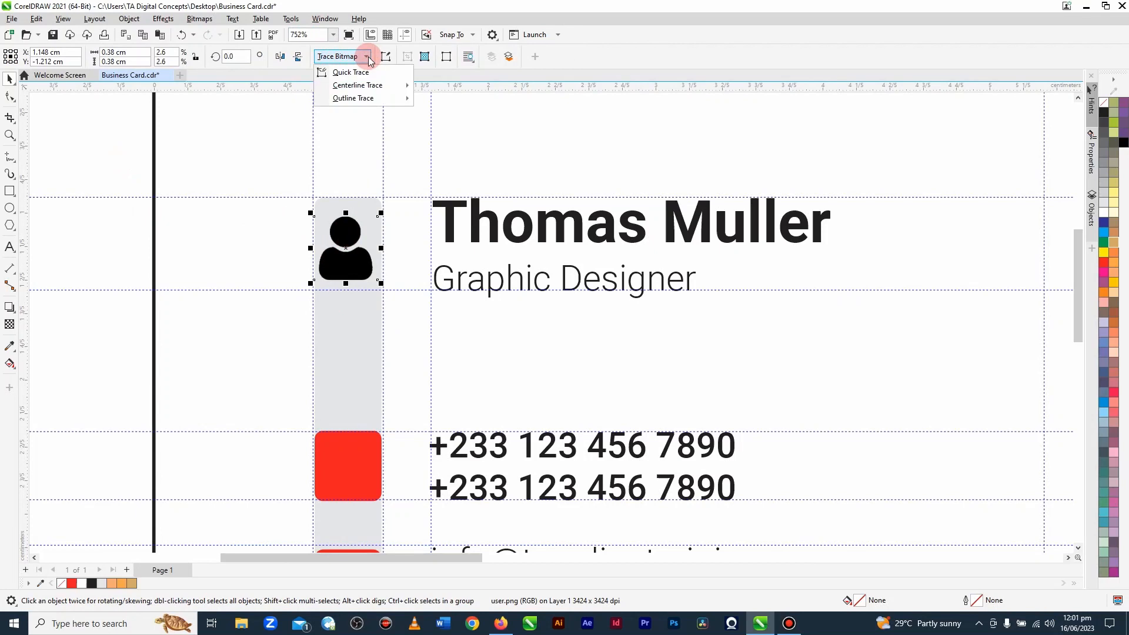
pyautogui.click(361, 73)
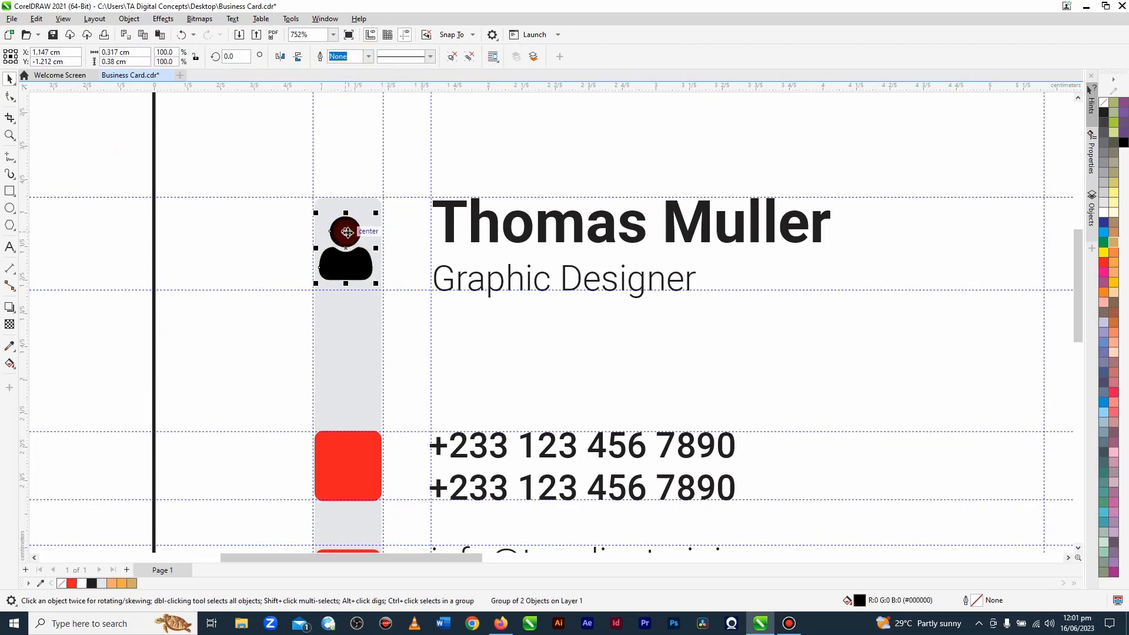
# Step: Move the traced user icon off the original bitmap and fill it with red (C0 M100 Y100 K0)
pyautogui.moveTo(346, 232)
pyautogui.mouseDown()
pyautogui.moveTo(254, 199)
pyautogui.moveTo(253, 222)
pyautogui.mouseUp()
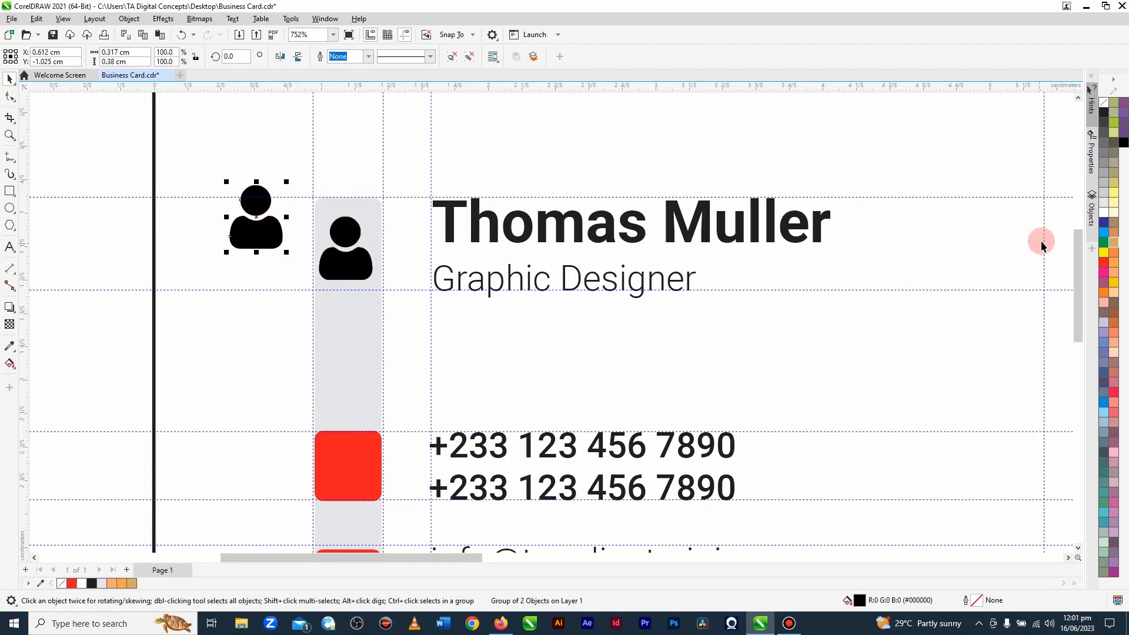
pyautogui.click(1103, 264)
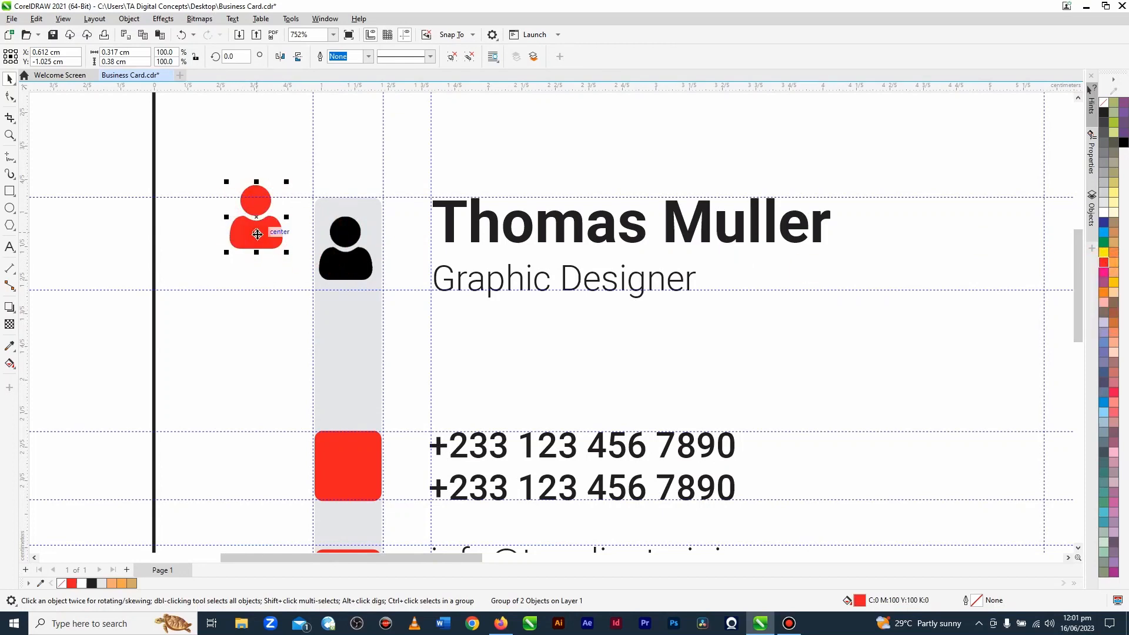
pyautogui.hotkey('ctrl', 'z')
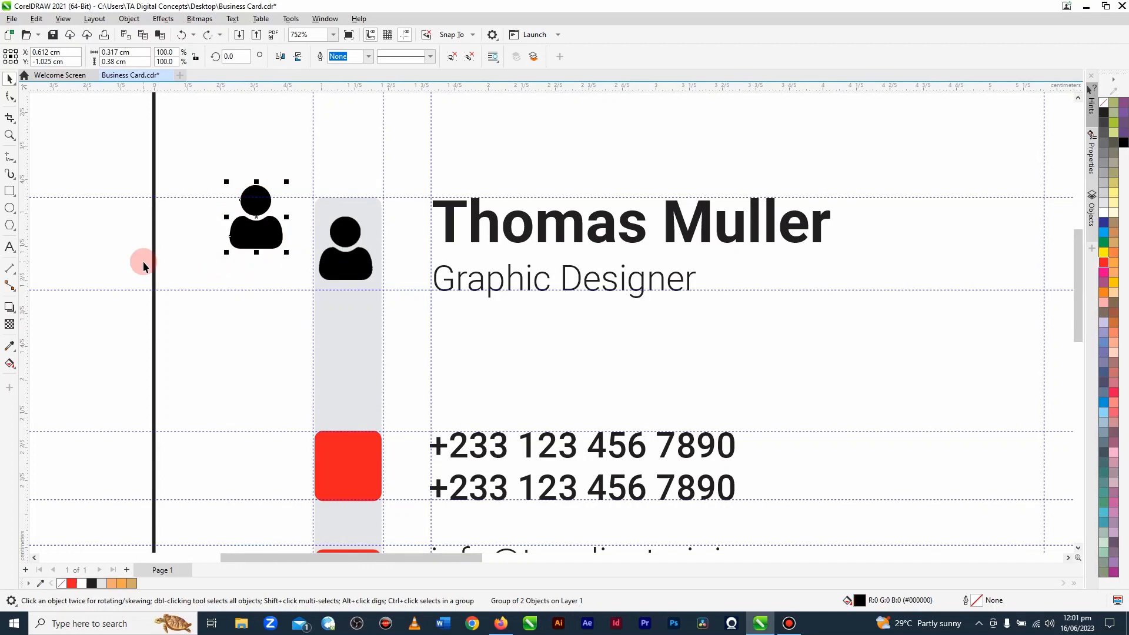
pyautogui.click(1104, 266)
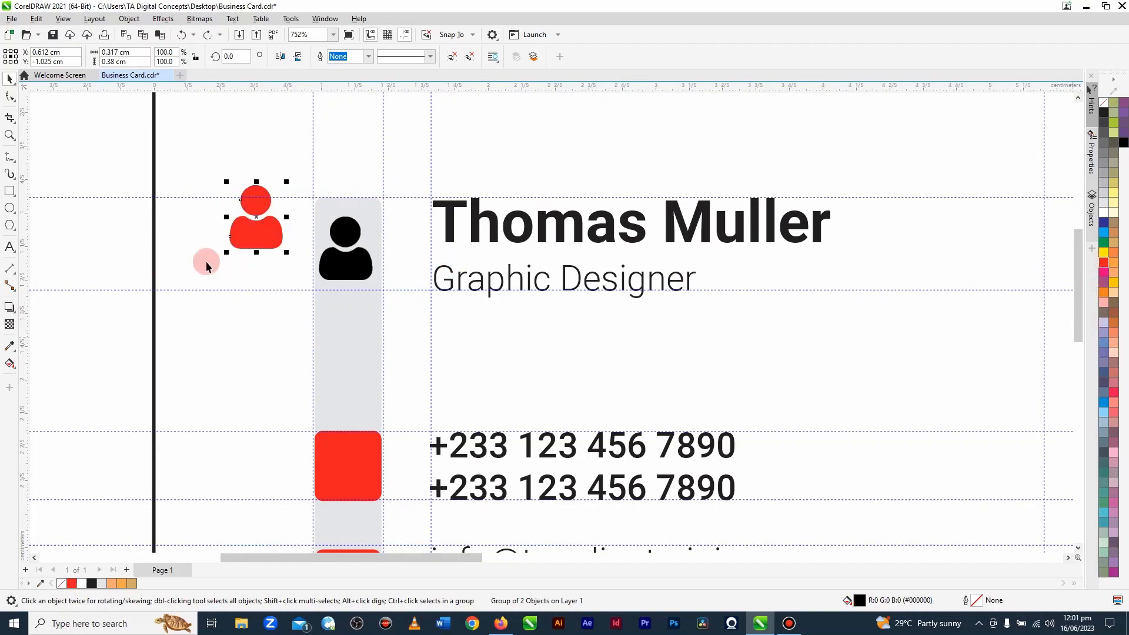
# Step: Align the red user icon to the original bitmap's centre, both horizontally and vertically
pyautogui.keyDown('shift'); pyautogui.click(346, 272); pyautogui.keyUp('shift')
pyautogui.press('c')
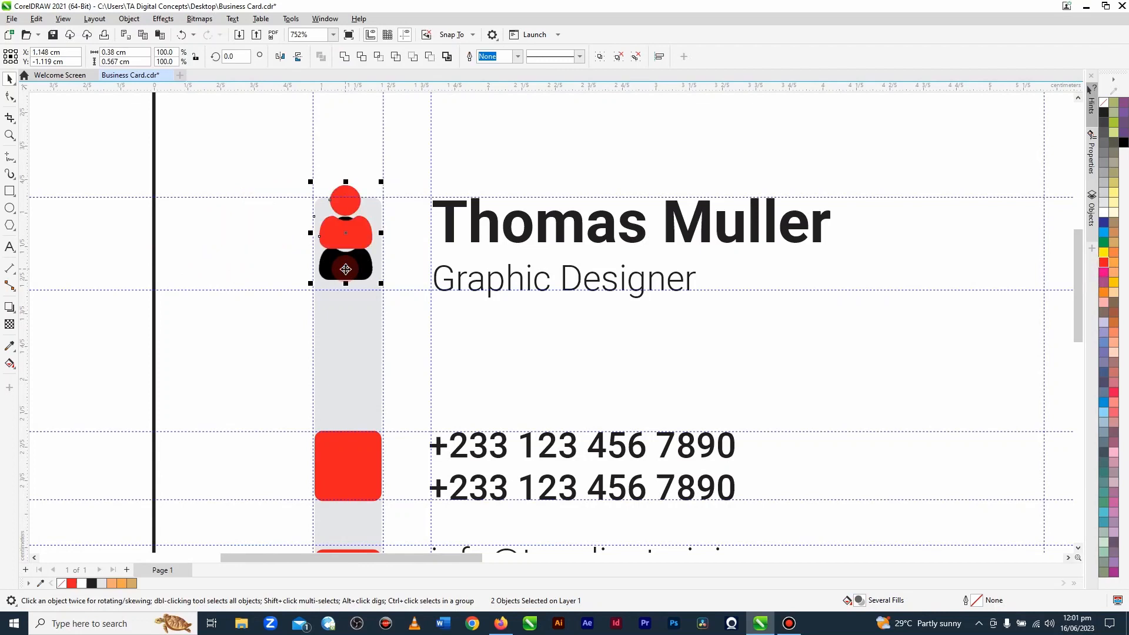
pyautogui.press('e')
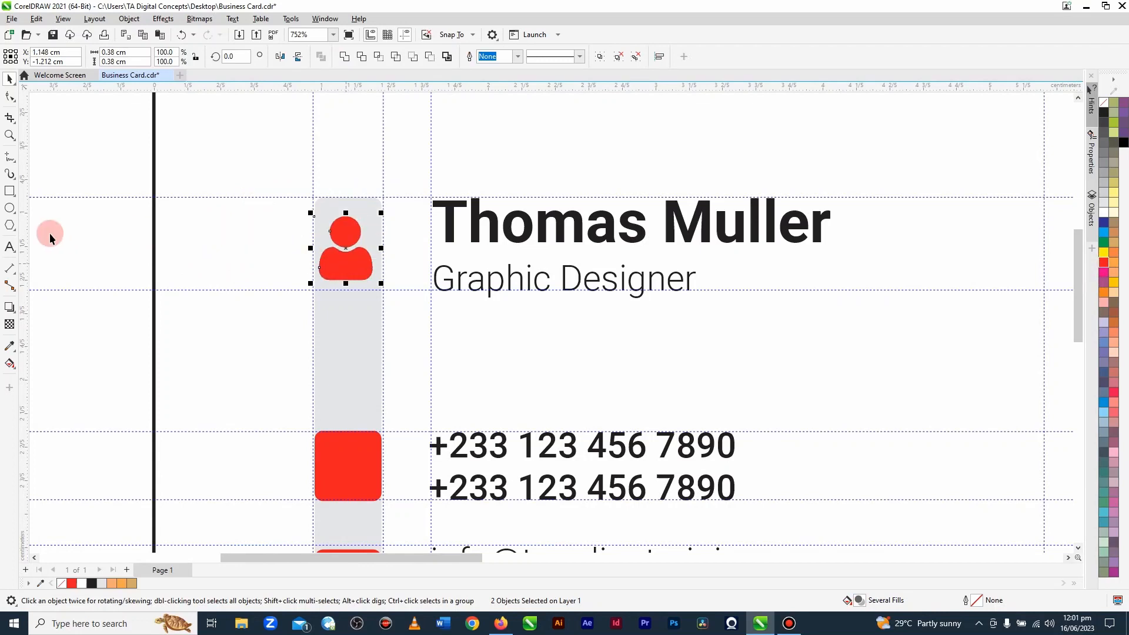
# Step: Pull the original user bitmap out from beneath the red icon and delete it
pyautogui.click(124, 244)
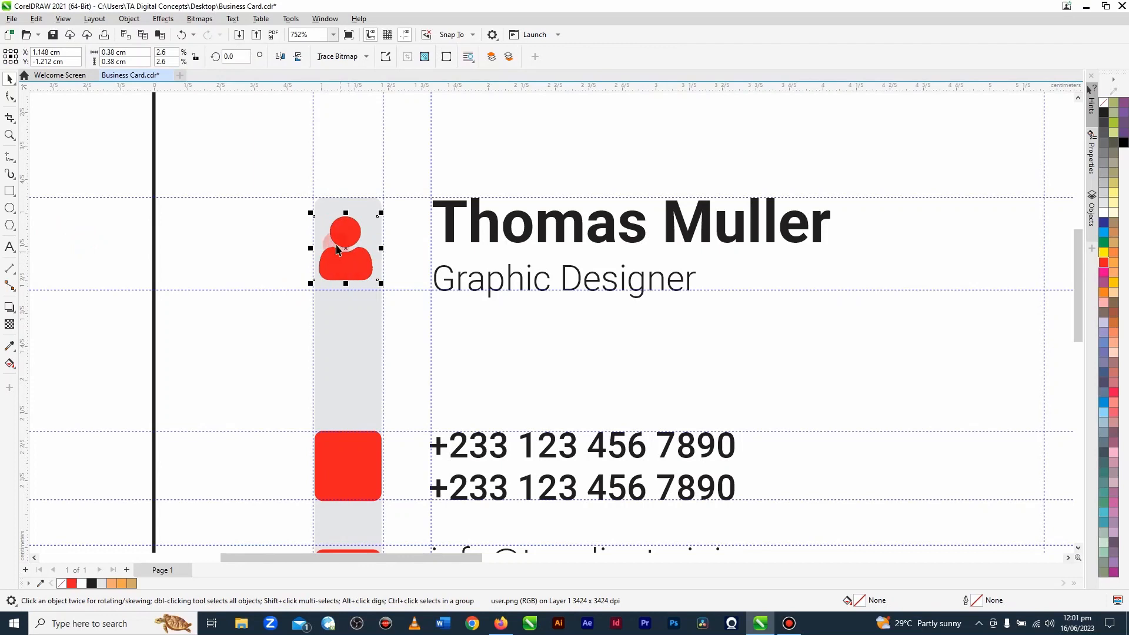
pyautogui.moveTo(348, 248); pyautogui.dragTo(125, 205)
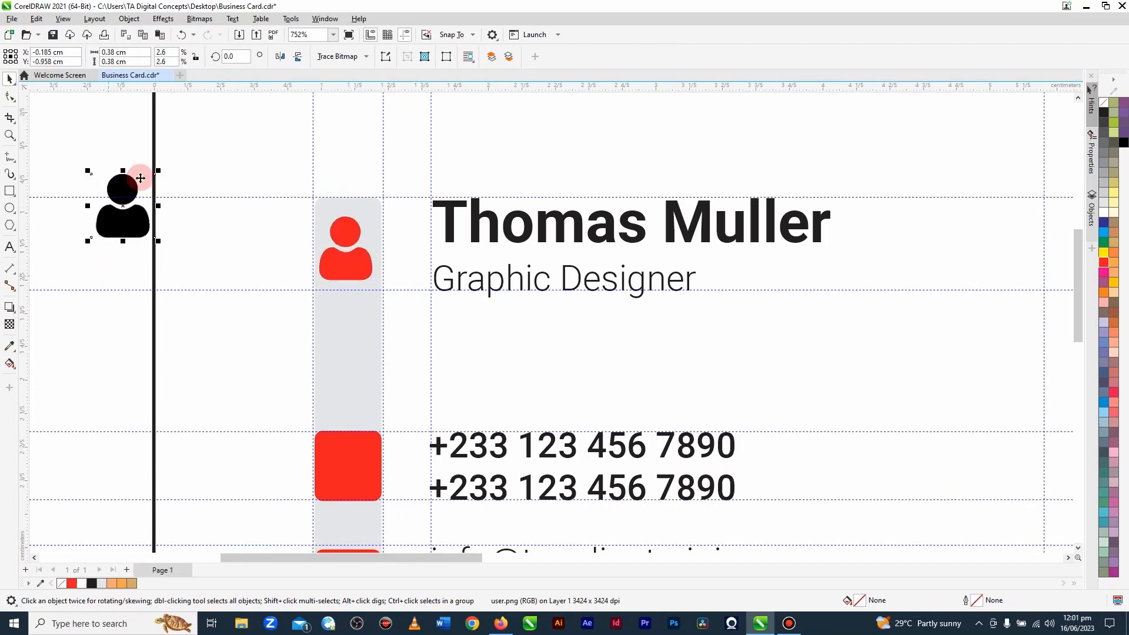
pyautogui.press('Delete')
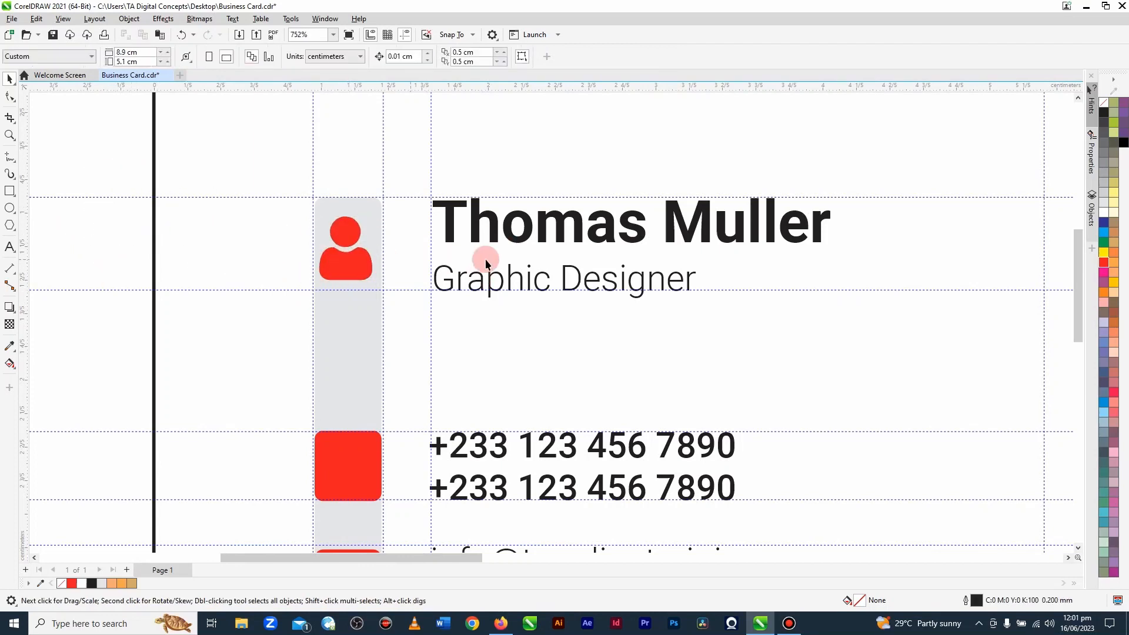
# Step: Move the phone icon bitmap closer to the card and convert it to a vector shape with Quick Trace
pyautogui.scroll(-2, 574, 262)
pyautogui.scroll(-1, 573, 263)
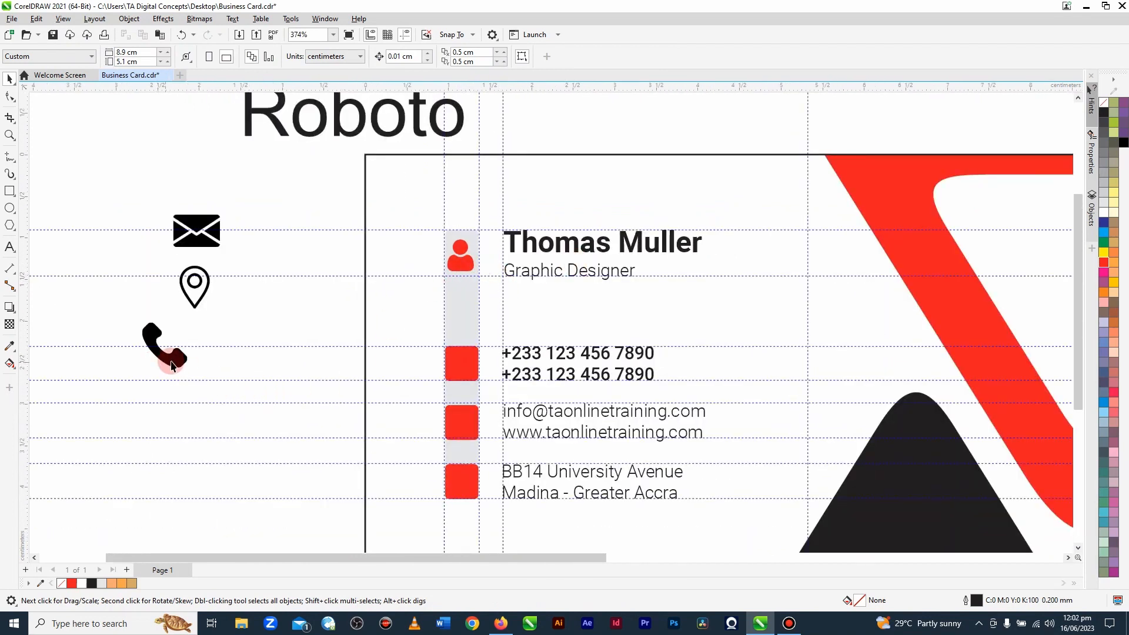
pyautogui.moveTo(171, 366); pyautogui.dragTo(293, 353)
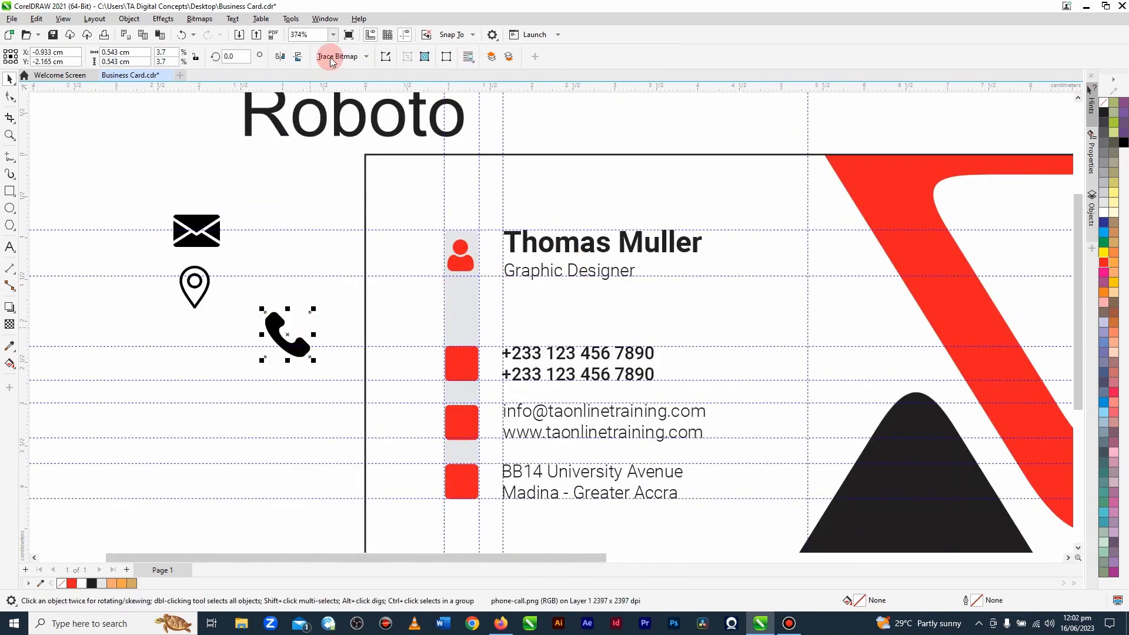
pyautogui.click(365, 56)
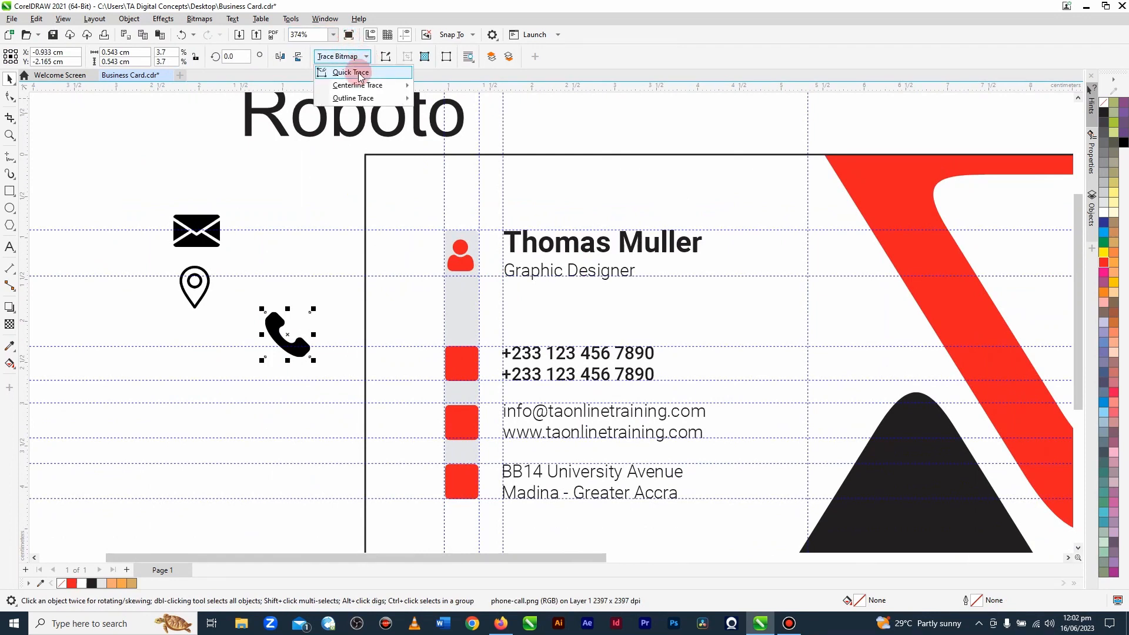
pyautogui.click(353, 72)
pyautogui.click(305, 298)
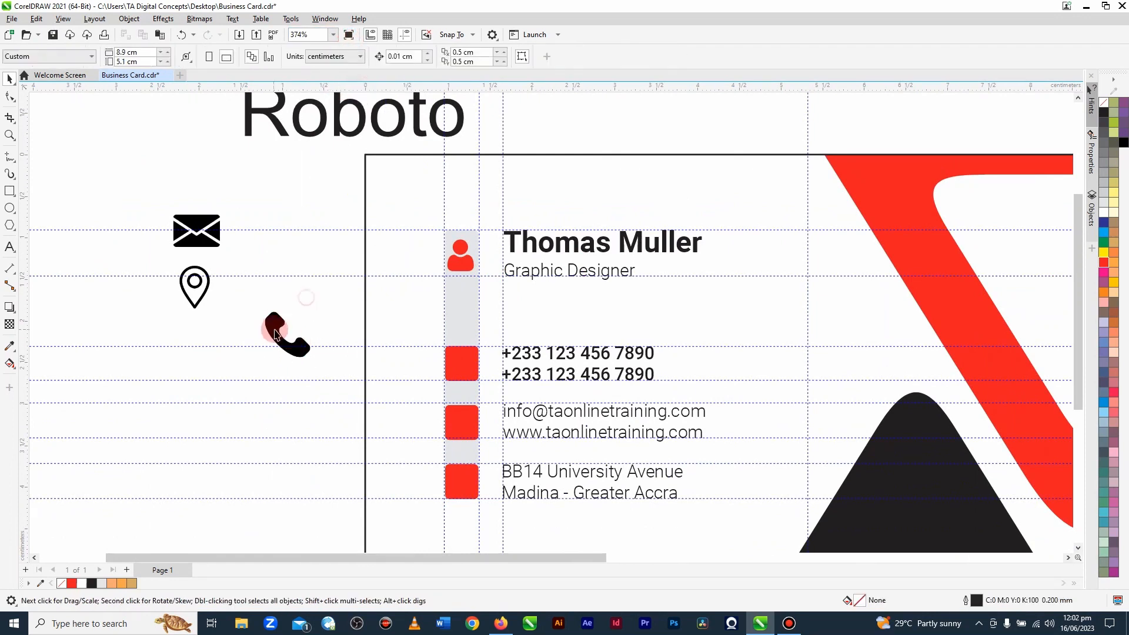
# Step: Move the traced phone icon onto the red square beside the phone numbers and fill it with white
pyautogui.moveTo(272, 320); pyautogui.dragTo(453, 356)
pyautogui.click(1110, 215)
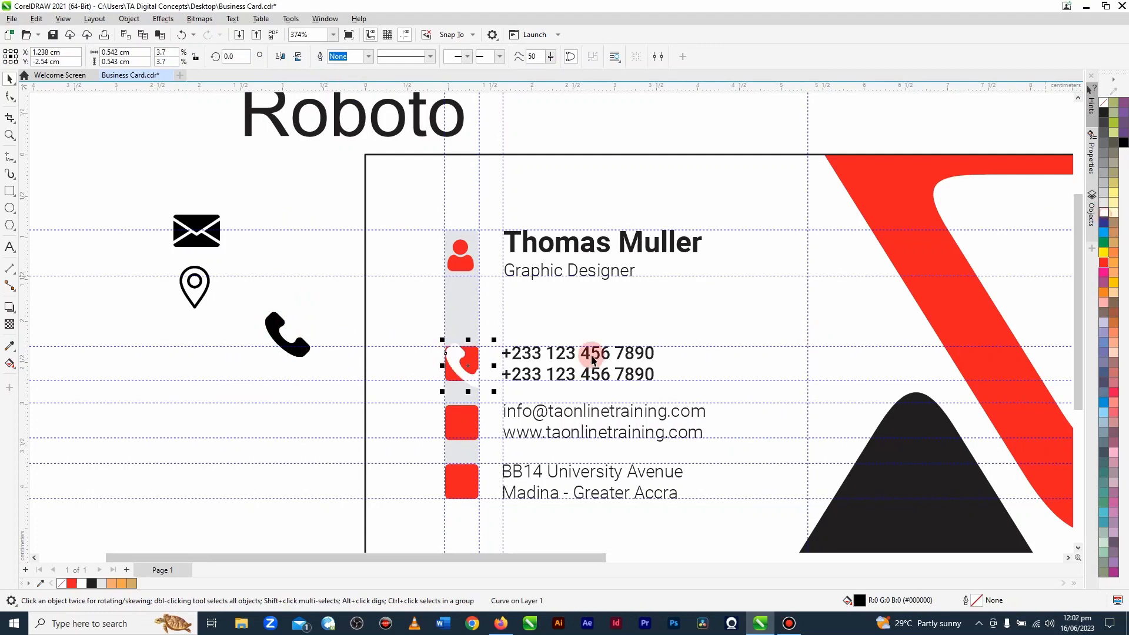
# Step: Shrink the white phone icon to about 0.27 cm square and centre it on its red square
pyautogui.scroll(3, 458, 383)
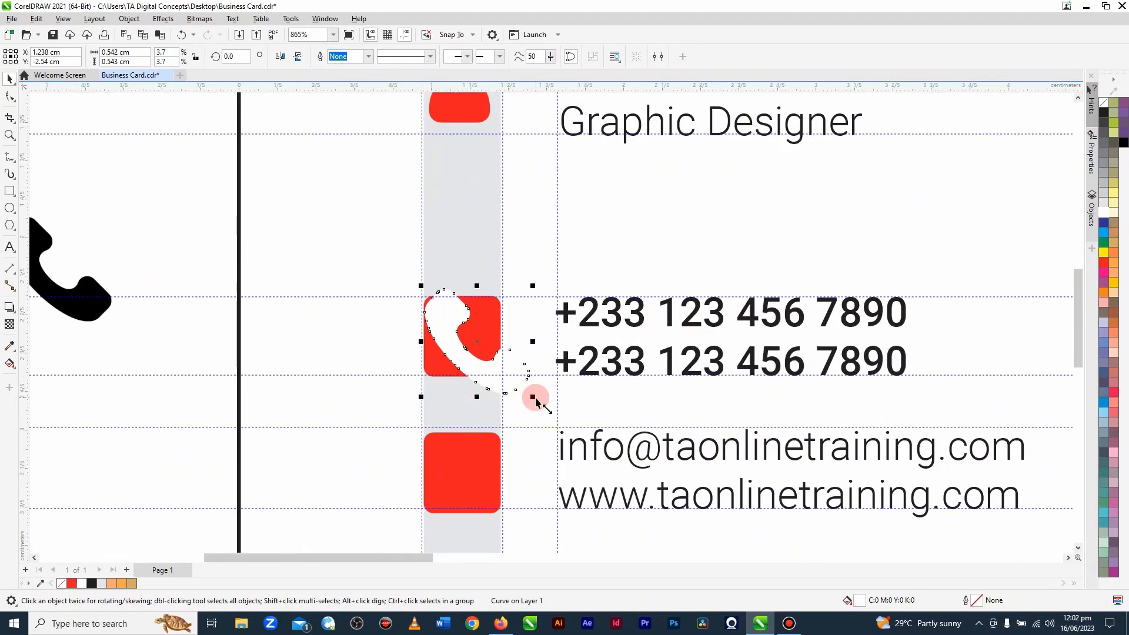
pyautogui.moveTo(536, 400); pyautogui.dragTo(497, 392)
pyautogui.keyDown('shift'); pyautogui.click(430, 364); pyautogui.keyUp('shift')
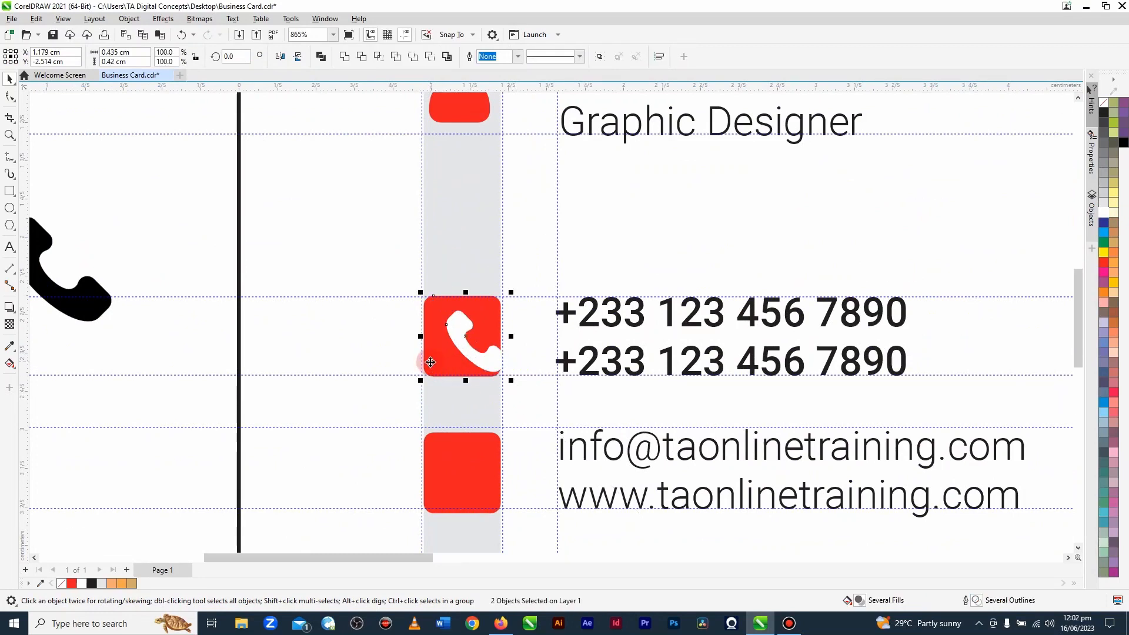
pyautogui.click(477, 364)
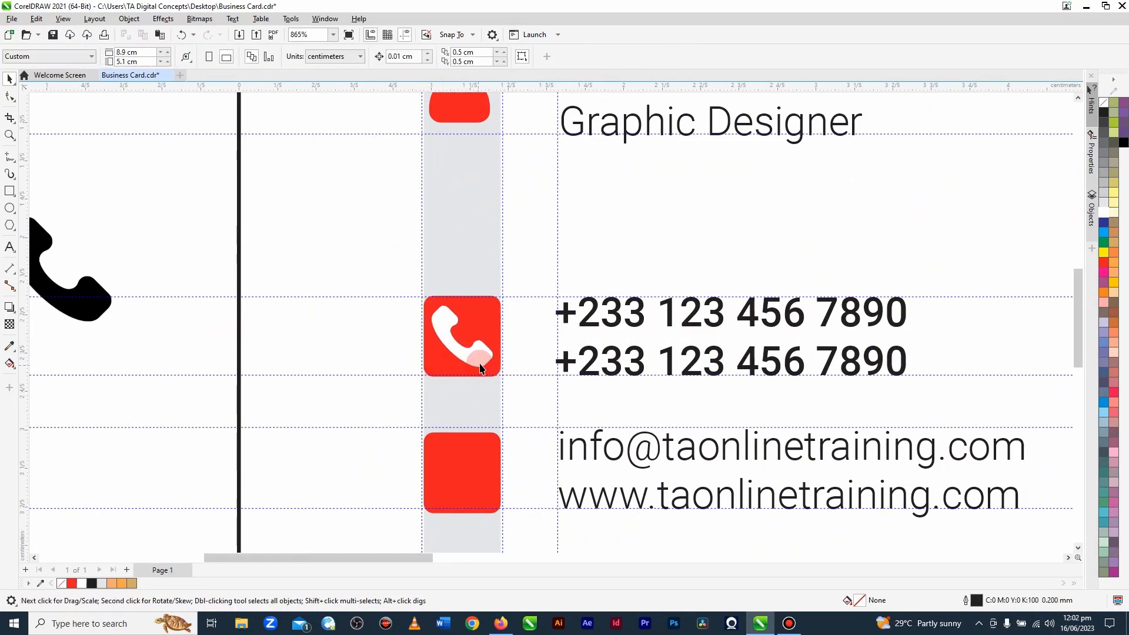
pyautogui.moveTo(498, 371); pyautogui.dragTo(493, 367)
pyautogui.scroll(-1, 559, 330)
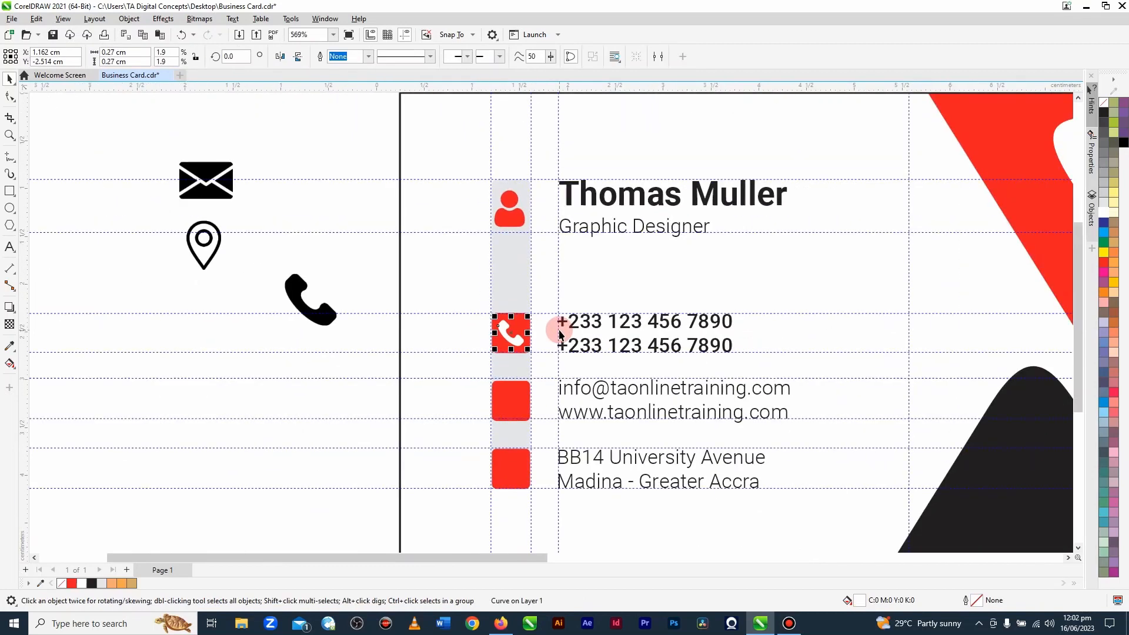
# Step: Remove the original black phone bitmap left outside the card
pyautogui.click(282, 336)
pyautogui.click(298, 295)
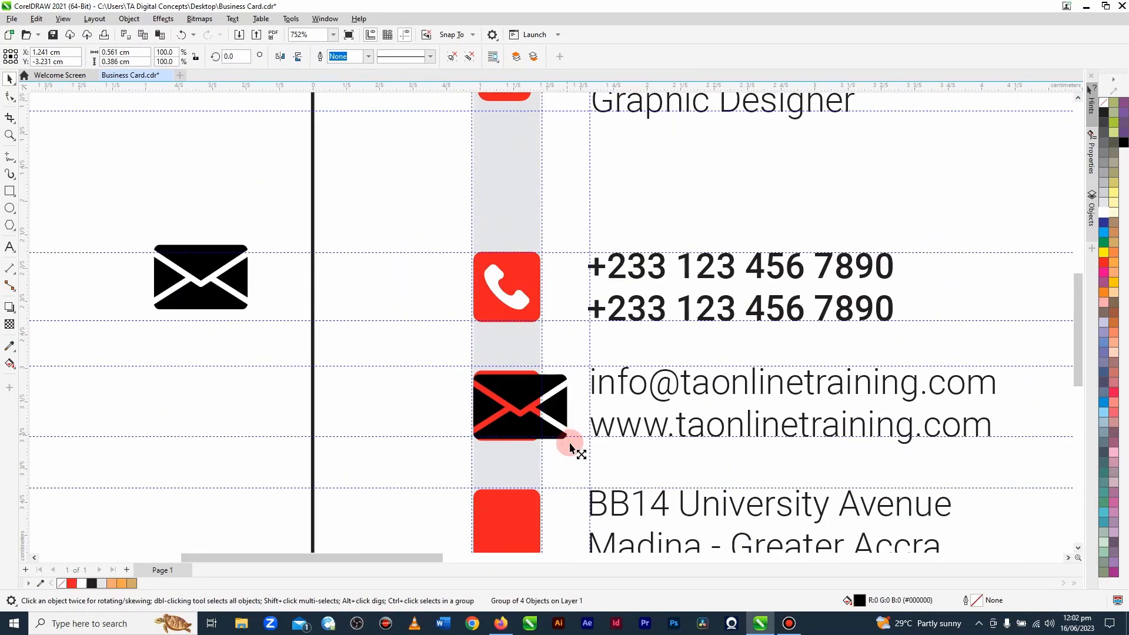
# Step: Shrink the traced envelope icon to about 0.32 × 0.22 cm and centre it on the red square beside the email and website lines
pyautogui.moveTo(571, 448); pyautogui.dragTo(542, 441)
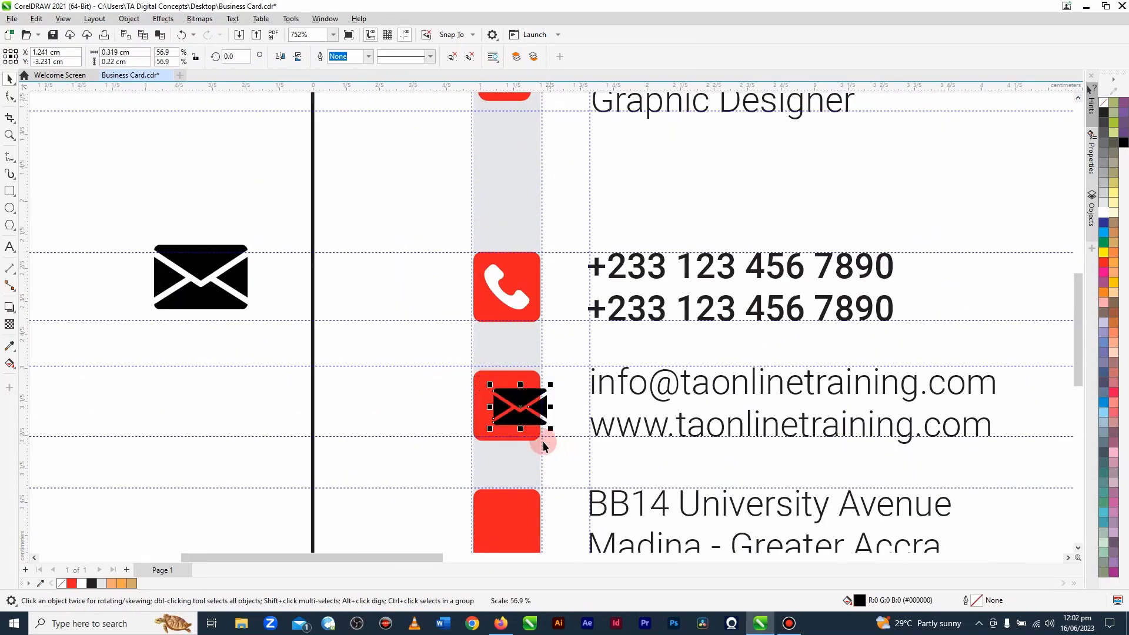
pyautogui.keyDown('shift'); pyautogui.click(482, 435); pyautogui.keyUp('shift')
pyautogui.press('c')
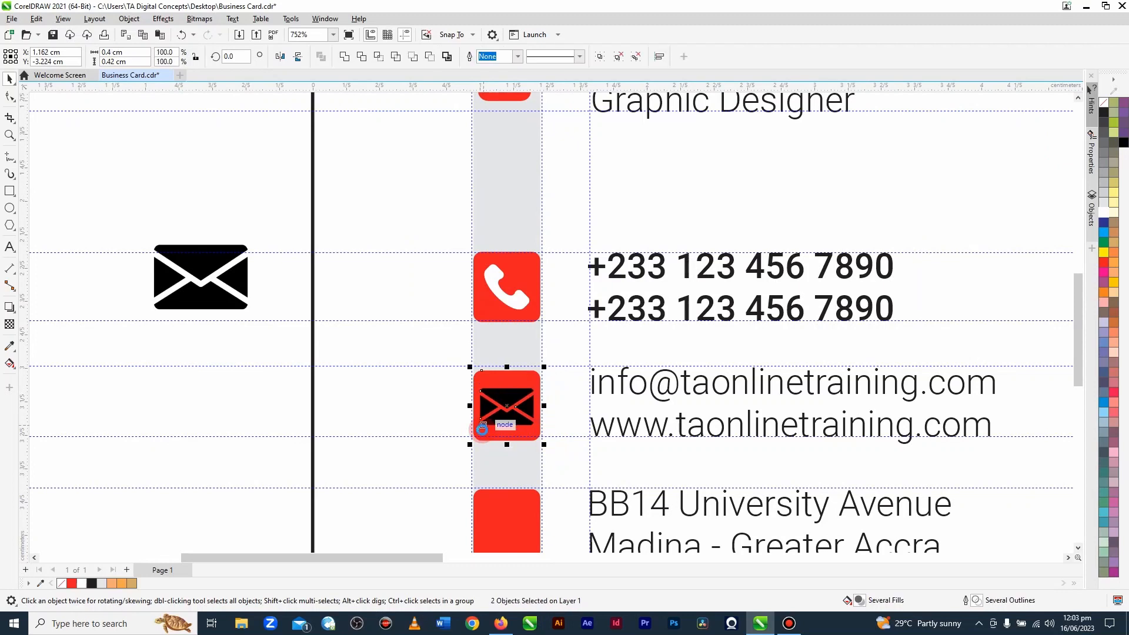
pyautogui.press('e')
pyautogui.click(541, 418)
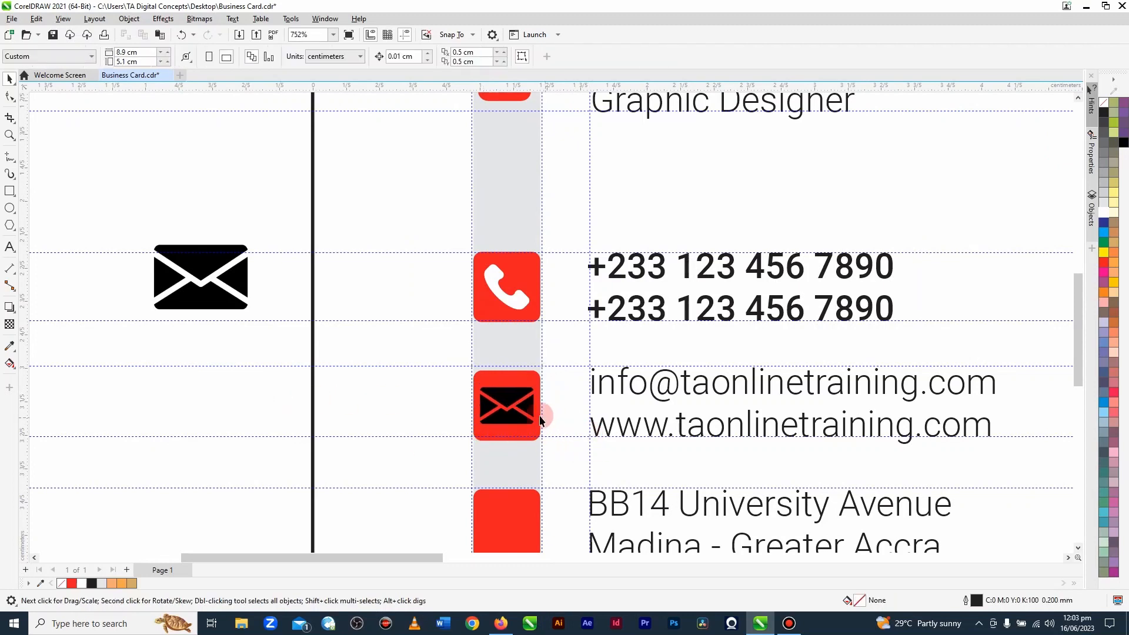
# Step: Reduce the envelope icon to about 0.28 × 0.2 cm around its centre and fill it with white
pyautogui.click(509, 395)
pyautogui.scroll(2, 510, 405)
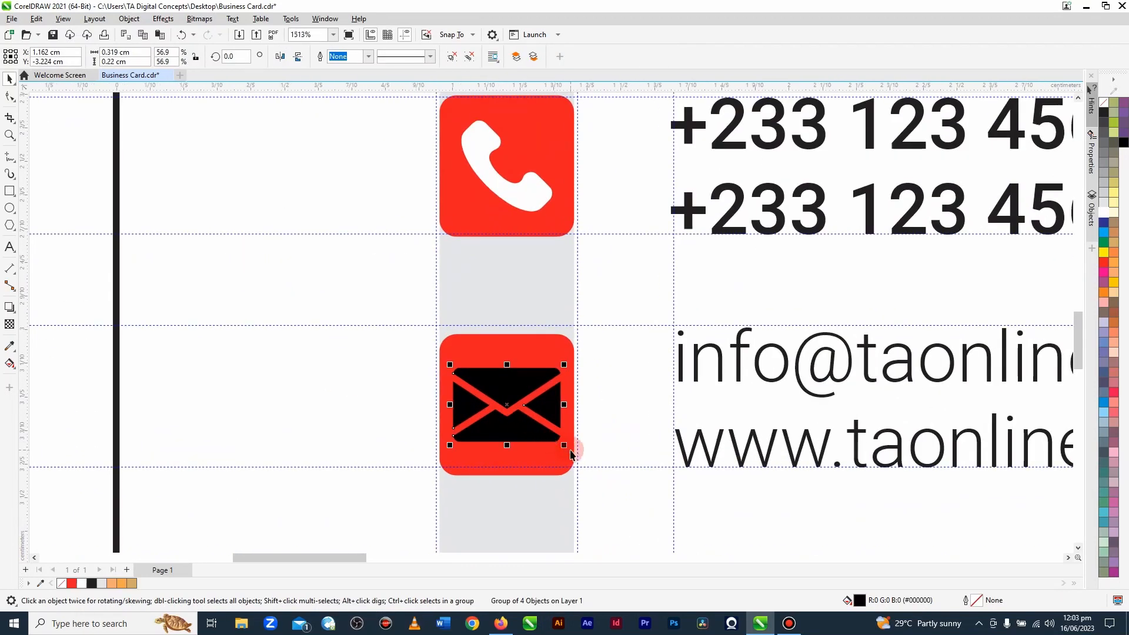
pyautogui.moveTo(566, 451); pyautogui.dragTo(559, 441)
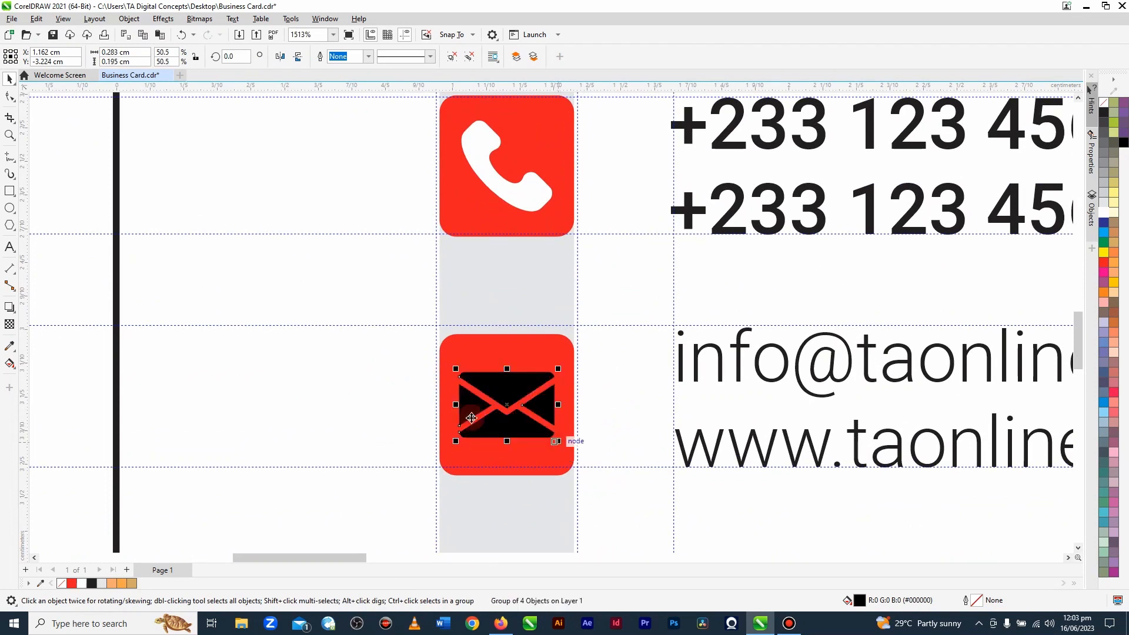
pyautogui.click(84, 584)
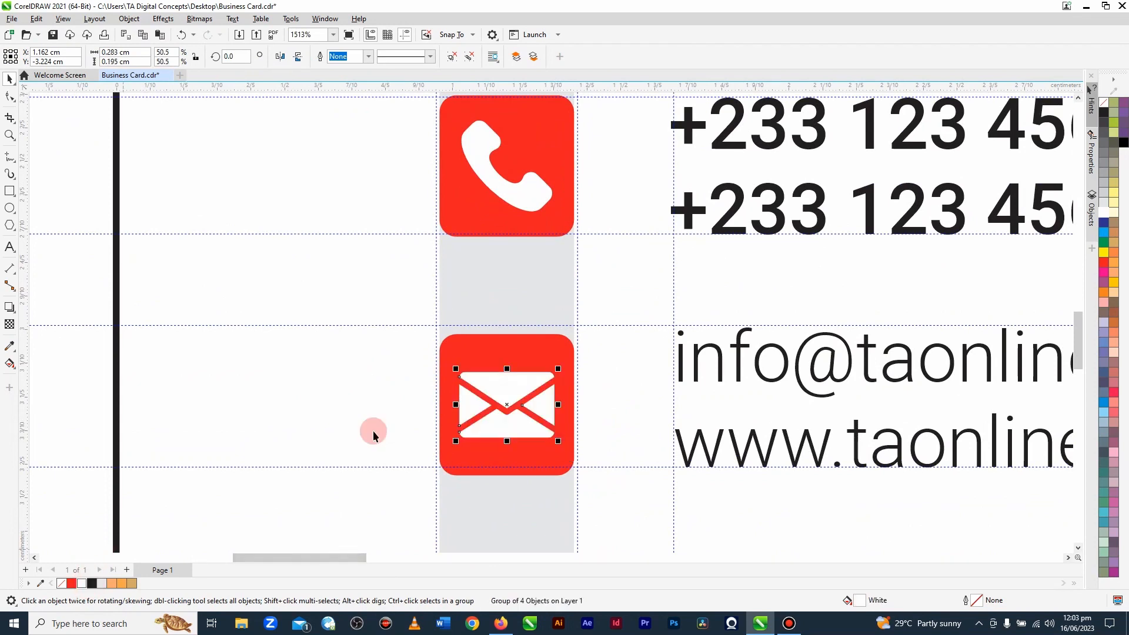
# Step: Convert the location pin bitmap to vector shapes with Quick Trace and move the traced pin clear of the bitmap
pyautogui.scroll(-4, 587, 297)
pyautogui.scroll(-1, 587, 297)
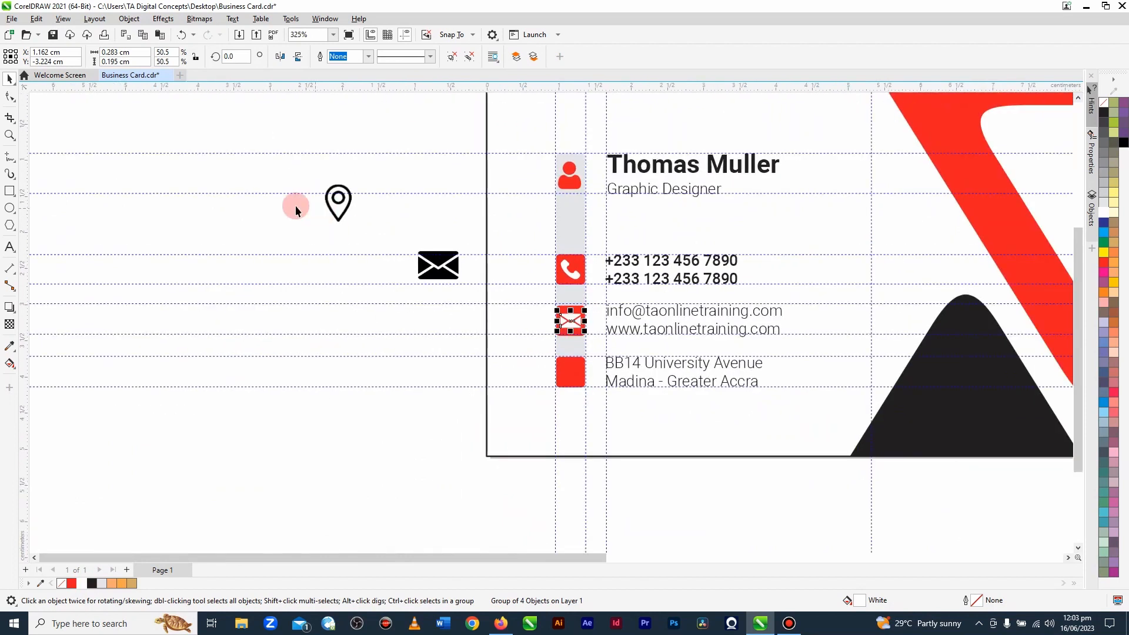
pyautogui.moveTo(331, 208); pyautogui.dragTo(369, 234)
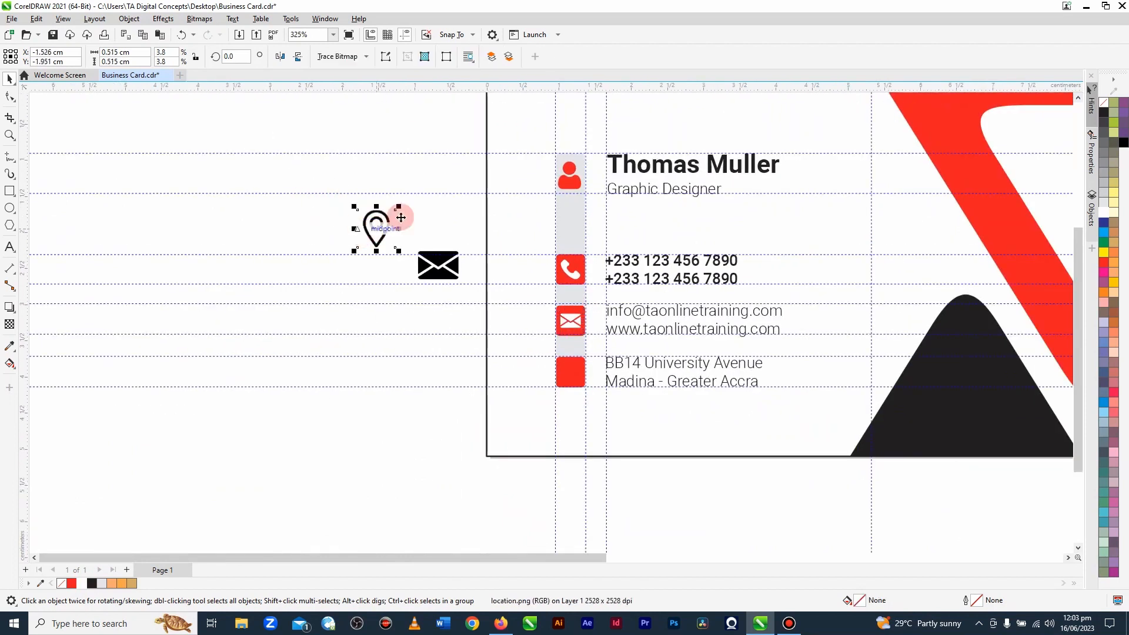
pyautogui.click(355, 53)
pyautogui.click(347, 71)
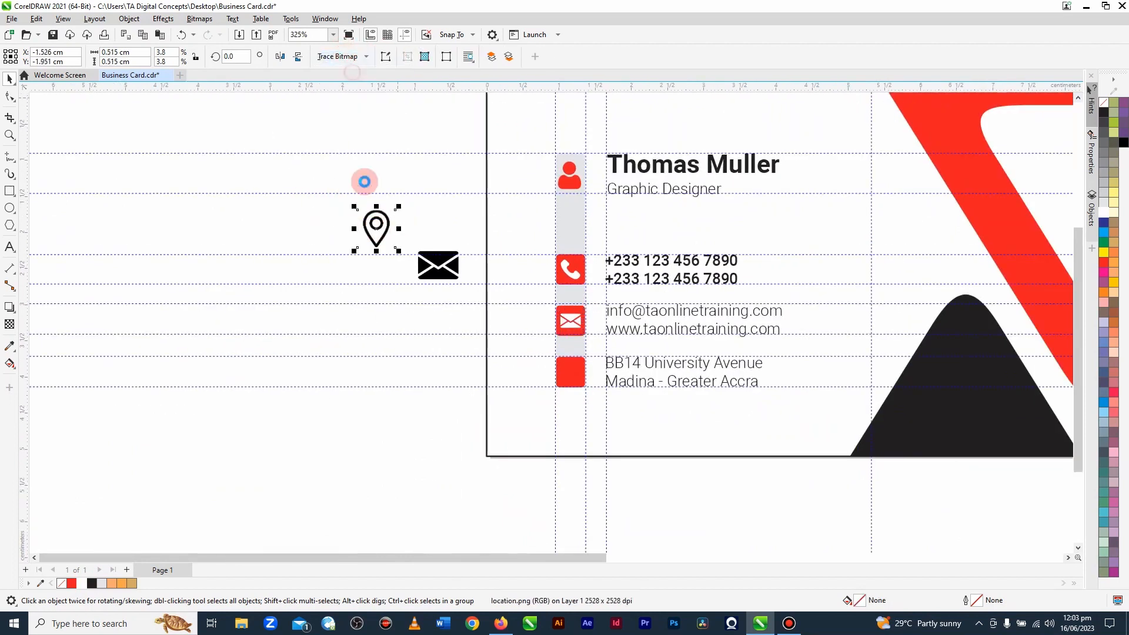
pyautogui.moveTo(376, 229); pyautogui.dragTo(330, 237)
# Step: Ungroup the traced location pin and fill its inner circle with white
pyautogui.click(323, 229)
pyautogui.scroll(3, 325, 233)
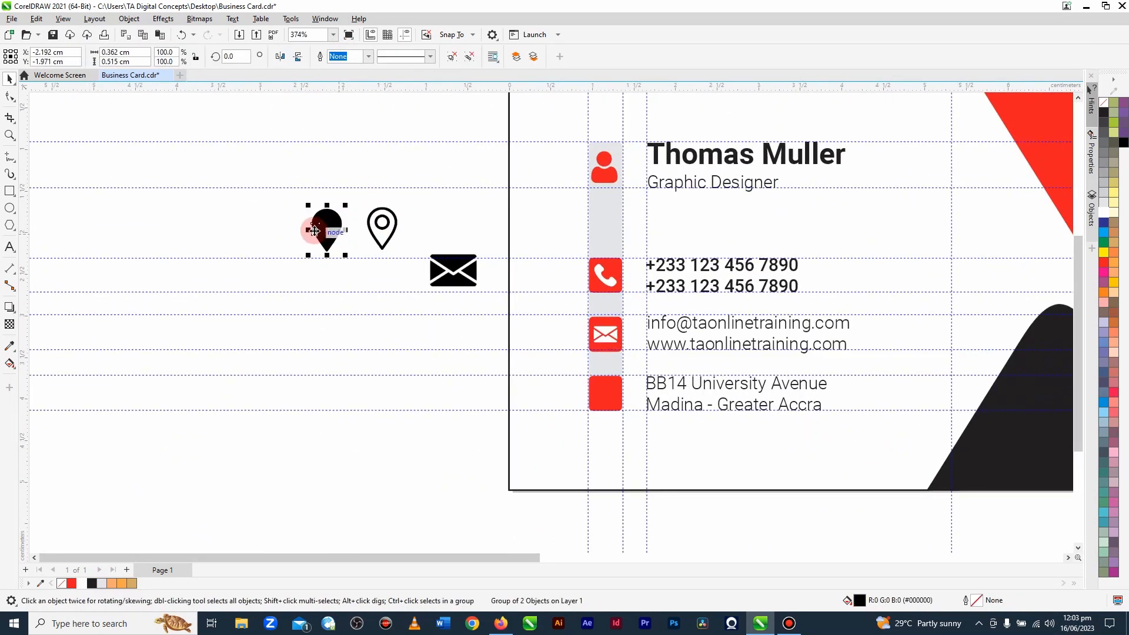
pyautogui.scroll(2, 325, 232)
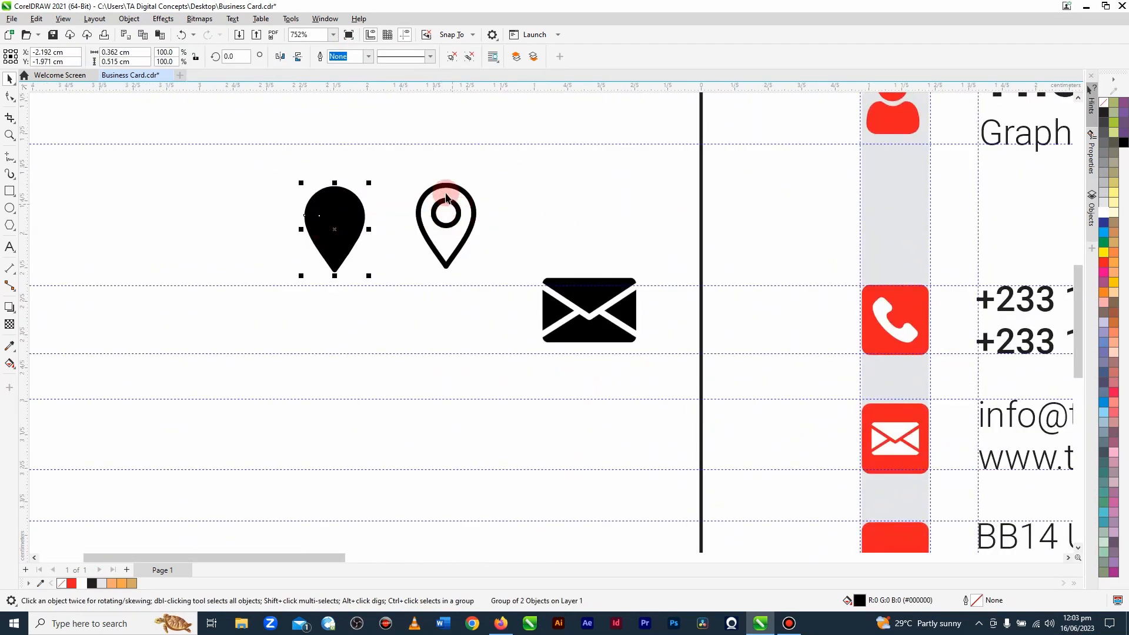
pyautogui.click(473, 59)
pyautogui.click(217, 226)
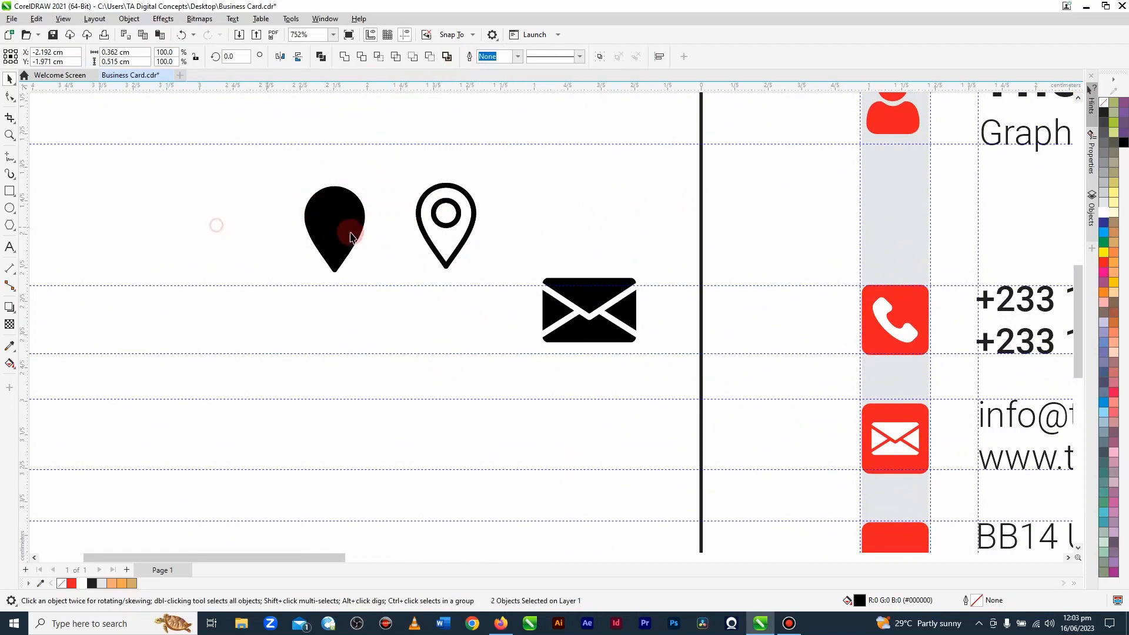
pyautogui.click(336, 215)
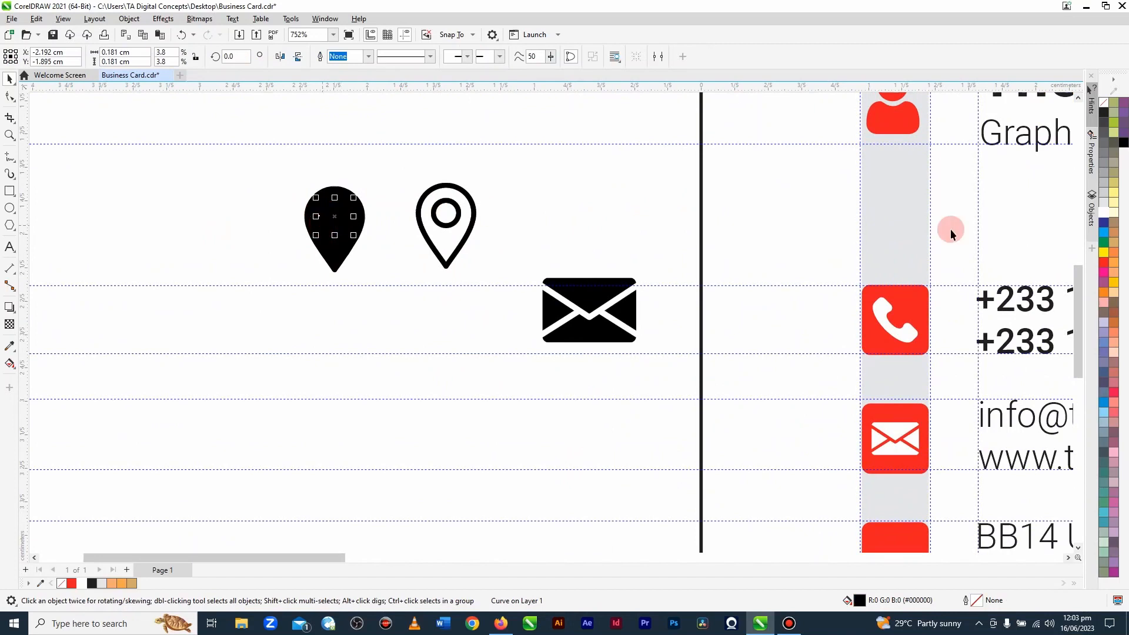
pyautogui.click(1102, 209)
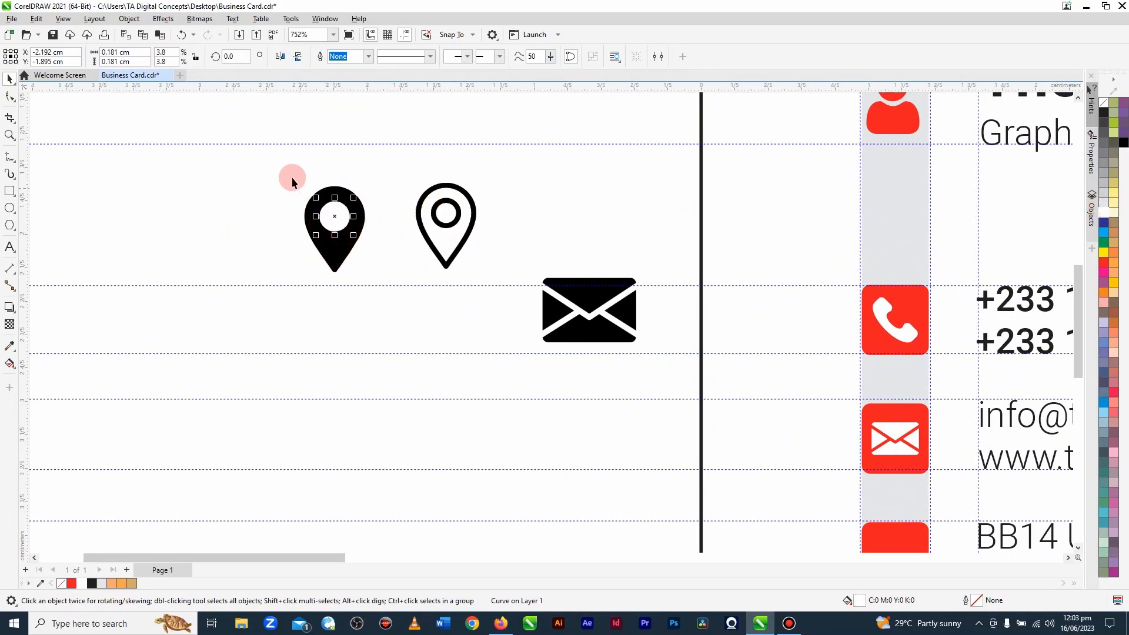
# Step: Trim the black location pin shape with its white inner circle and clear the selection
pyautogui.moveTo(284, 171); pyautogui.dragTo(387, 278)
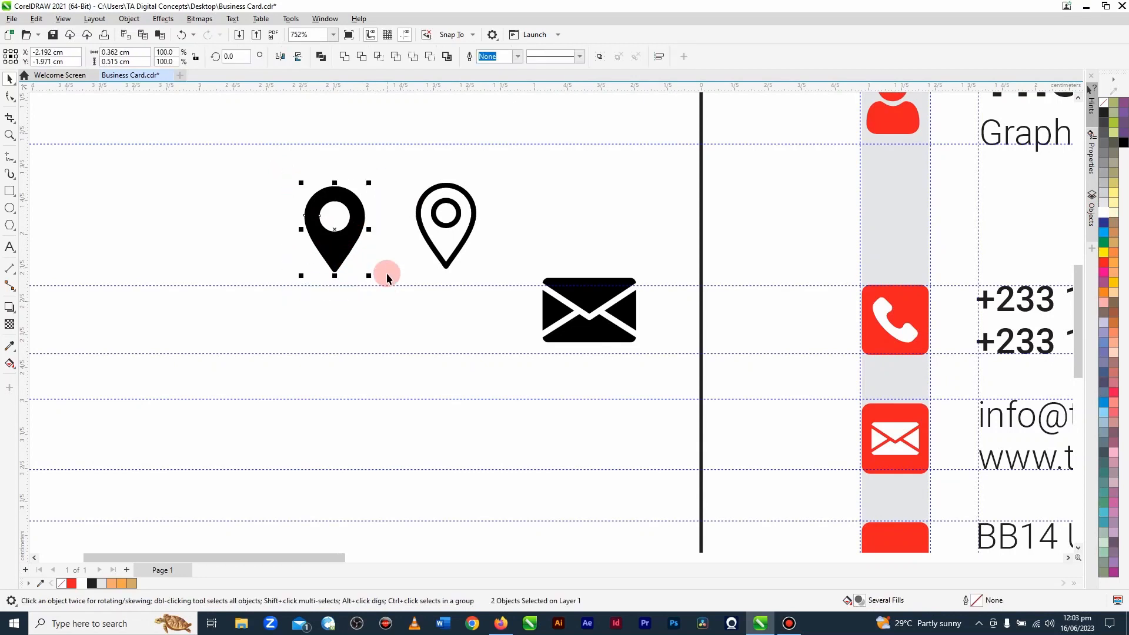
pyautogui.click(358, 56)
pyautogui.click(274, 188)
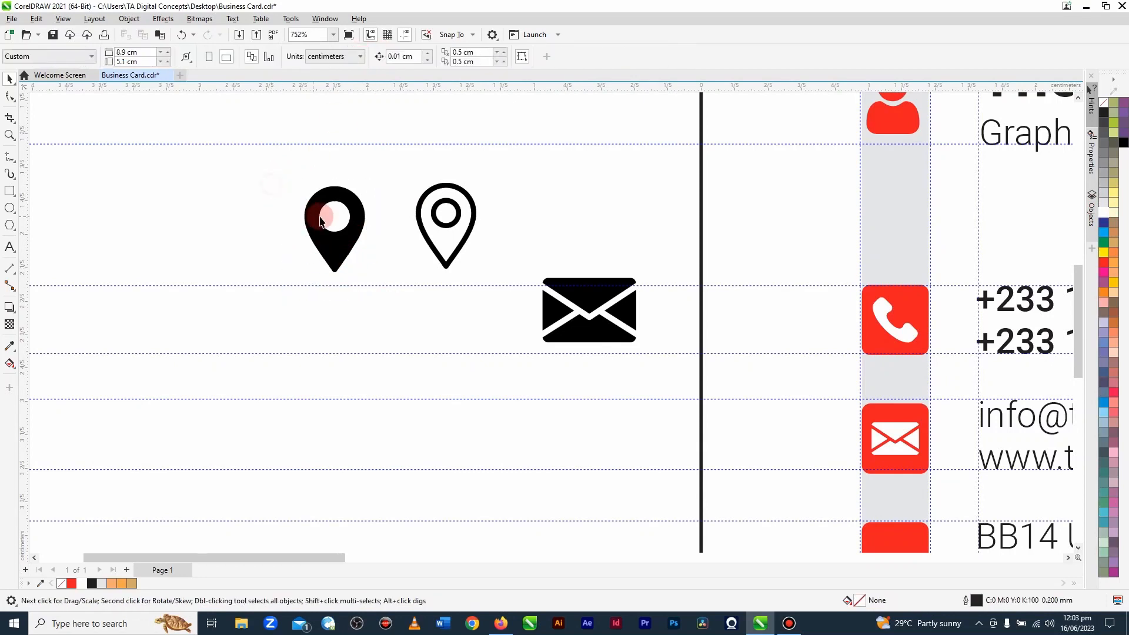
# Step: Move the white circle out of the location pin and place the black pin on the lowest red square
pyautogui.moveTo(342, 216); pyautogui.dragTo(410, 168)
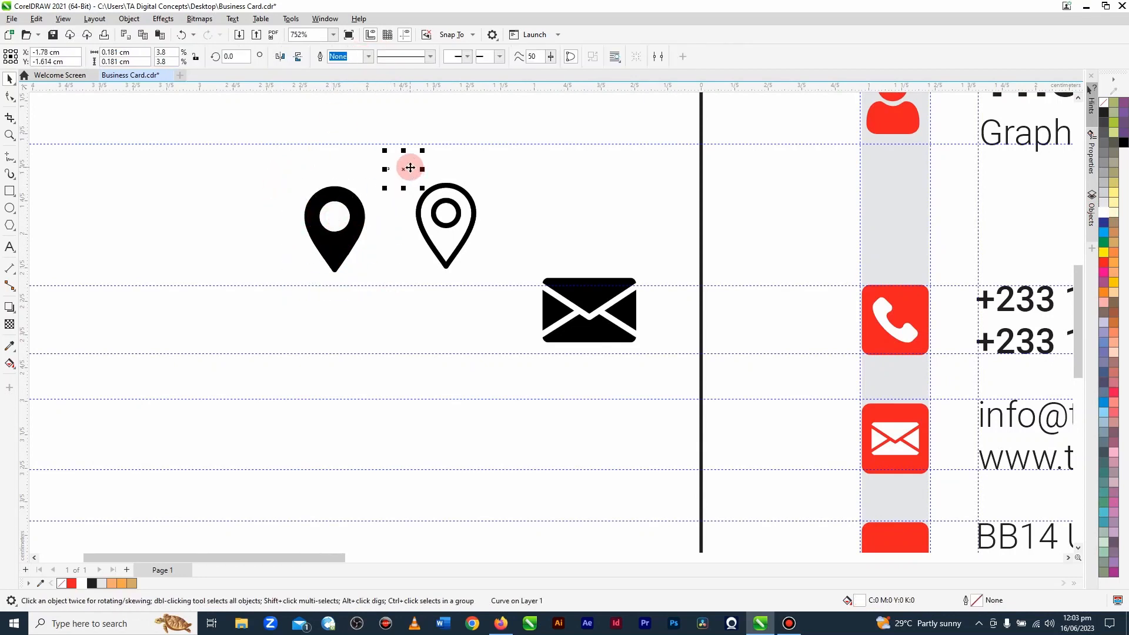
pyautogui.click(277, 174)
pyautogui.scroll(-2, 277, 175)
pyautogui.click(303, 211)
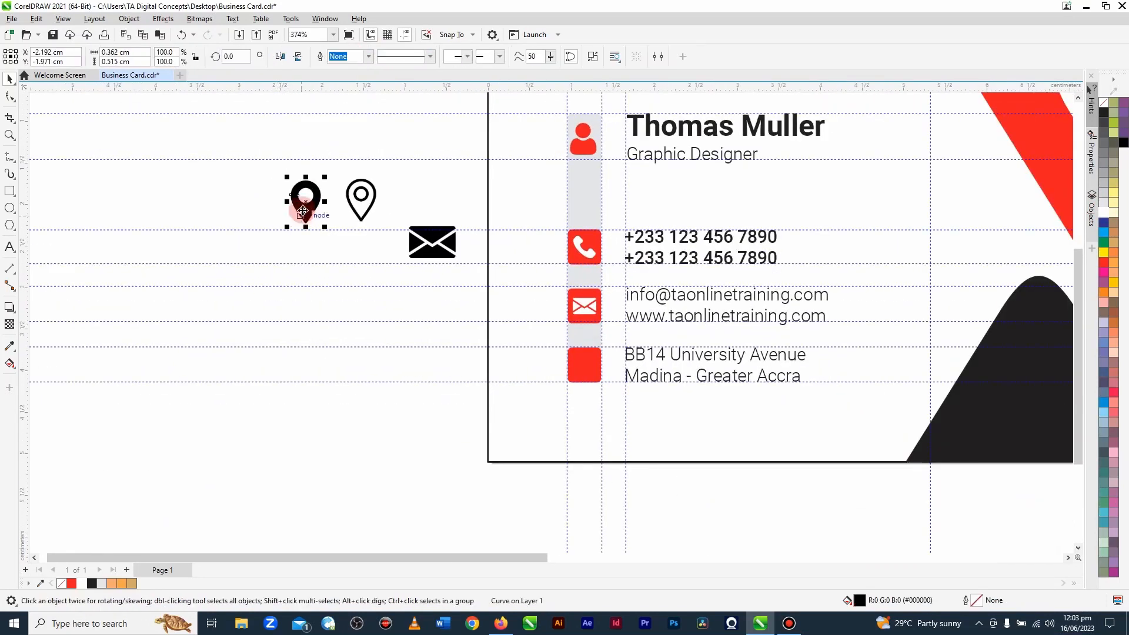
pyautogui.moveTo(302, 210); pyautogui.dragTo(584, 364)
# Step: Reduce the location pin to about 0.21 × 0.3 cm and centre it horizontally and vertically on the red square
pyautogui.scroll(3, 584, 363)
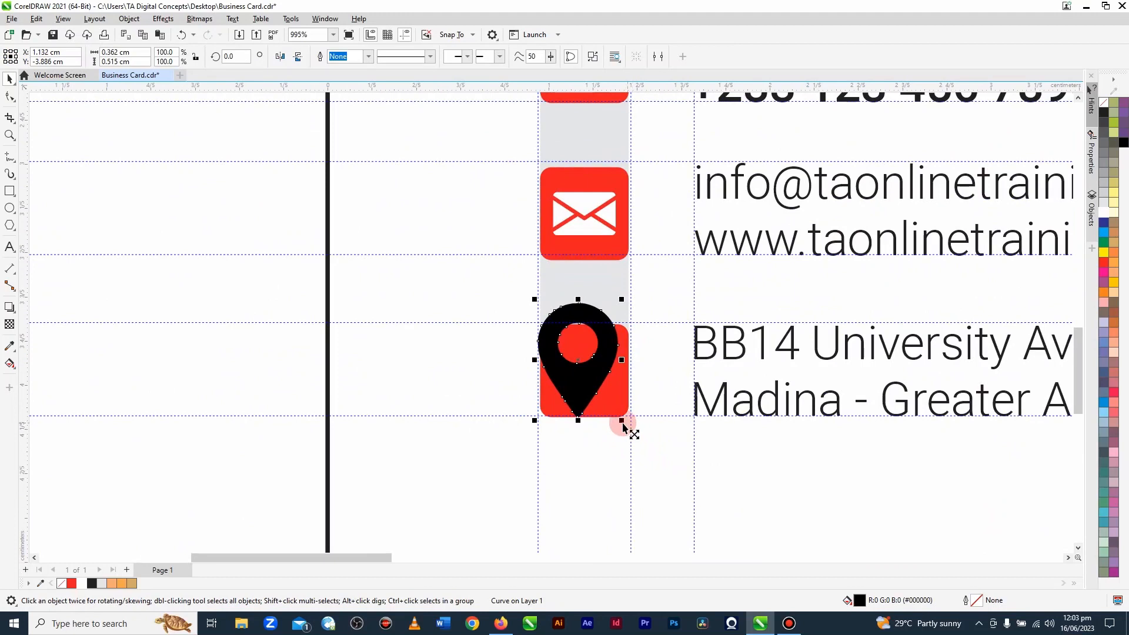
pyautogui.moveTo(623, 424); pyautogui.dragTo(601, 428)
pyautogui.keyDown('shift'); pyautogui.click(615, 410); pyautogui.keyUp('shift')
pyautogui.press('c')
pyautogui.press('e')
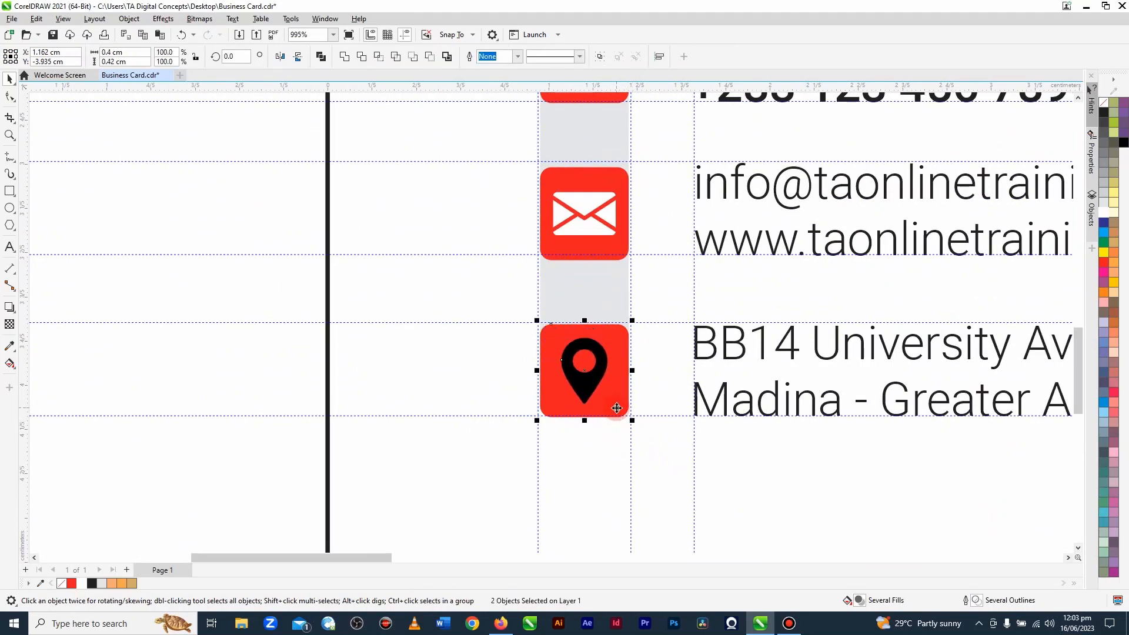
# Step: Fill the location pin on the red square with white
pyautogui.click(237, 350)
pyautogui.click(591, 388)
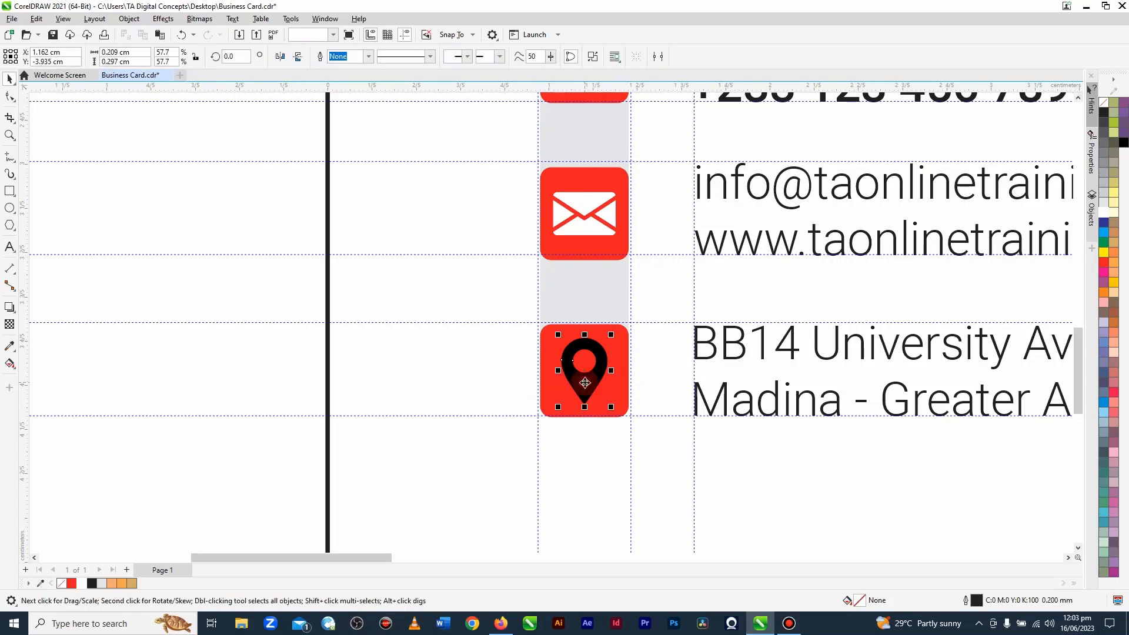
pyautogui.click(1108, 212)
# Step: Delete the leftover envelope and location pin graphics beside the card
pyautogui.scroll(-5, 557, 322)
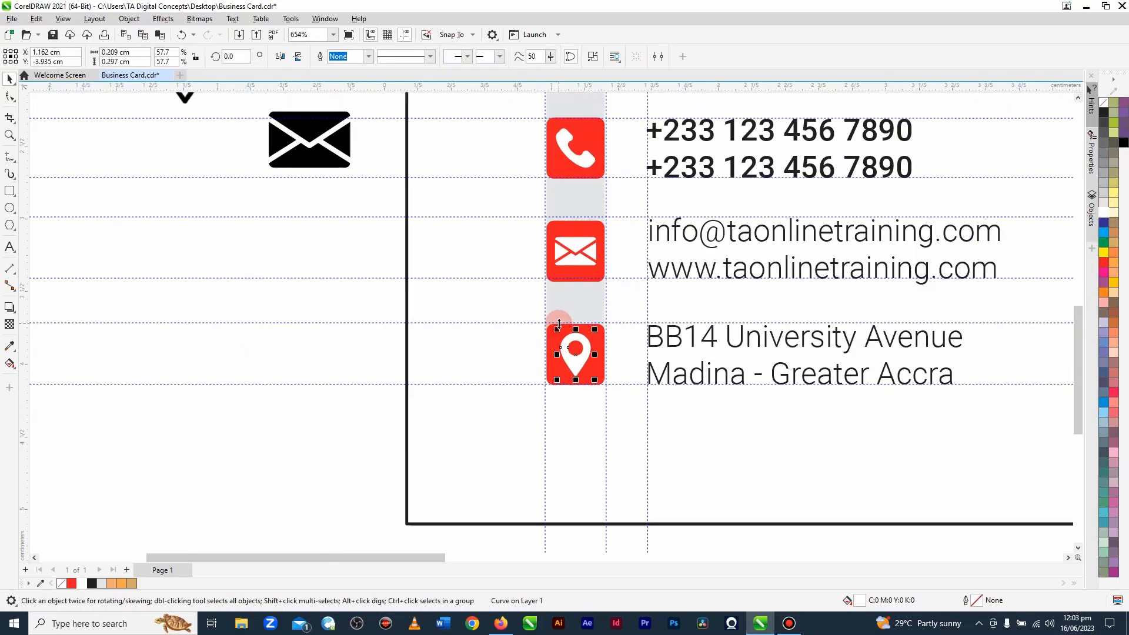
pyautogui.moveTo(380, 143); pyautogui.dragTo(492, 302)
pyautogui.press('Delete')
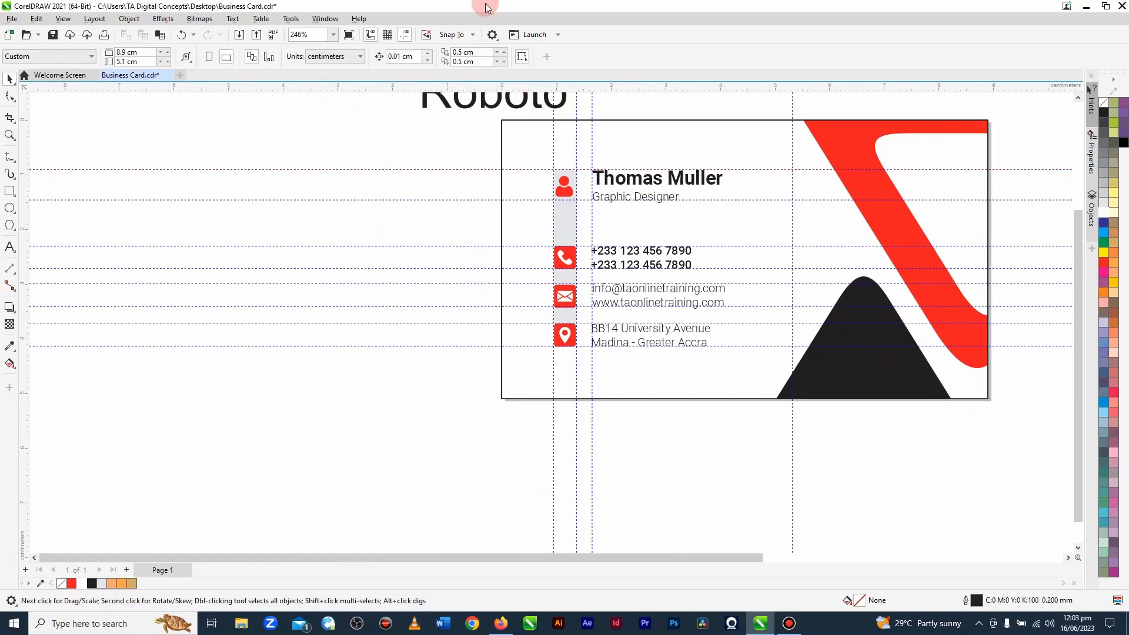
# Step: Unlock all locked objects in the document
pyautogui.click(334, 36)
pyautogui.click(333, 35)
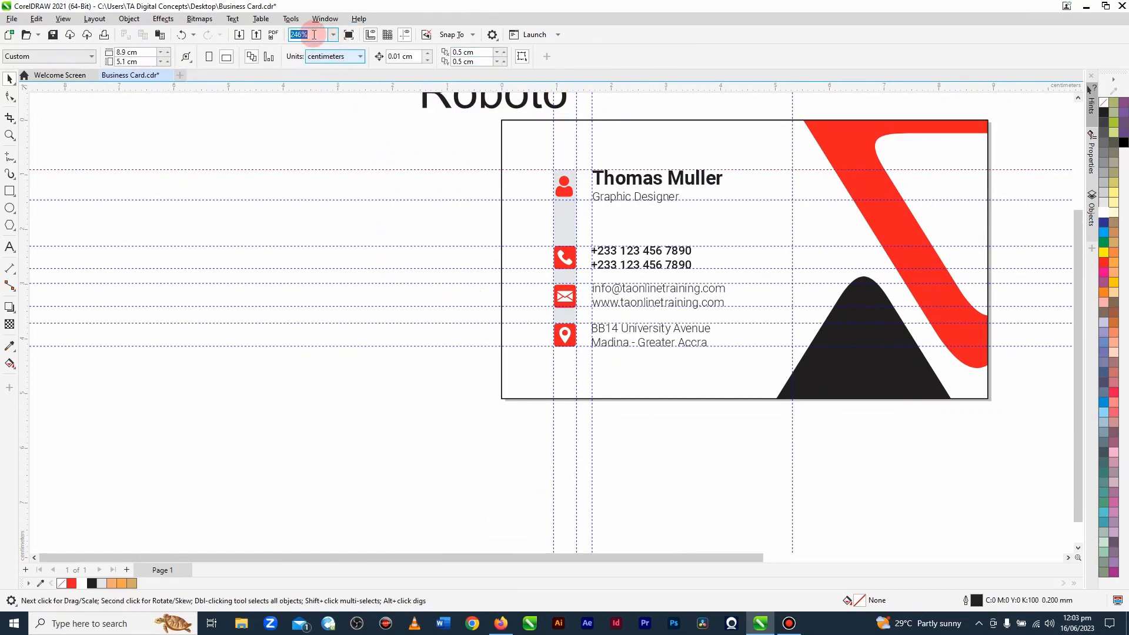
pyautogui.click(333, 36)
pyautogui.click(303, 56)
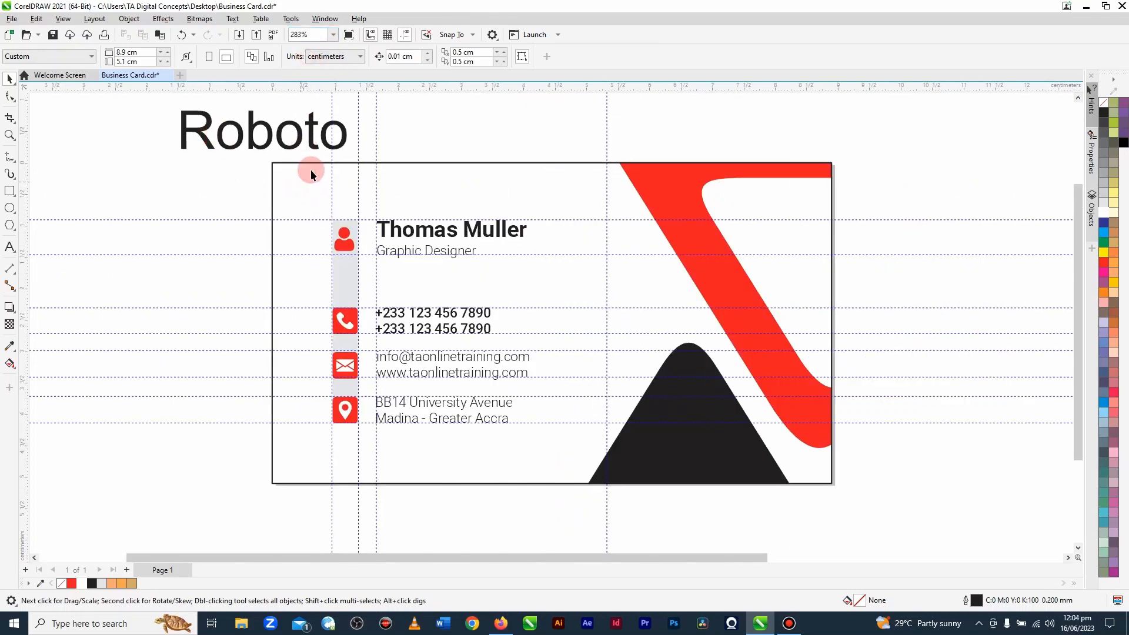
pyautogui.click(143, 22)
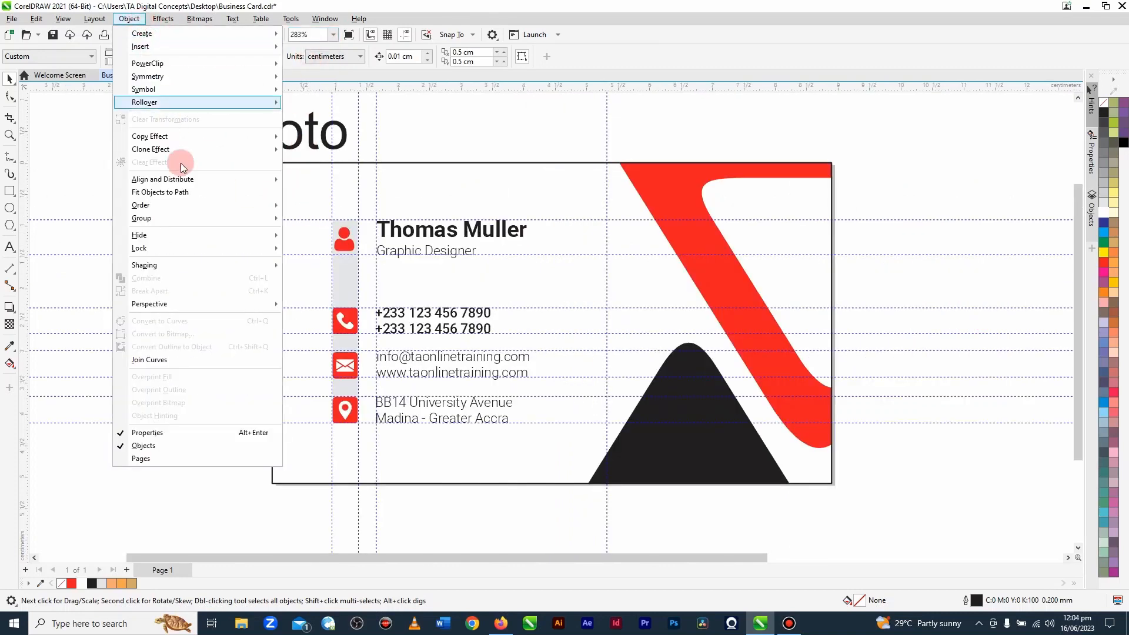
pyautogui.moveTo(178, 249)
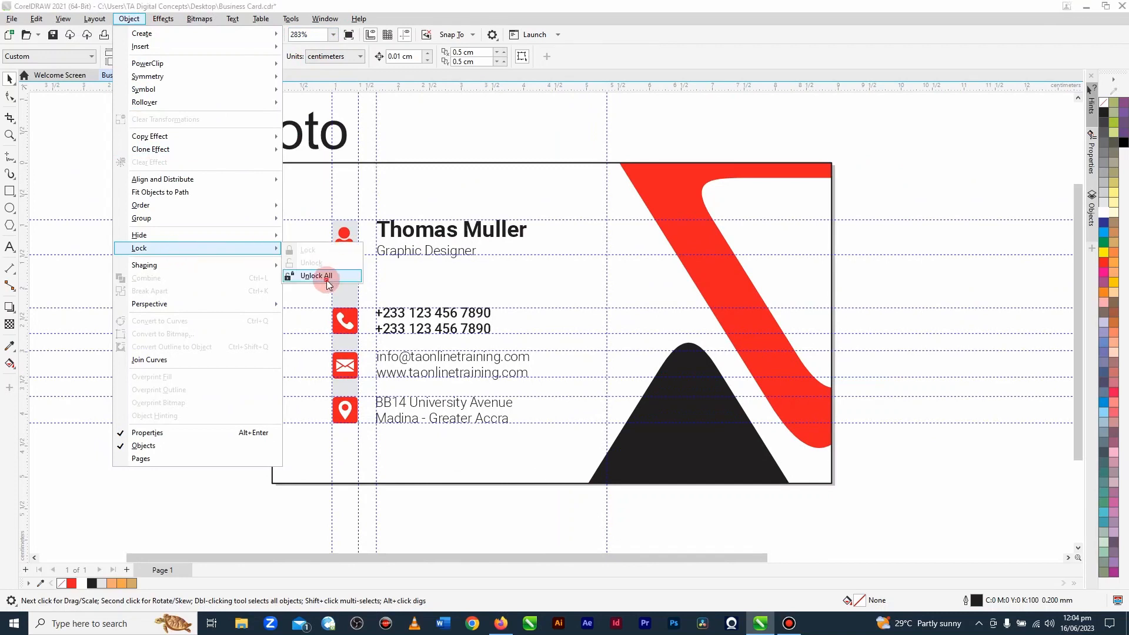
pyautogui.click(327, 283)
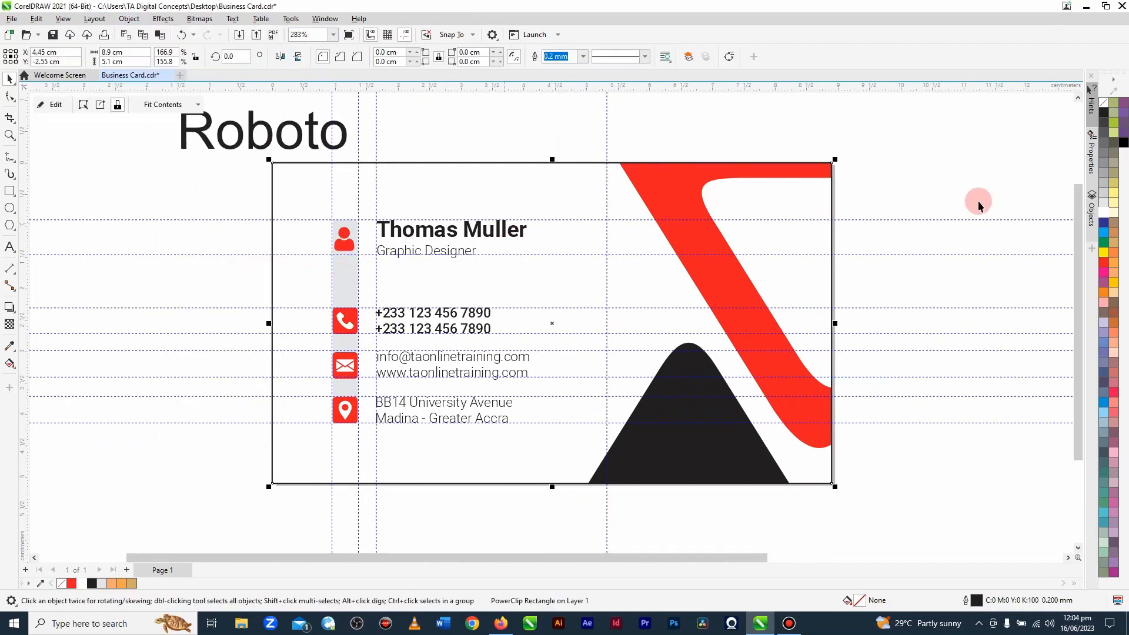
# Step: Remove the outline from the card's PowerClip rectangle and delete the Roboto sample text above the card
pyautogui.rightClick(1105, 106)
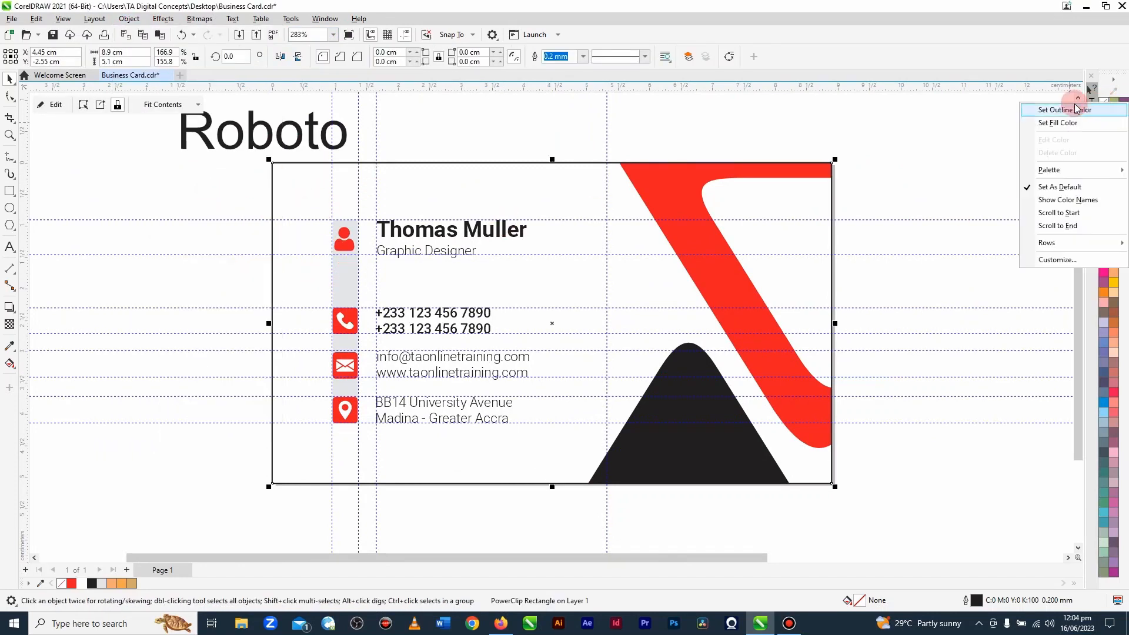
pyautogui.click(1071, 113)
pyautogui.click(962, 143)
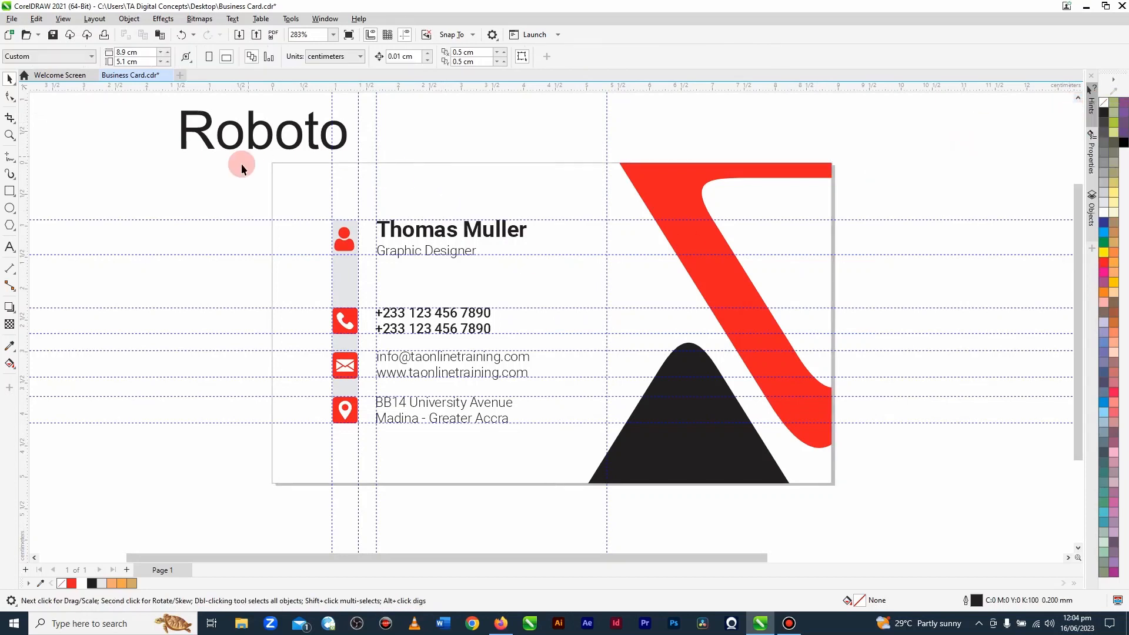
pyautogui.click(250, 144)
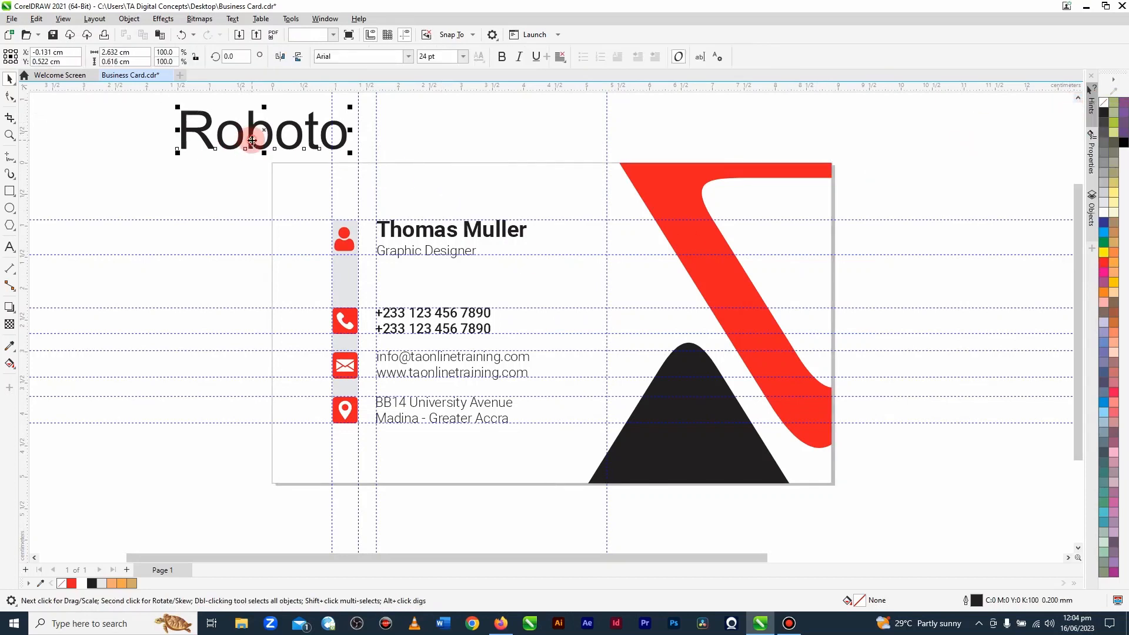
pyautogui.press('Delete')
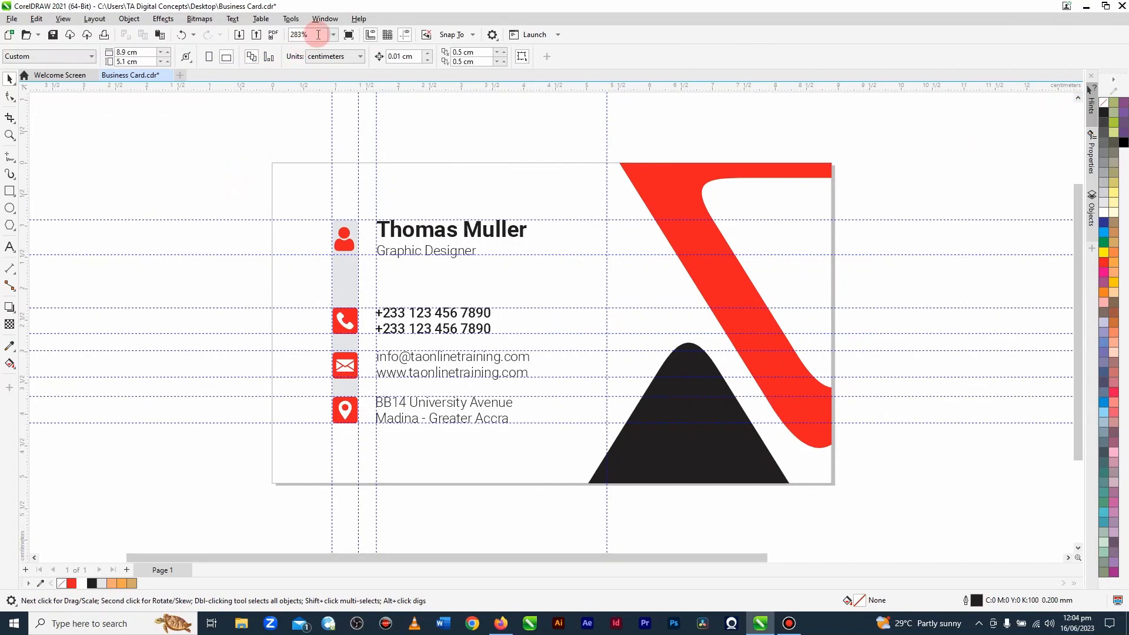
# Step: Save the document and show the finished card in a full-screen preview
pyautogui.click(333, 35)
pyautogui.click(264, 232)
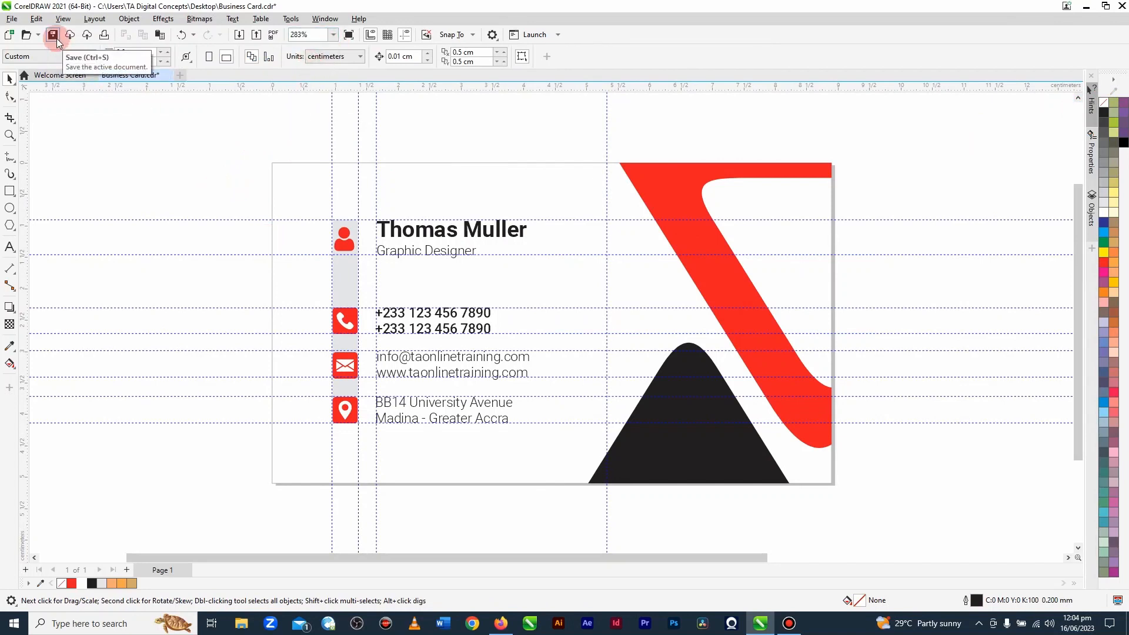
pyautogui.click(54, 37)
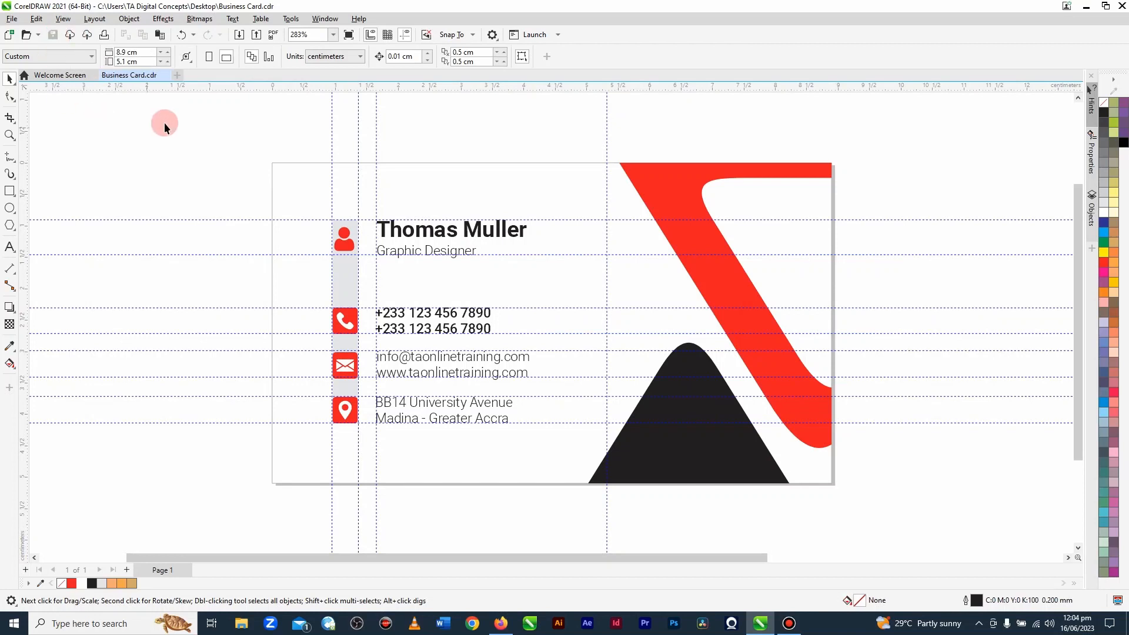
pyautogui.click(348, 35)
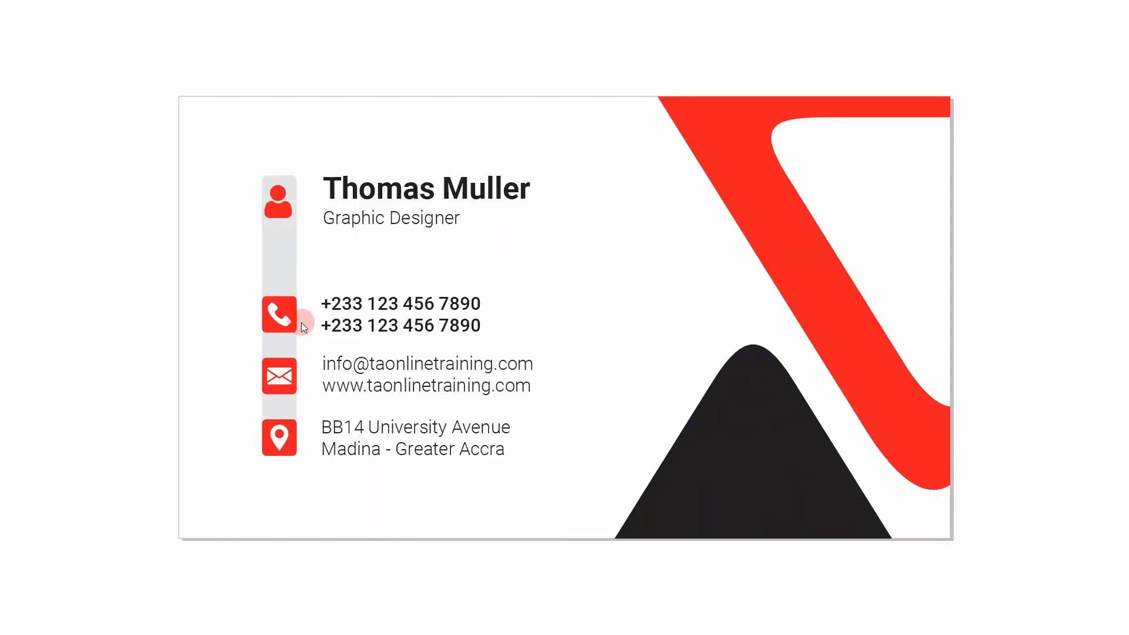